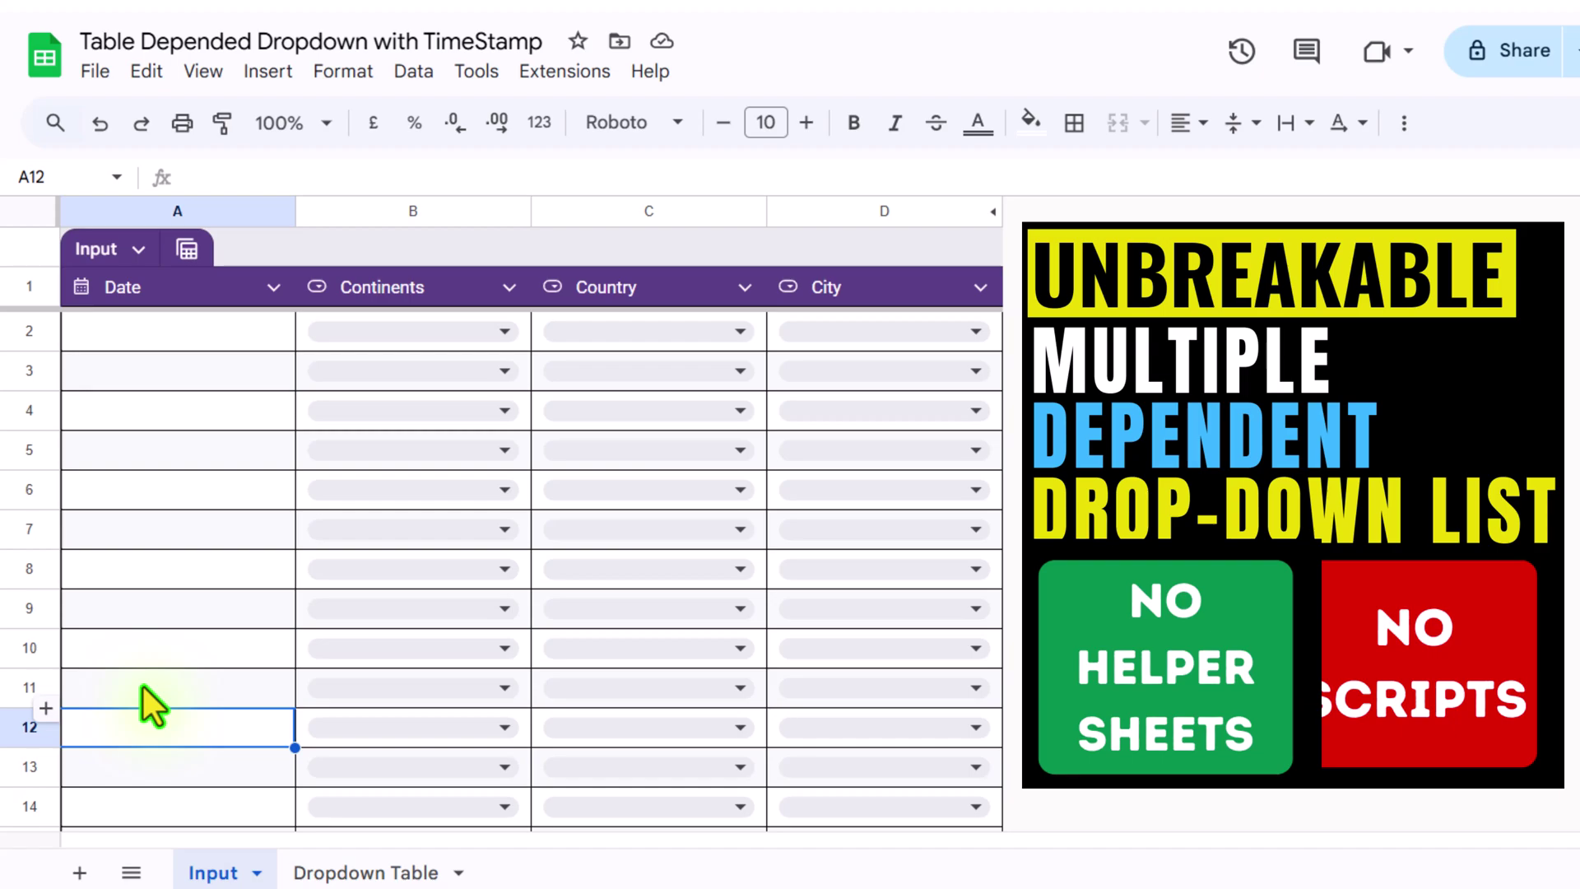
Fill row 2 with Asia, Japan and Tokyo from the dependent drop-downs.
{"action": "left_click", "coordinate": [383, 873]}
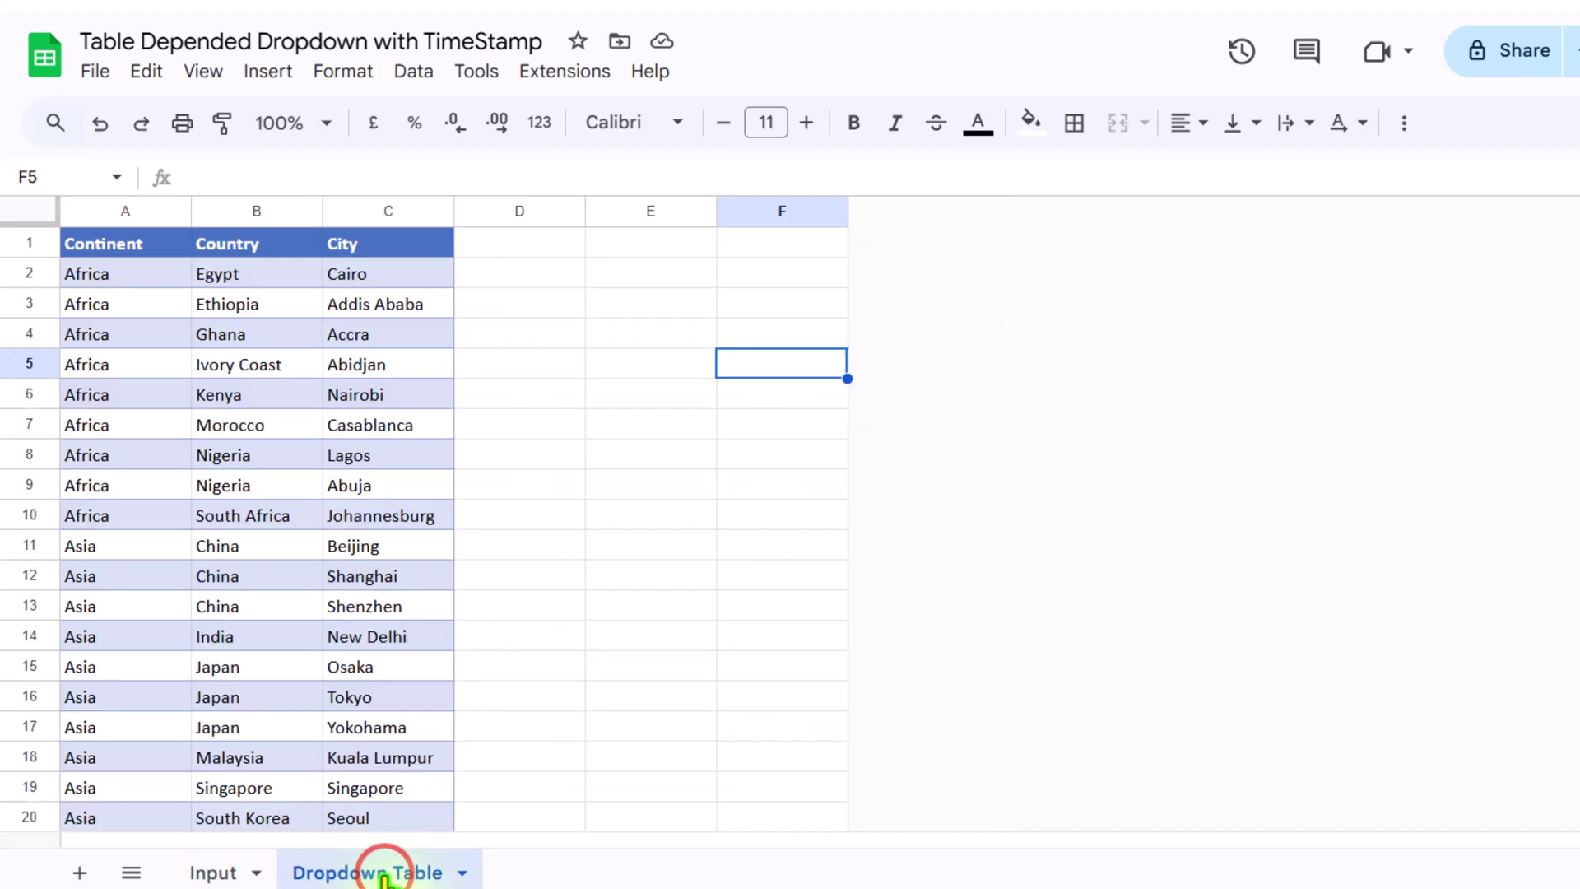
{"action": "left_click", "coordinate": [226, 874]}
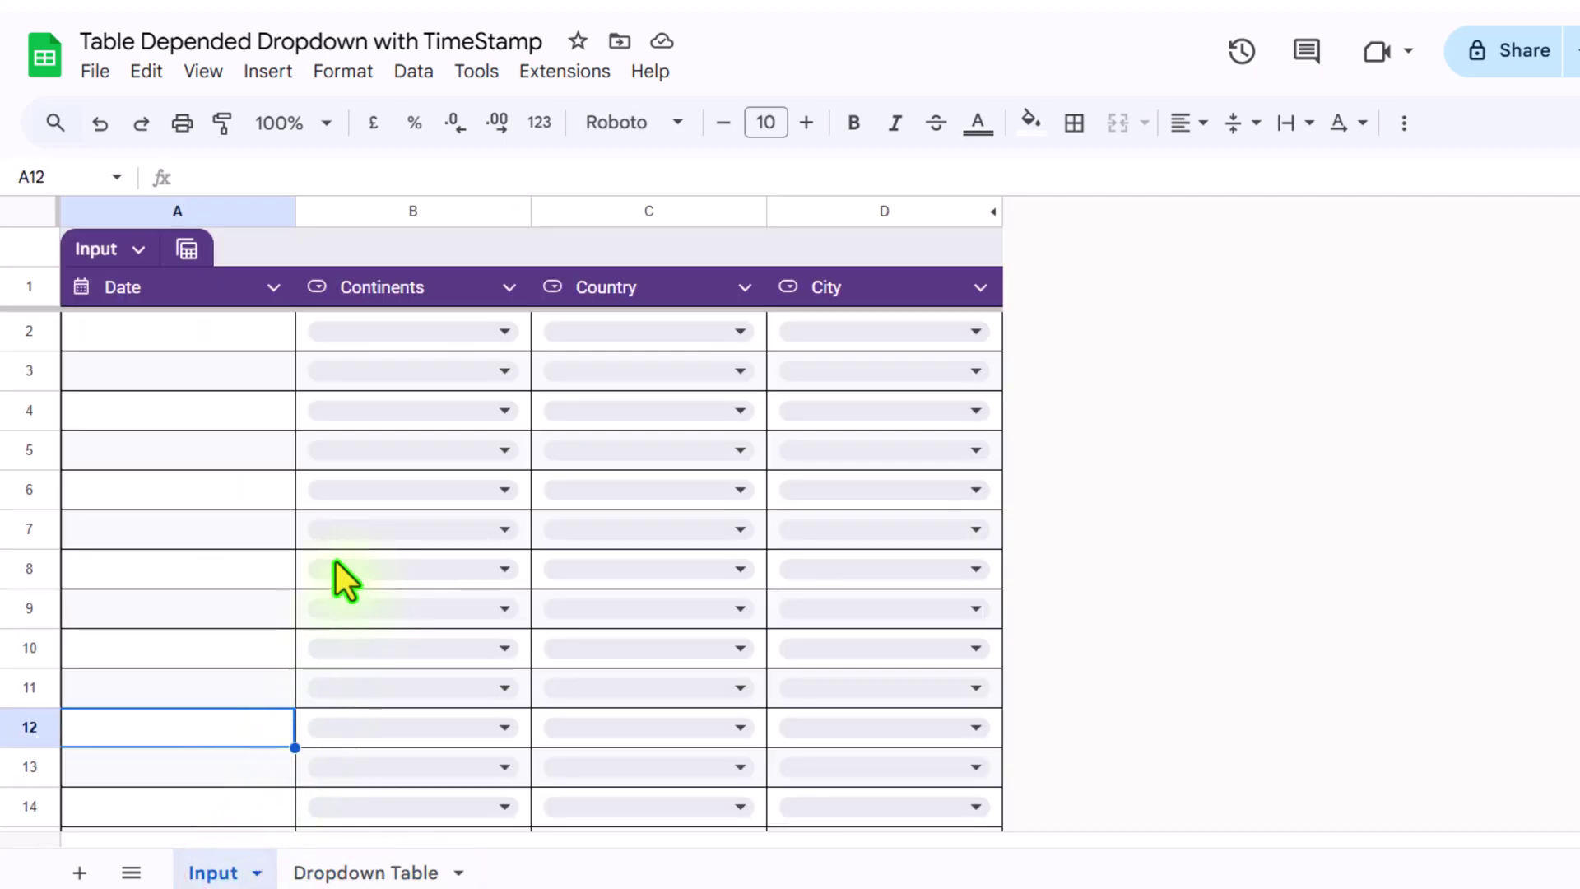
{"action": "left_click", "coordinate": [502, 340]}
{"action": "left_click", "coordinate": [439, 414]}
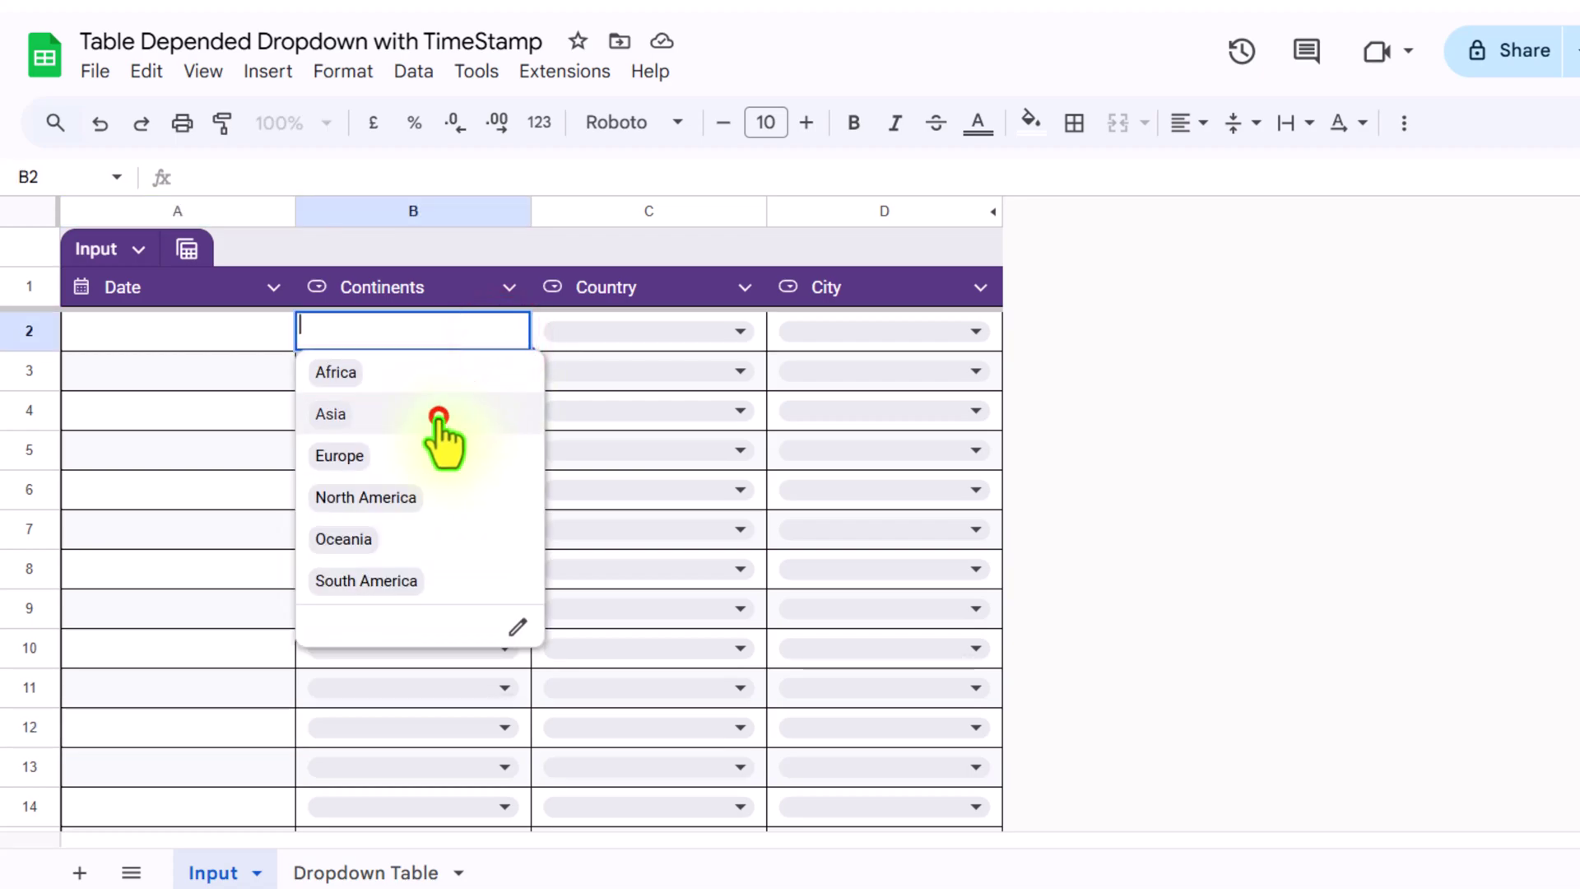
{"action": "left_click", "coordinate": [744, 332]}
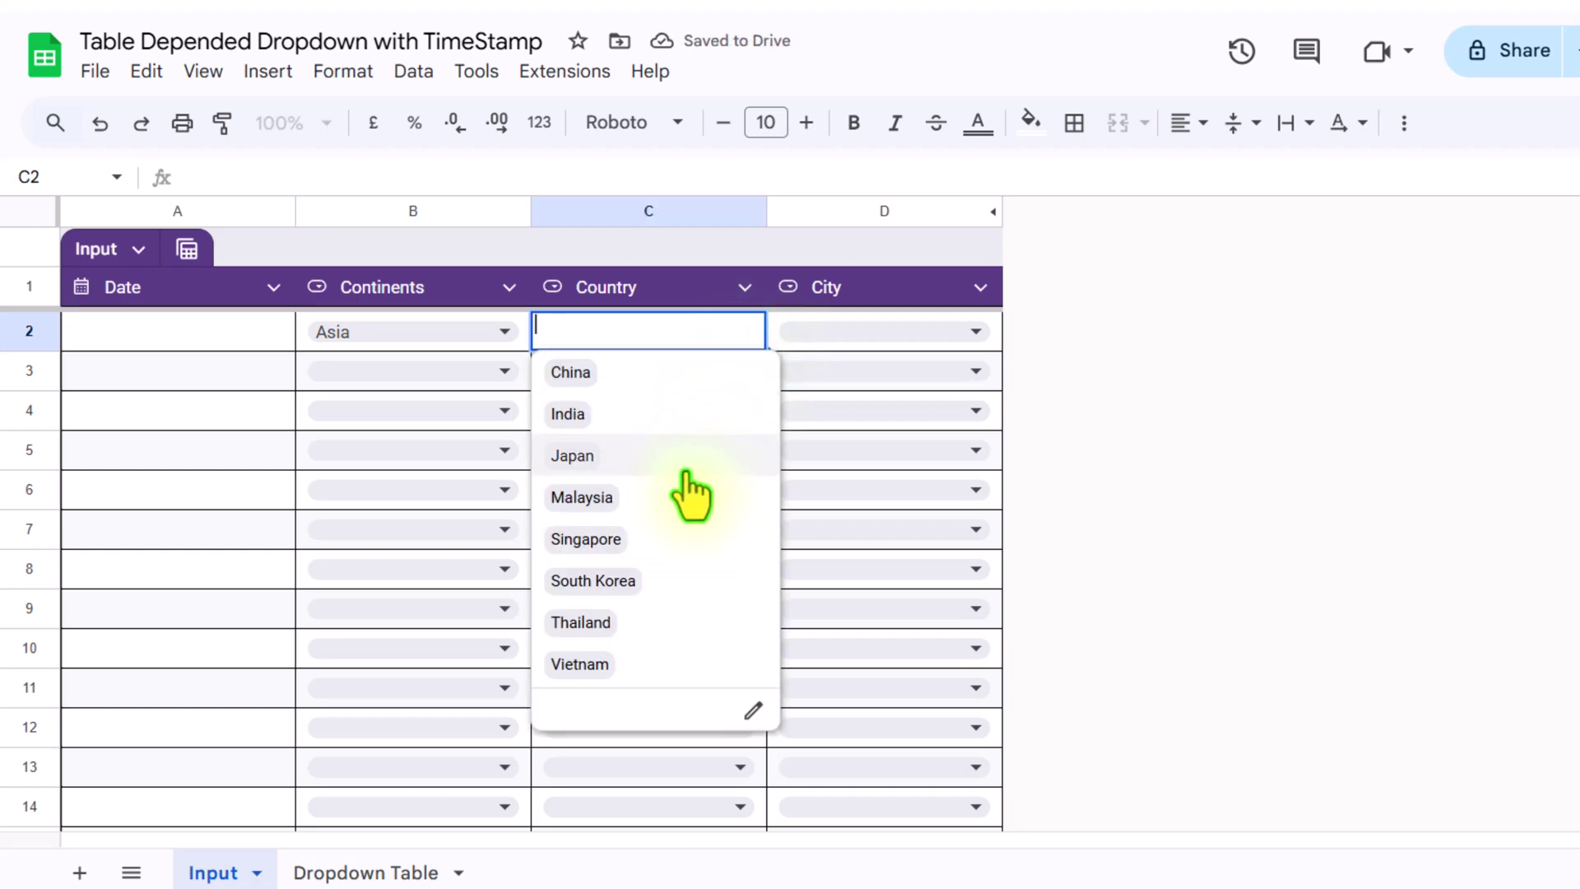
{"action": "left_click", "coordinate": [688, 469]}
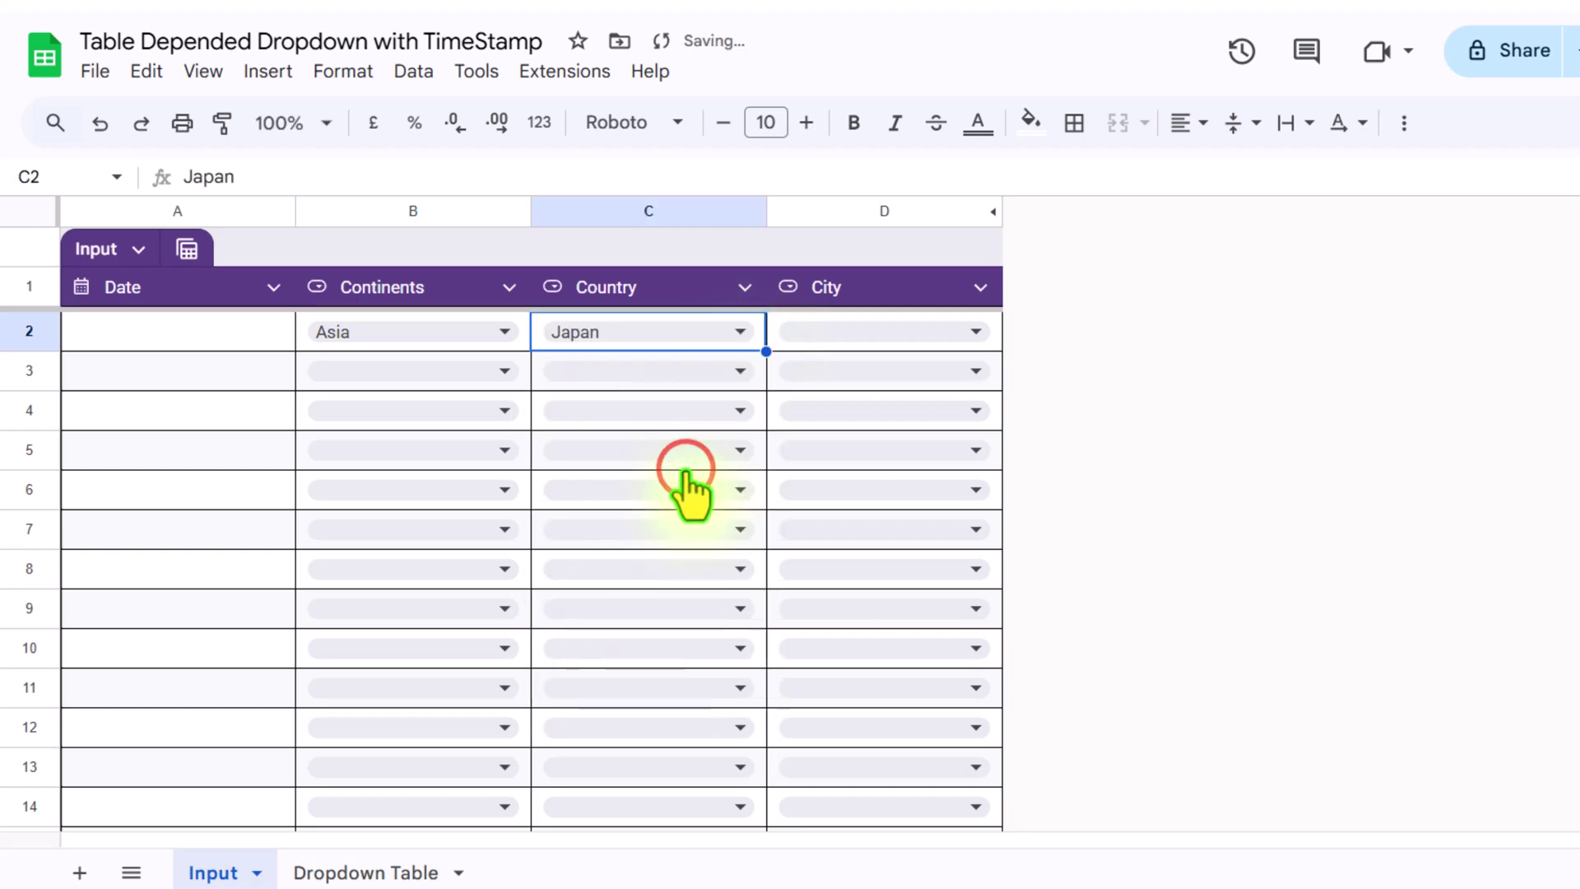
{"action": "left_click", "coordinate": [969, 331]}
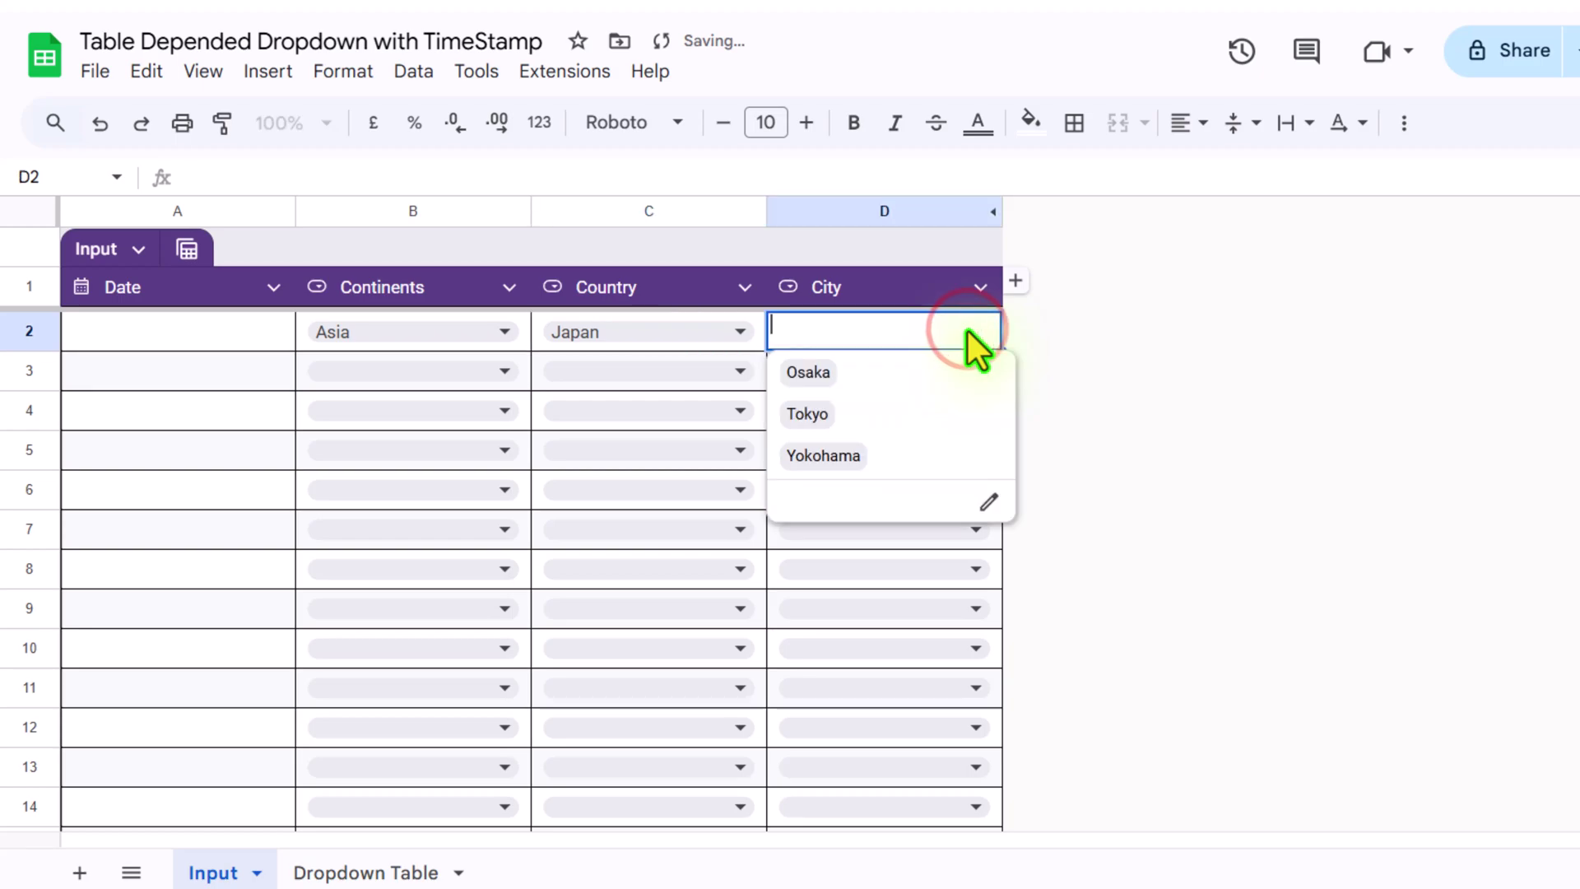
{"action": "left_click", "coordinate": [912, 414]}
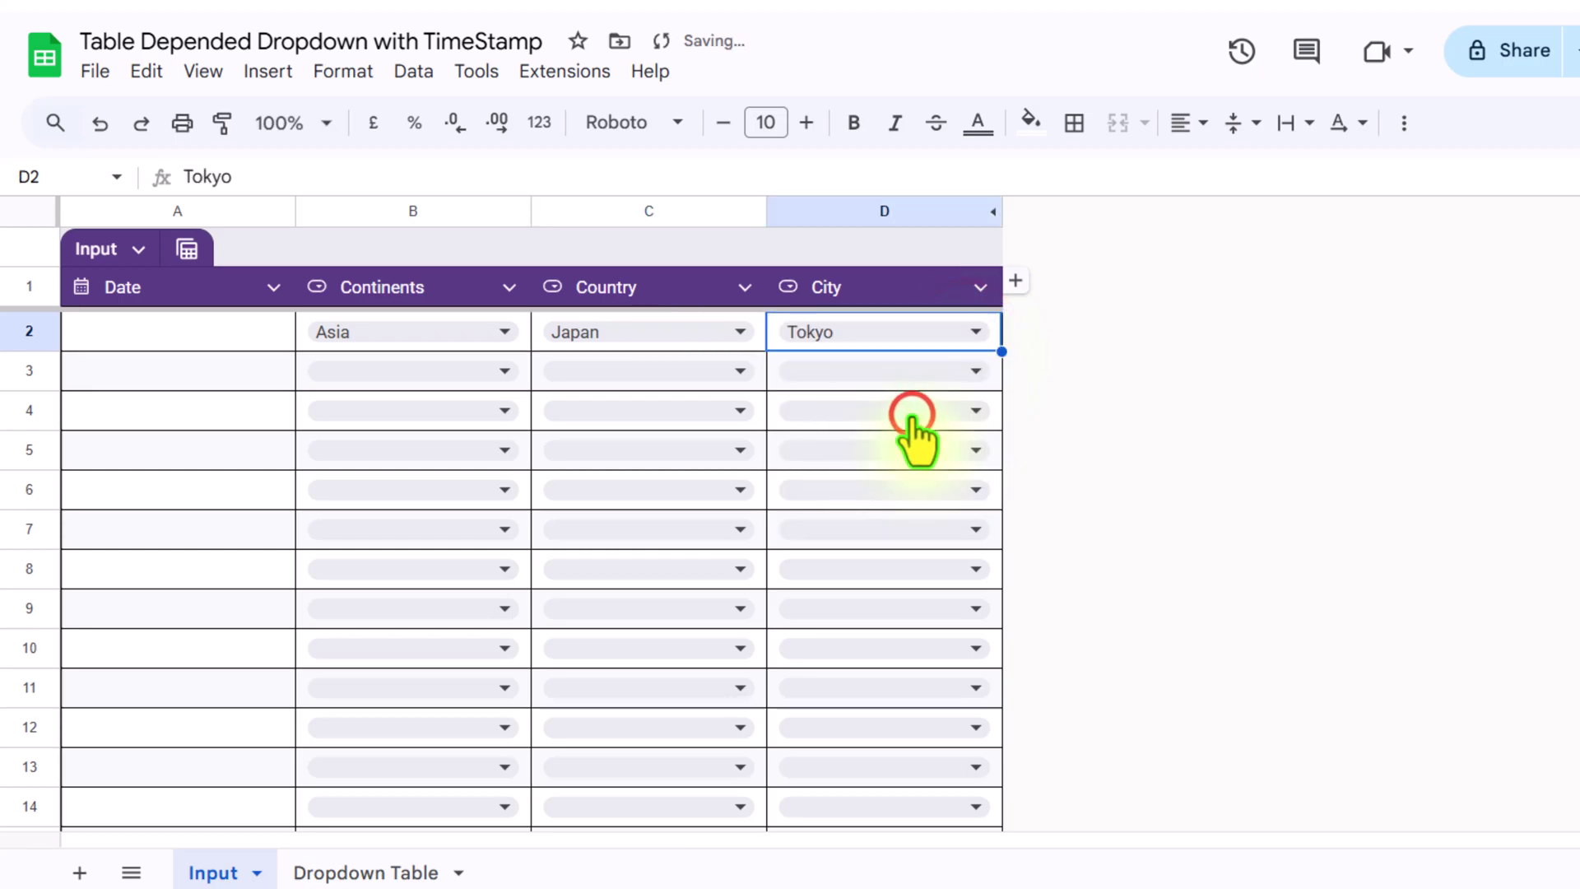
Fill row 3 with North America, Mexico and Mexico City from the dependent drop-downs.
{"action": "left_click", "coordinate": [505, 370]}
{"action": "left_click", "coordinate": [440, 536]}
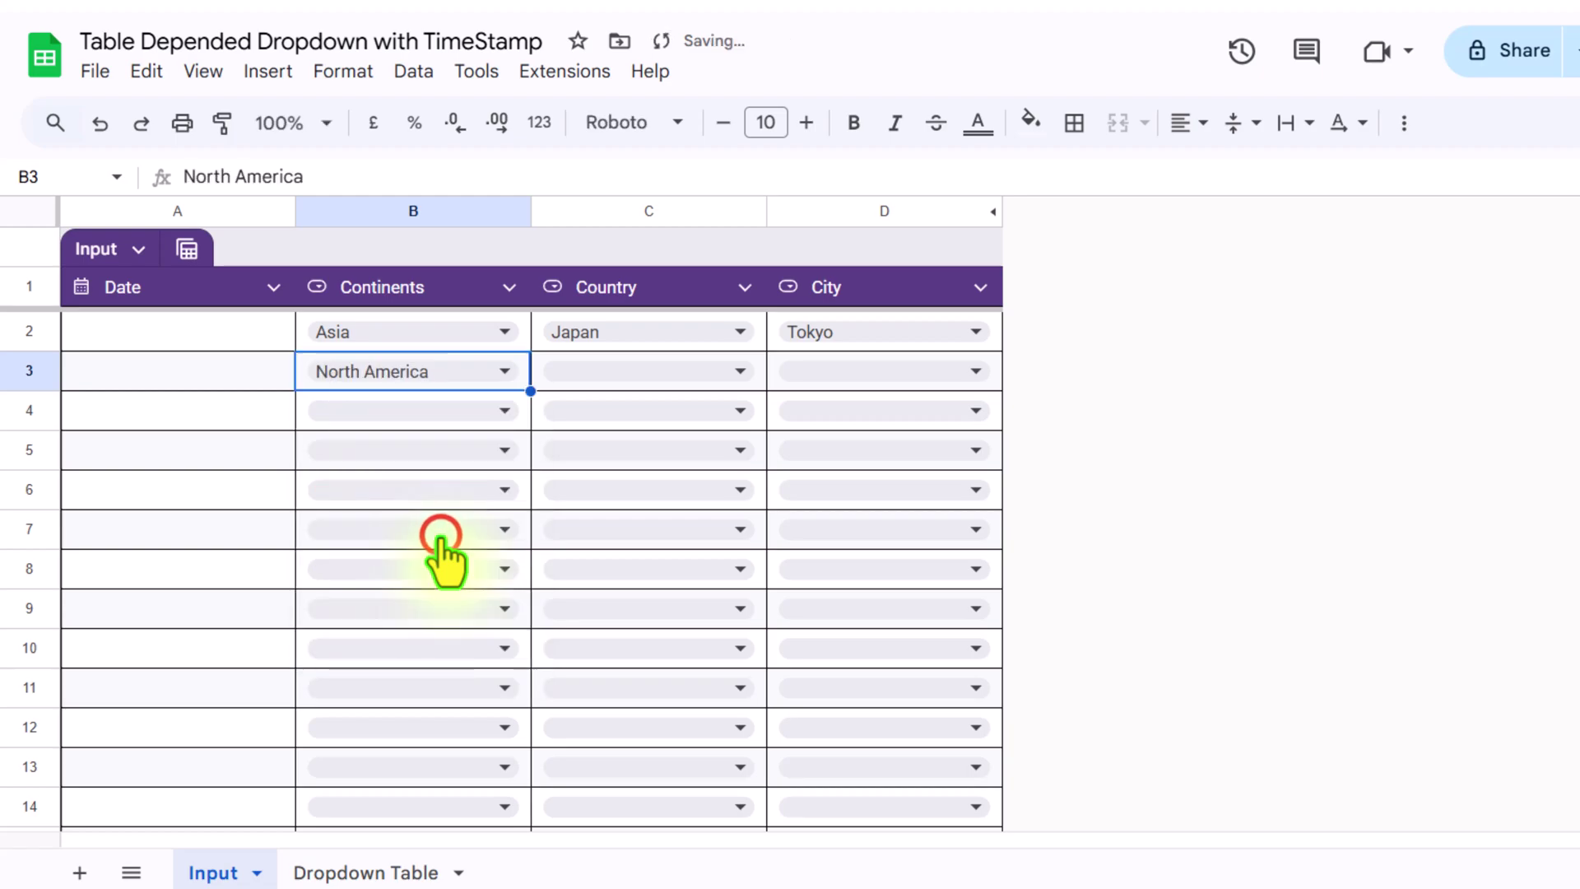
{"action": "left_click", "coordinate": [749, 371]}
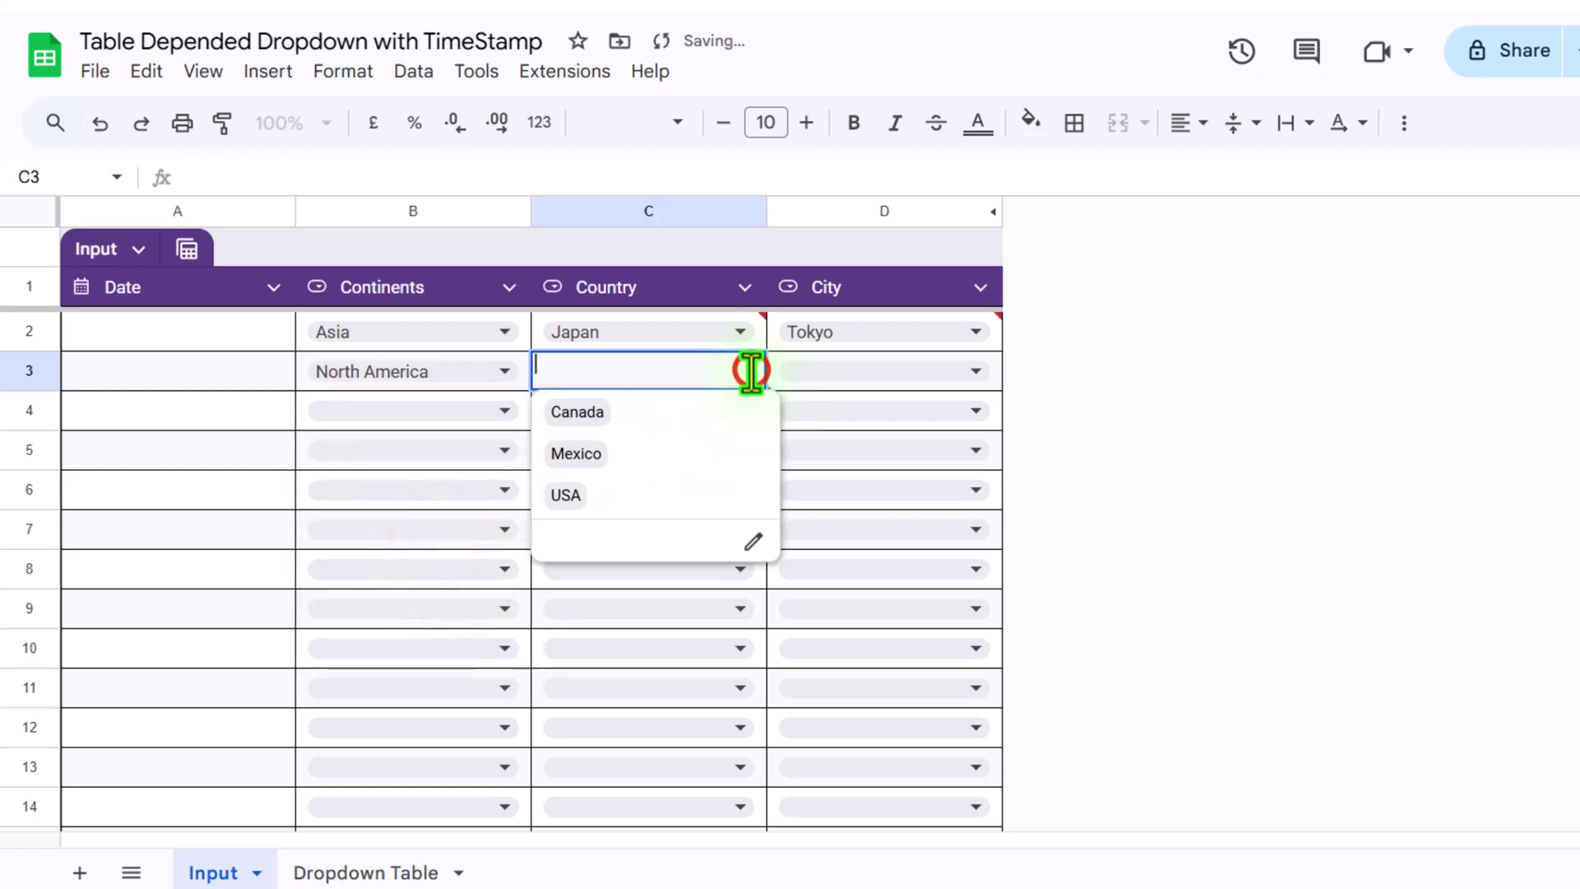
{"action": "left_click", "coordinate": [690, 454]}
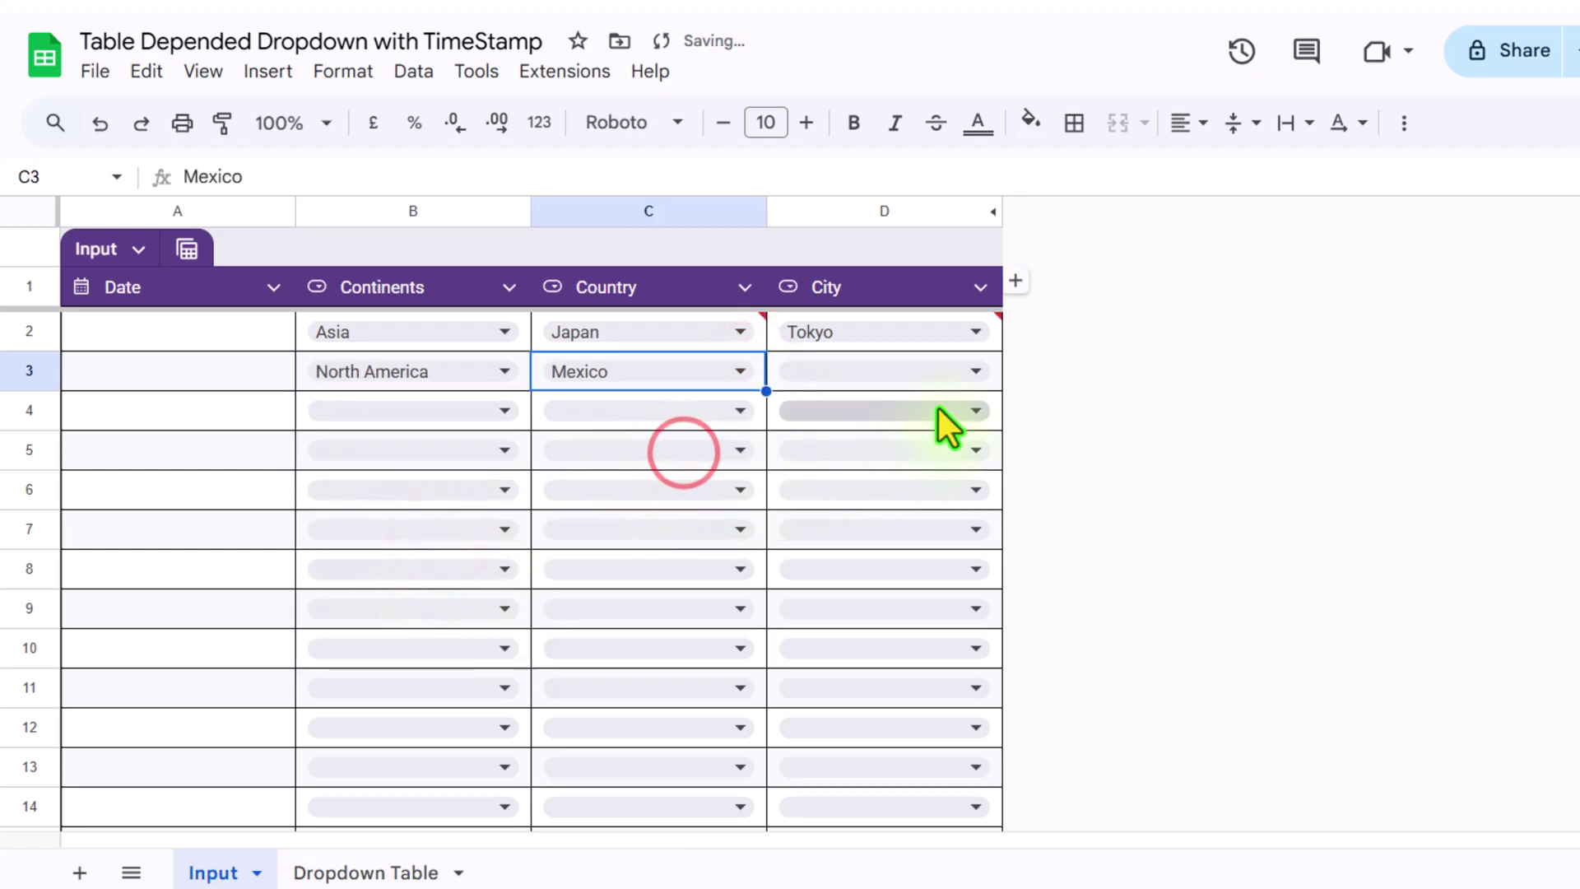
{"action": "left_click", "coordinate": [930, 449]}
{"action": "left_click", "coordinate": [975, 375]}
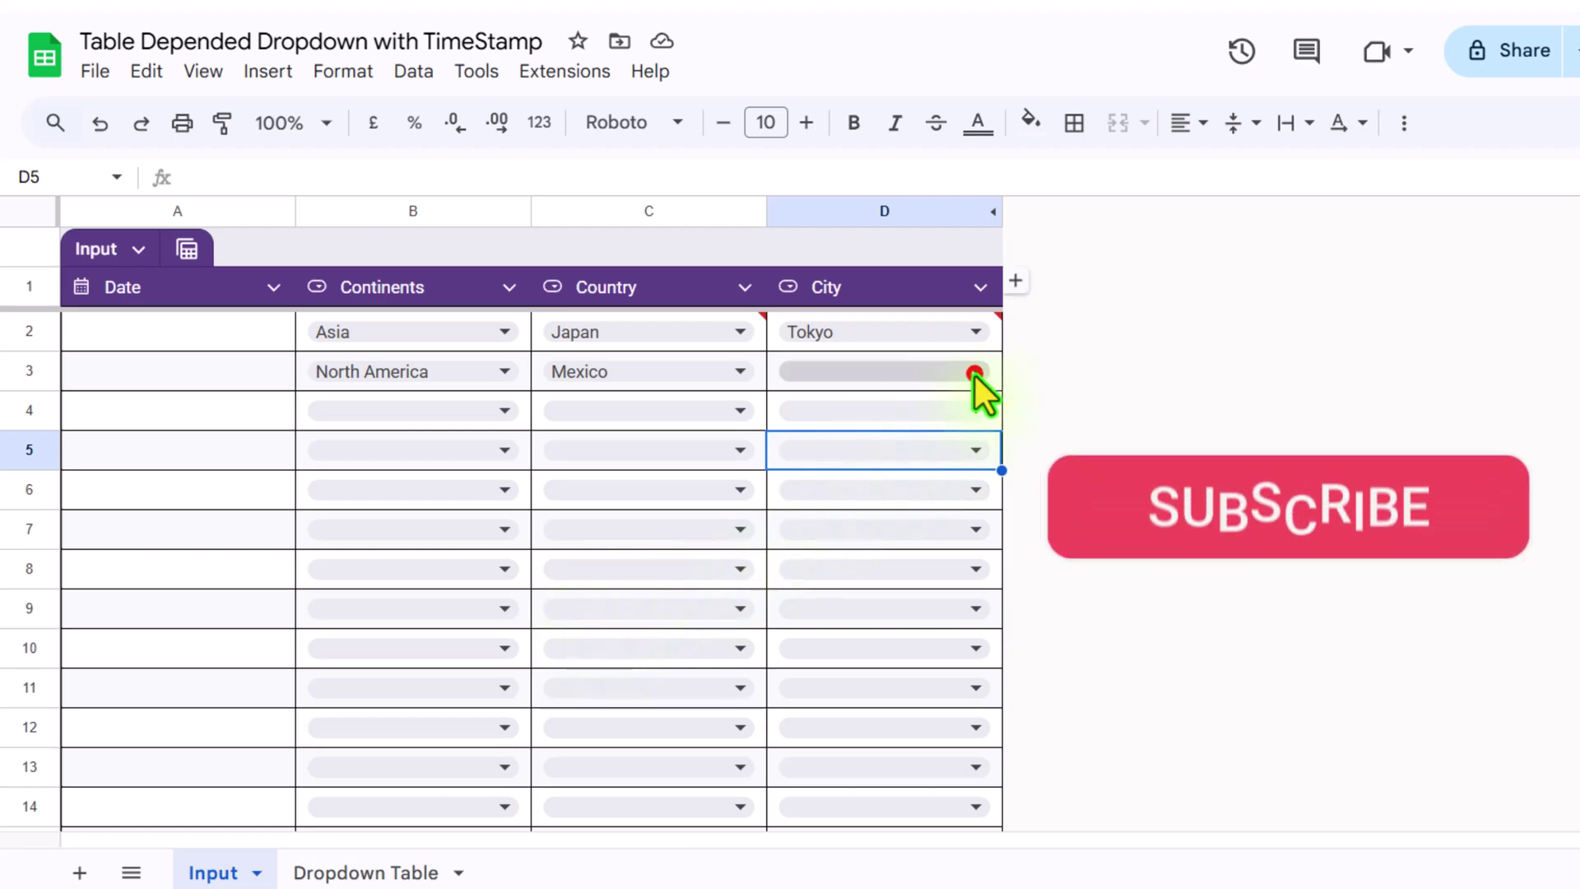
{"action": "left_click", "coordinate": [938, 415]}
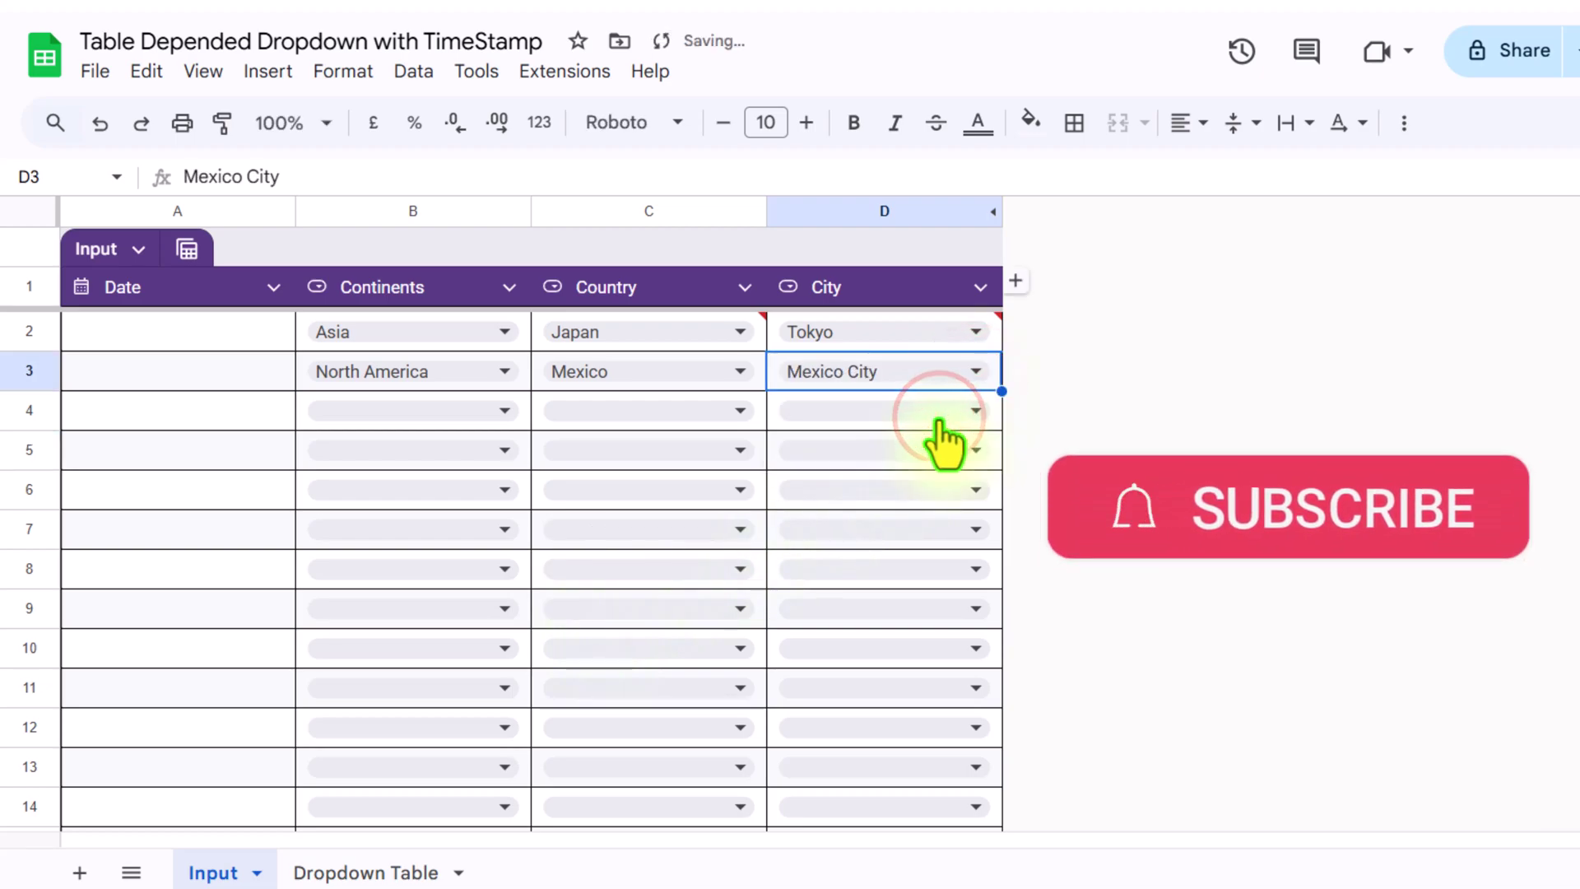
{"action": "left_click", "coordinate": [505, 331]}
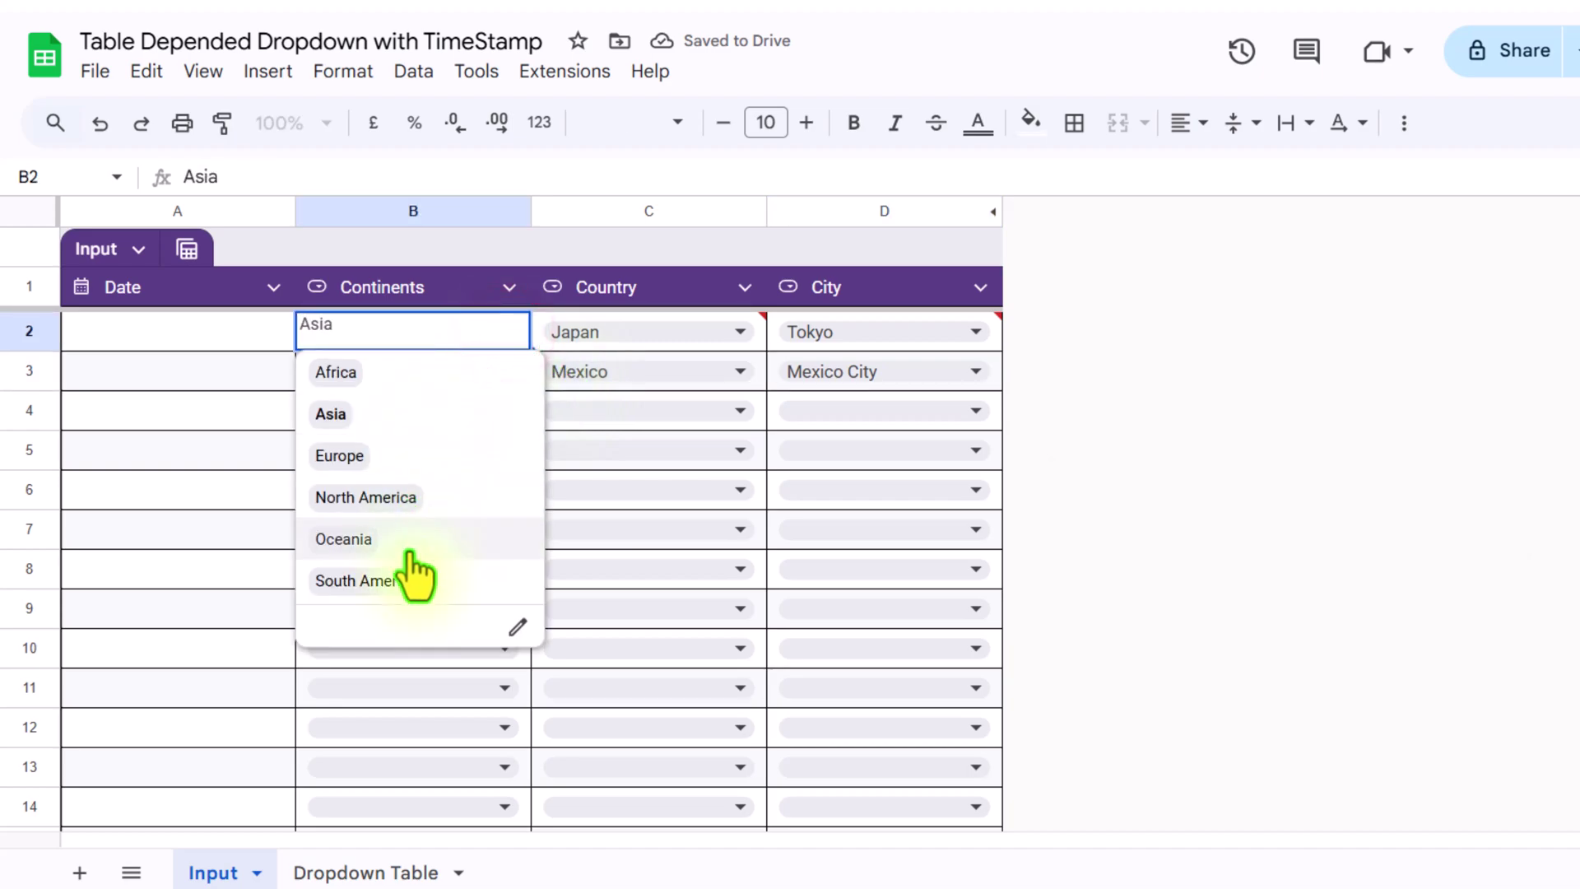
Switch B2 to South America, then pick Chile and Santiago to clear the Invalid warnings.
{"action": "left_click", "coordinate": [402, 580]}
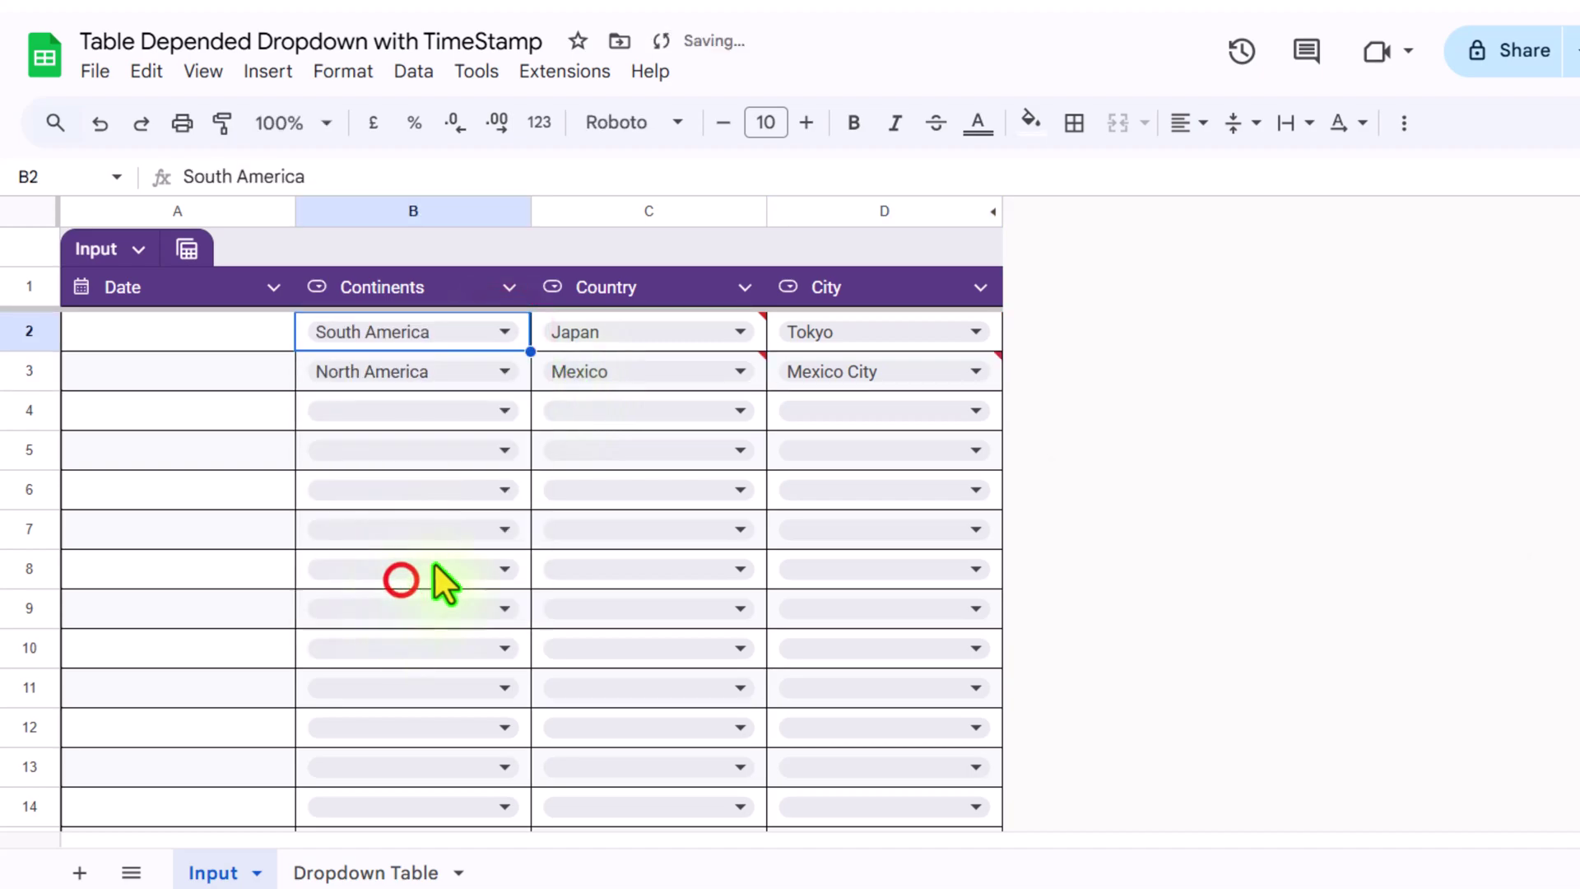
{"action": "left_click", "coordinate": [738, 338]}
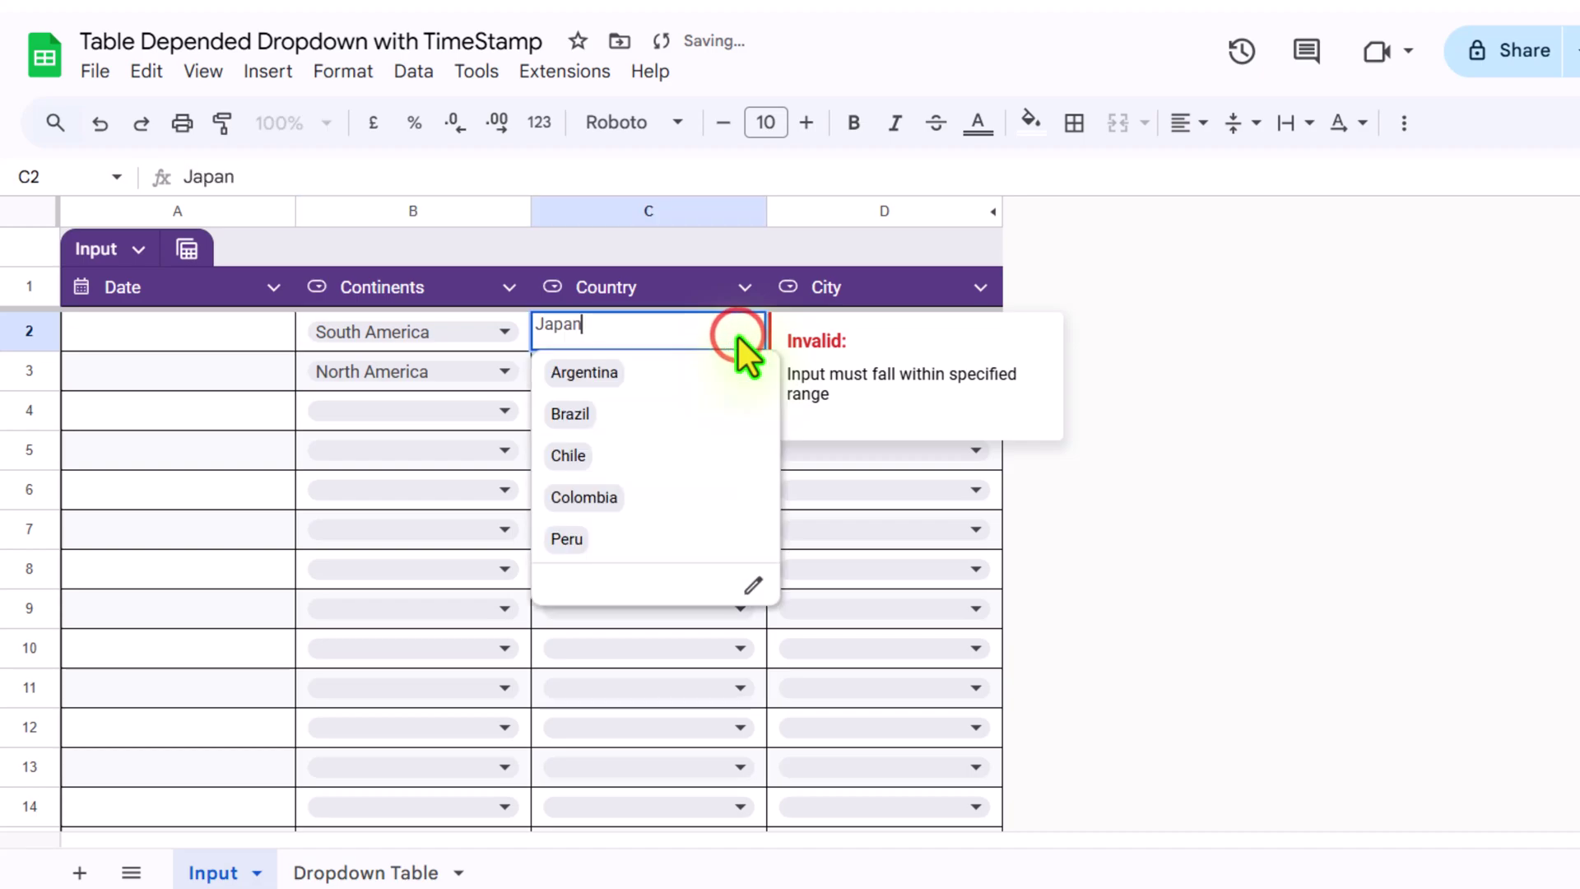
{"action": "left_click", "coordinate": [629, 455]}
{"action": "left_click", "coordinate": [1157, 347]}
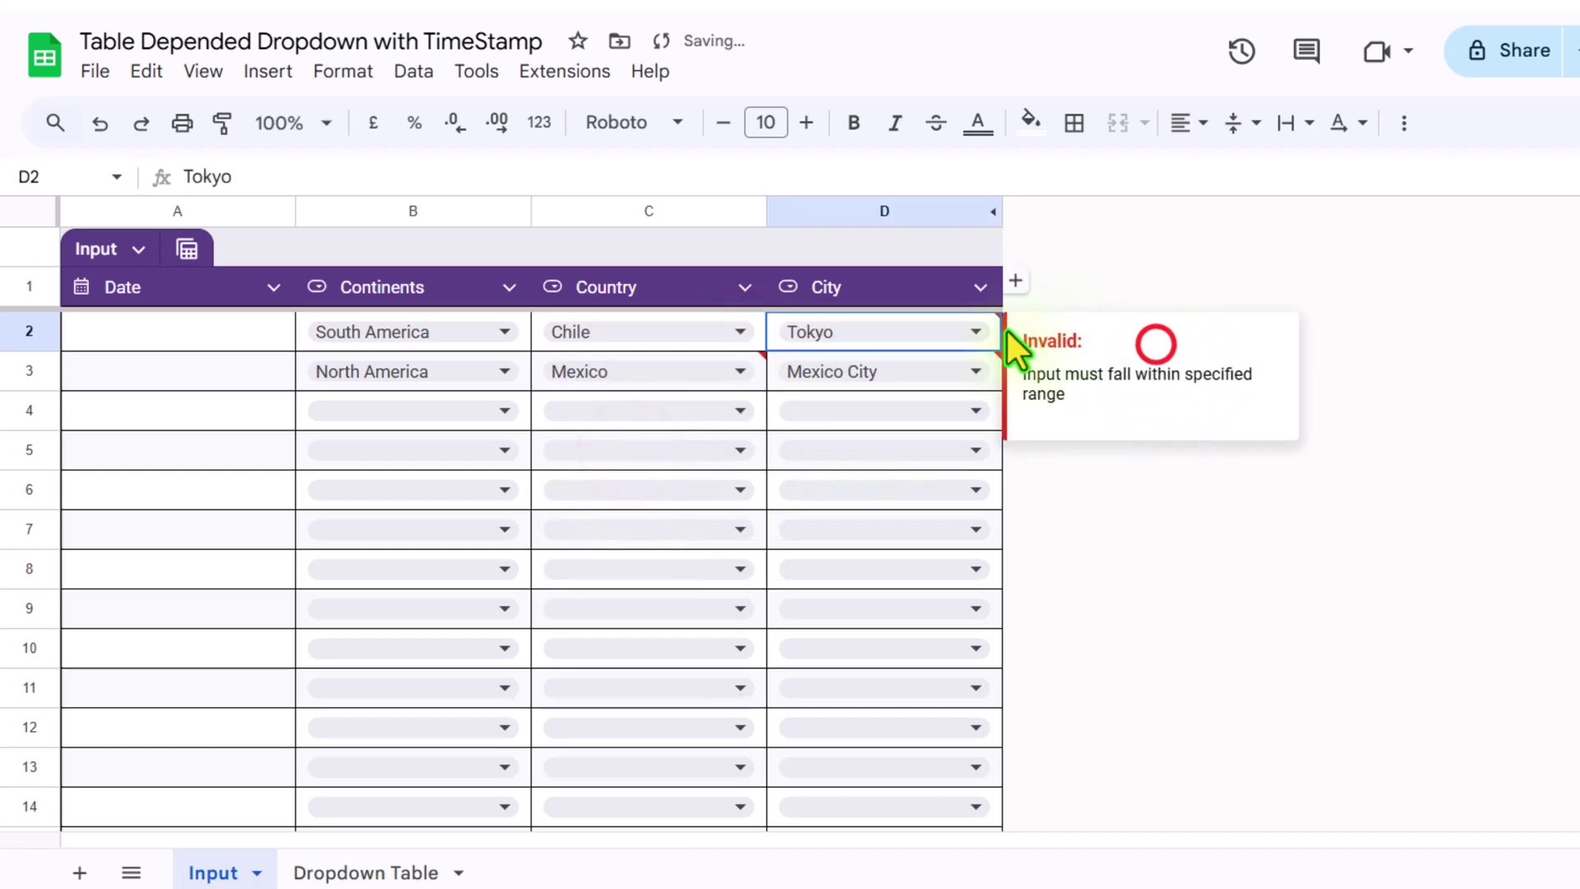
{"action": "left_click", "coordinate": [973, 332]}
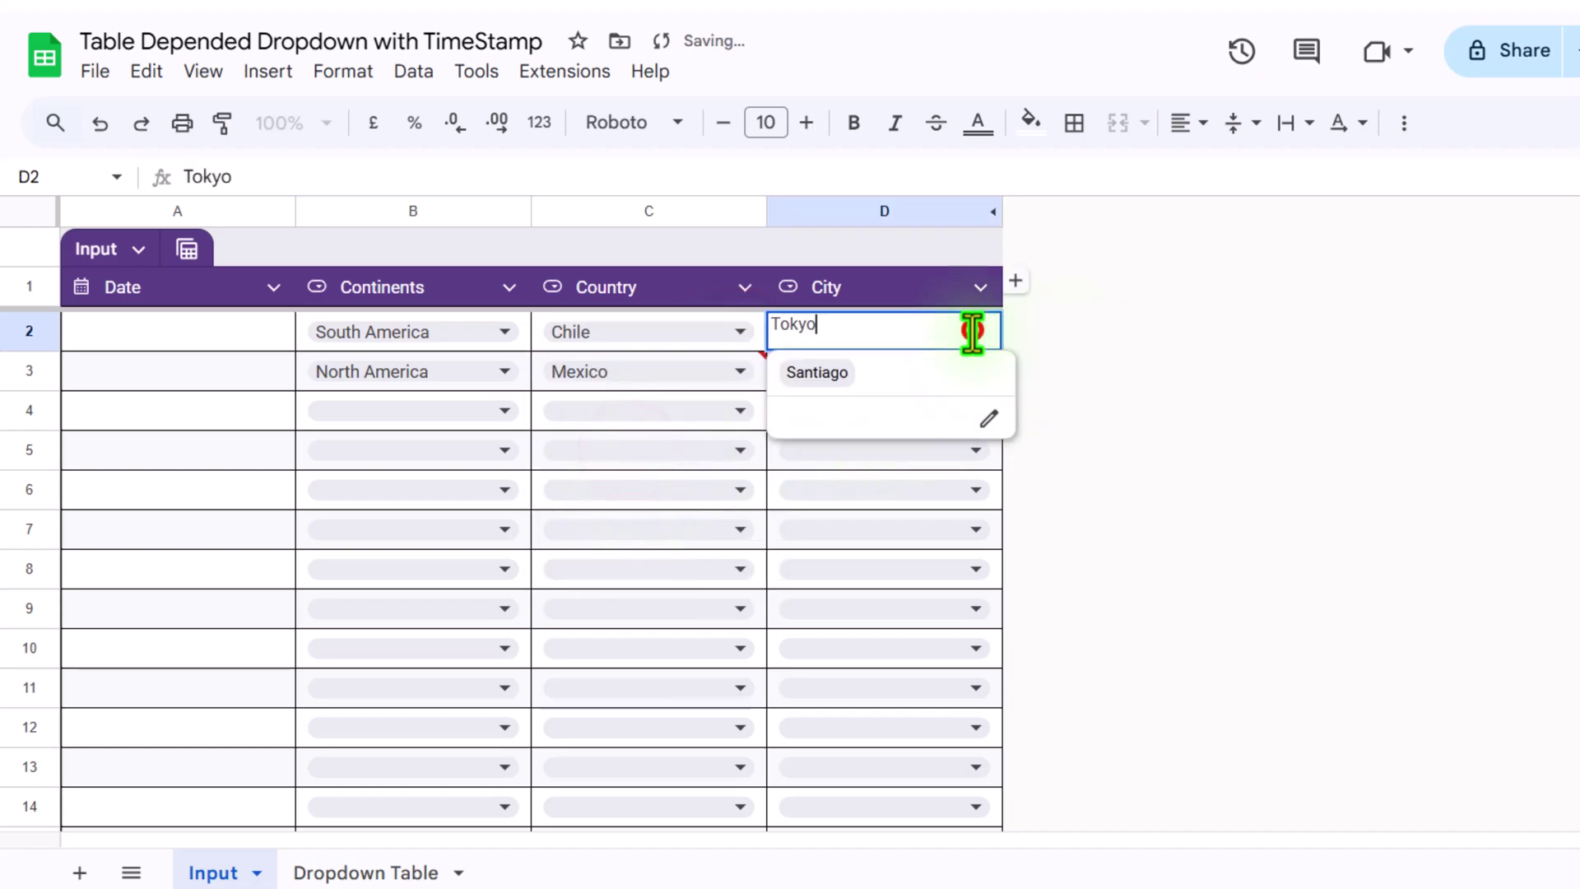
{"action": "left_click", "coordinate": [927, 362]}
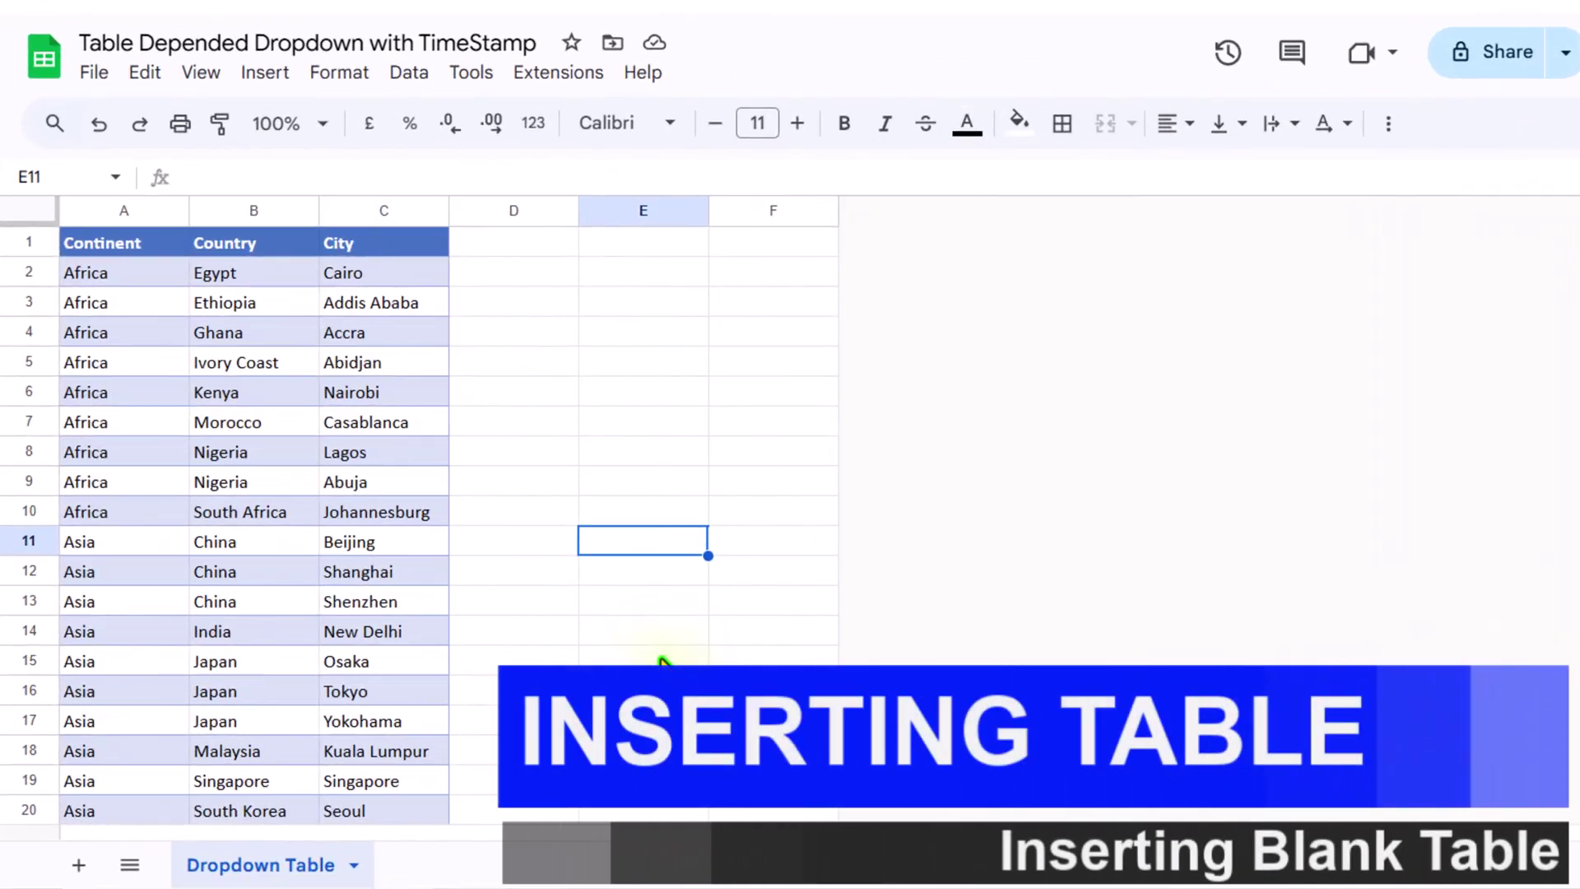
Add a new sheet and rename it Input.
{"action": "left_click", "coordinate": [73, 868]}
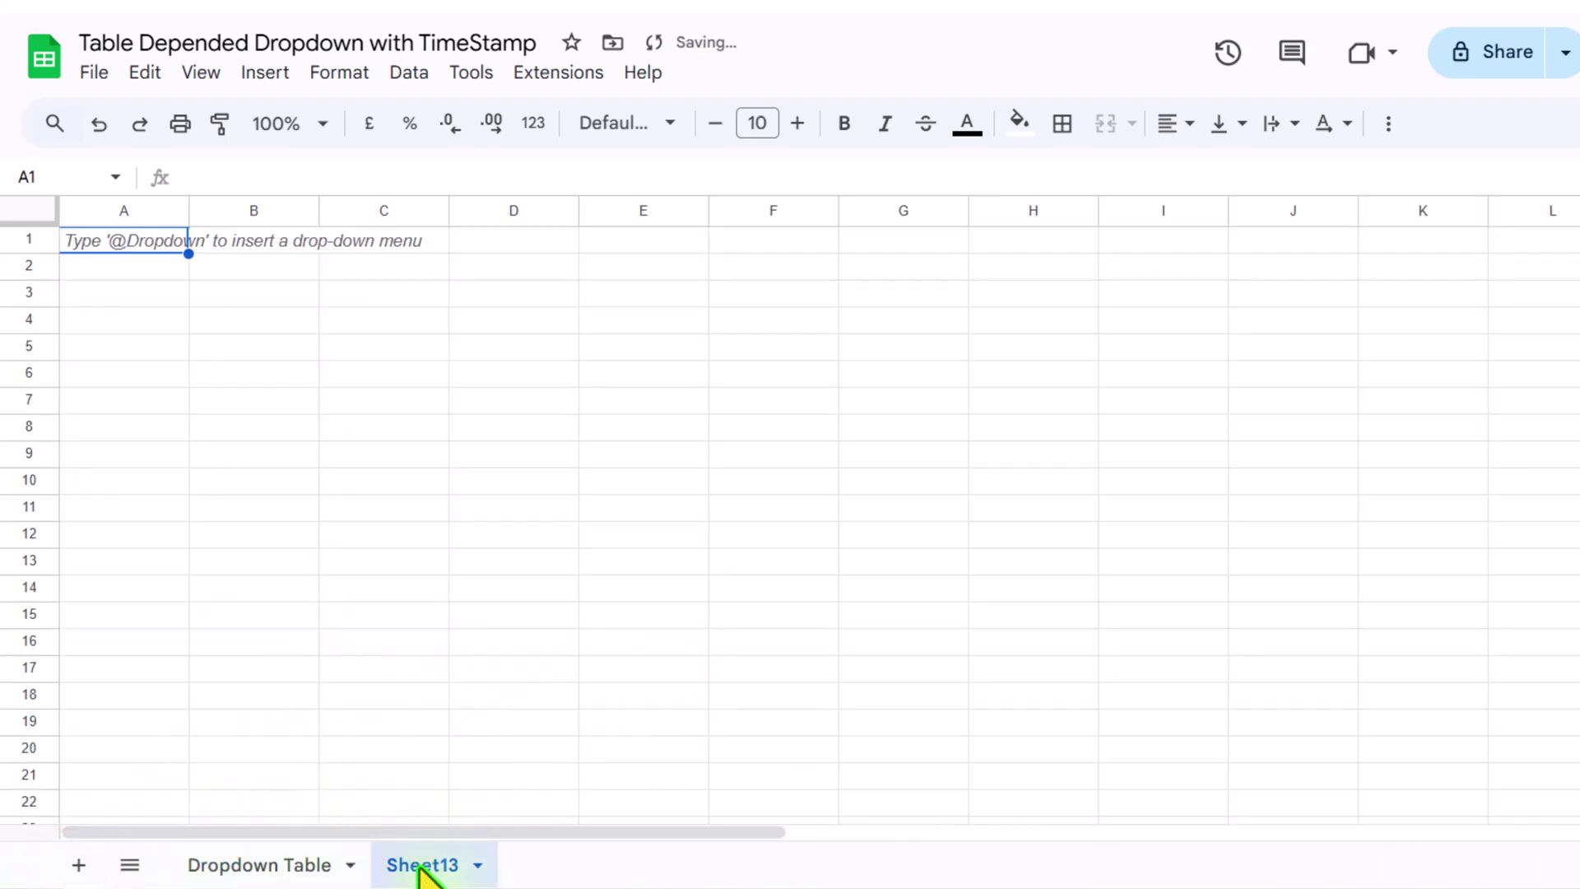
{"action": "right_click", "coordinate": [422, 870]}
{"action": "left_click", "coordinate": [466, 545]}
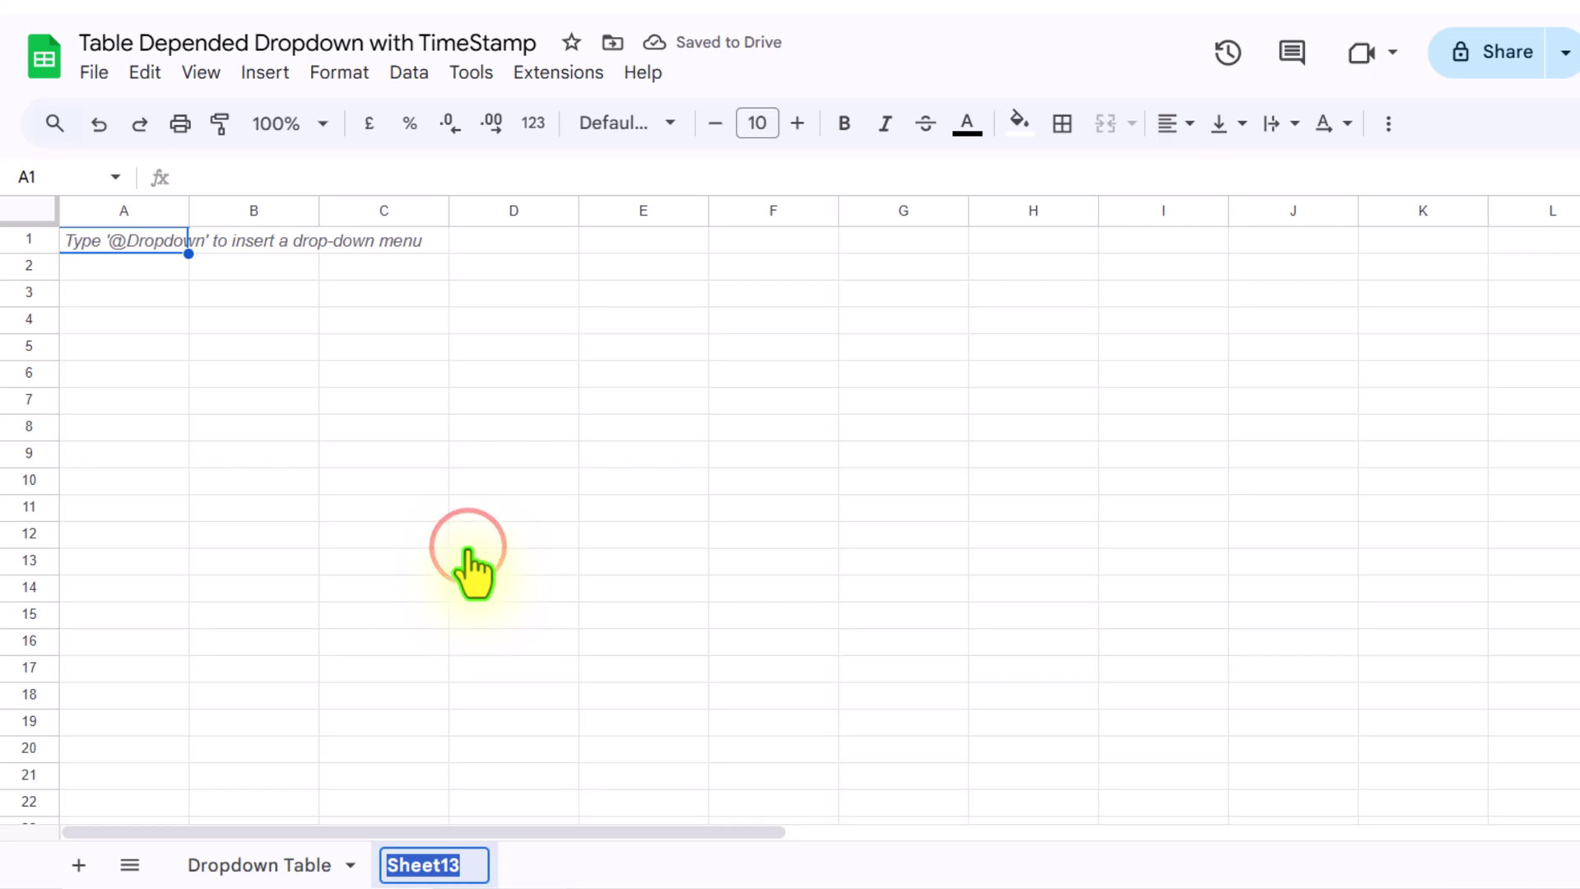
{"action": "type", "text": "Input"}
{"action": "key", "text": "Return"}
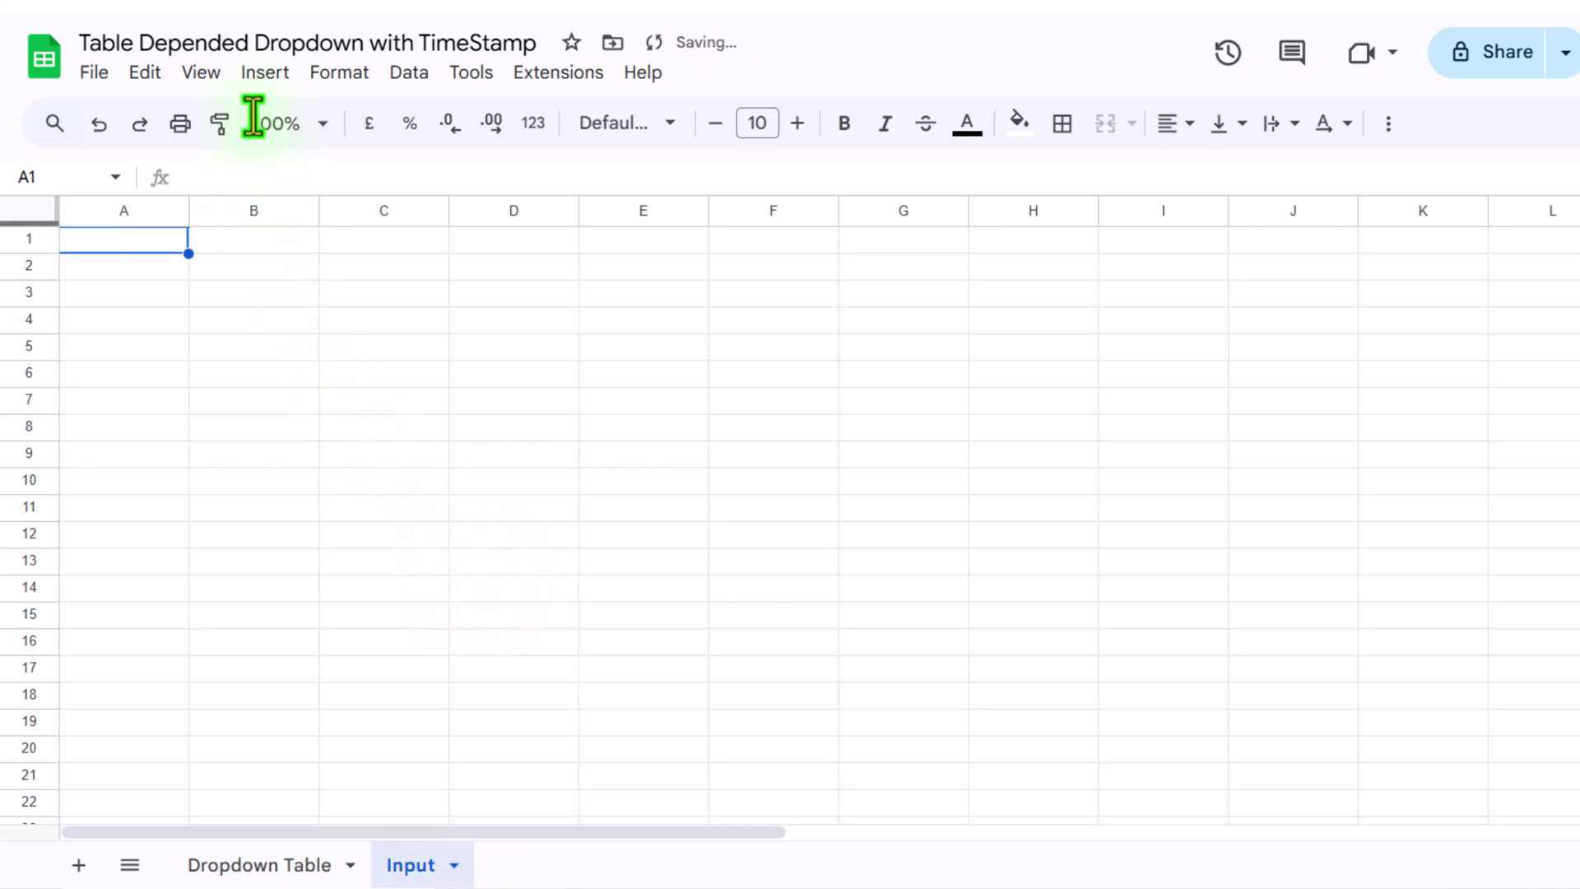
Insert a blank table template into the Input sheet.
{"action": "left_click", "coordinate": [260, 74]}
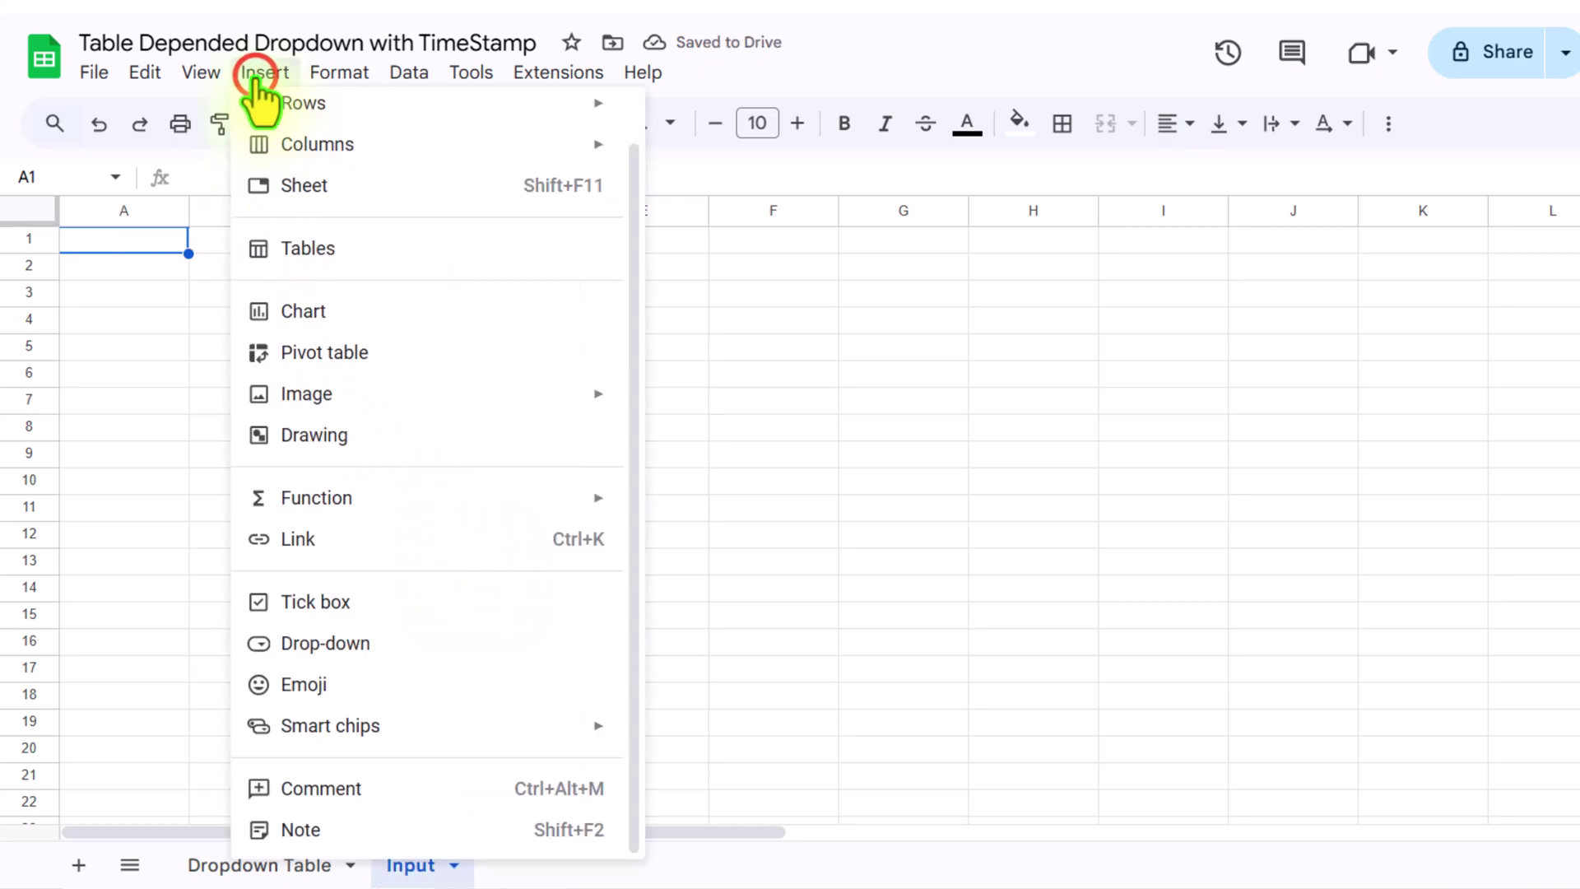
{"action": "left_click", "coordinate": [334, 251]}
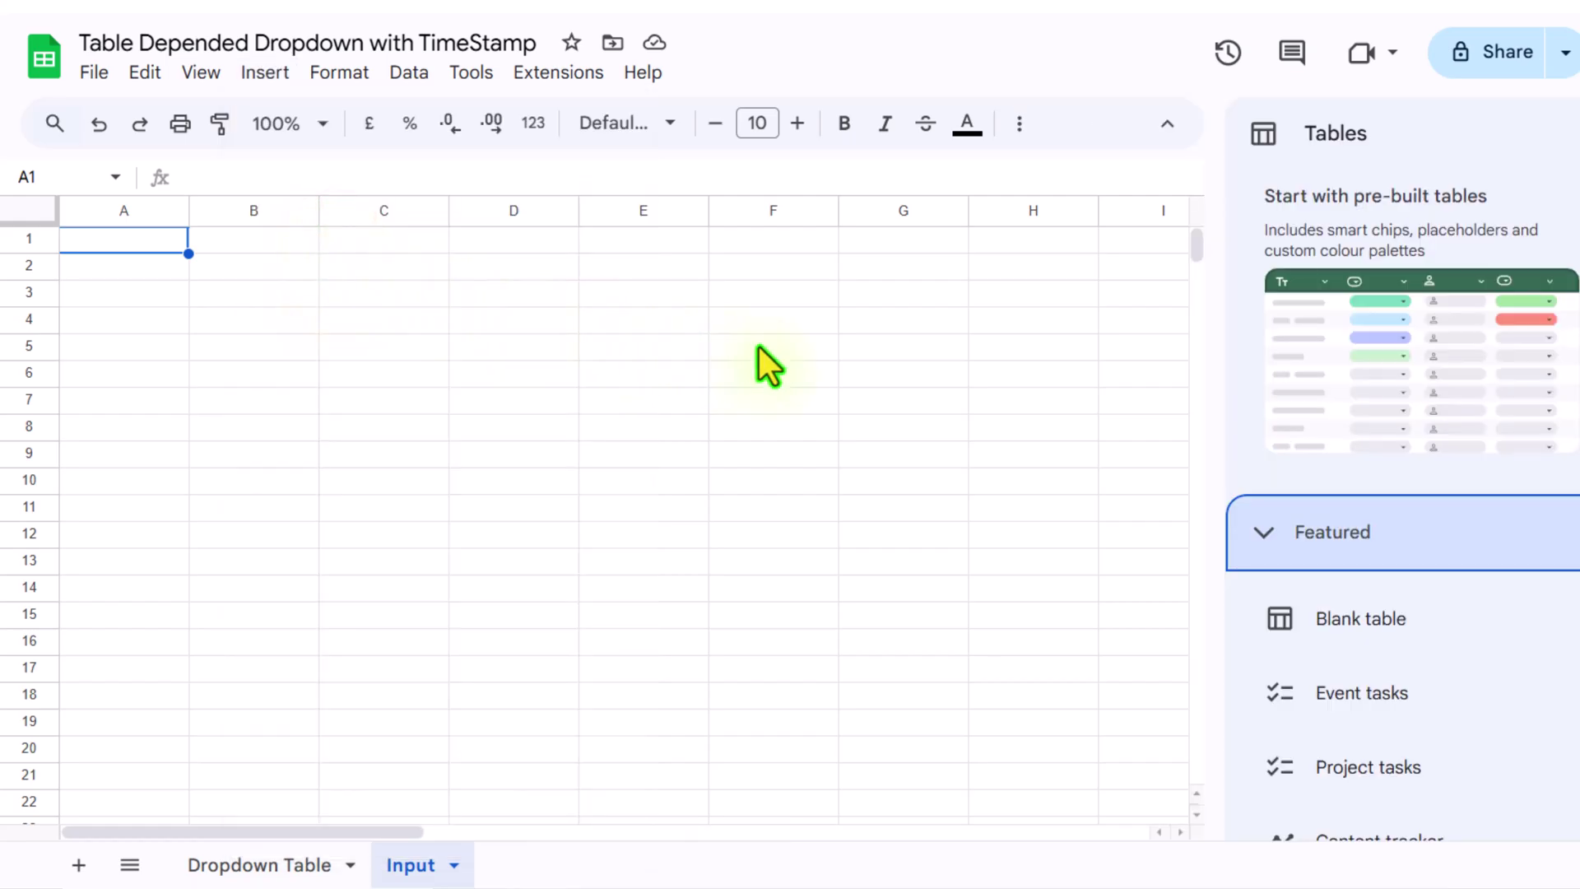
{"action": "left_click", "coordinate": [1383, 619]}
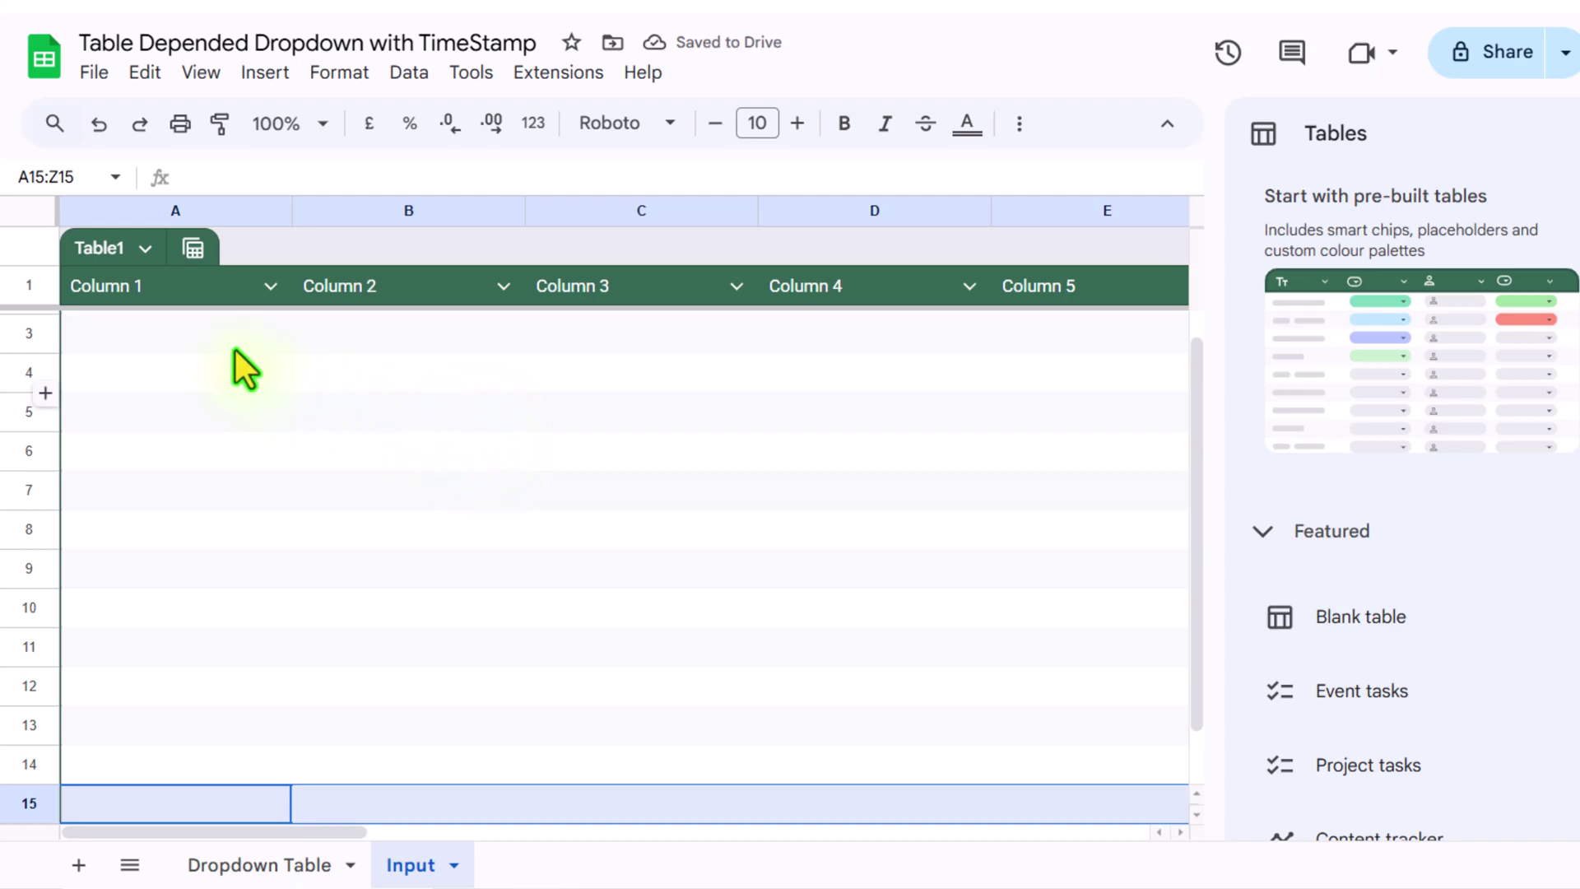
Rename Table1 to Input and change the Column 1 header to Date.
{"action": "left_click", "coordinate": [146, 248]}
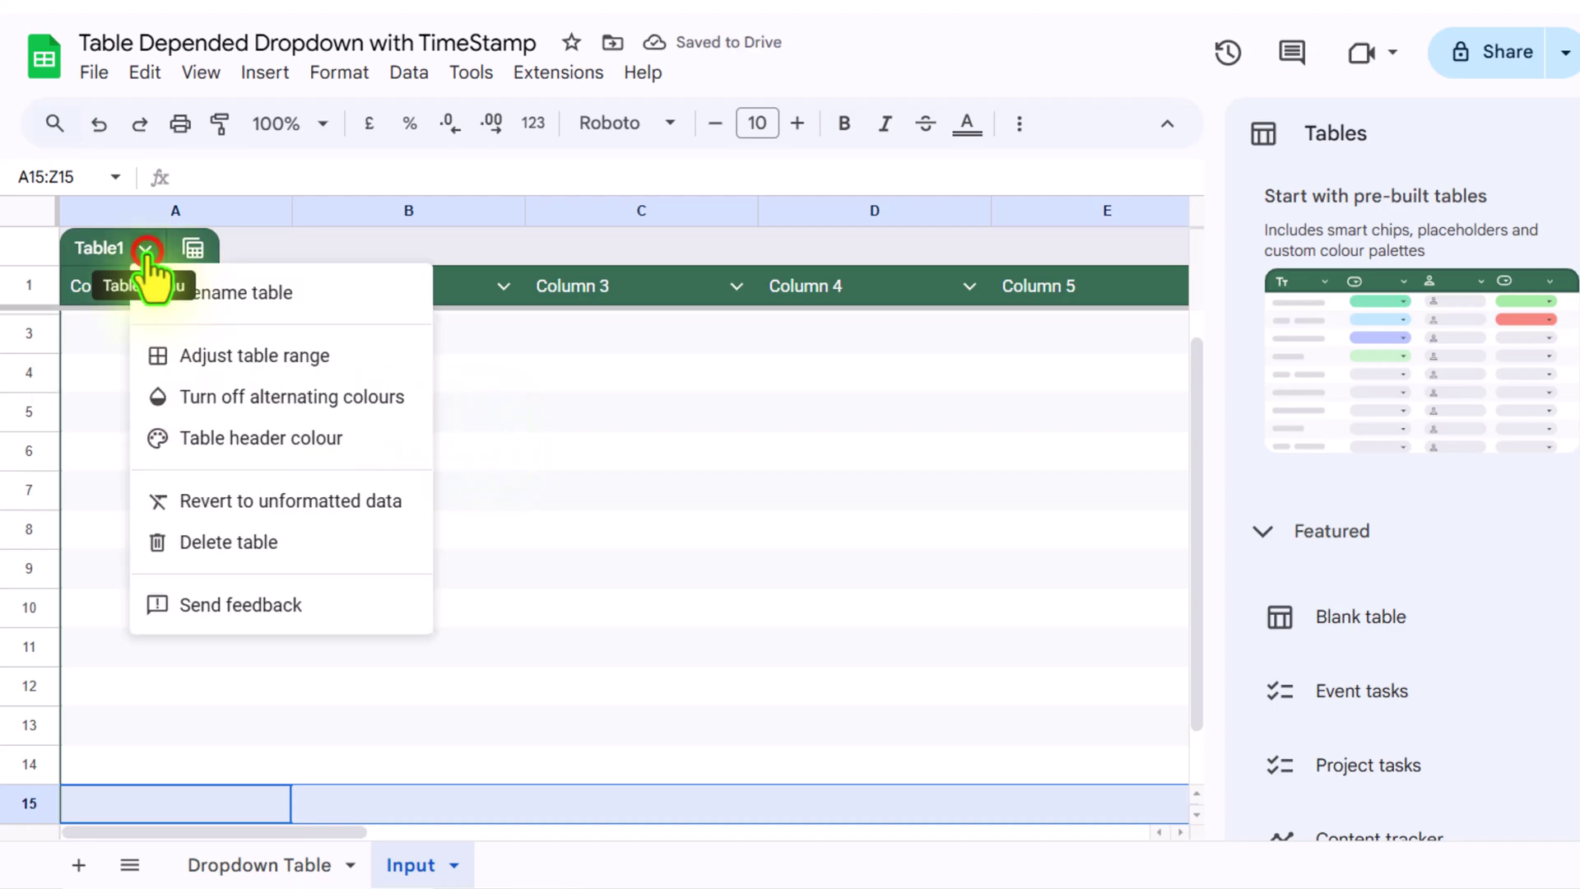
{"action": "left_click", "coordinate": [200, 298]}
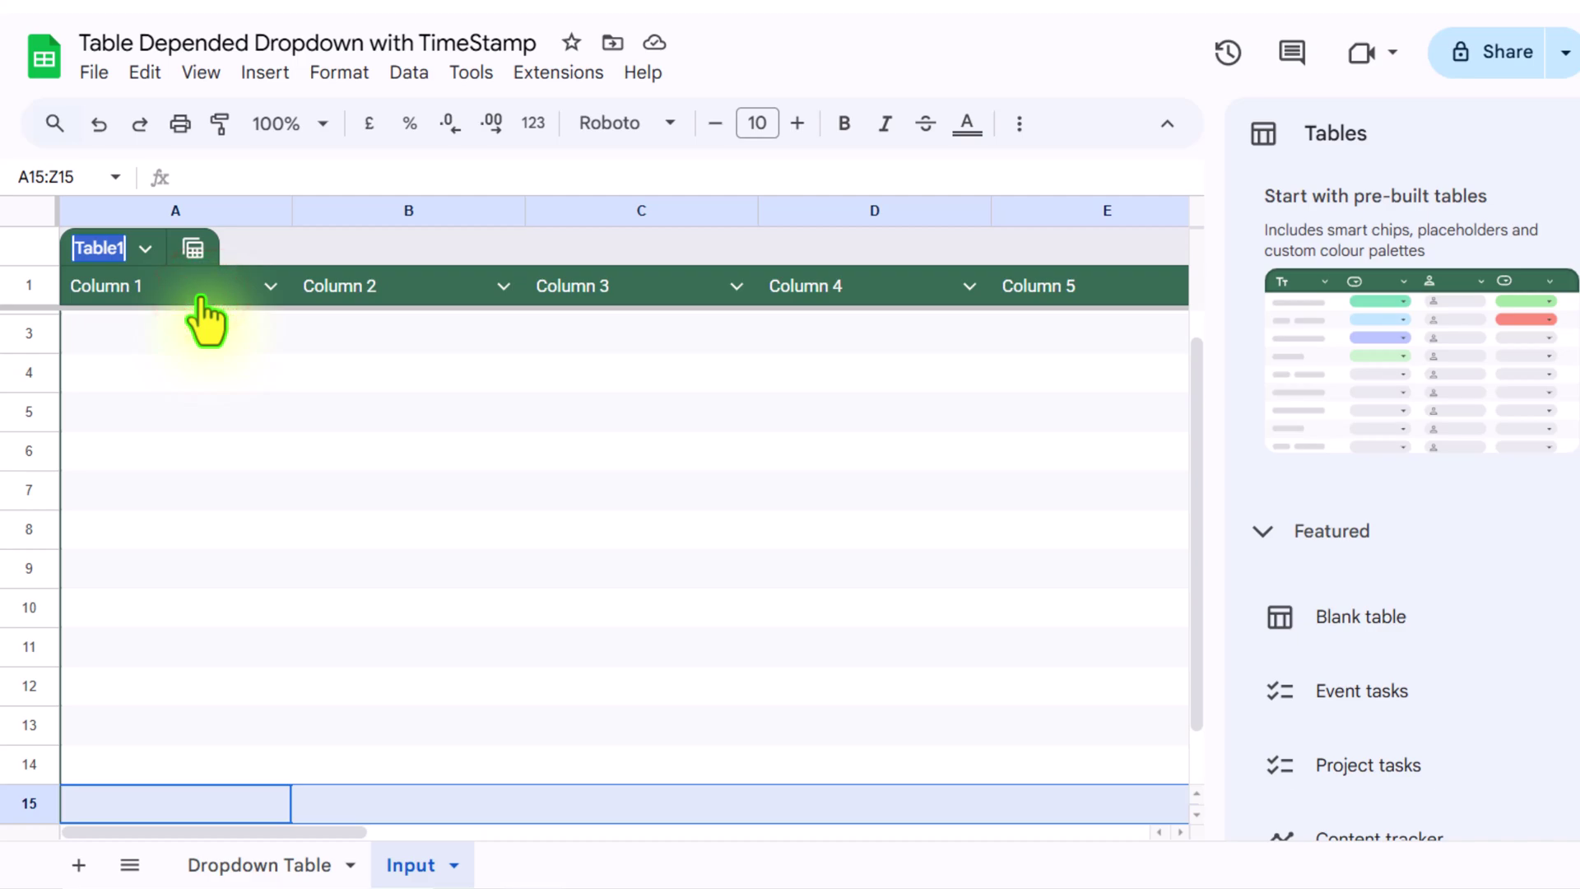
{"action": "type", "text": "Input"}
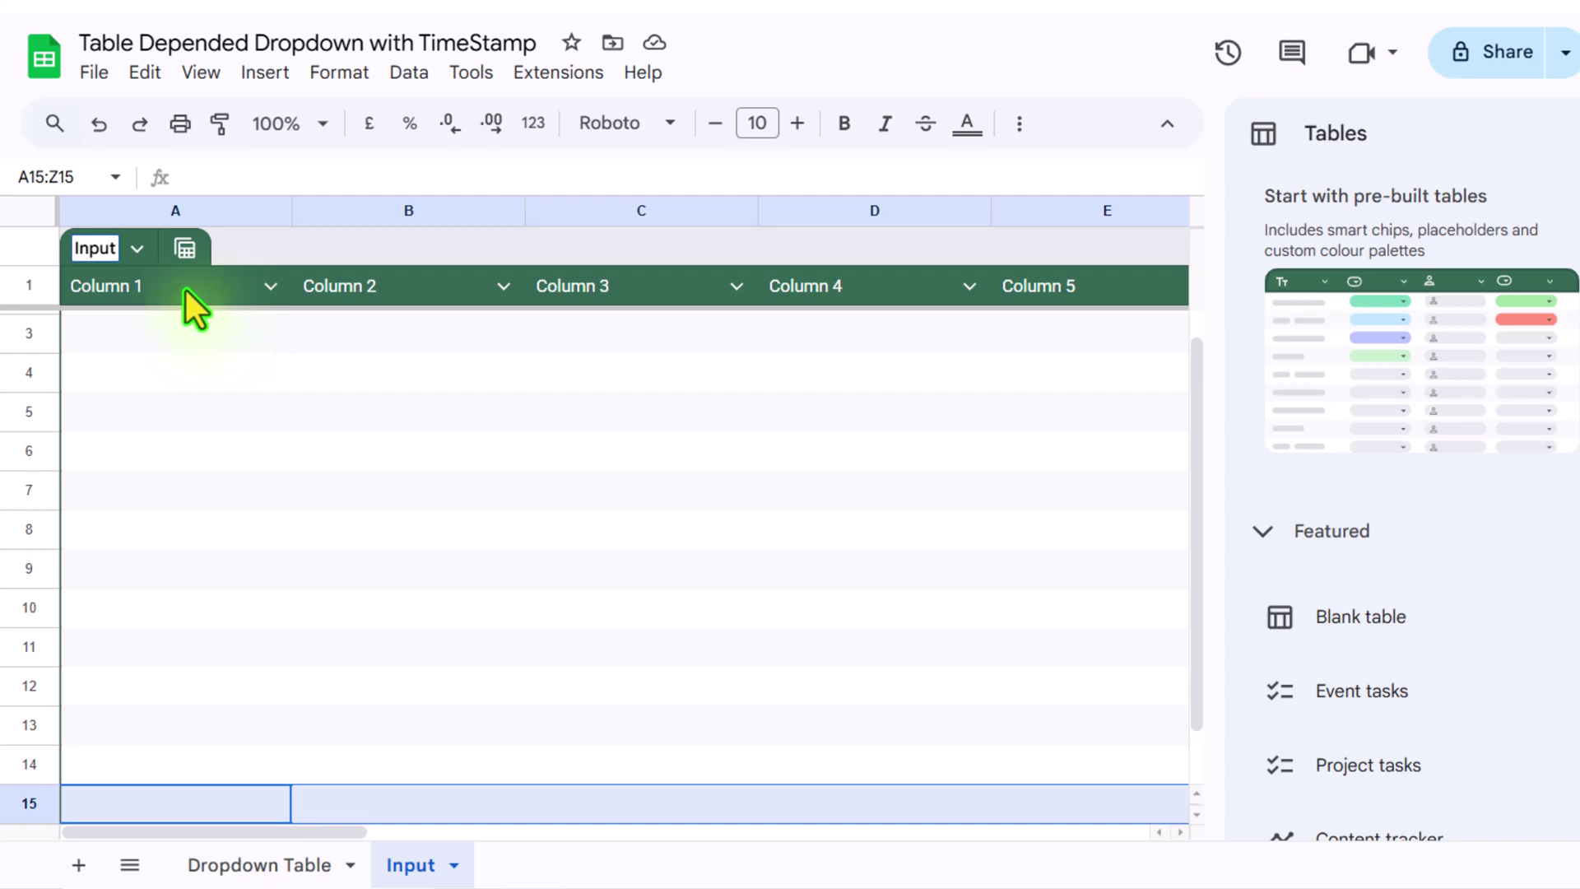
{"action": "left_click", "coordinate": [186, 289]}
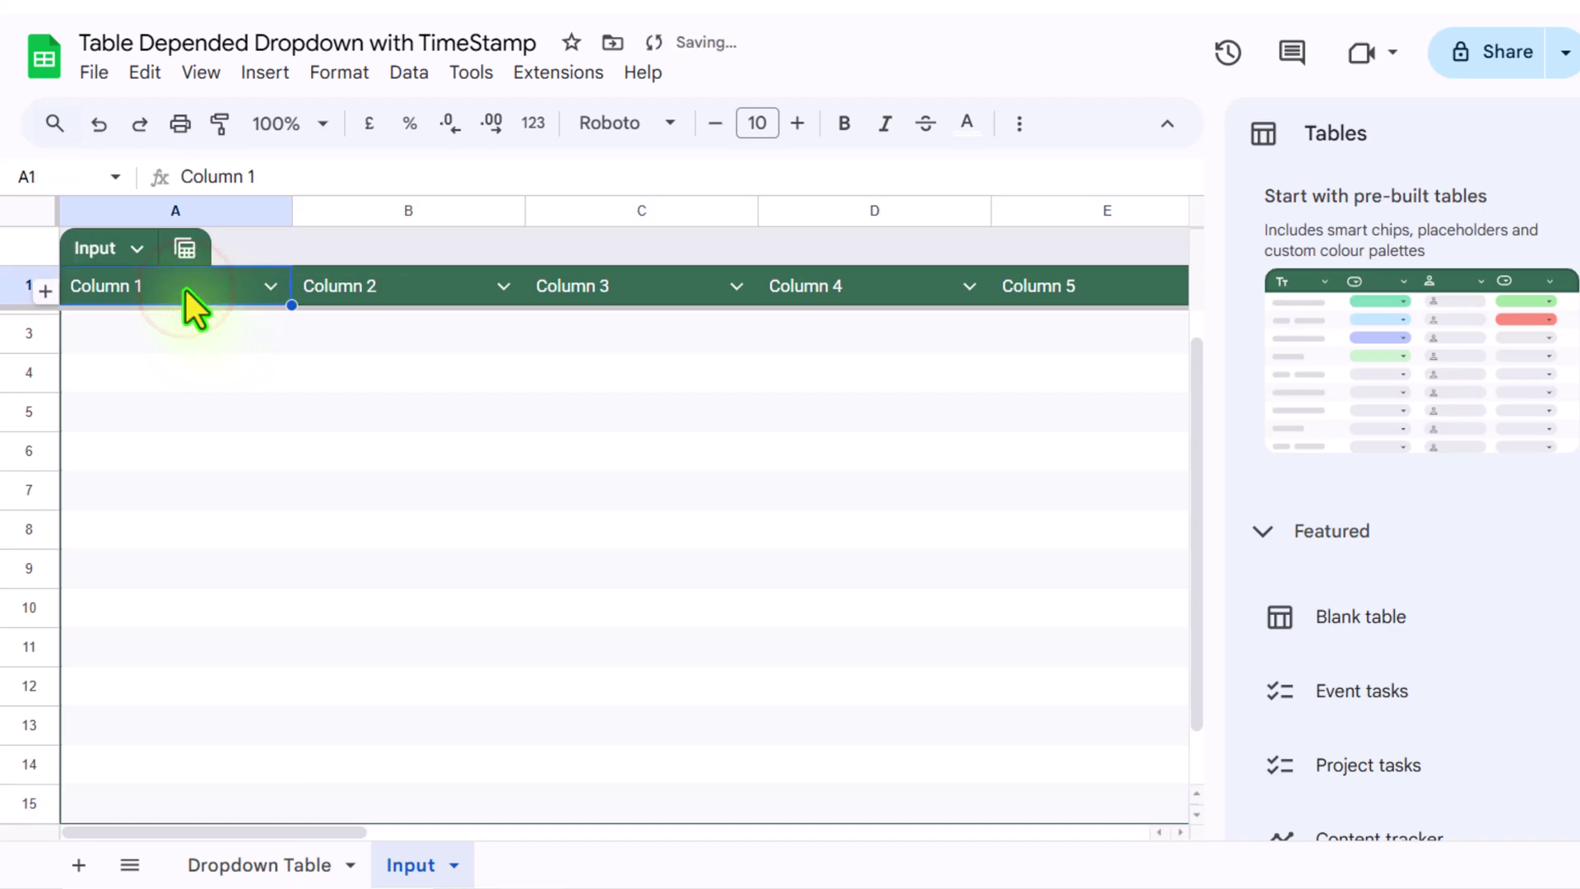
{"action": "type", "text": "Date"}
{"action": "key", "text": "Return"}
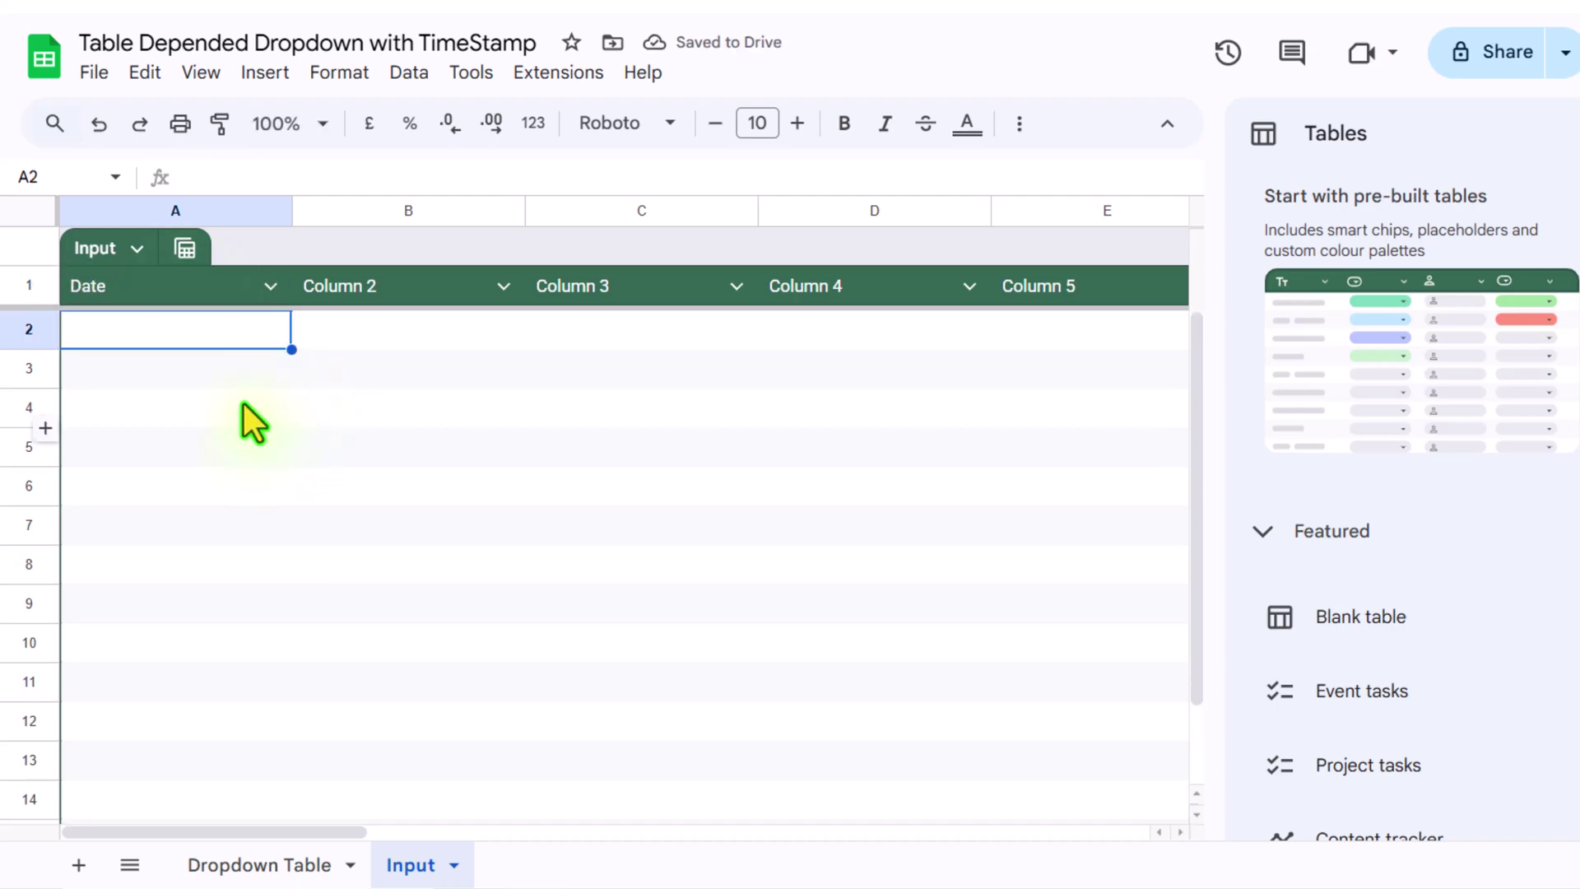
Set column A's type to Date and rename the second column Continents.
{"action": "left_click", "coordinate": [271, 287]}
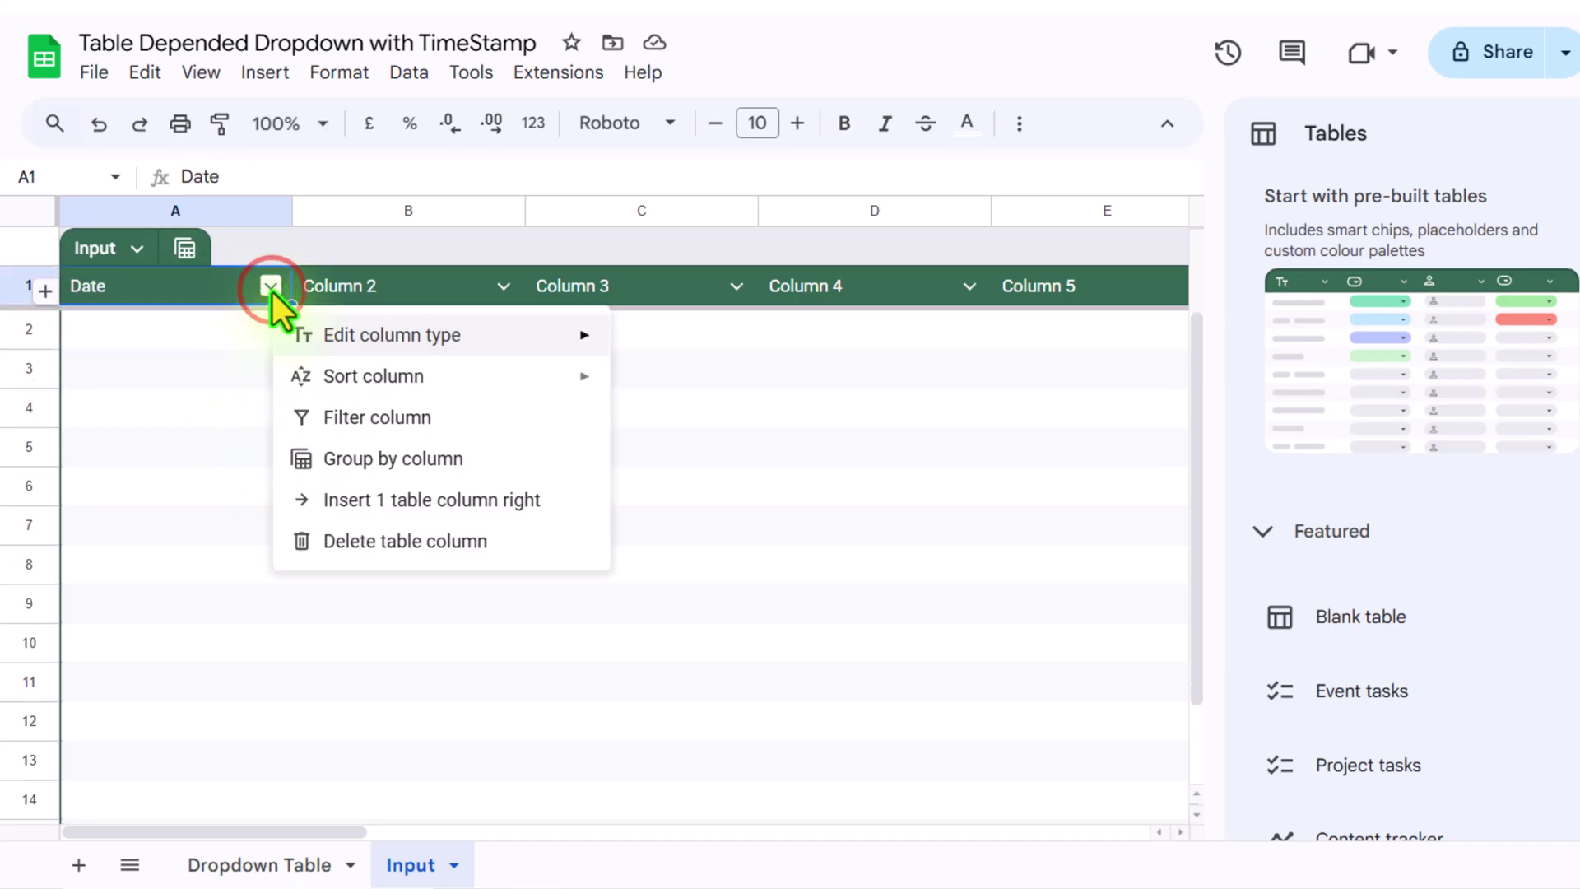
{"action": "mouse_move", "coordinate": [367, 339]}
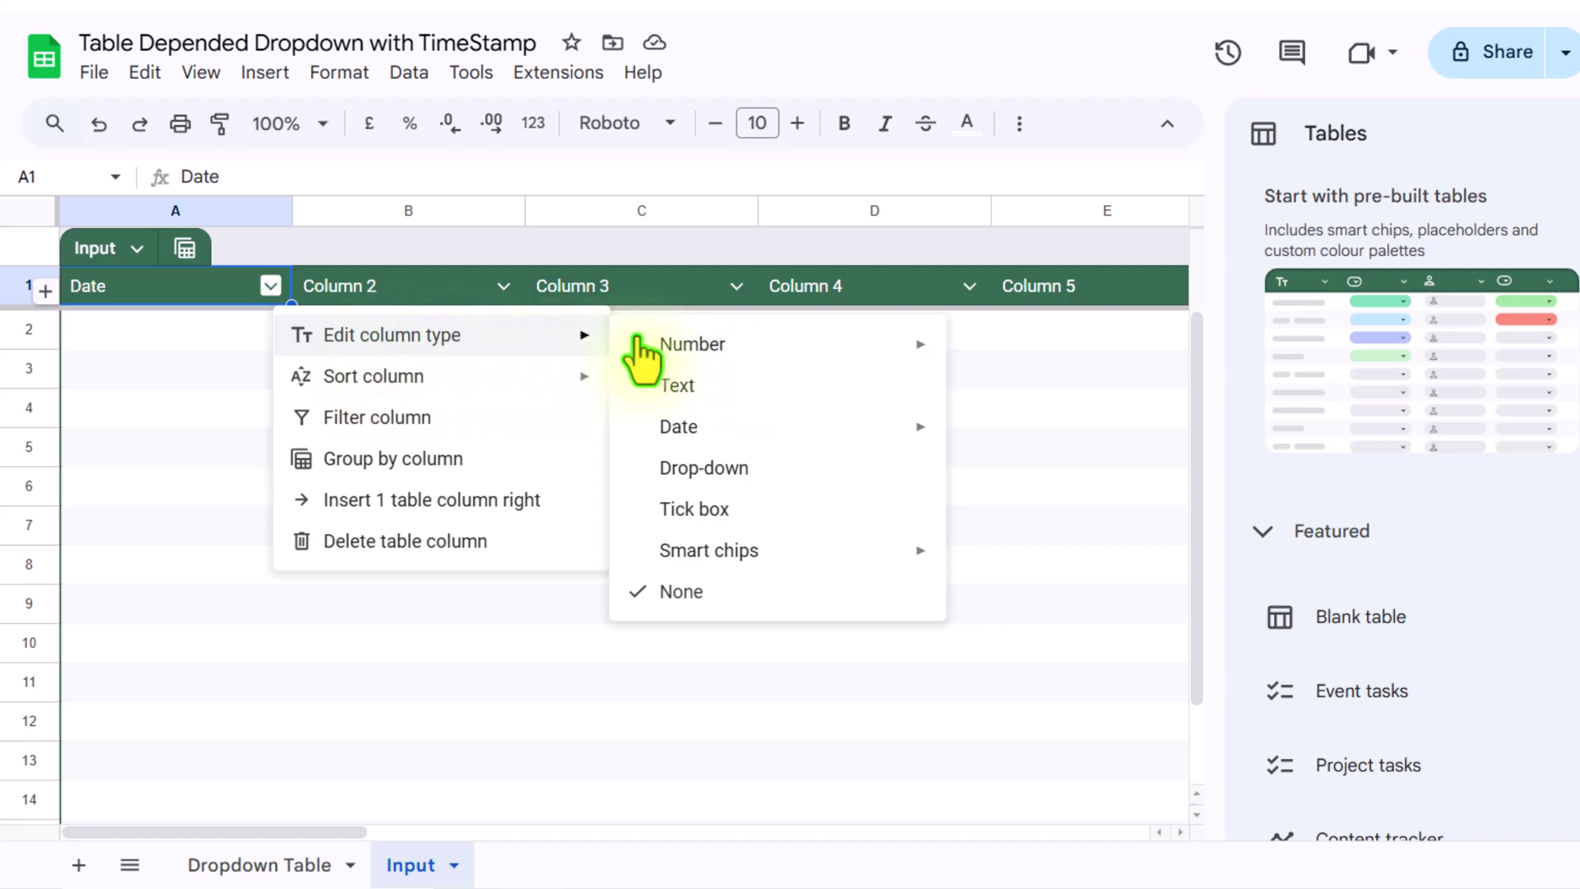
{"action": "mouse_move", "coordinate": [733, 430]}
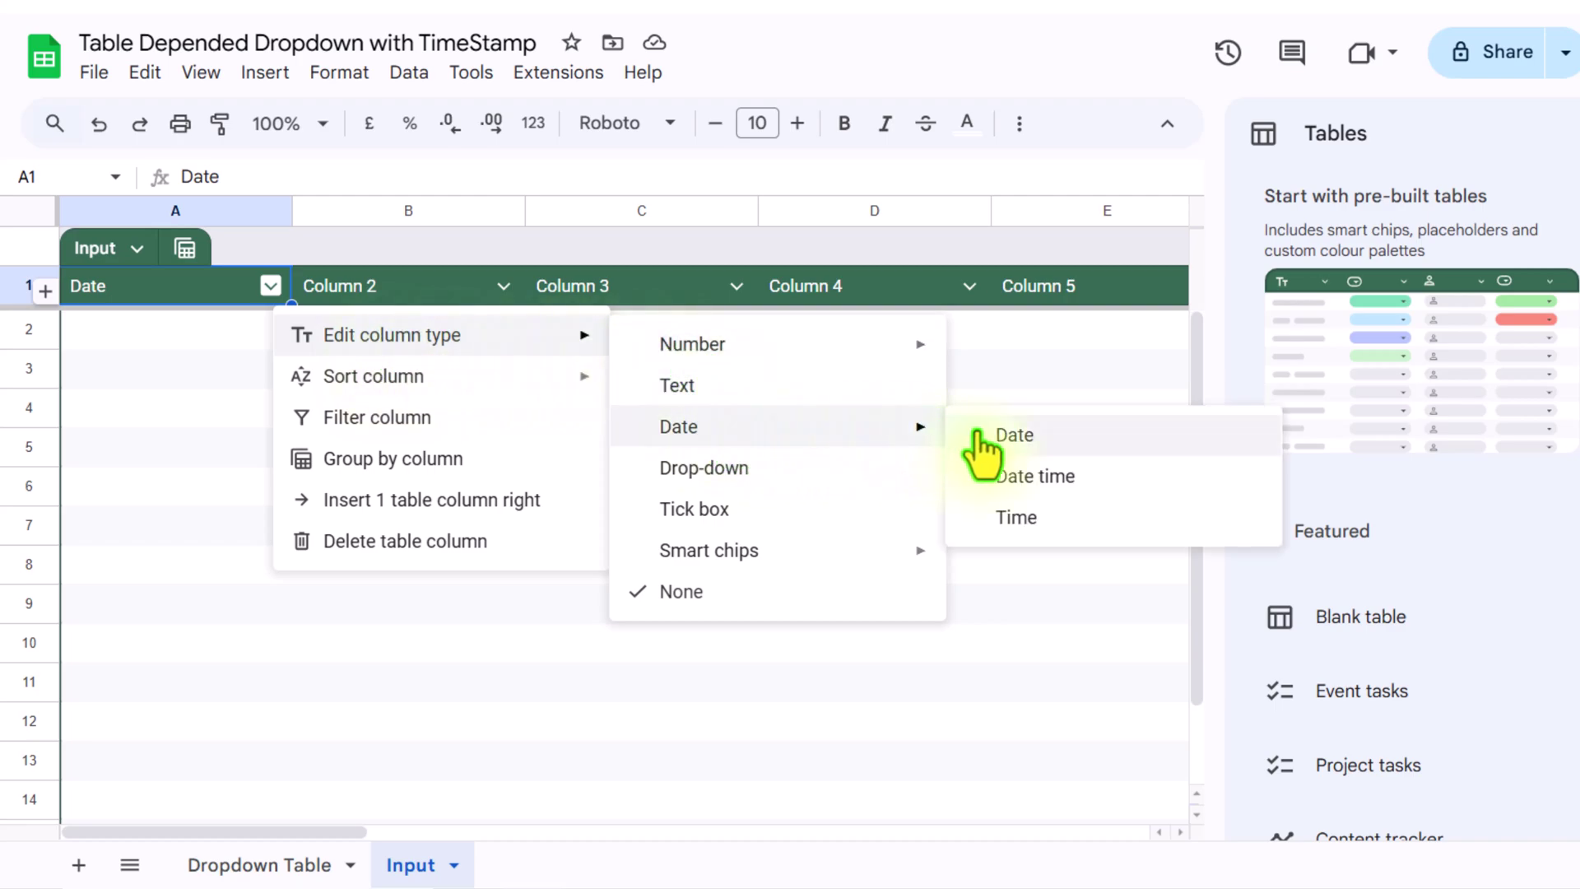
{"action": "left_click", "coordinate": [978, 434]}
{"action": "left_click", "coordinate": [382, 290]}
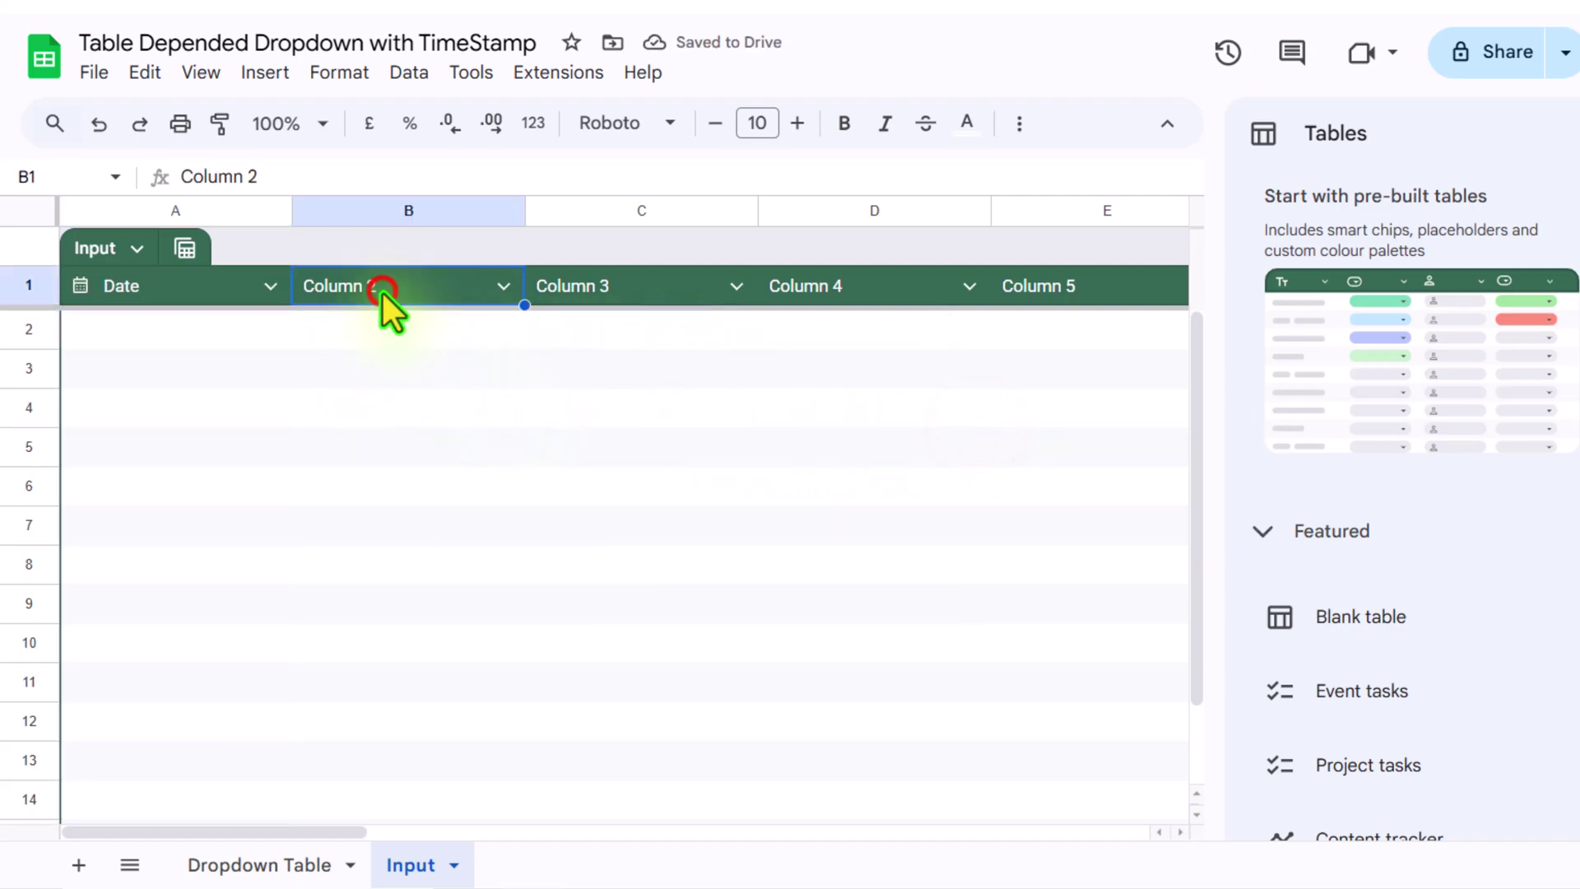
{"action": "type", "text": "Continents"}
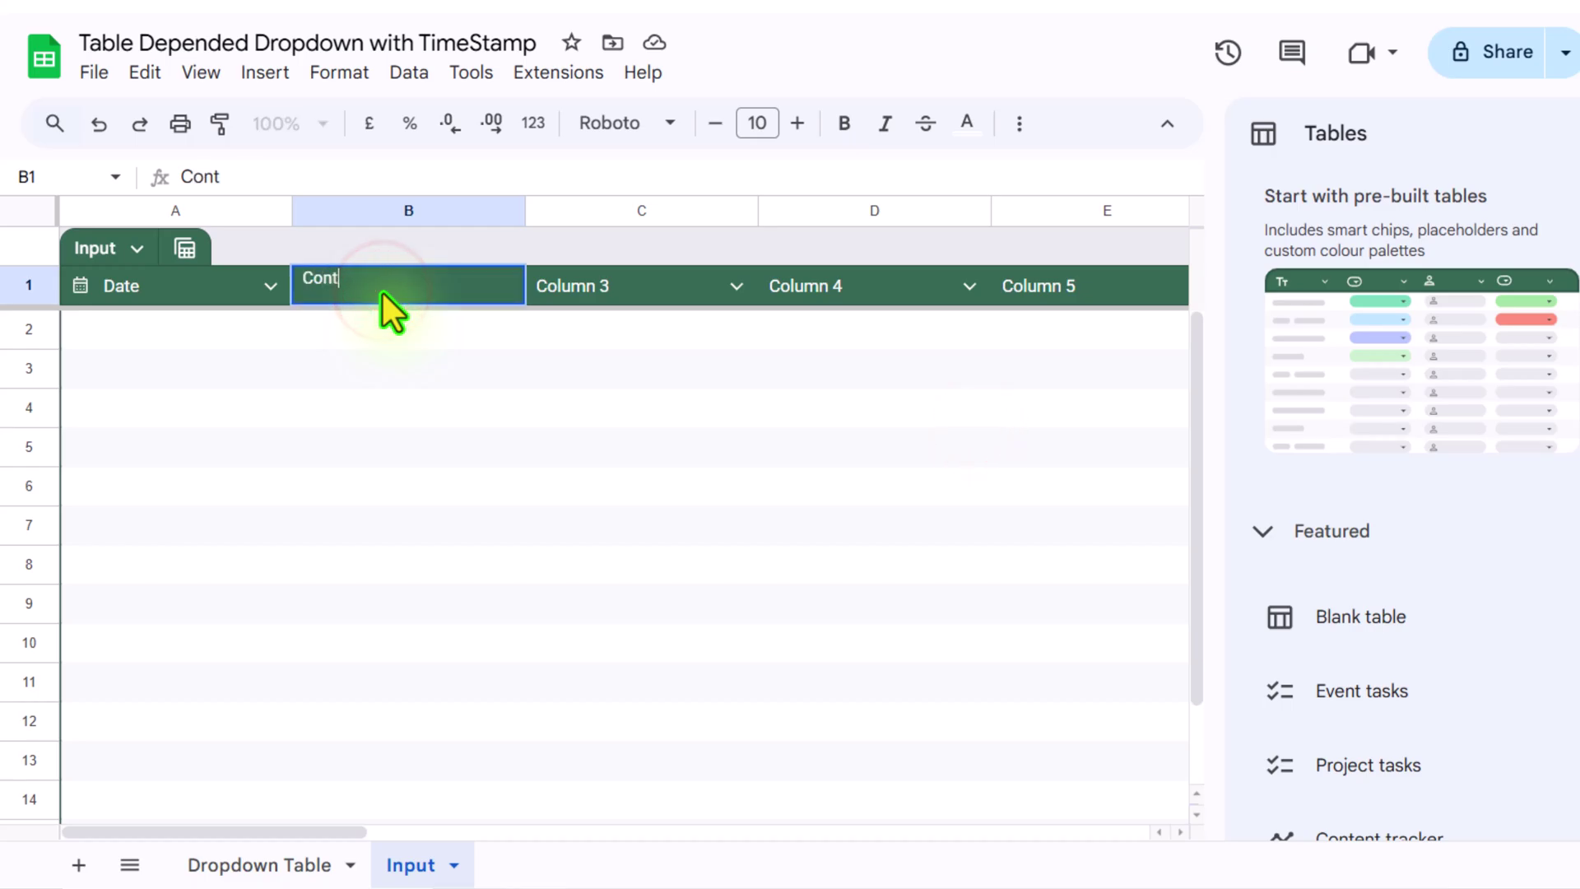
{"action": "key", "text": "Return"}
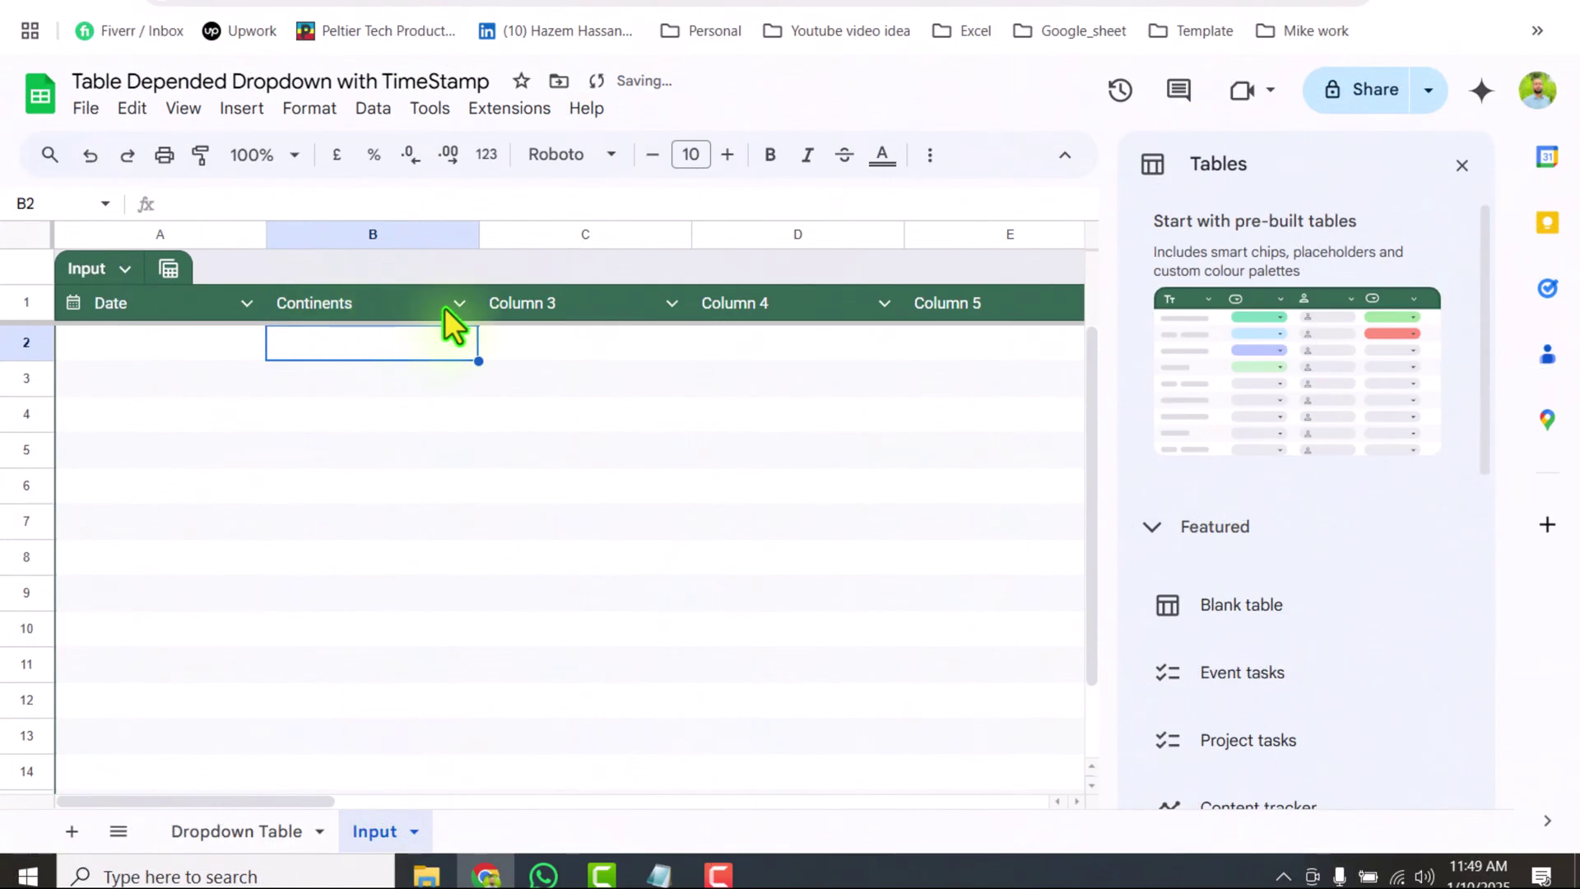
Make Continents a drop-down column sourced from the range 'Dropdown Table'!A2:A.
{"action": "left_click", "coordinate": [459, 303]}
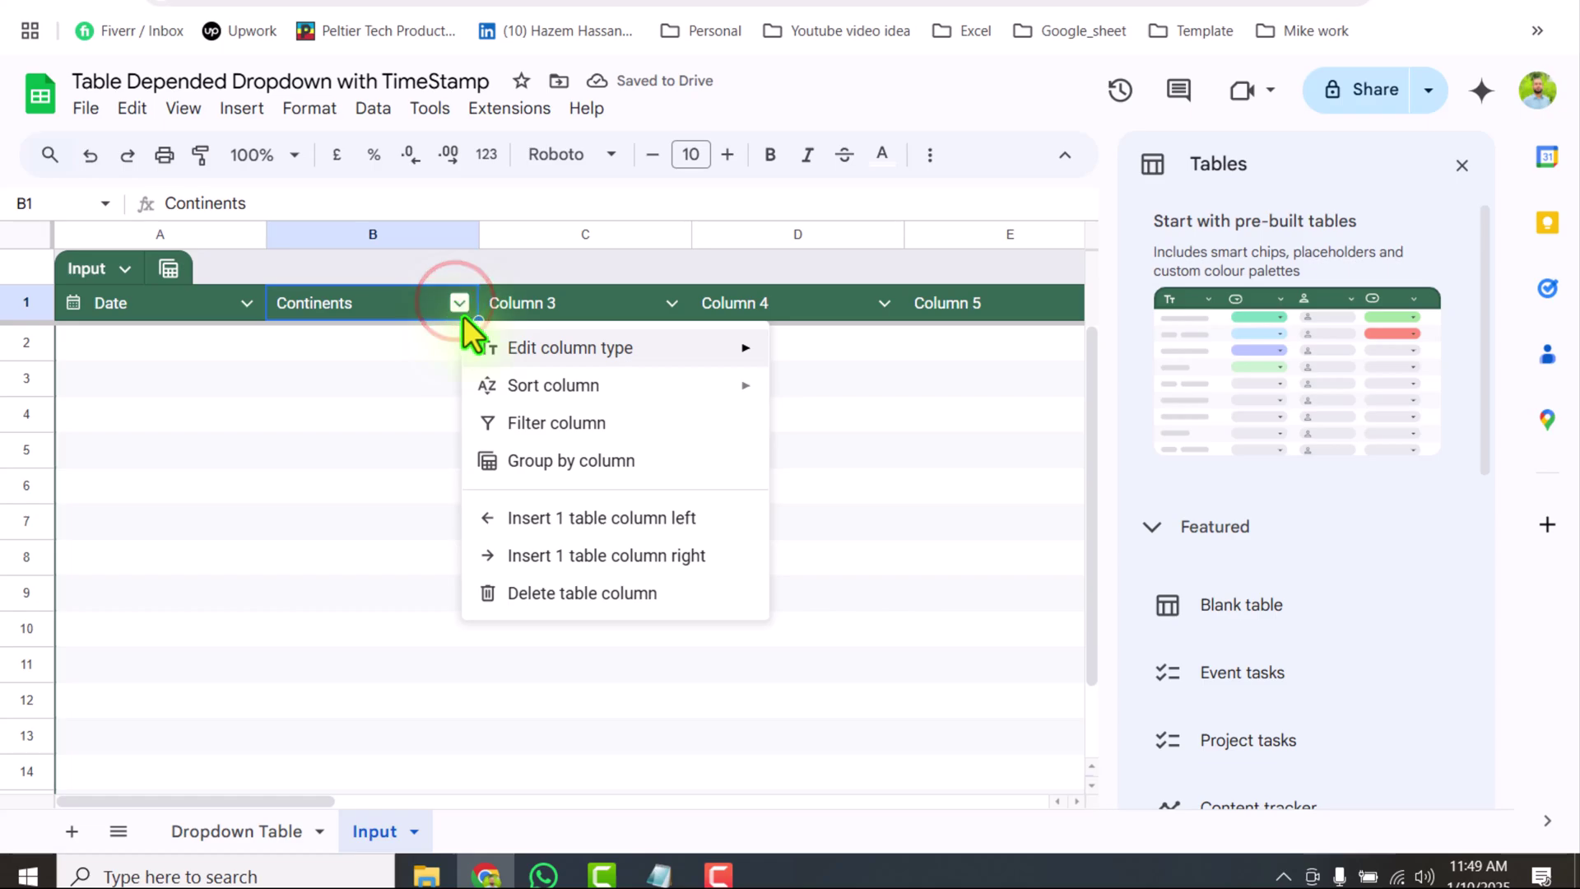
{"action": "mouse_move", "coordinate": [636, 352]}
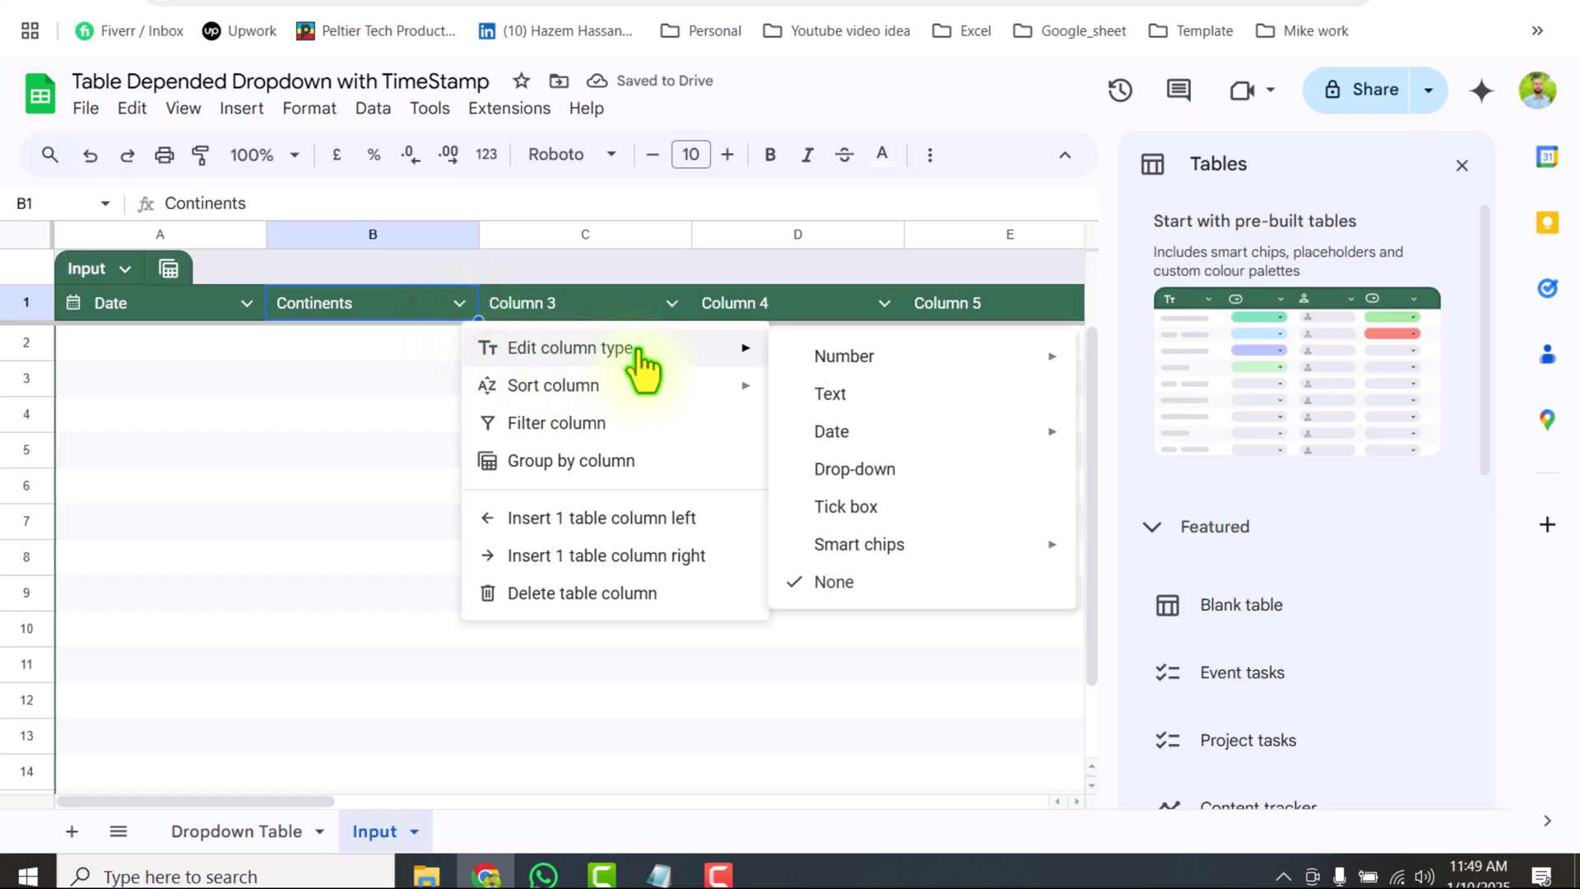
{"action": "left_click", "coordinate": [892, 473]}
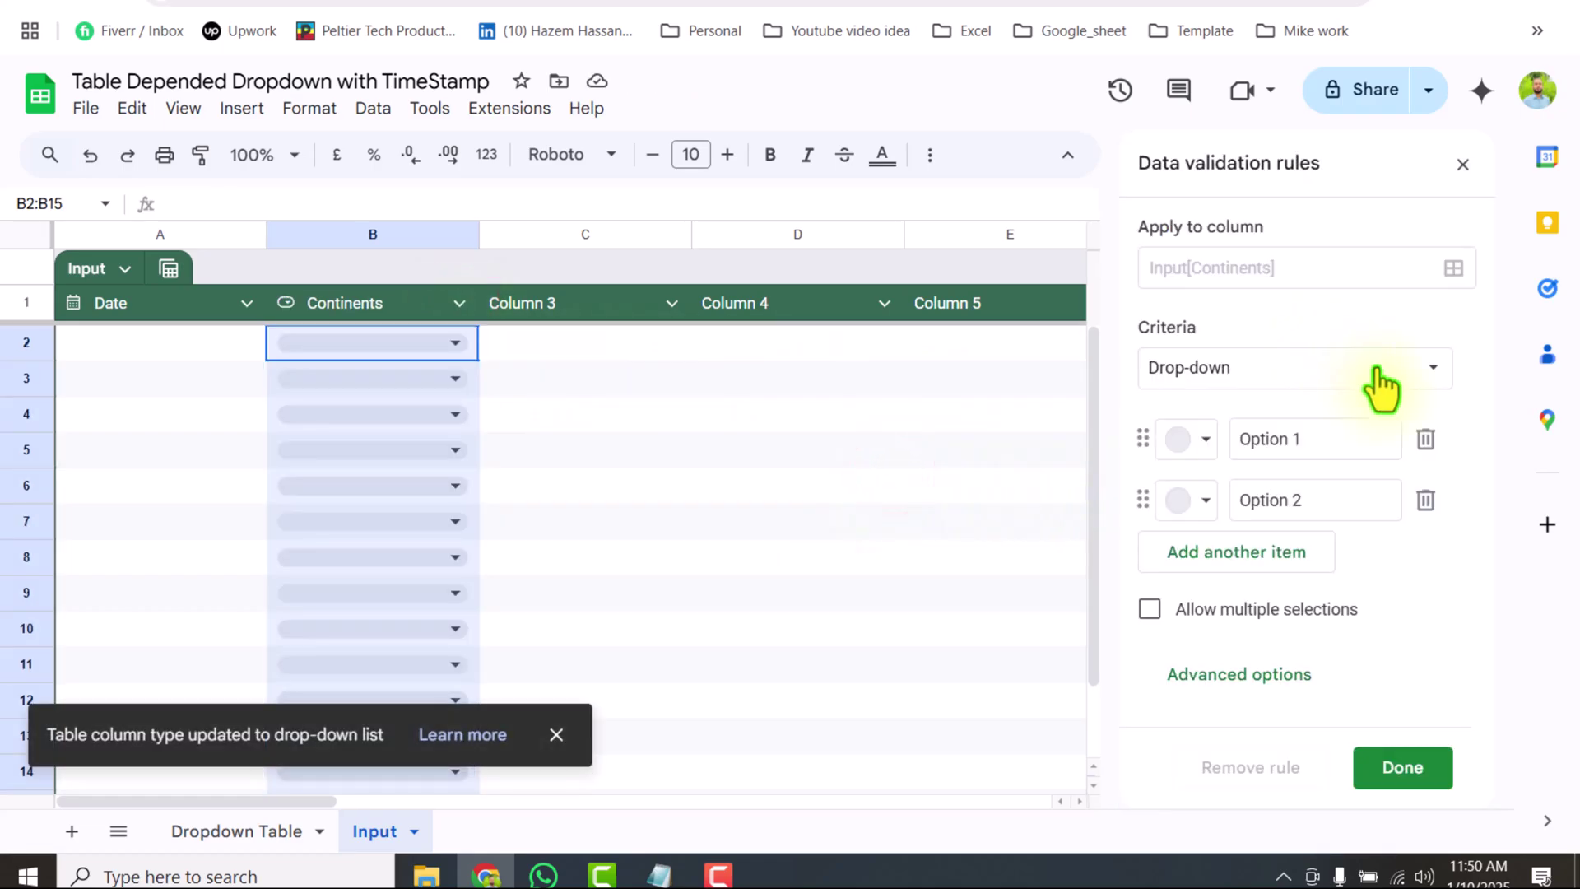
{"action": "left_click", "coordinate": [1380, 372]}
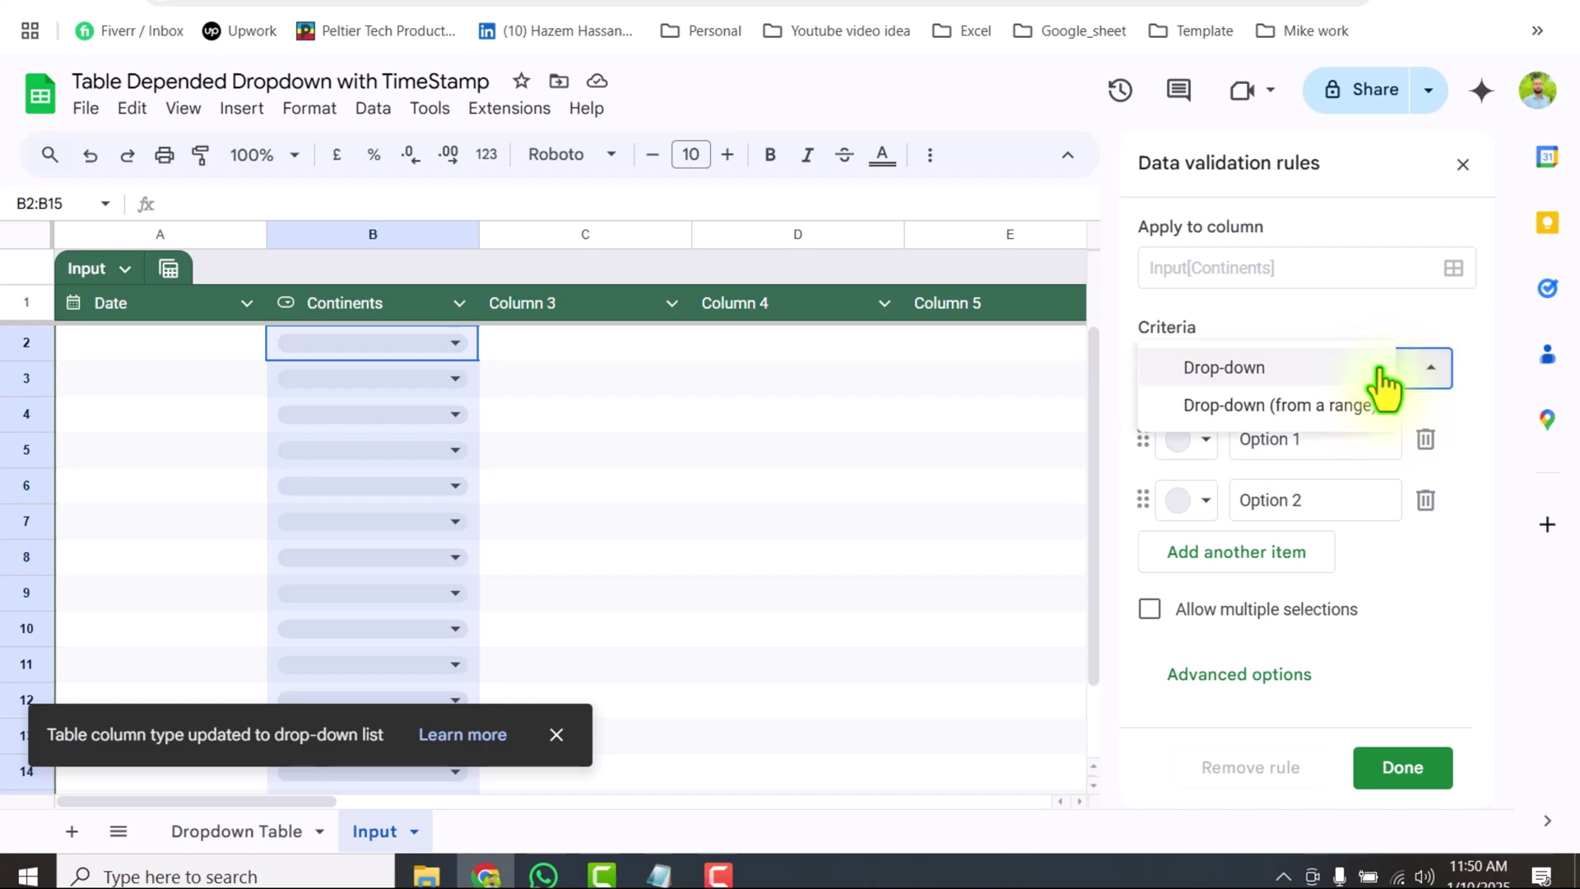
{"action": "left_click", "coordinate": [1323, 412]}
{"action": "left_click", "coordinate": [1426, 440]}
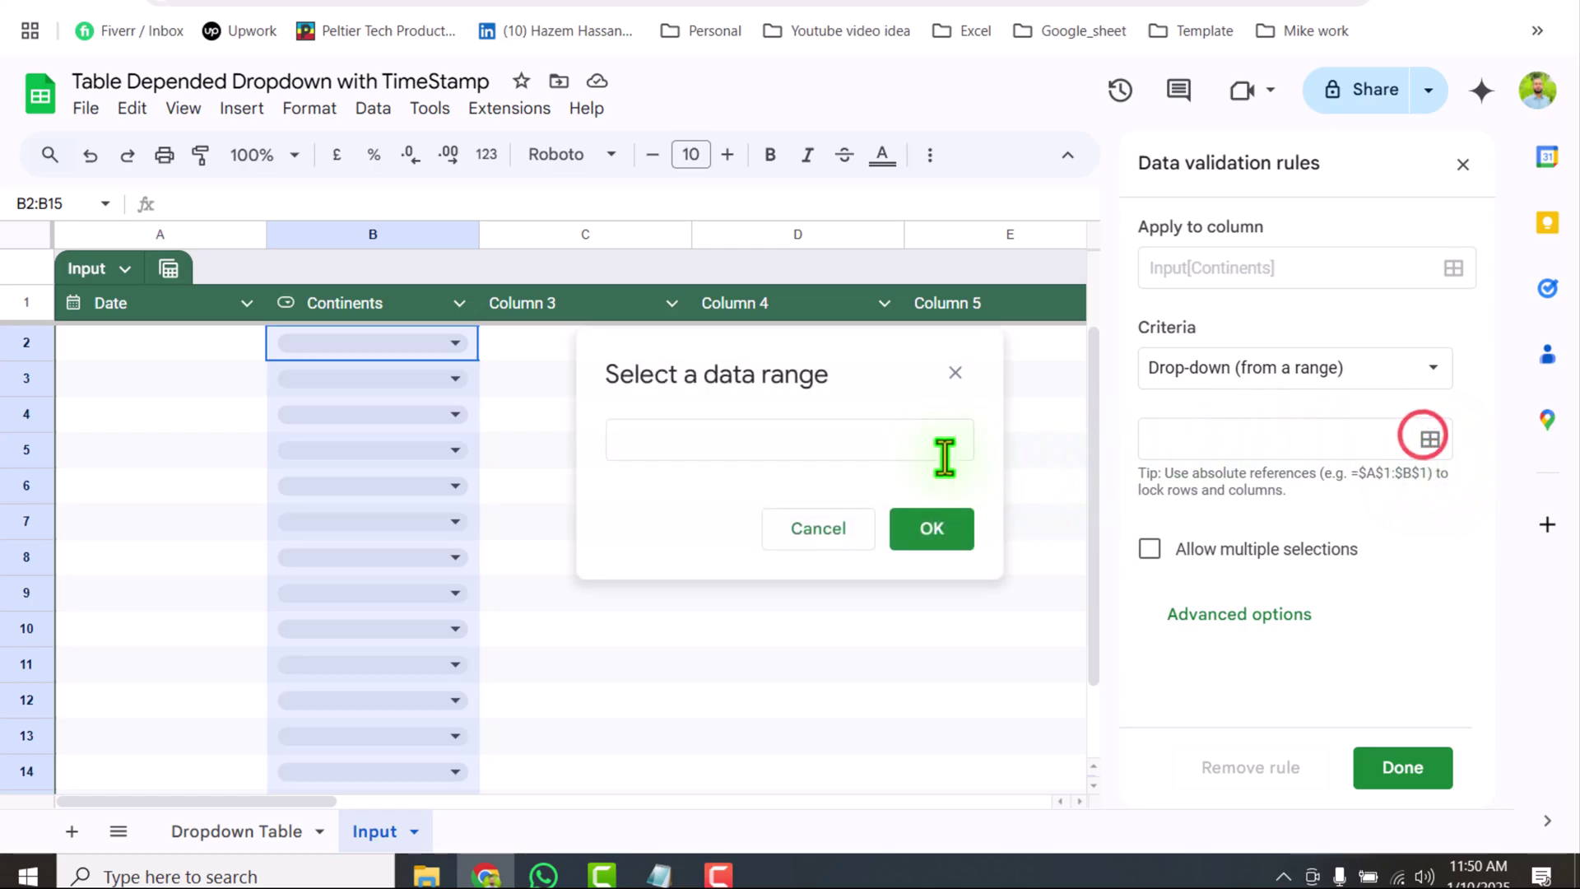
{"action": "left_click", "coordinate": [911, 449]}
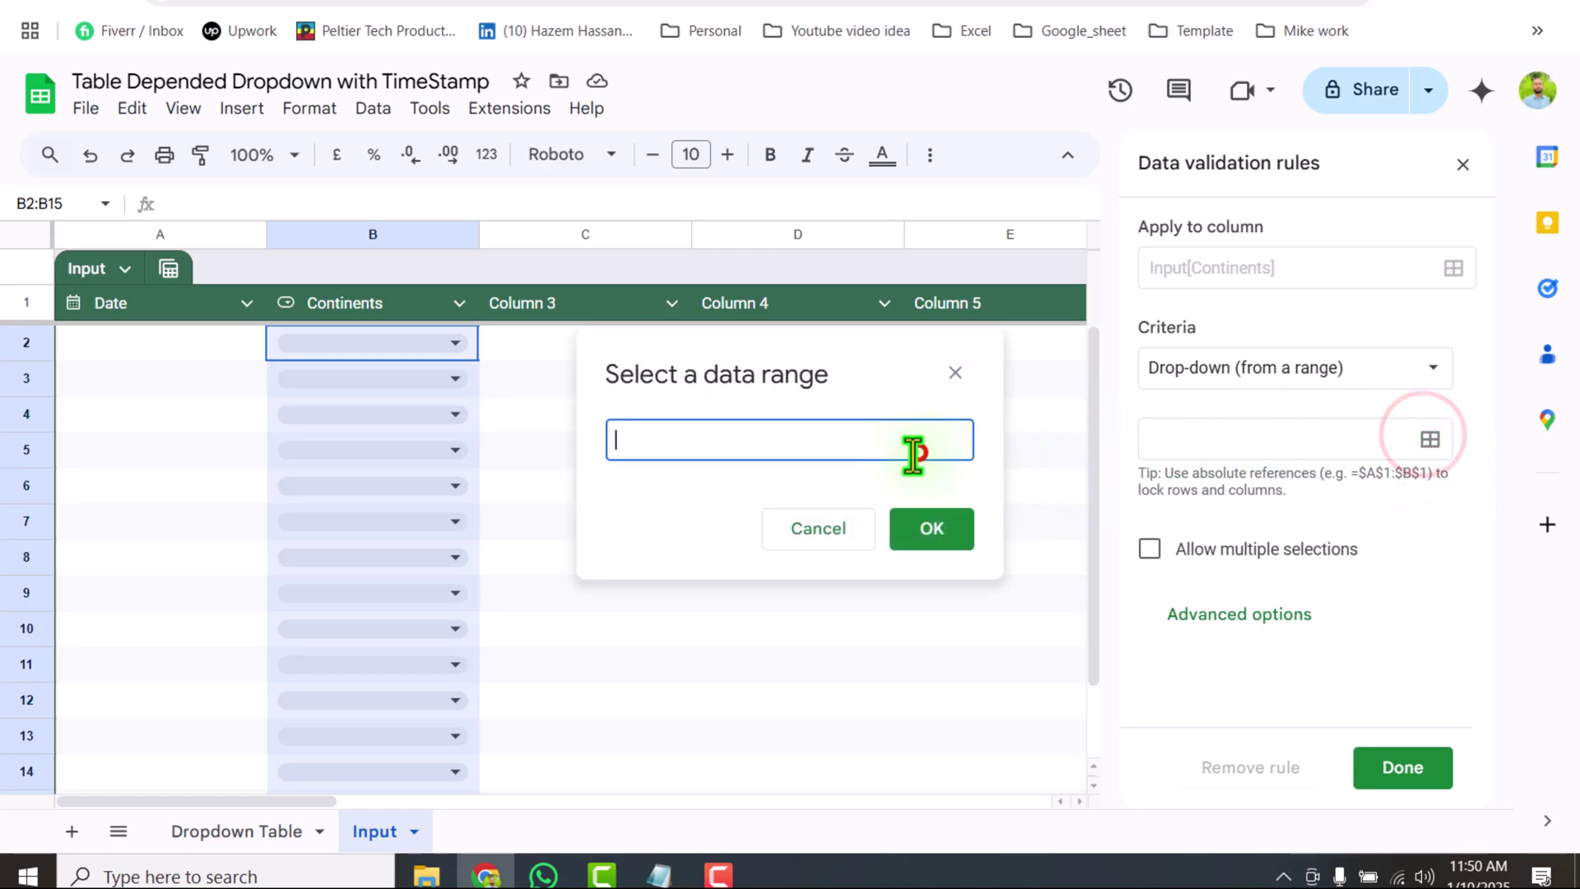
{"action": "left_click", "coordinate": [214, 833]}
{"action": "left_click_drag", "start_coordinate": [121, 298], "coordinate": [108, 500]}
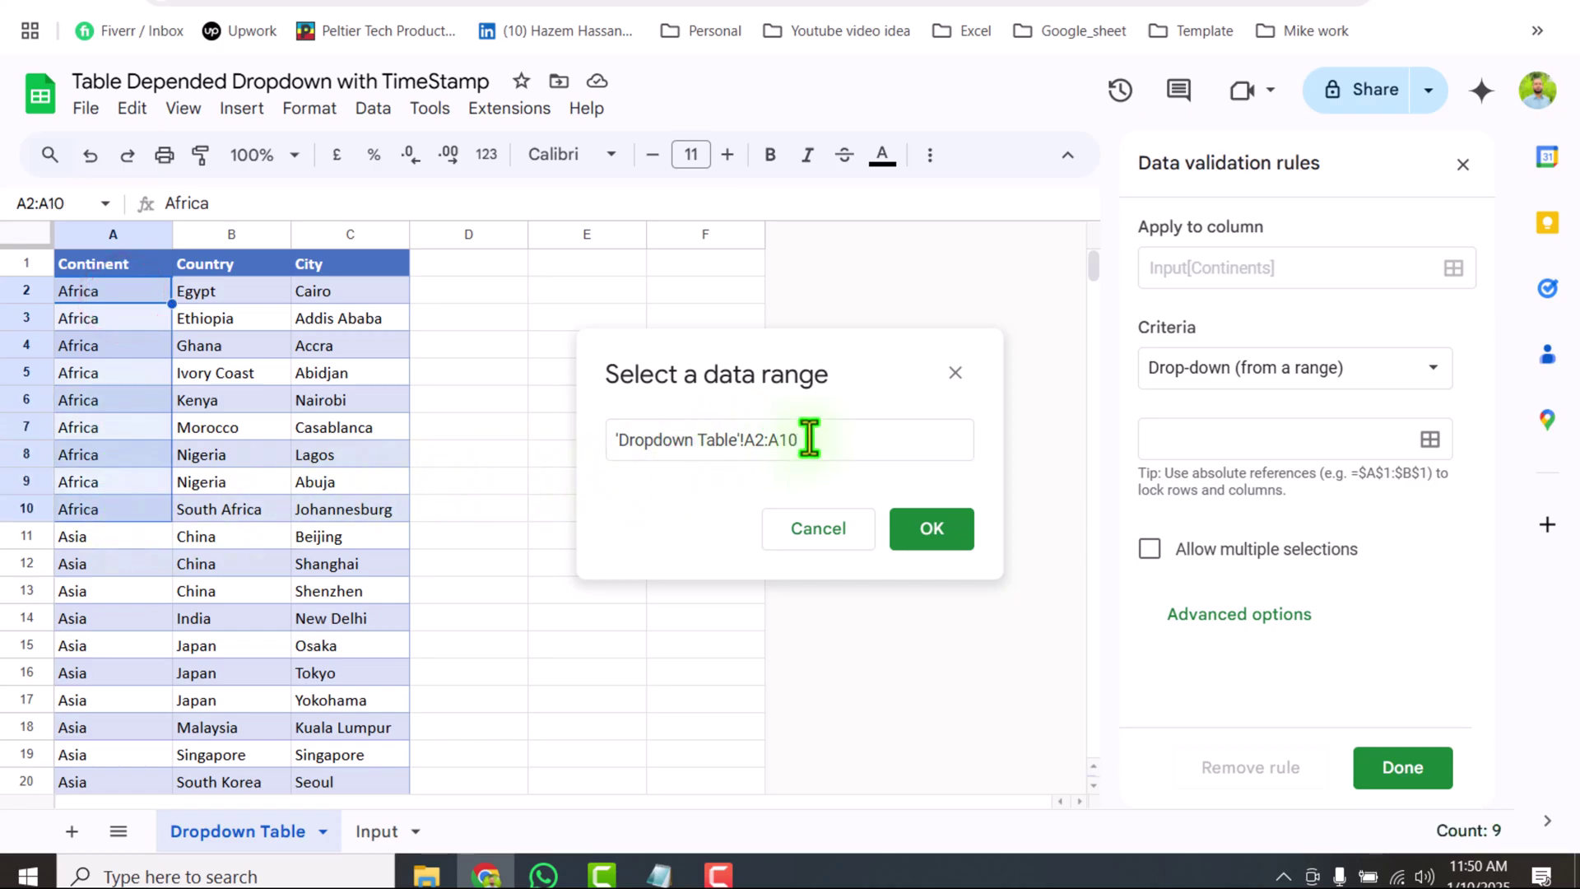
{"action": "left_click", "coordinate": [869, 449]}
{"action": "key", "text": "BackSpace"}
{"action": "key", "text": "BackSpace"}
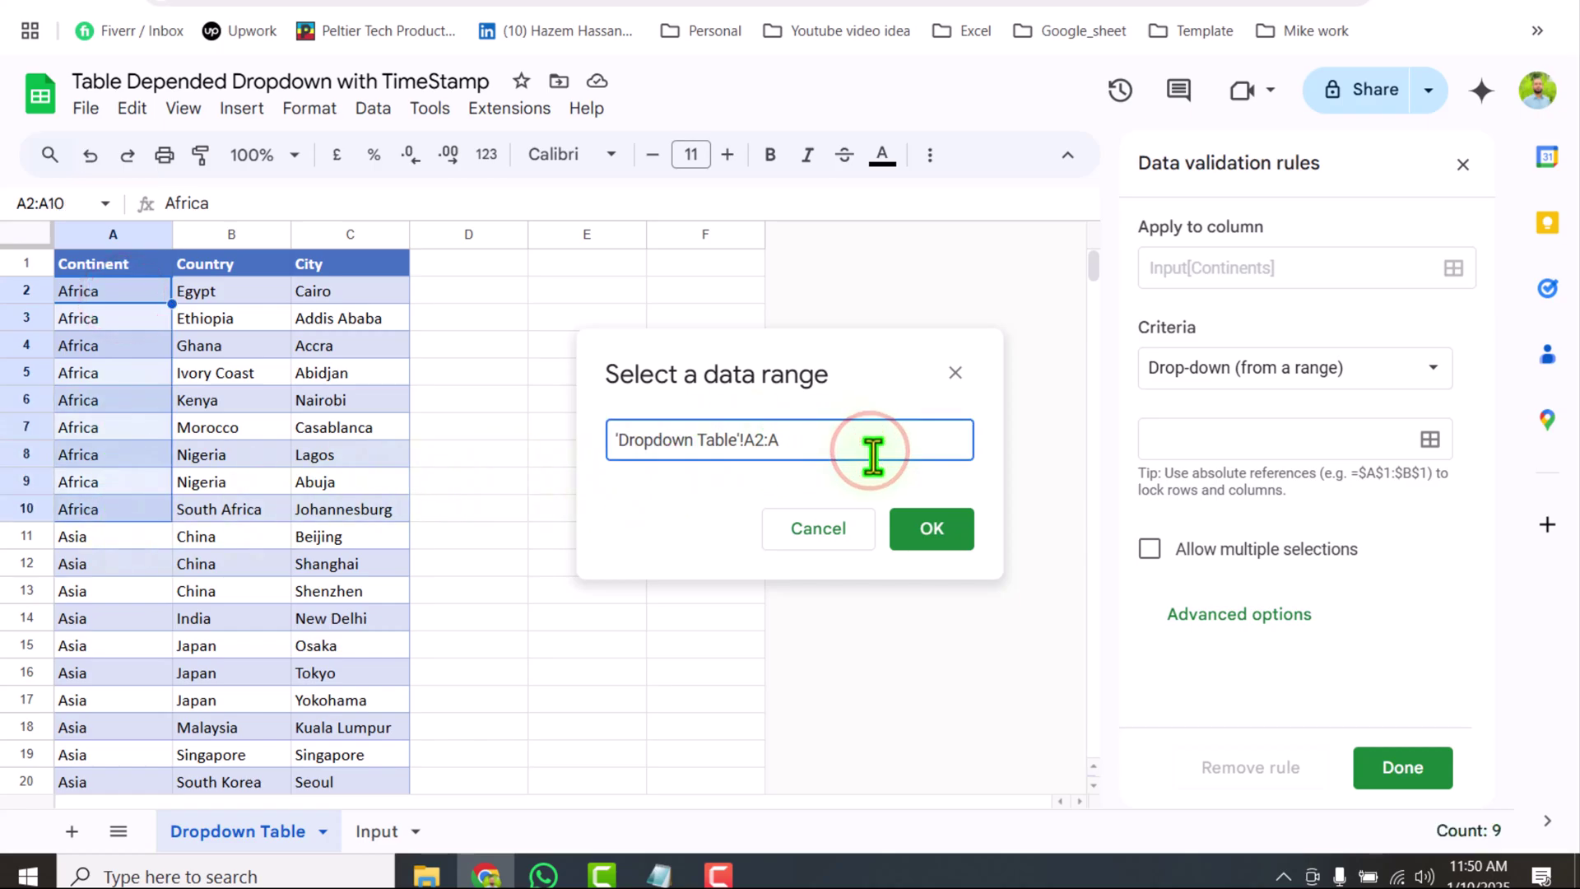
{"action": "left_click", "coordinate": [929, 529]}
{"action": "left_click", "coordinate": [1413, 773]}
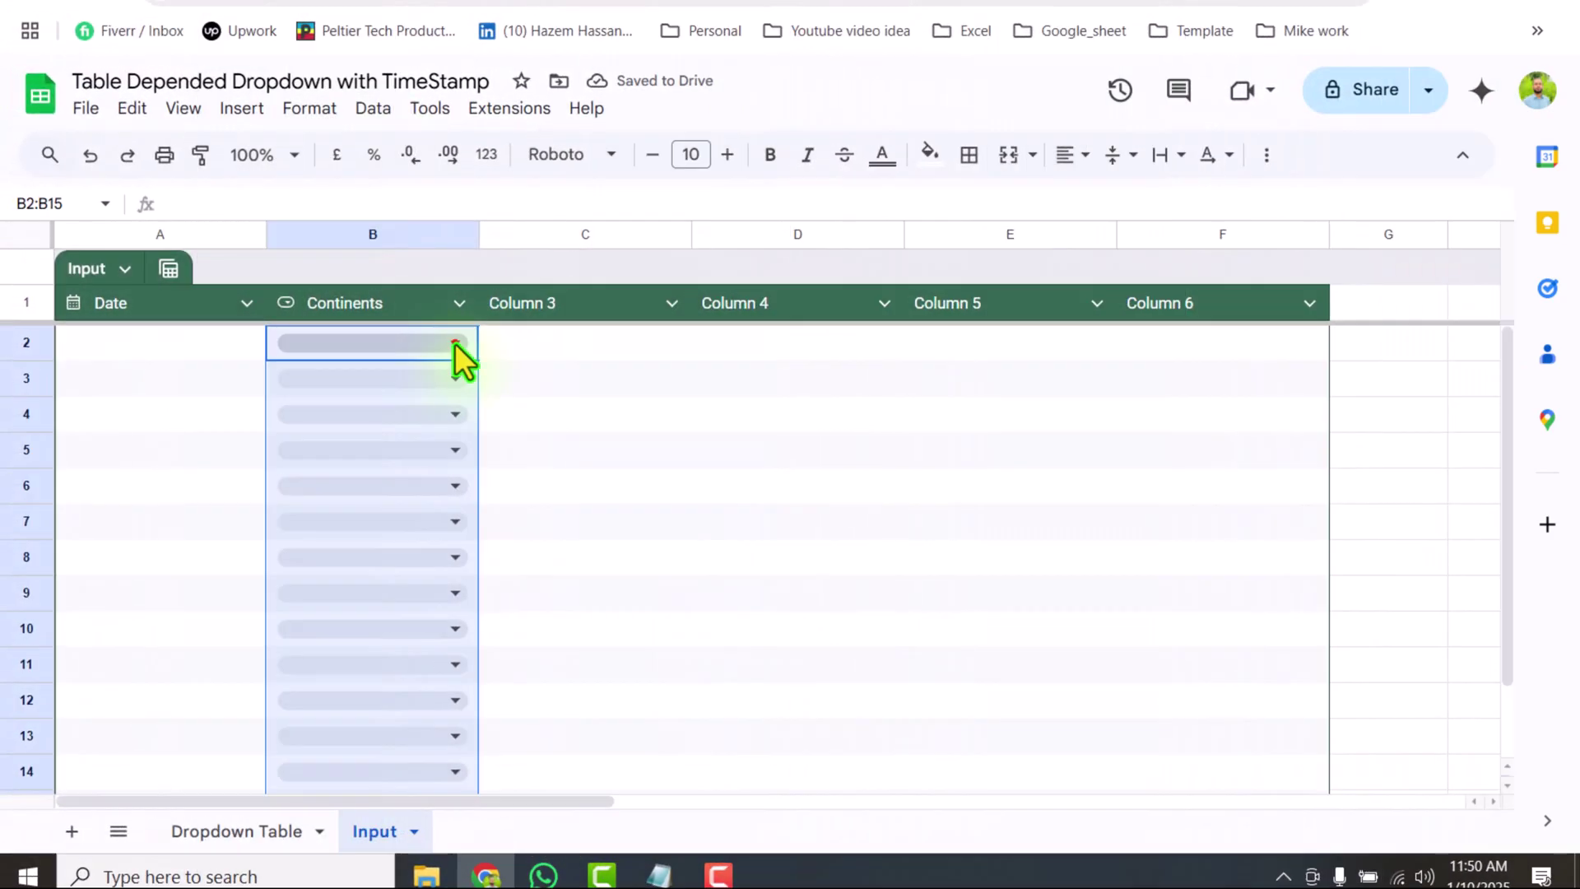
Pick Africa, Asia and Europe in Continents cells B2 to B4.
{"action": "left_click", "coordinate": [454, 342]}
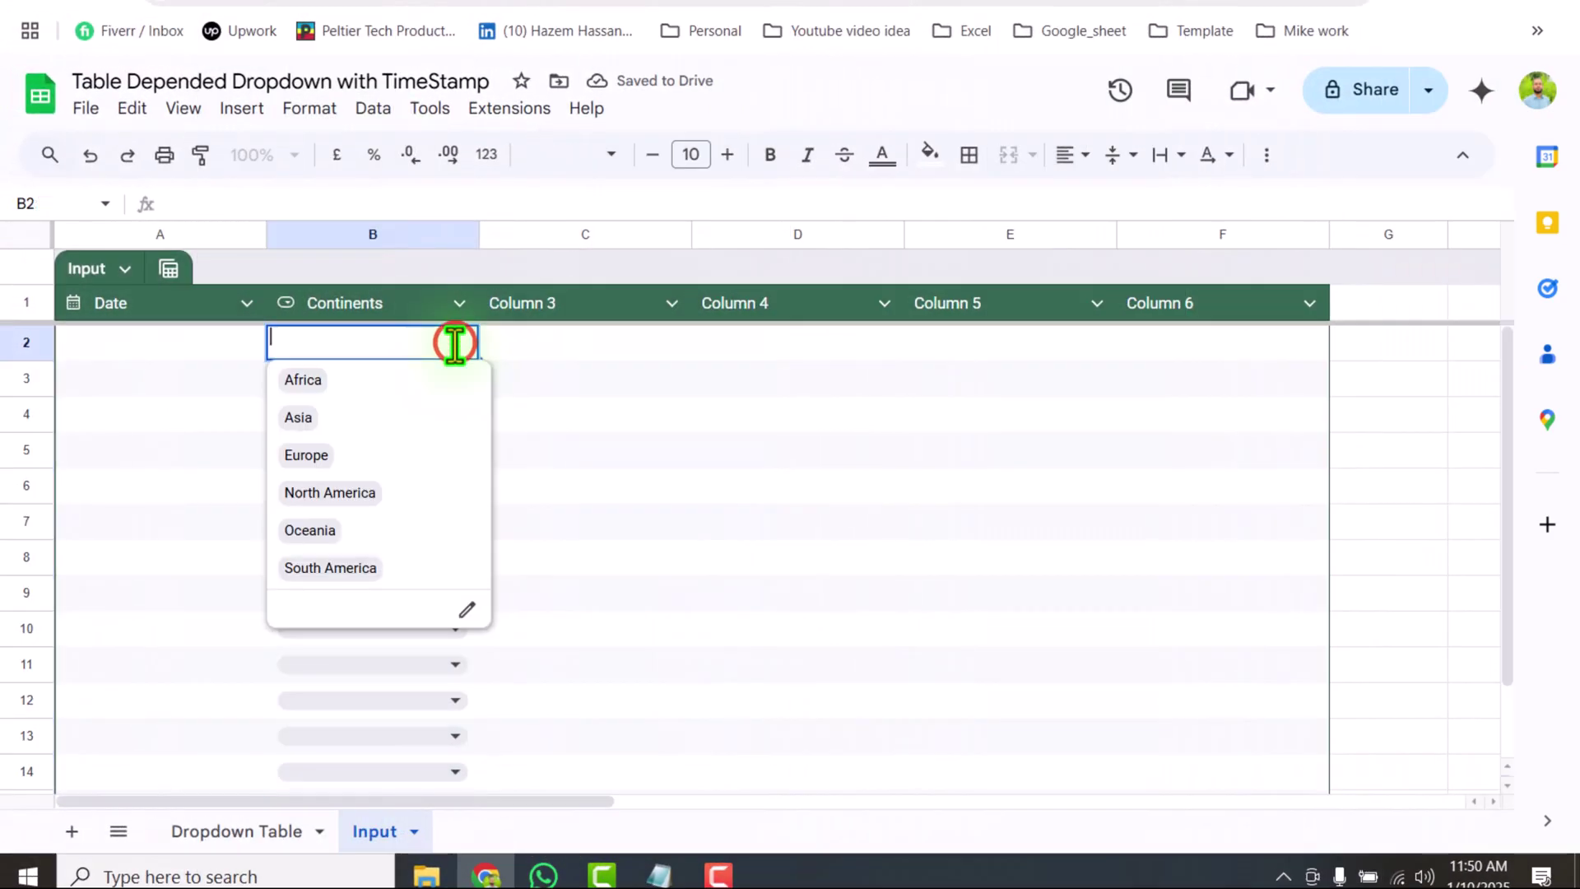
{"action": "left_click", "coordinate": [427, 374]}
{"action": "left_click", "coordinate": [443, 377]}
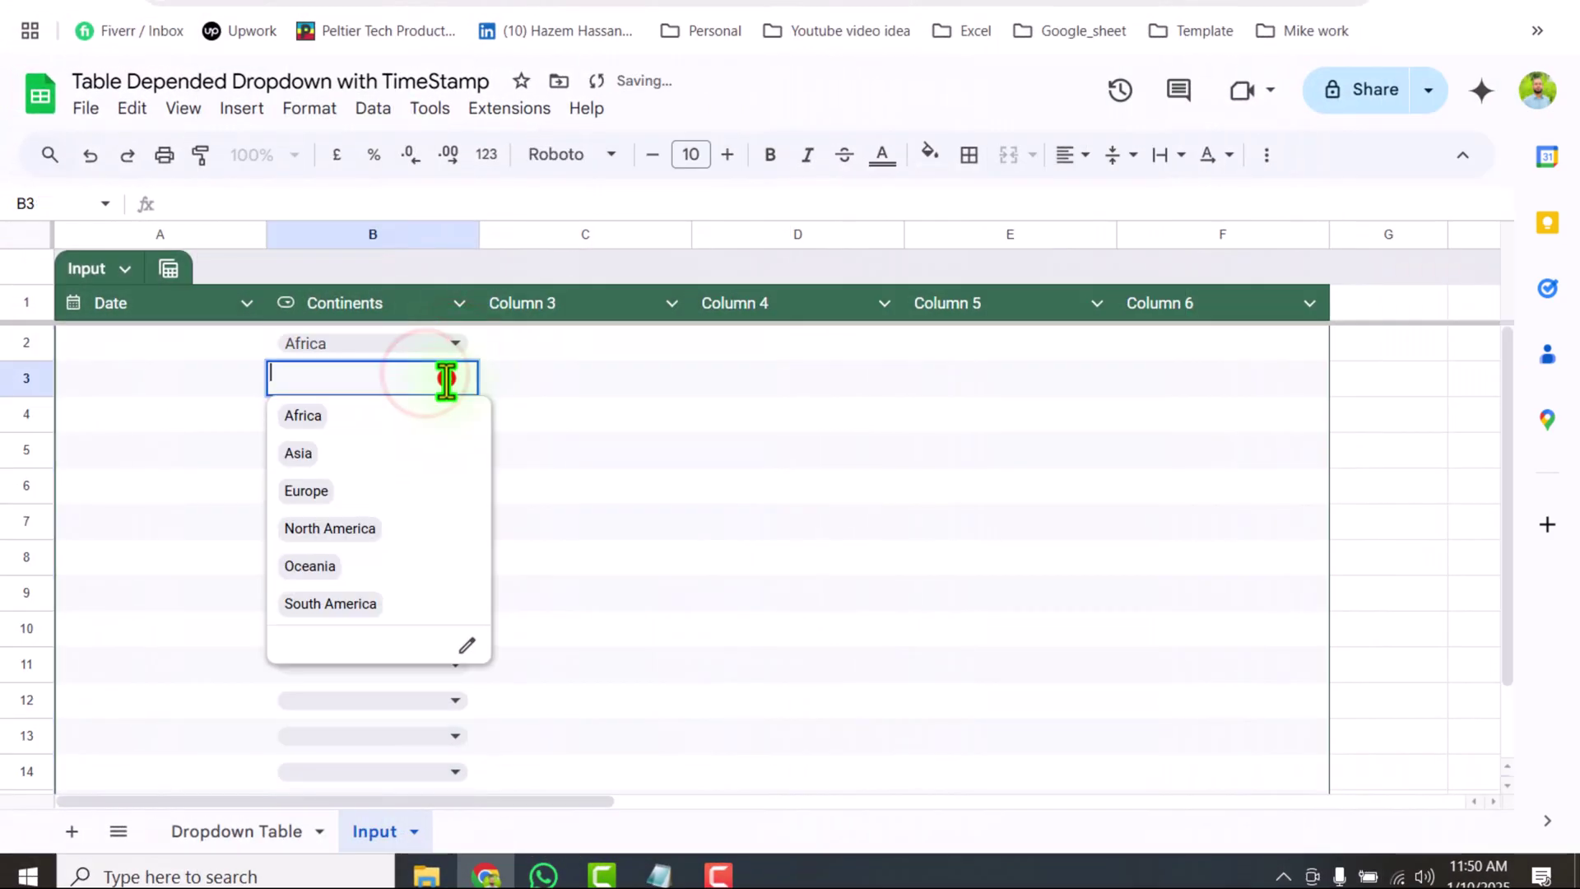
{"action": "left_click", "coordinate": [387, 454]}
{"action": "left_click", "coordinate": [451, 413]}
{"action": "left_click", "coordinate": [396, 525]}
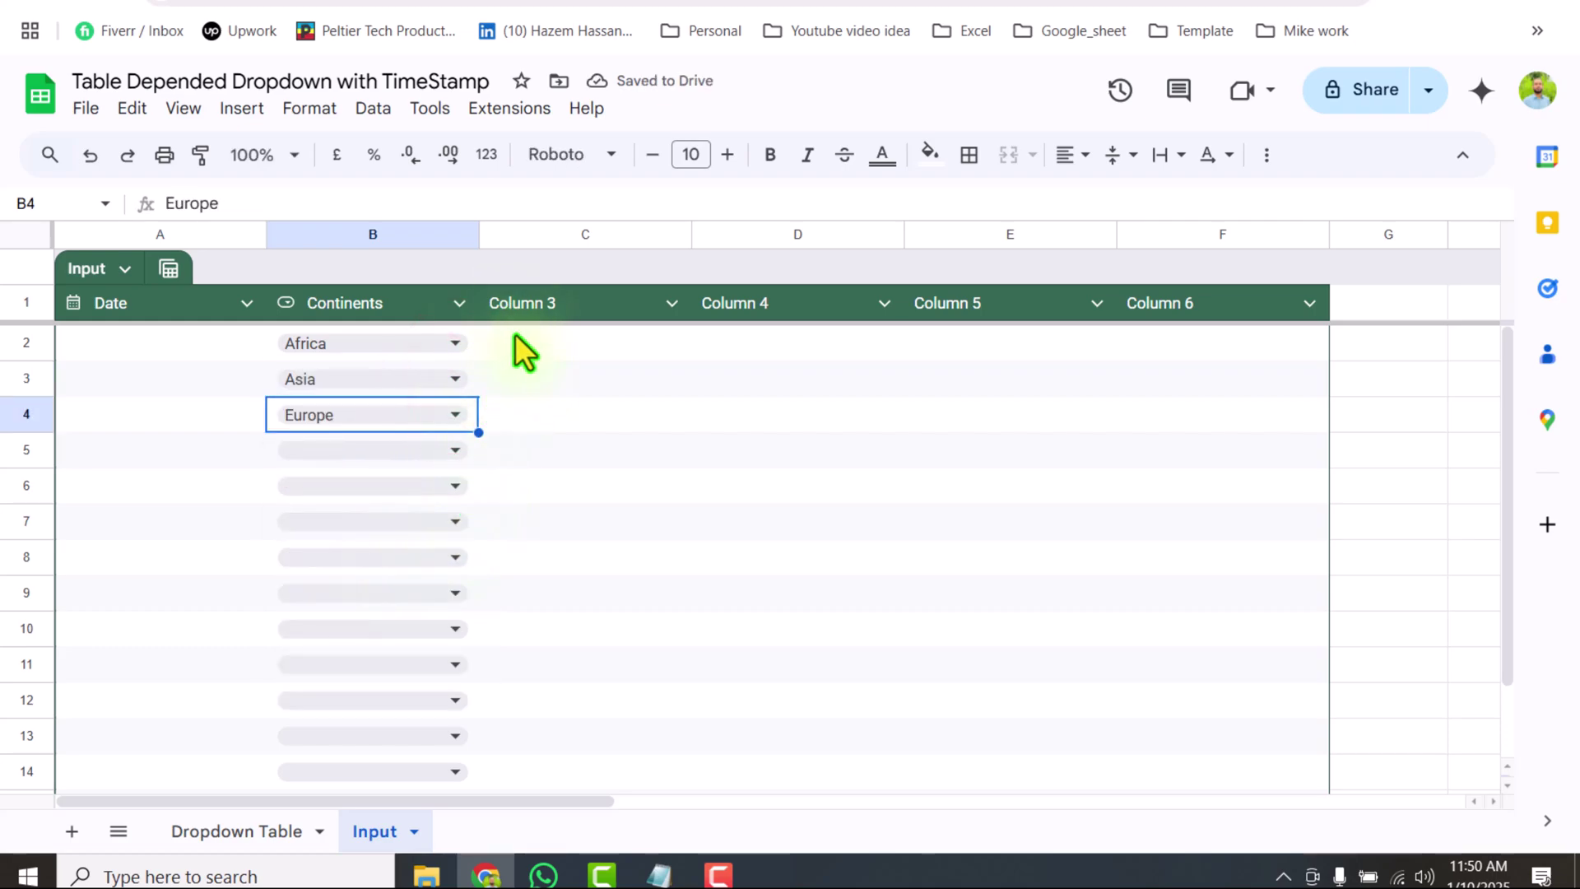
Title the third, fourth and fifth columns Country, City and TimeStamp.
{"action": "left_click", "coordinate": [552, 301]}
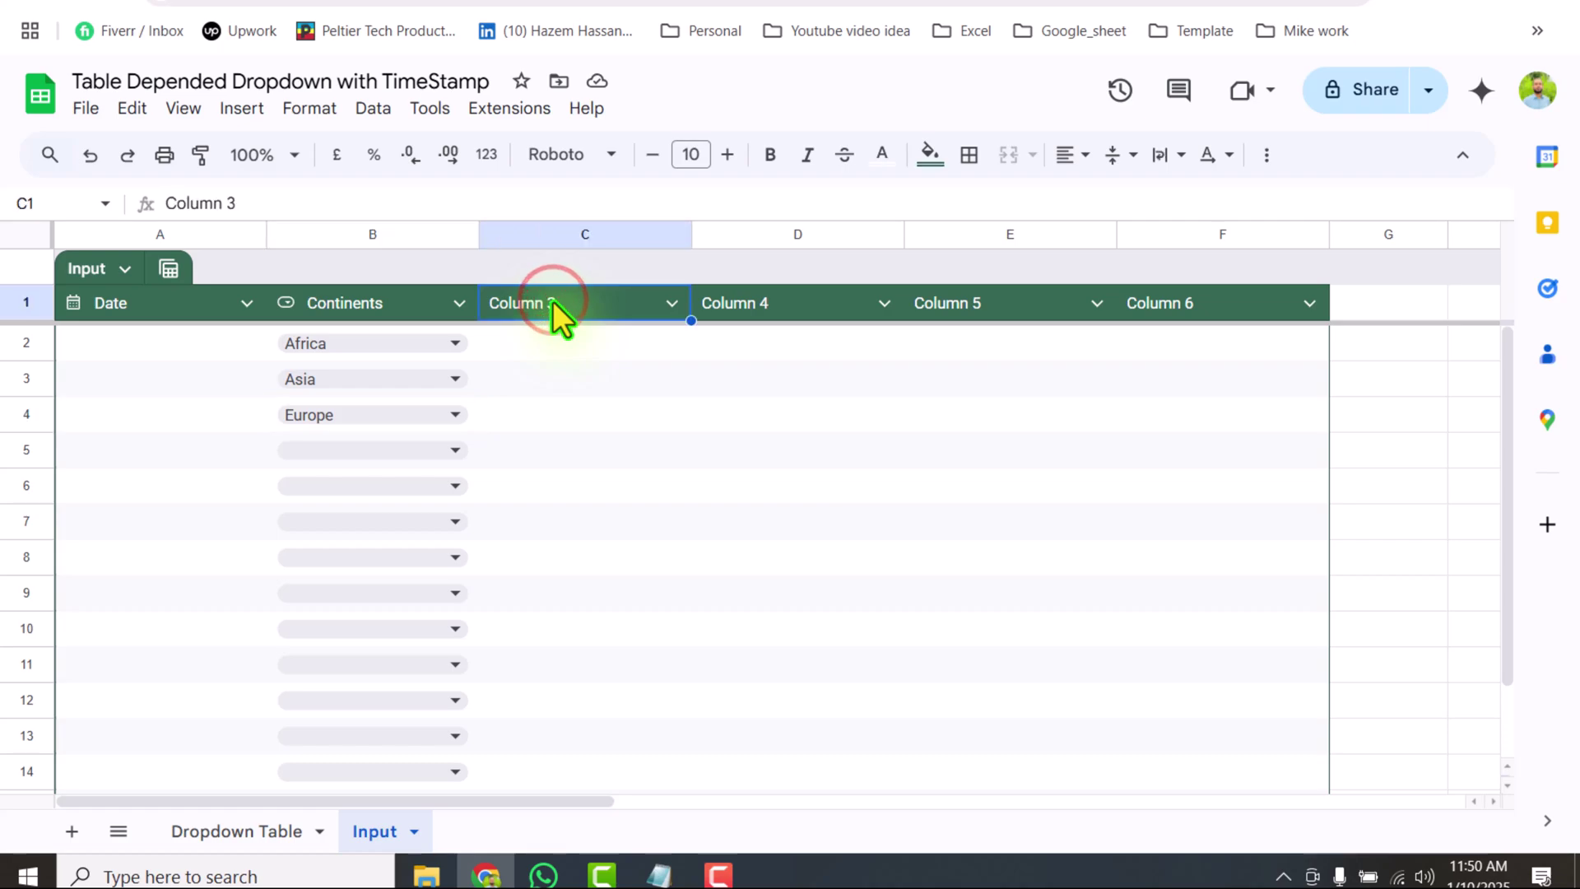
{"action": "type", "text": "Country"}
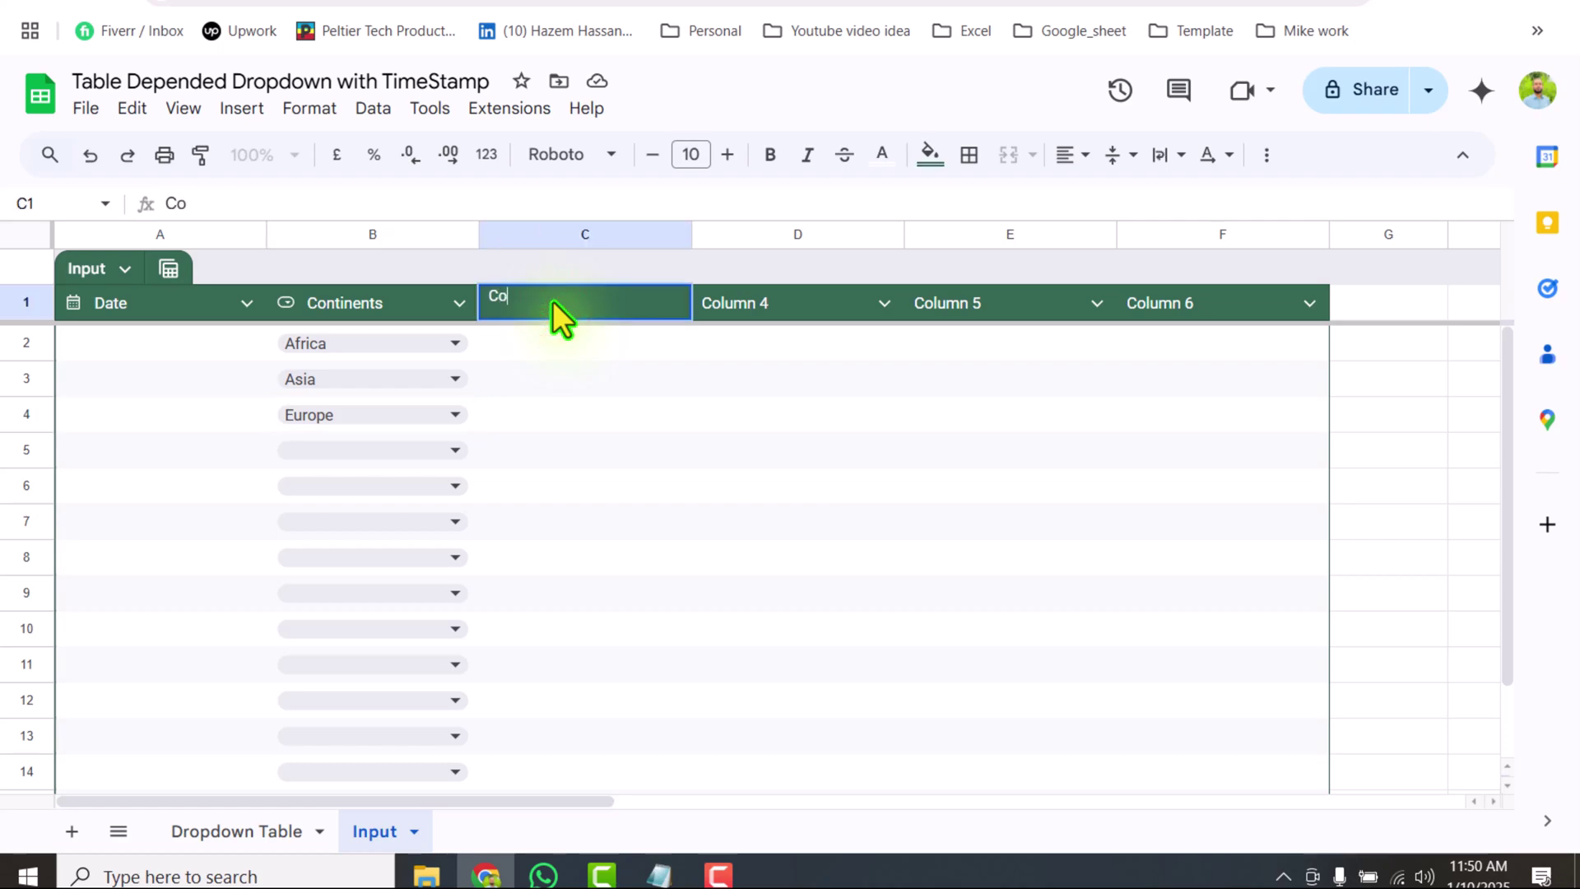
{"action": "left_click", "coordinate": [738, 306]}
{"action": "type", "text": "City"}
{"action": "key", "text": "Return"}
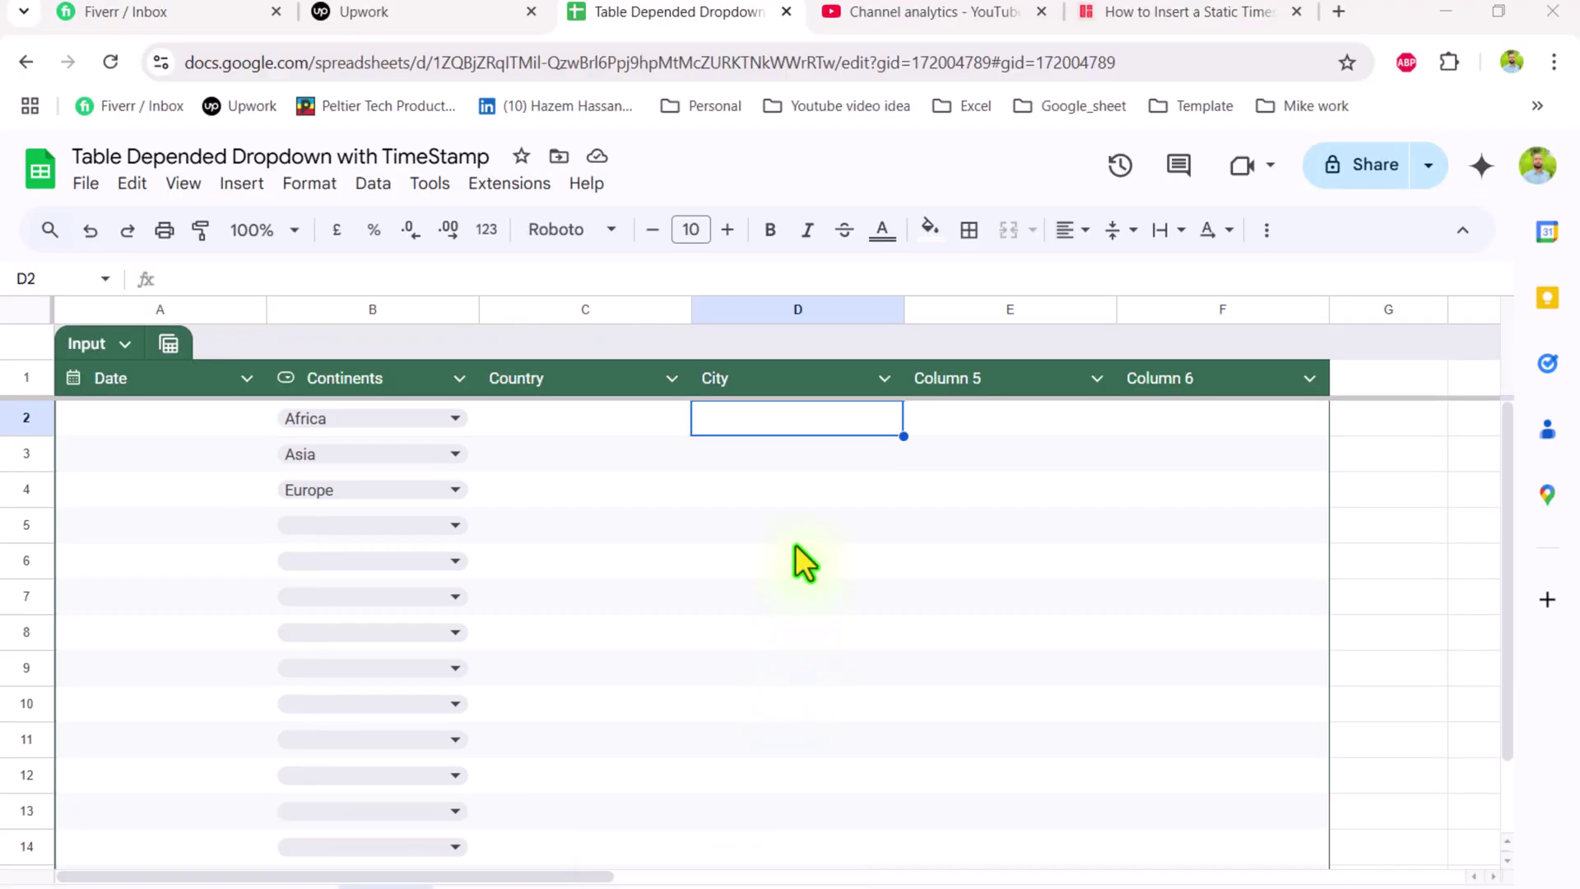
{"action": "left_click", "coordinate": [933, 386]}
{"action": "type", "text": "TimeStamp"}
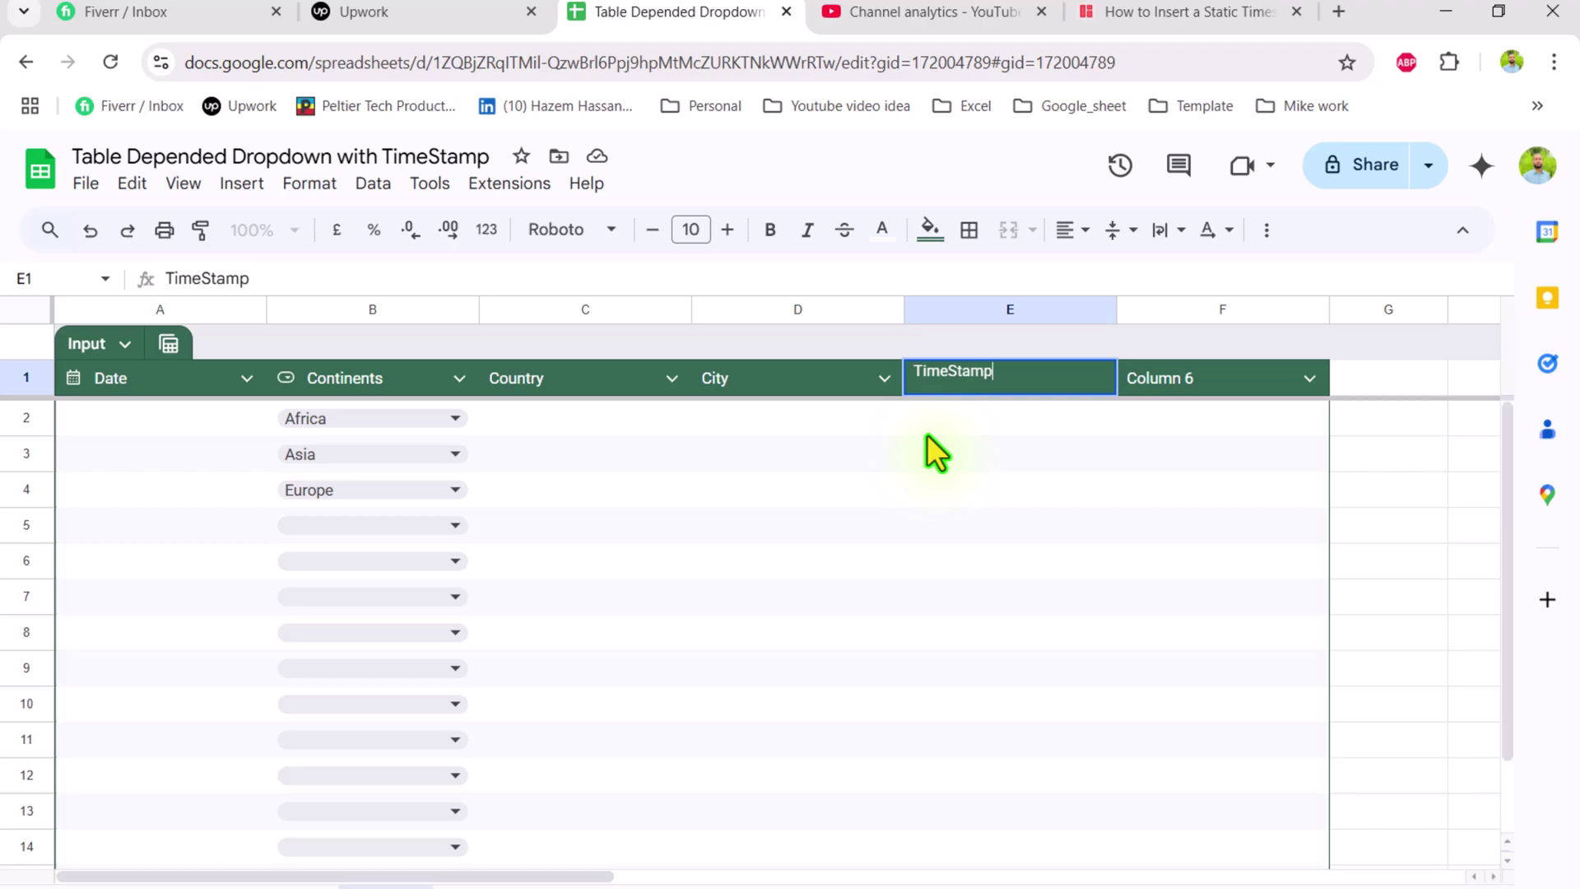
Confirm the TimeStamp header and select the lambda timestamp formula line in Notepad.
{"action": "key", "text": "Return"}
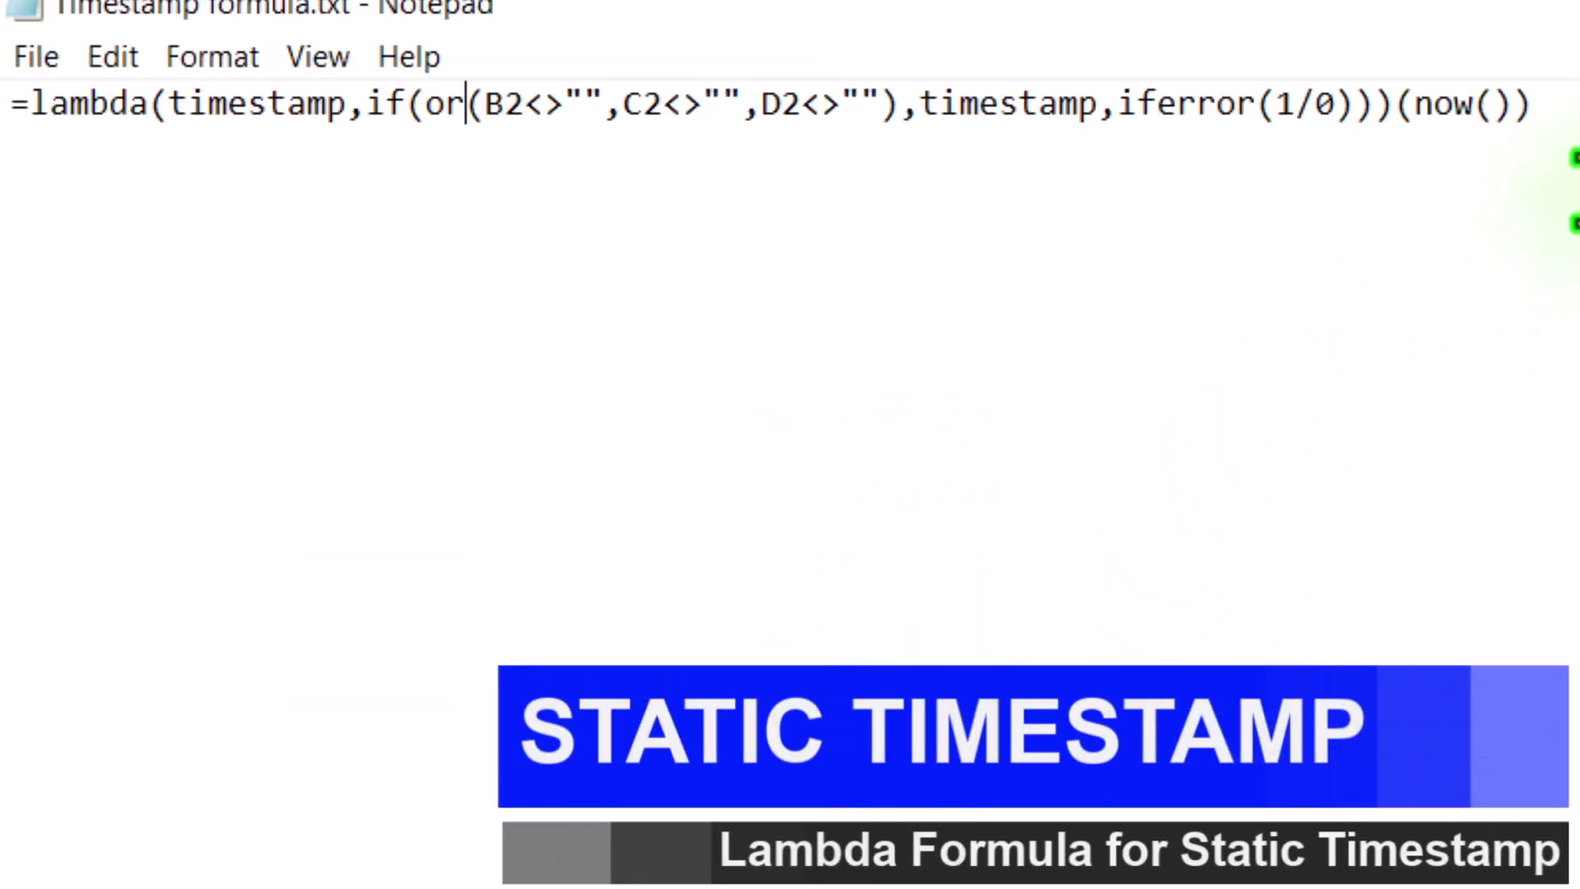
{"action": "left_click_drag", "start_coordinate": [1533, 104], "coordinate": [8, 194]}
{"action": "key", "text": "ctrl+c"}
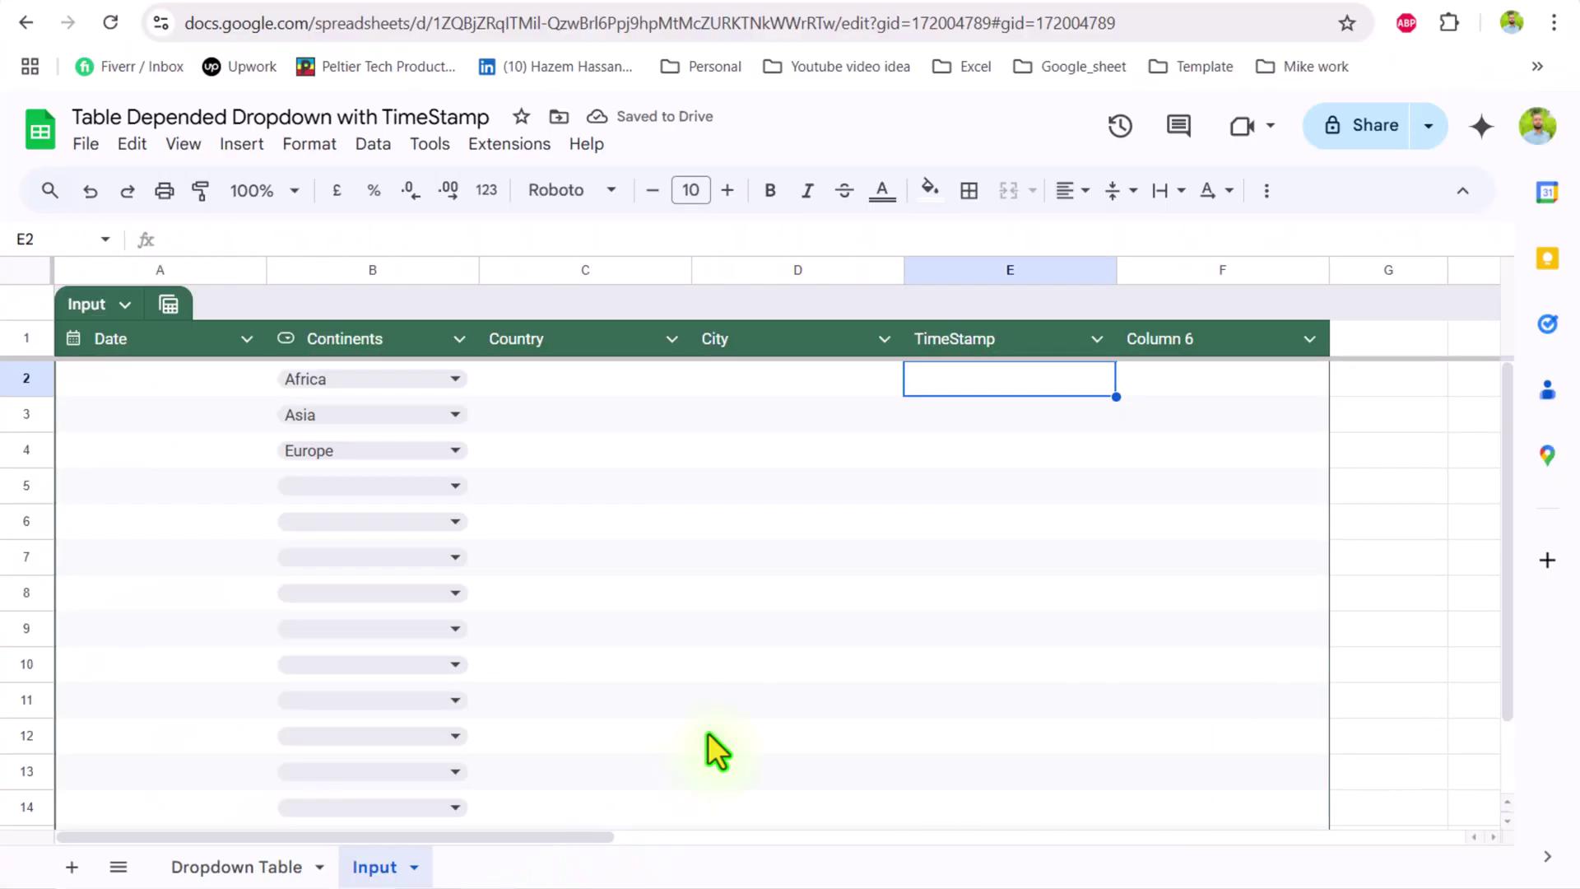
Paste the lambda timestamp formula into E2 and fill it down the TimeStamp column.
{"action": "double_click", "coordinate": [918, 379]}
{"action": "key", "text": "ctrl+v"}
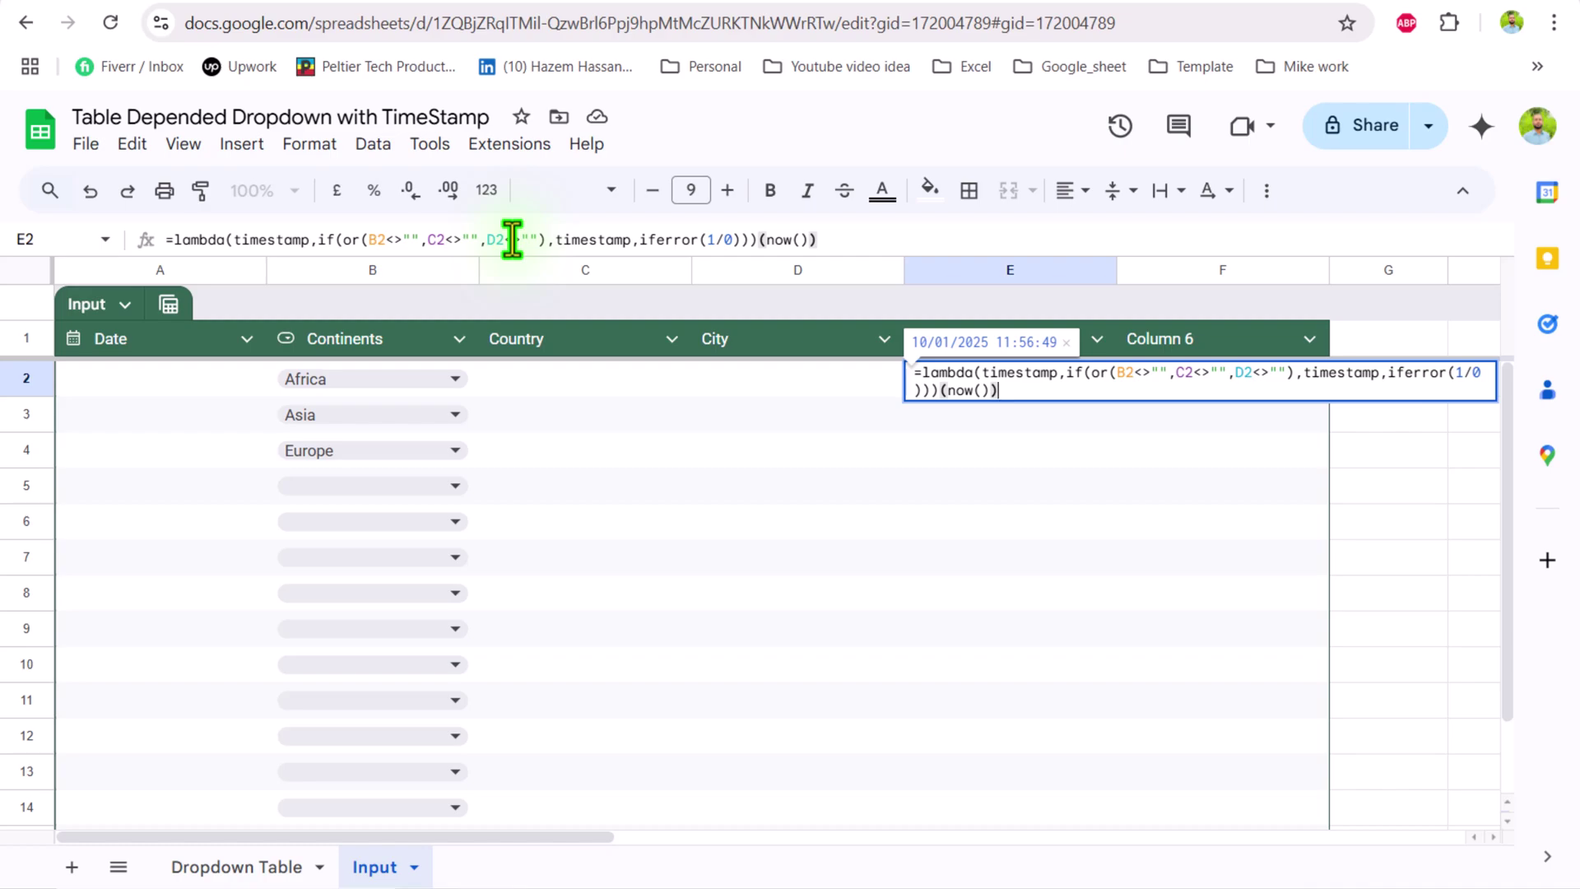
{"action": "key", "text": "Return"}
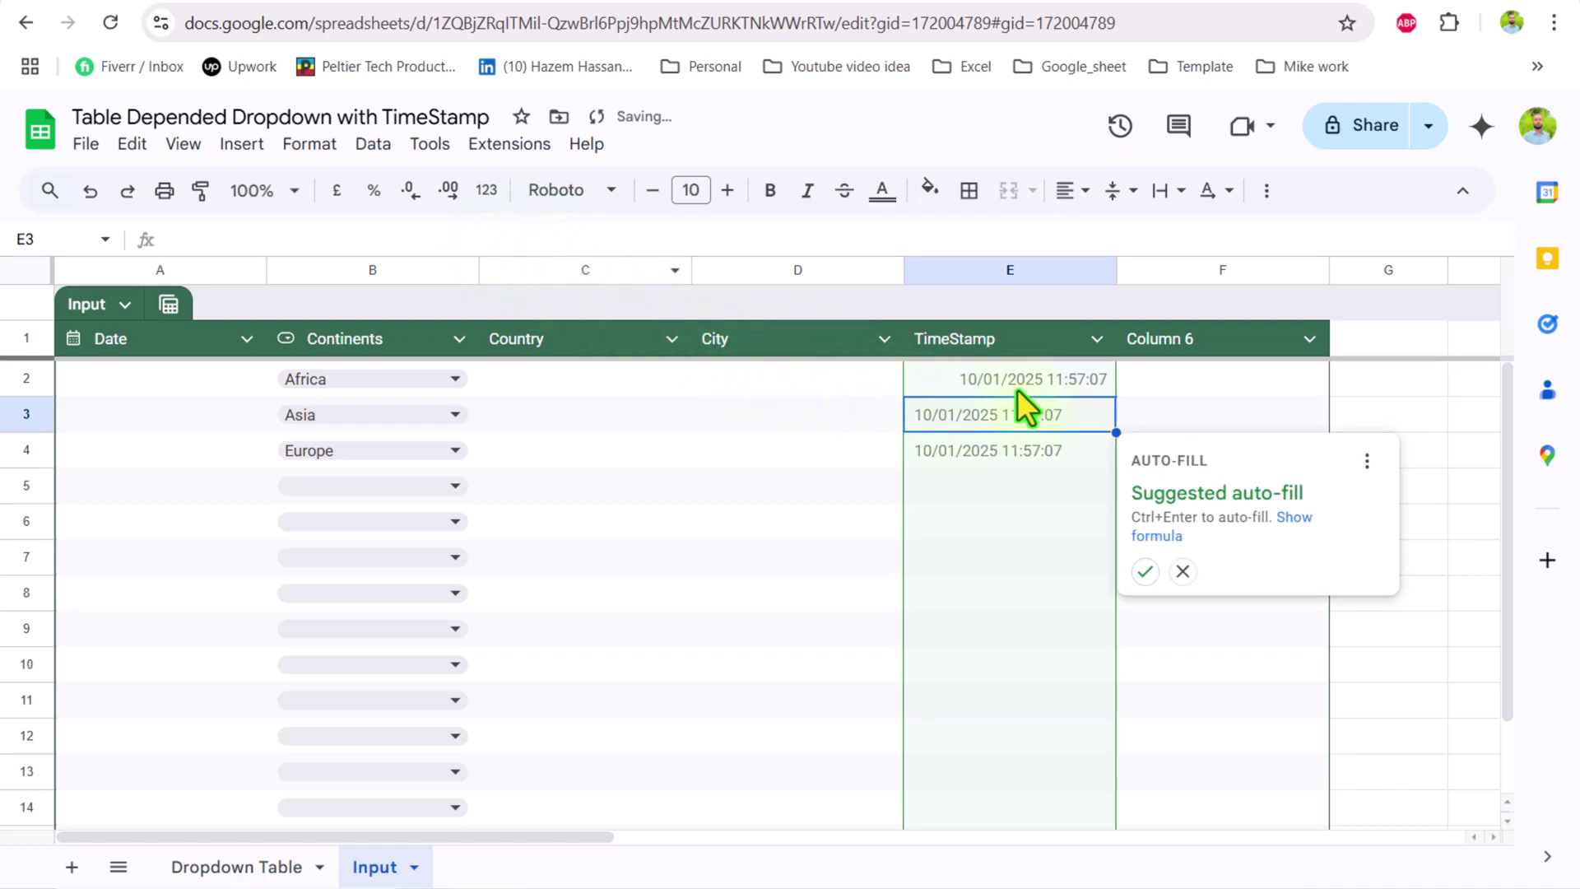
{"action": "left_click", "coordinate": [1144, 570]}
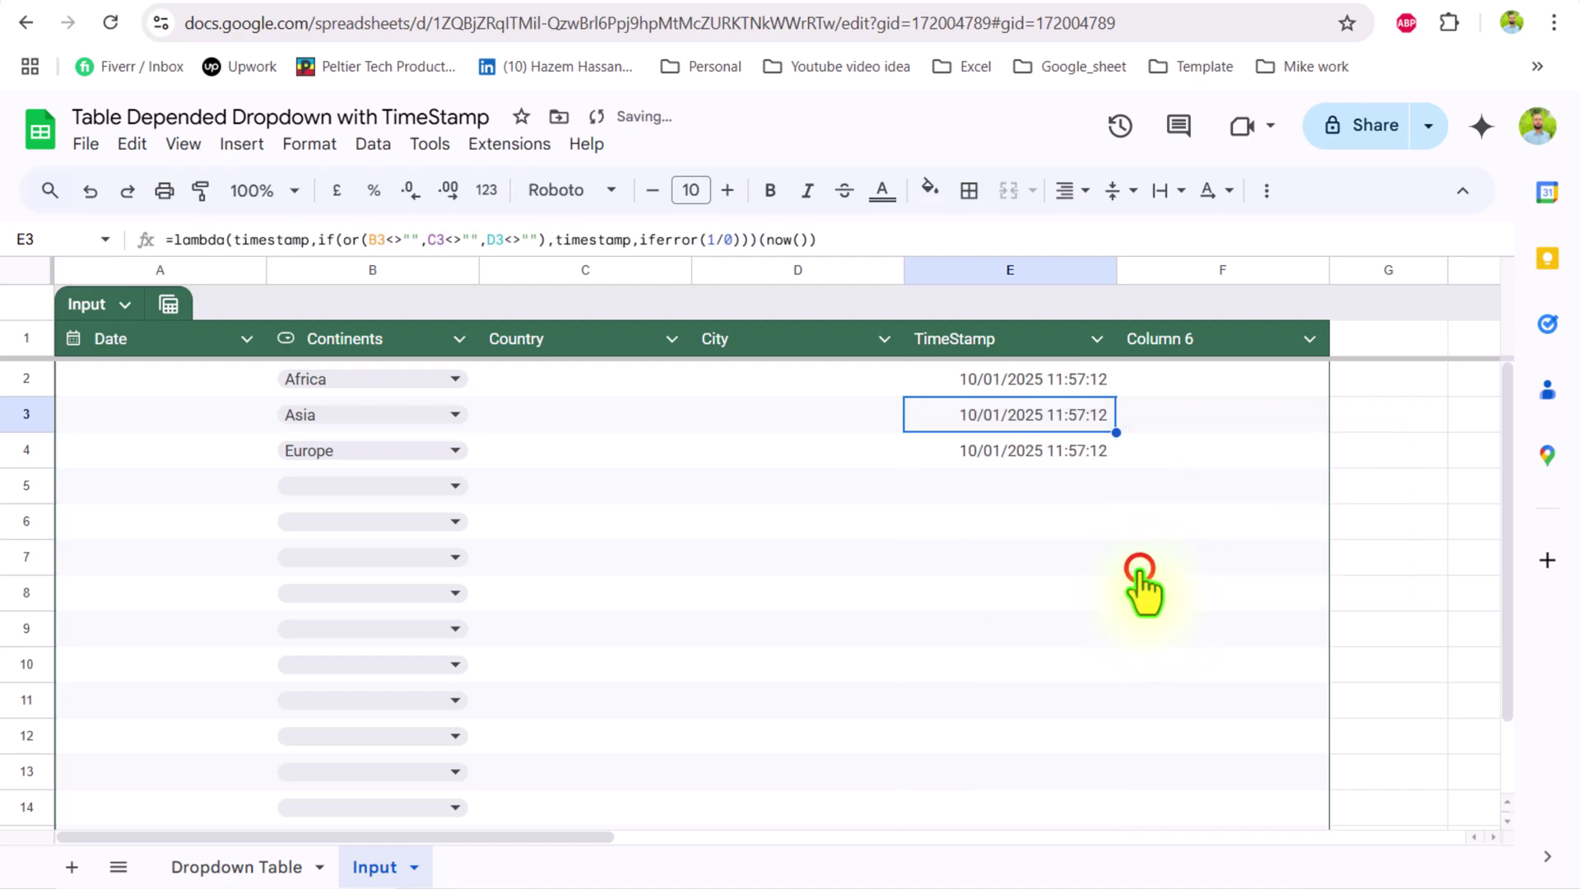
{"action": "left_click", "coordinate": [1032, 547]}
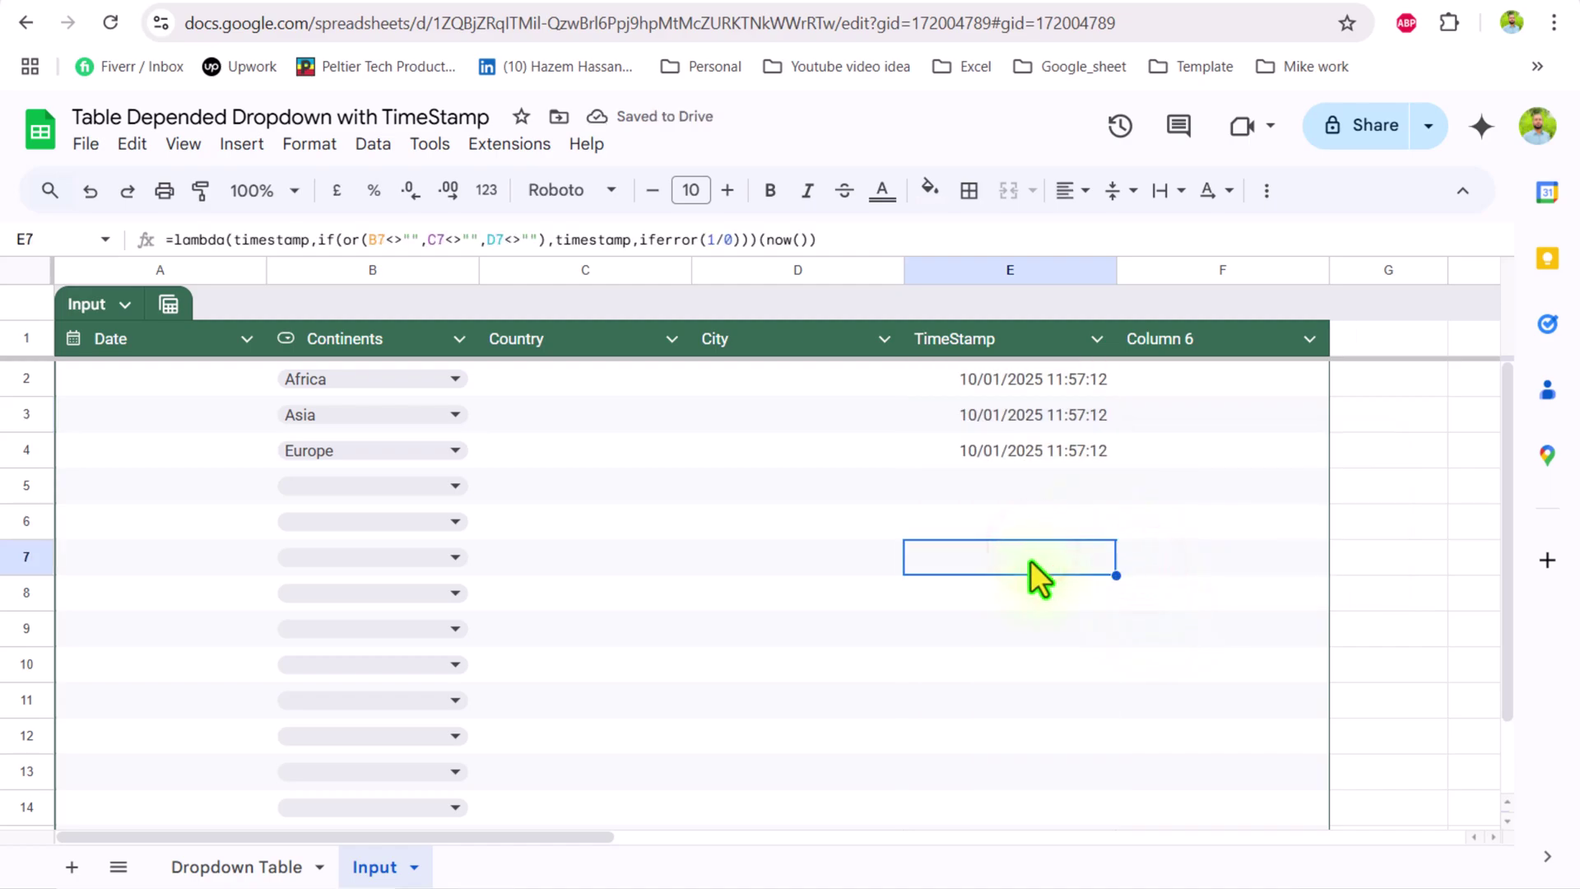
Change B2 to Asia and set B5 to Europe to record new timestamps.
{"action": "left_click", "coordinate": [441, 378]}
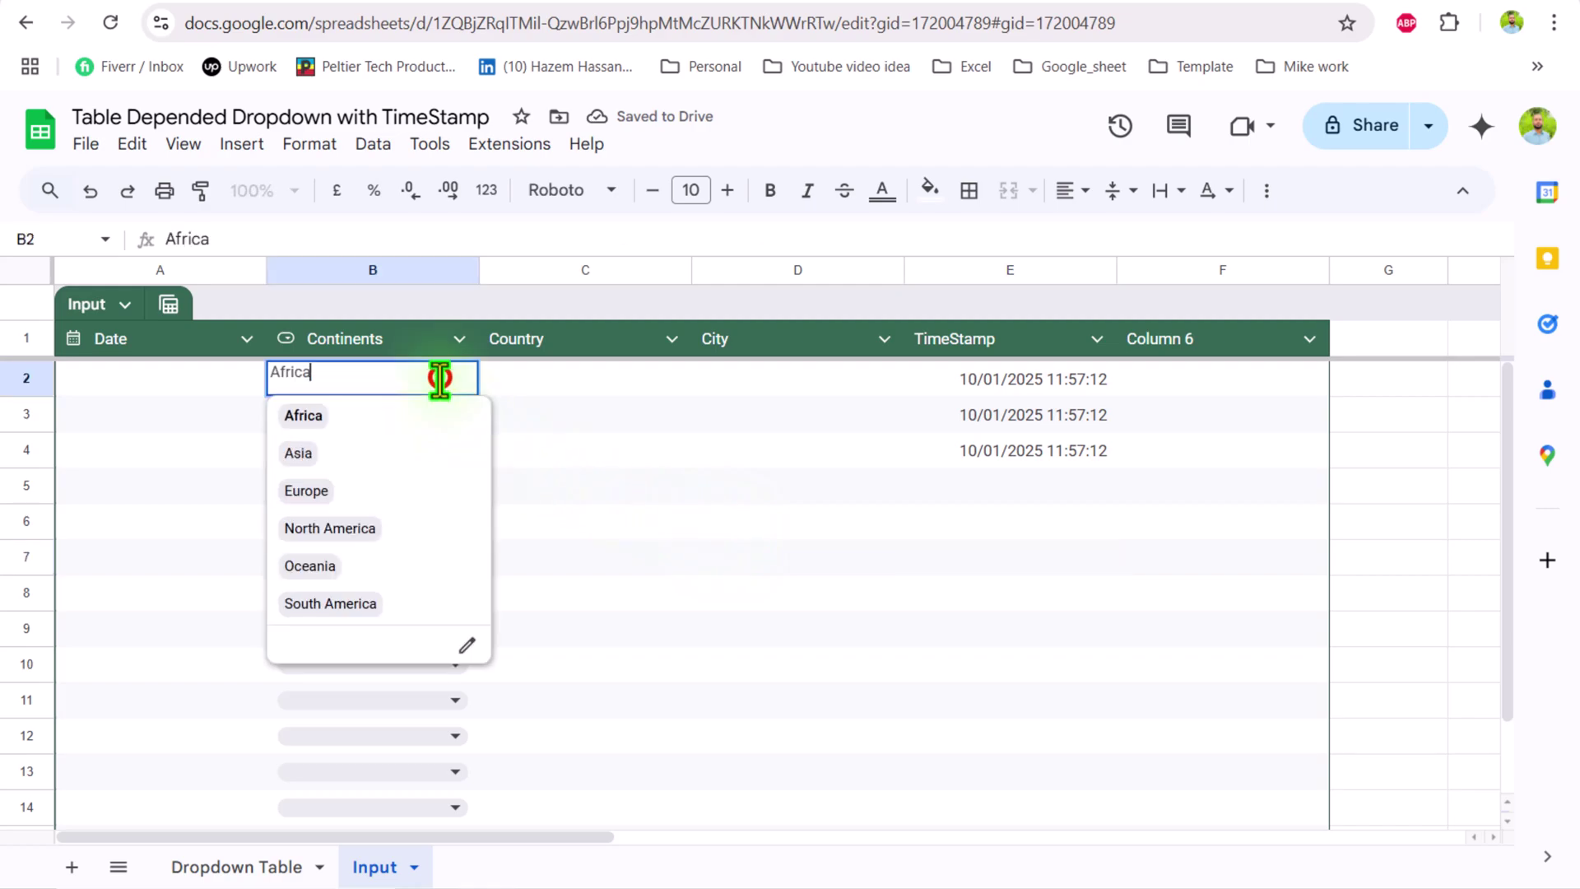
{"action": "left_click", "coordinate": [433, 455]}
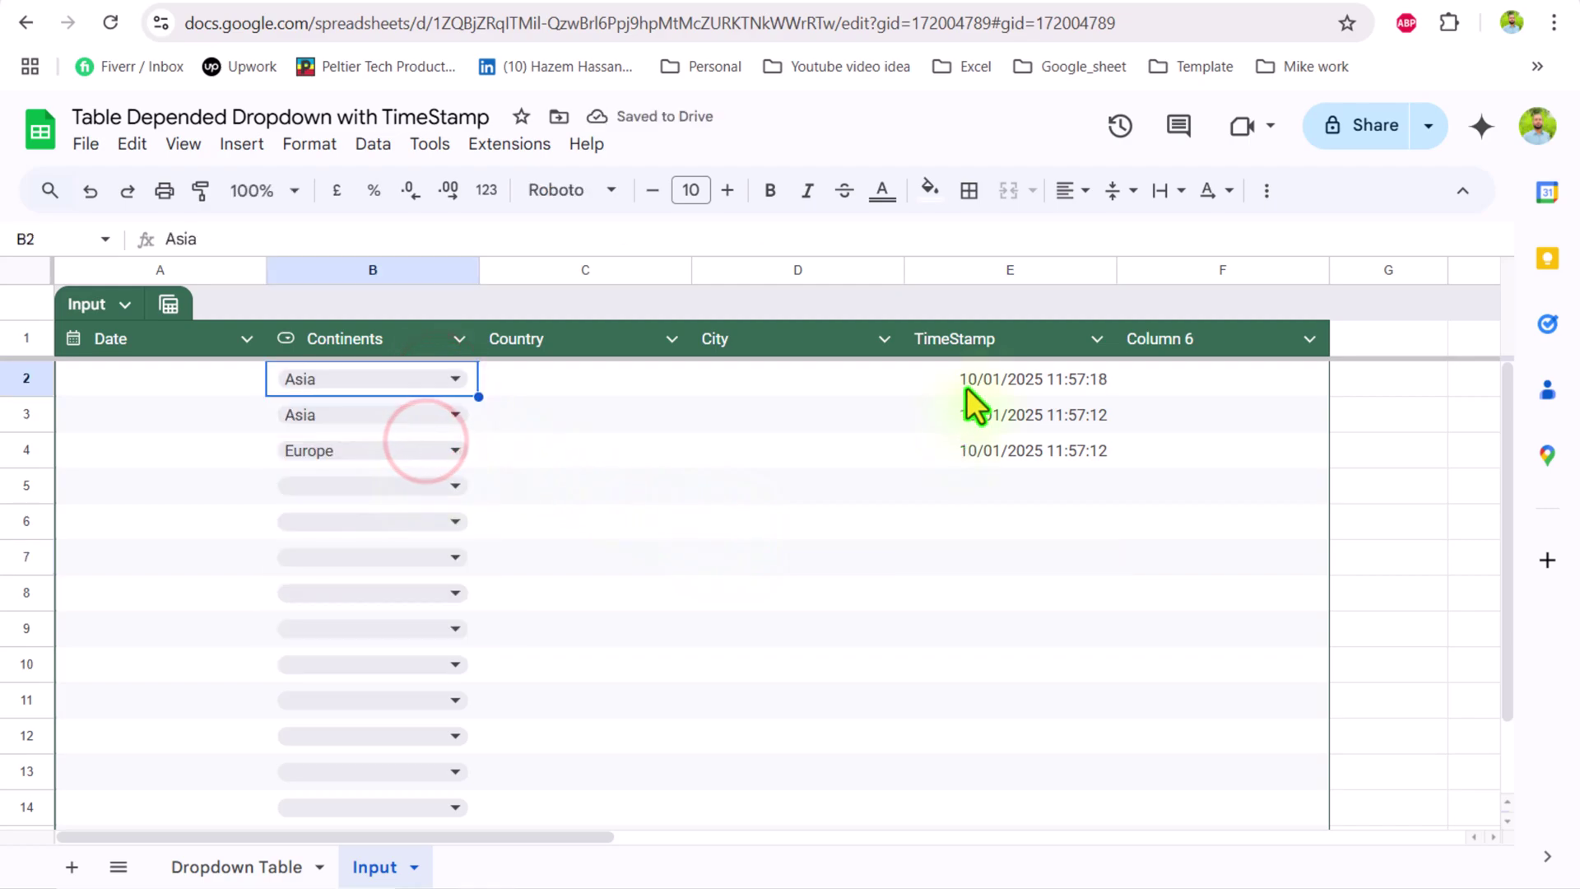
{"action": "left_click", "coordinate": [461, 483]}
{"action": "left_click", "coordinate": [374, 598]}
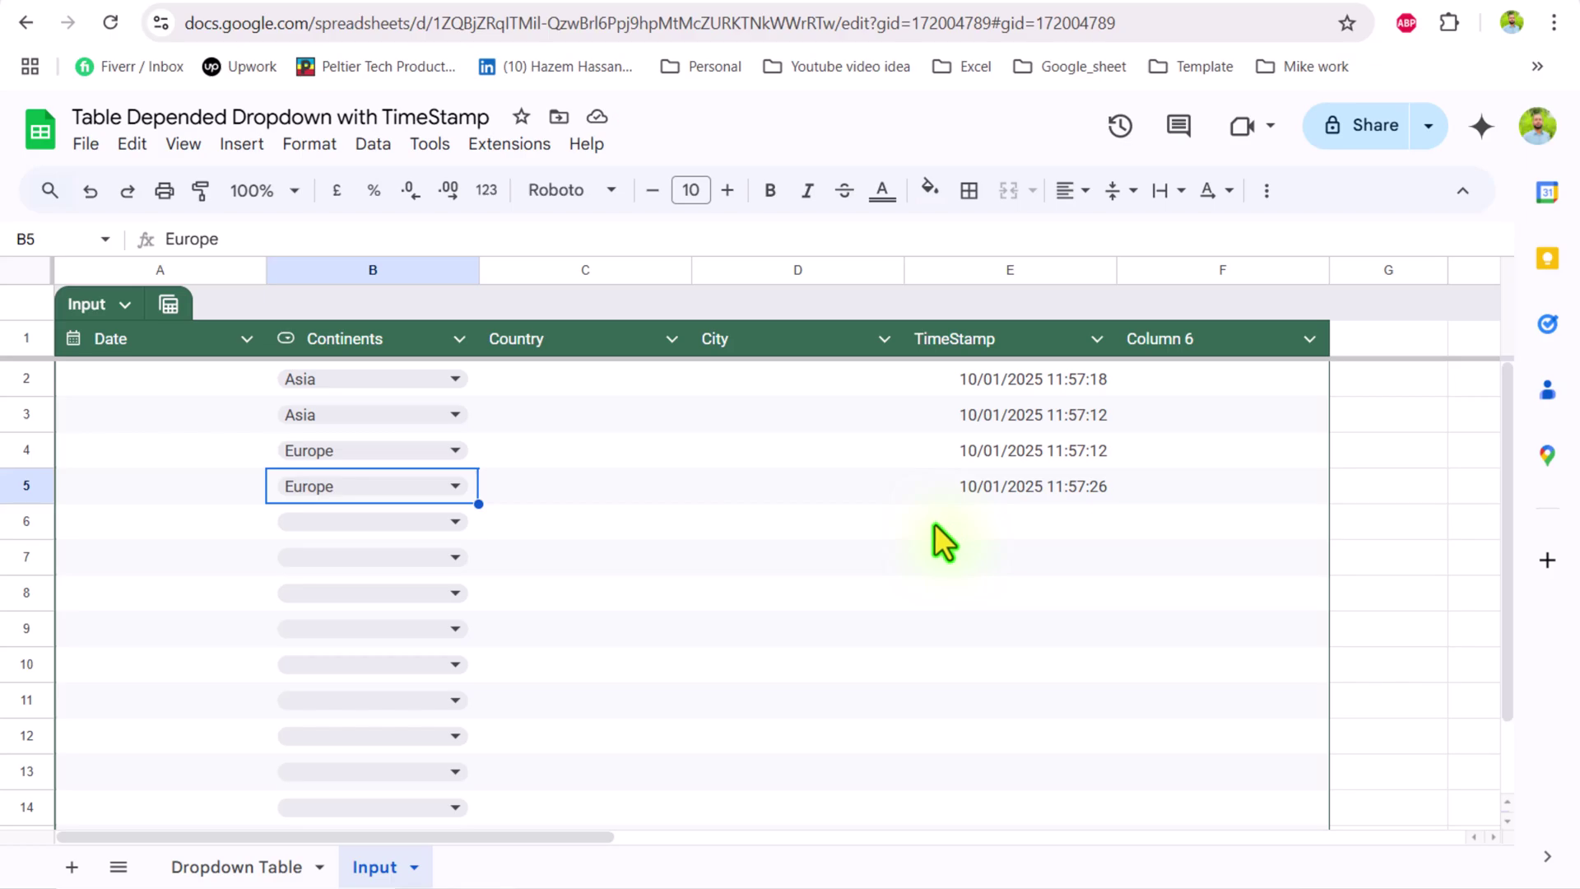
{"action": "left_click", "coordinate": [261, 874]}
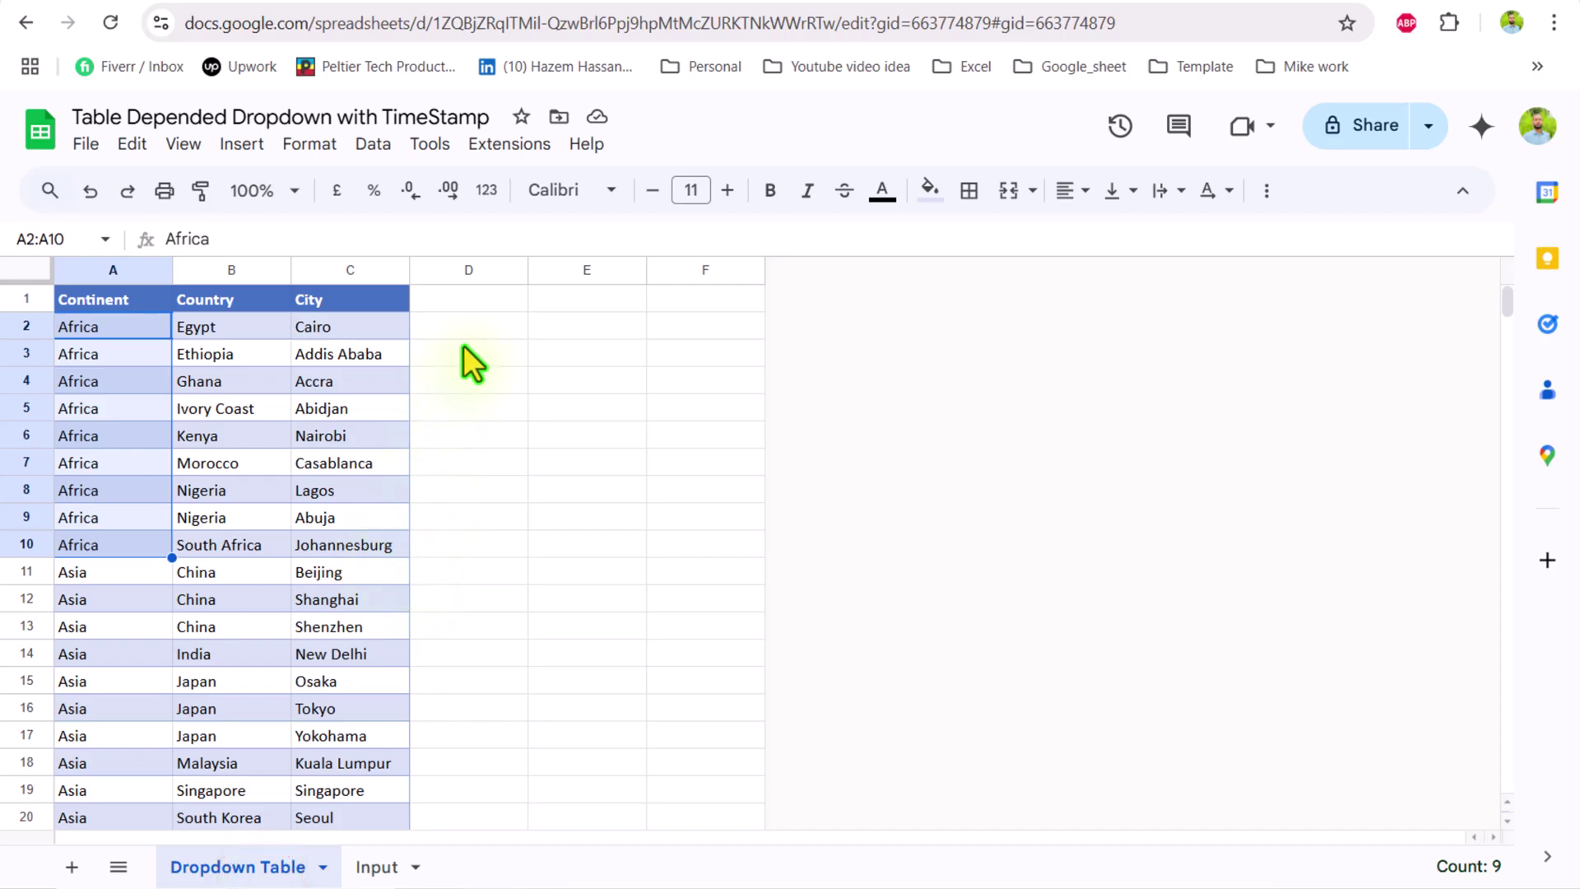
Start an XLOOKUP in E1 with search key 1000000.
{"action": "left_click", "coordinate": [543, 308]}
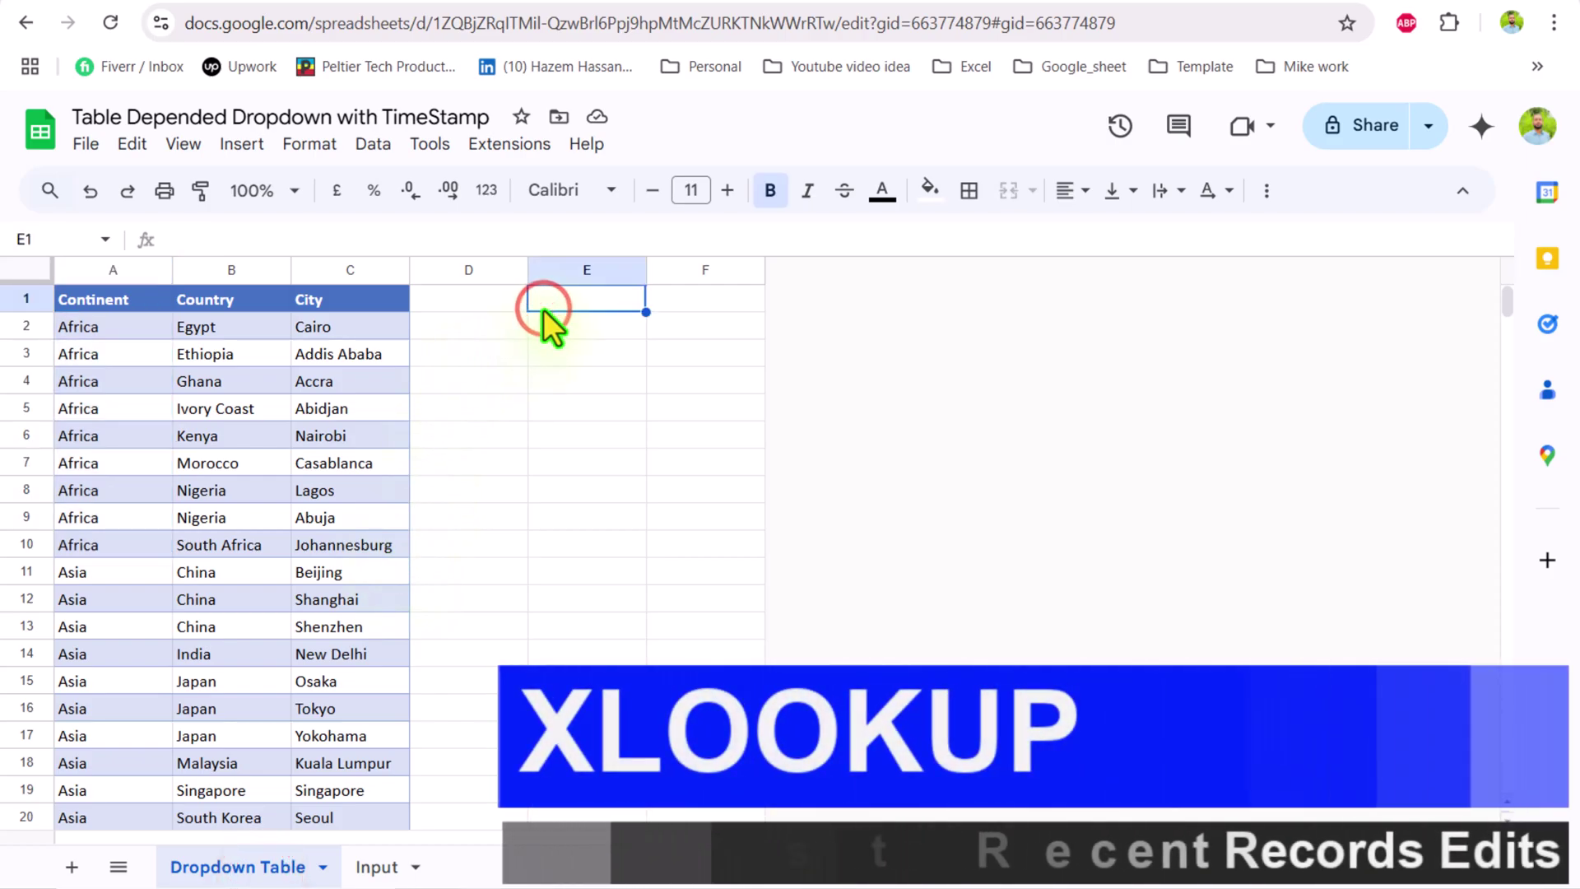
{"action": "type", "text": "=xlookup("}
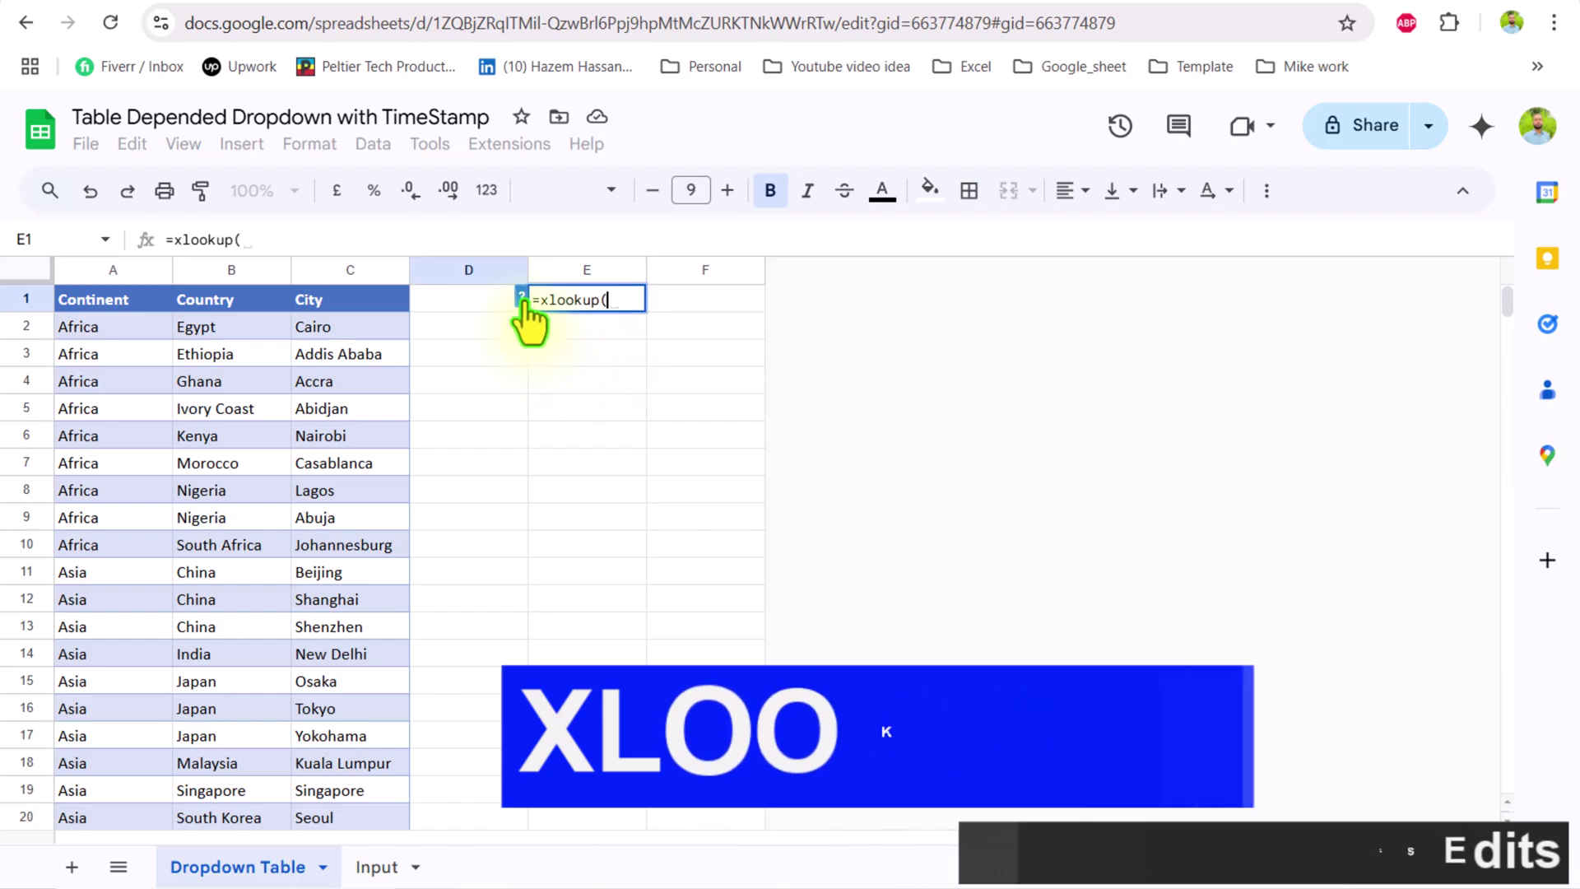
{"action": "left_click", "coordinate": [521, 297]}
{"action": "type", "text": "1000"}
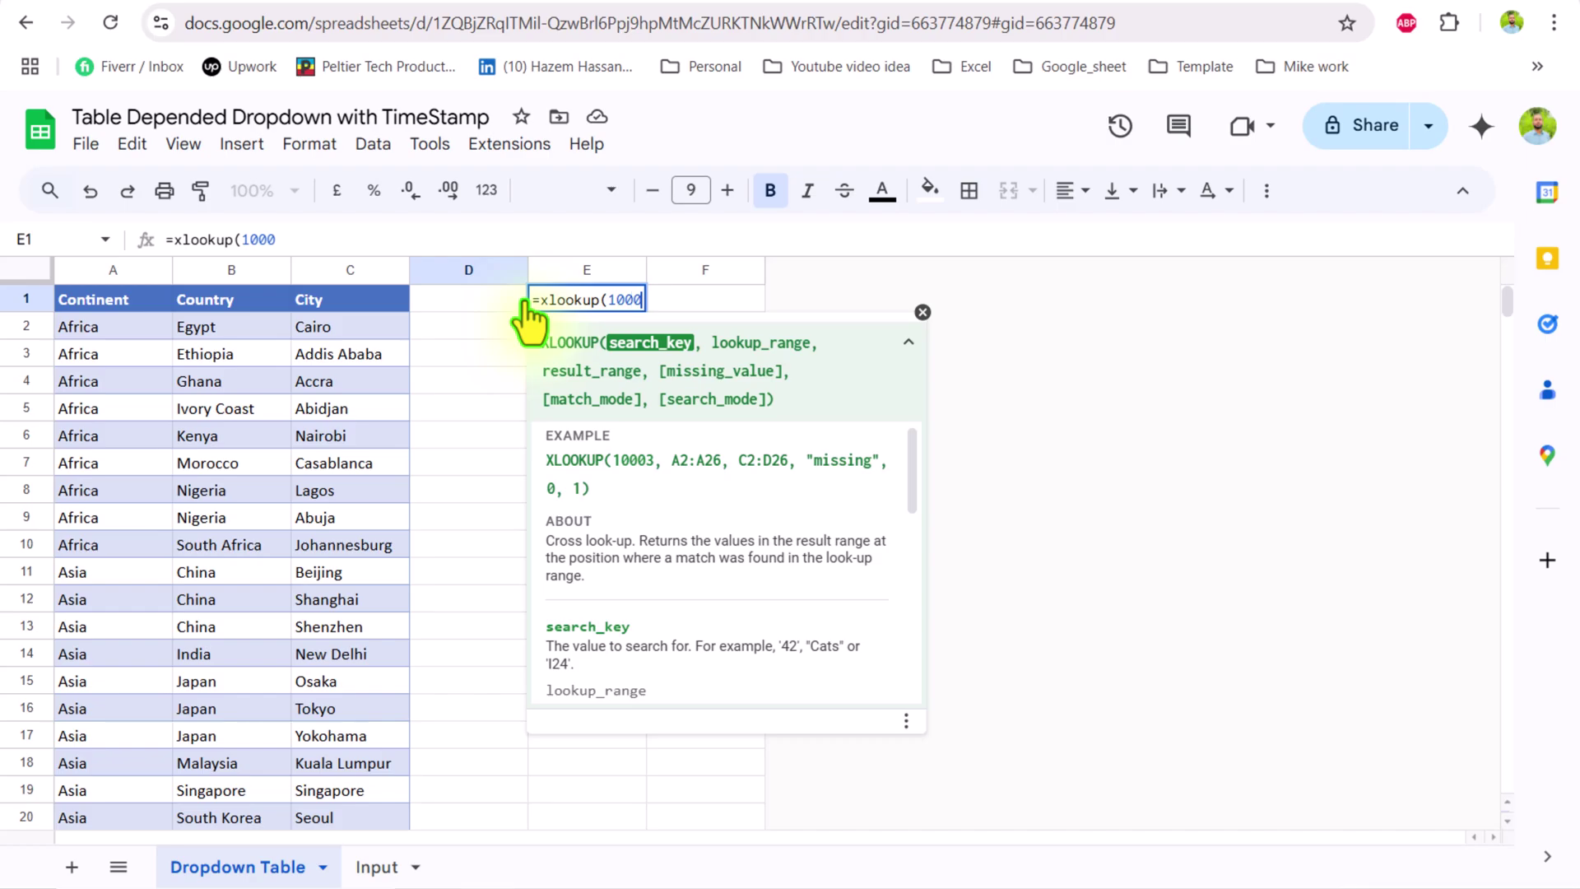
{"action": "type", "text": "000,"}
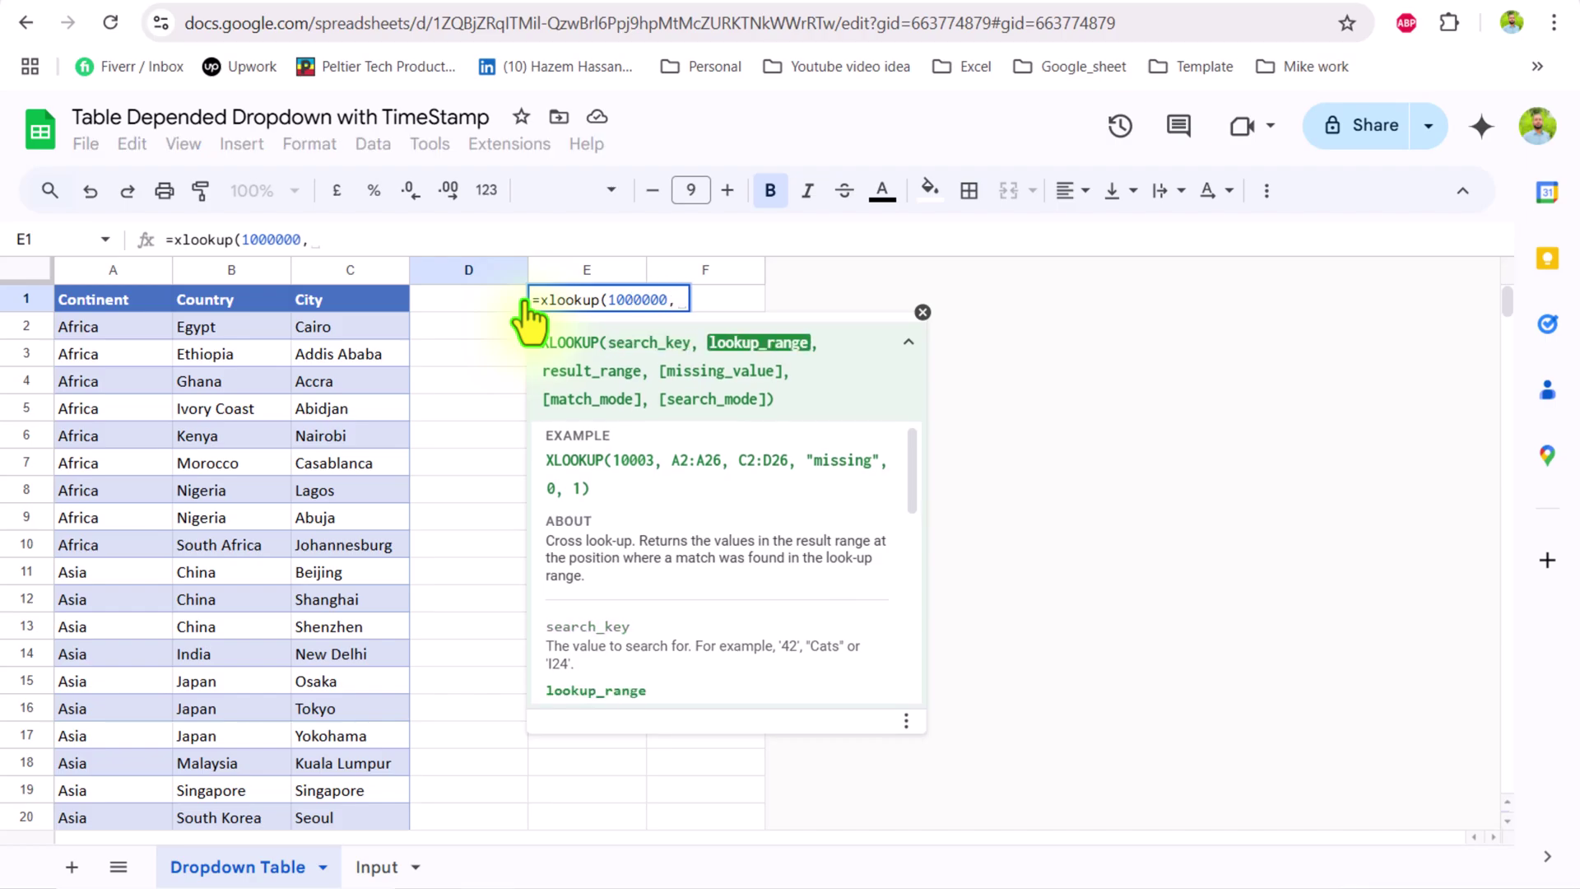
Complete the XLOOKUP with ranges Input!E:E and Input!B:B and search mode -1.
{"action": "left_click", "coordinate": [377, 868]}
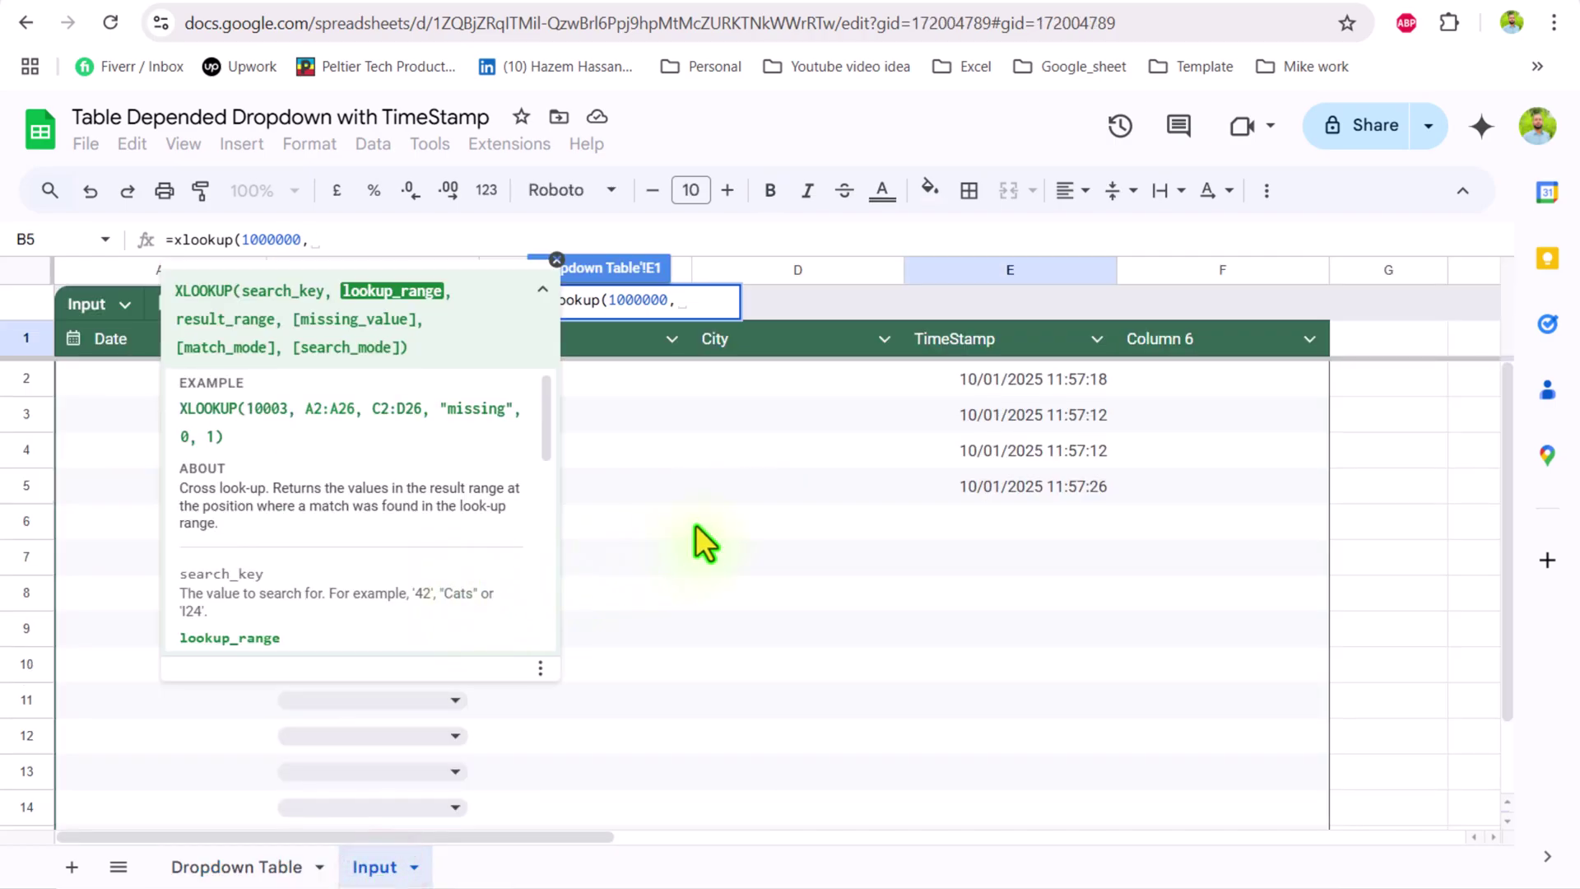
{"action": "left_click", "coordinate": [945, 269]}
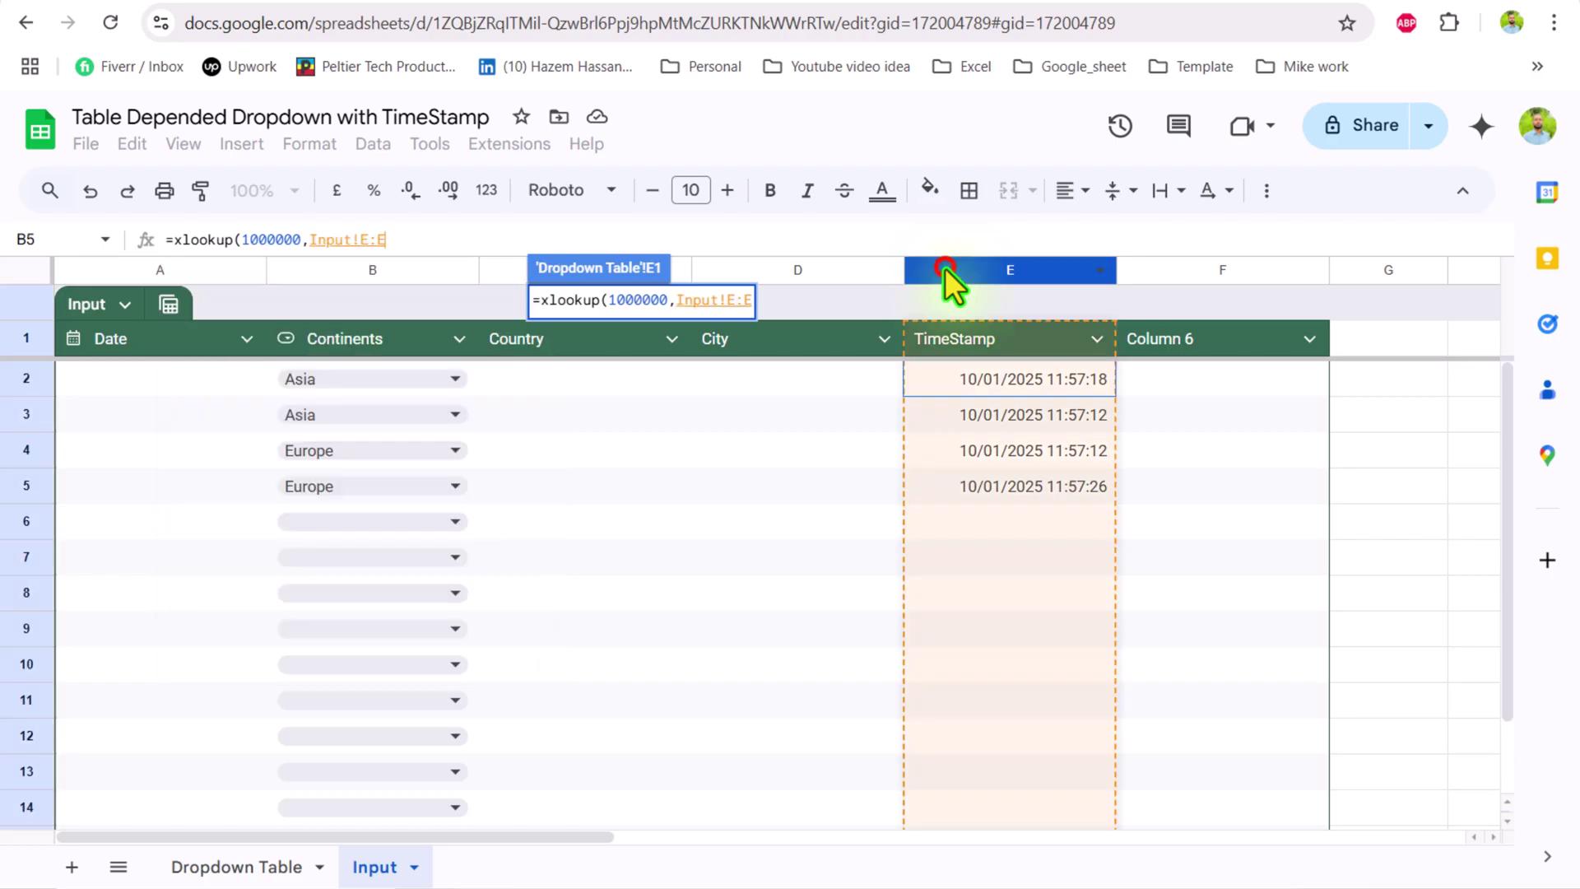
{"action": "type", "text": ","}
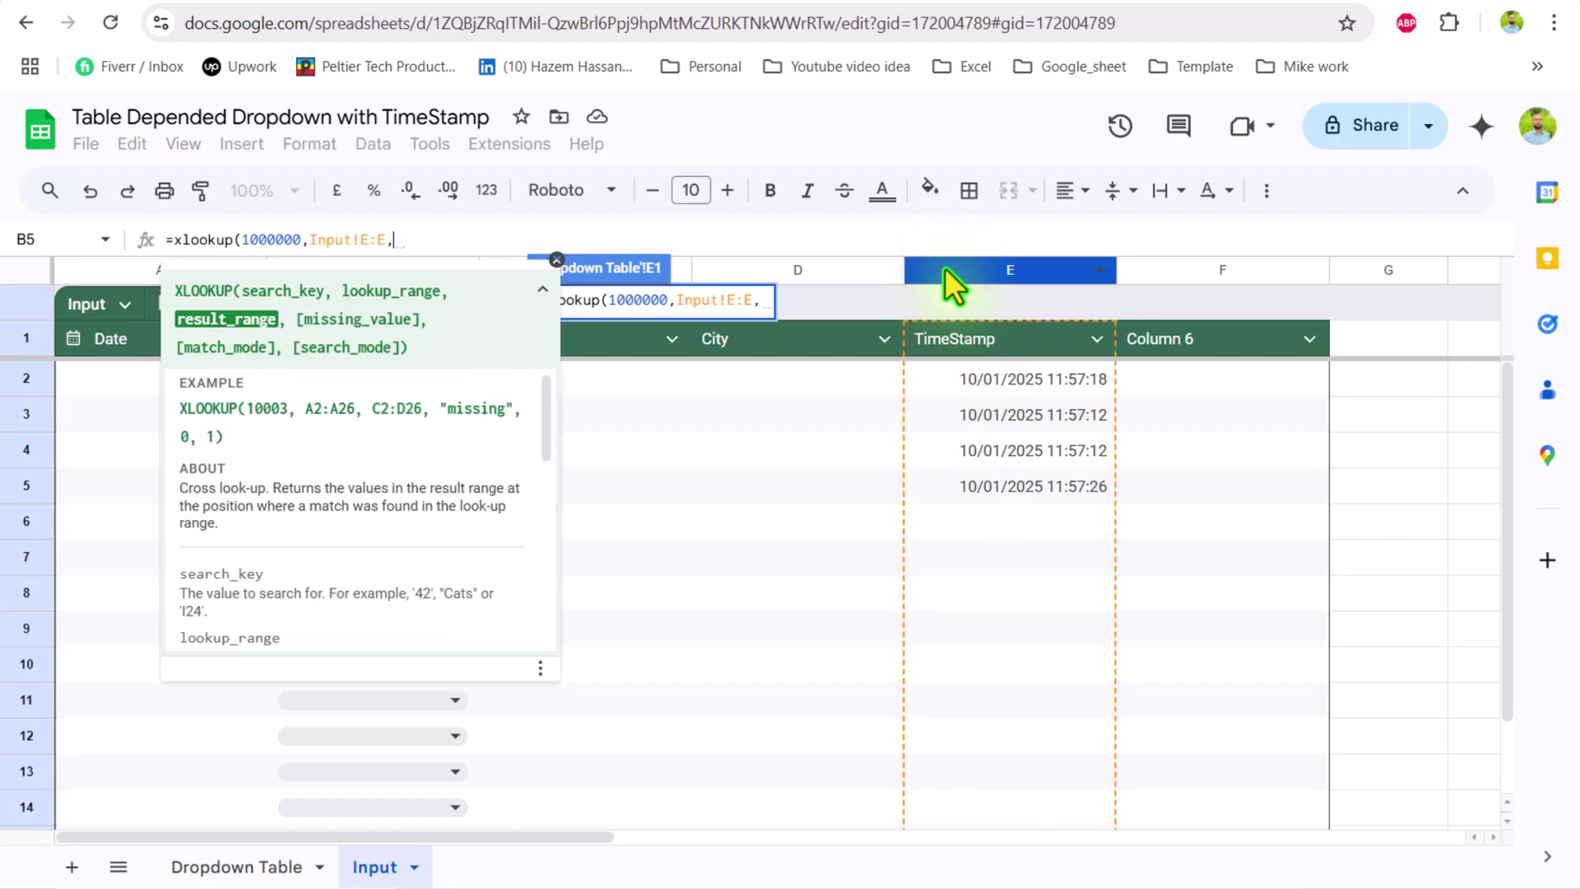
{"action": "left_click", "coordinate": [554, 261]}
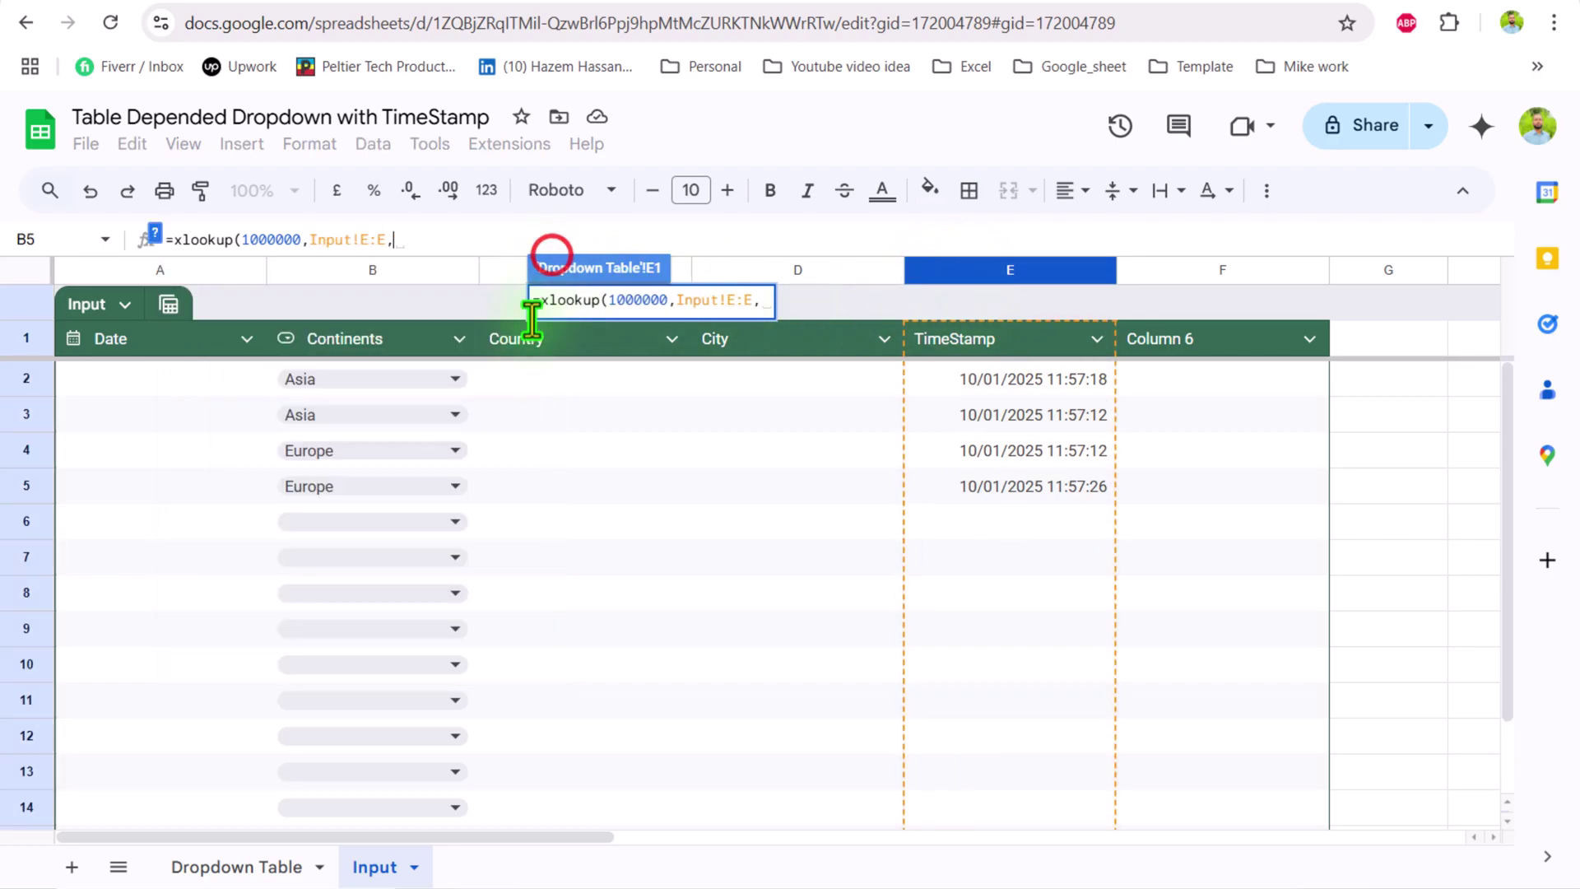
{"action": "left_click", "coordinate": [394, 265]}
{"action": "type", "text": ","}
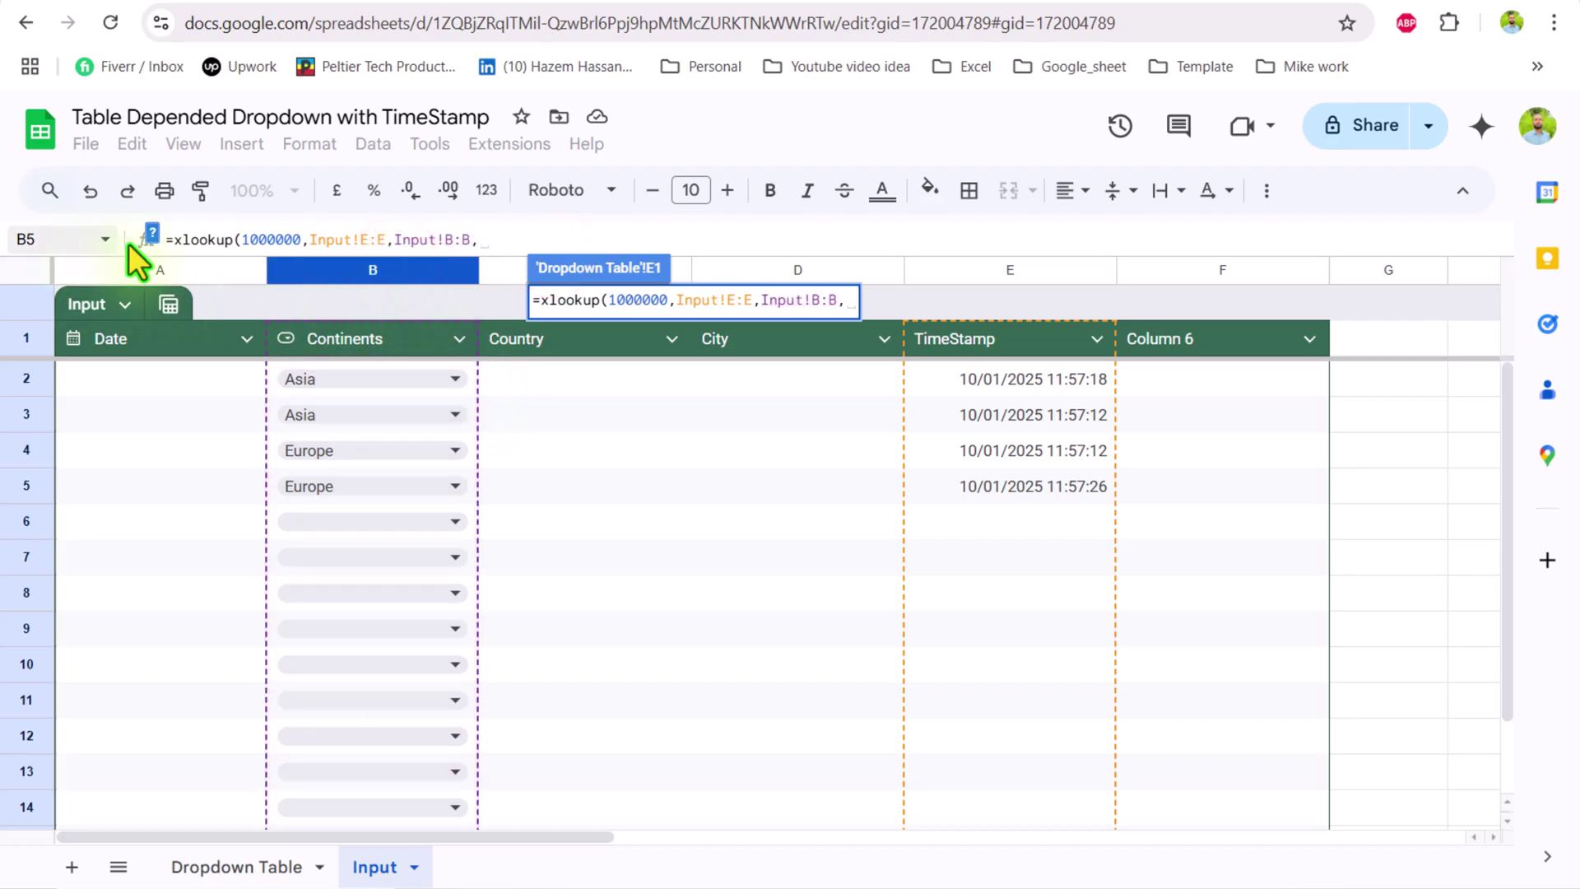
{"action": "left_click", "coordinate": [150, 235]}
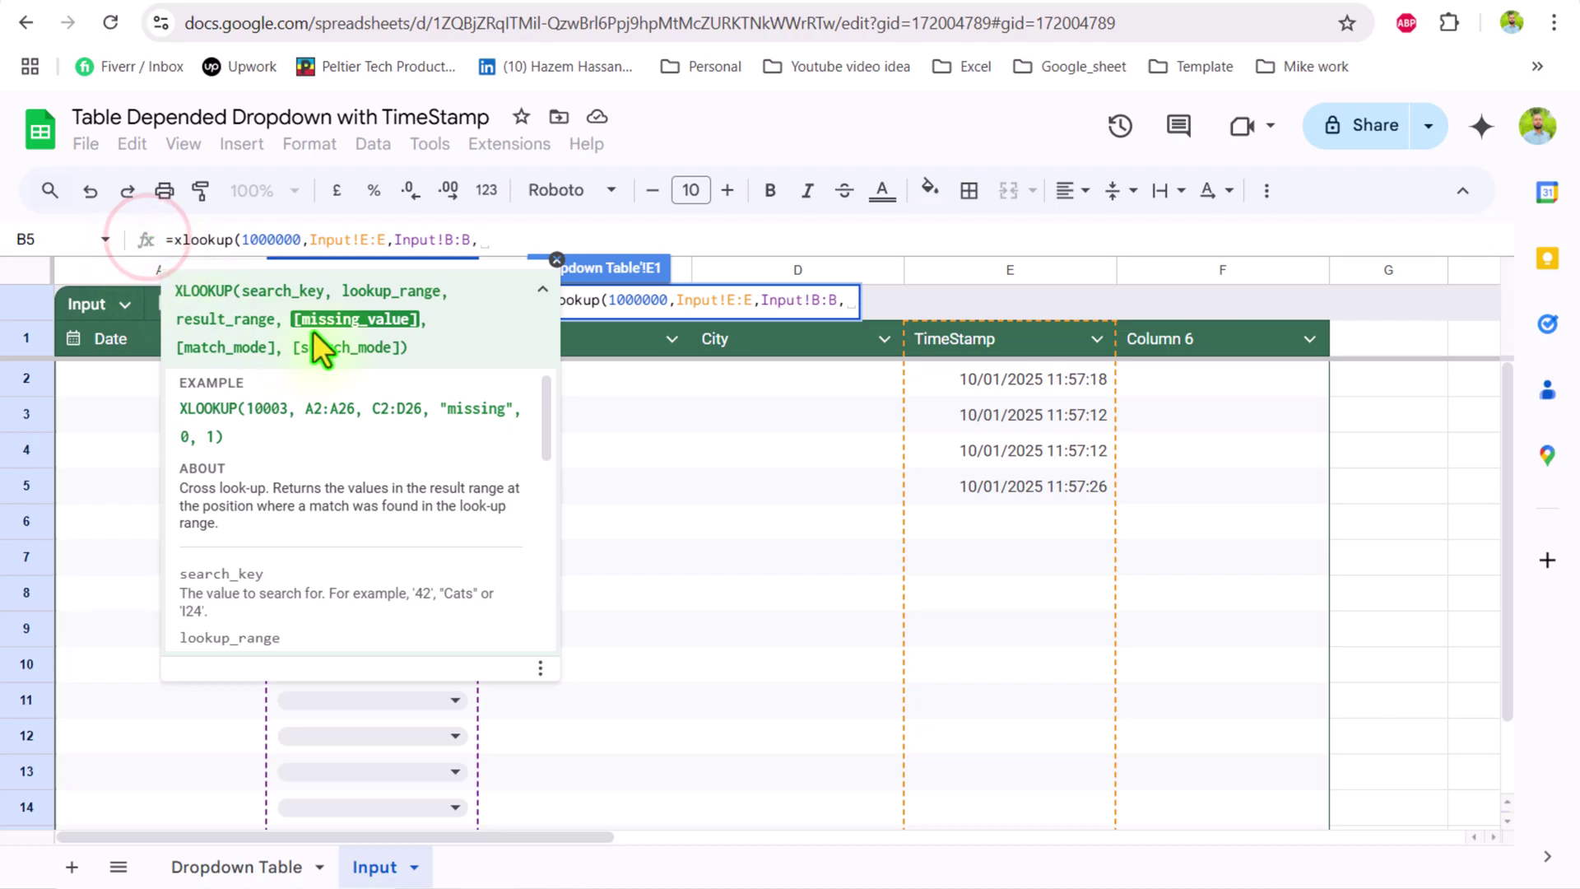
{"action": "type", "text": ","}
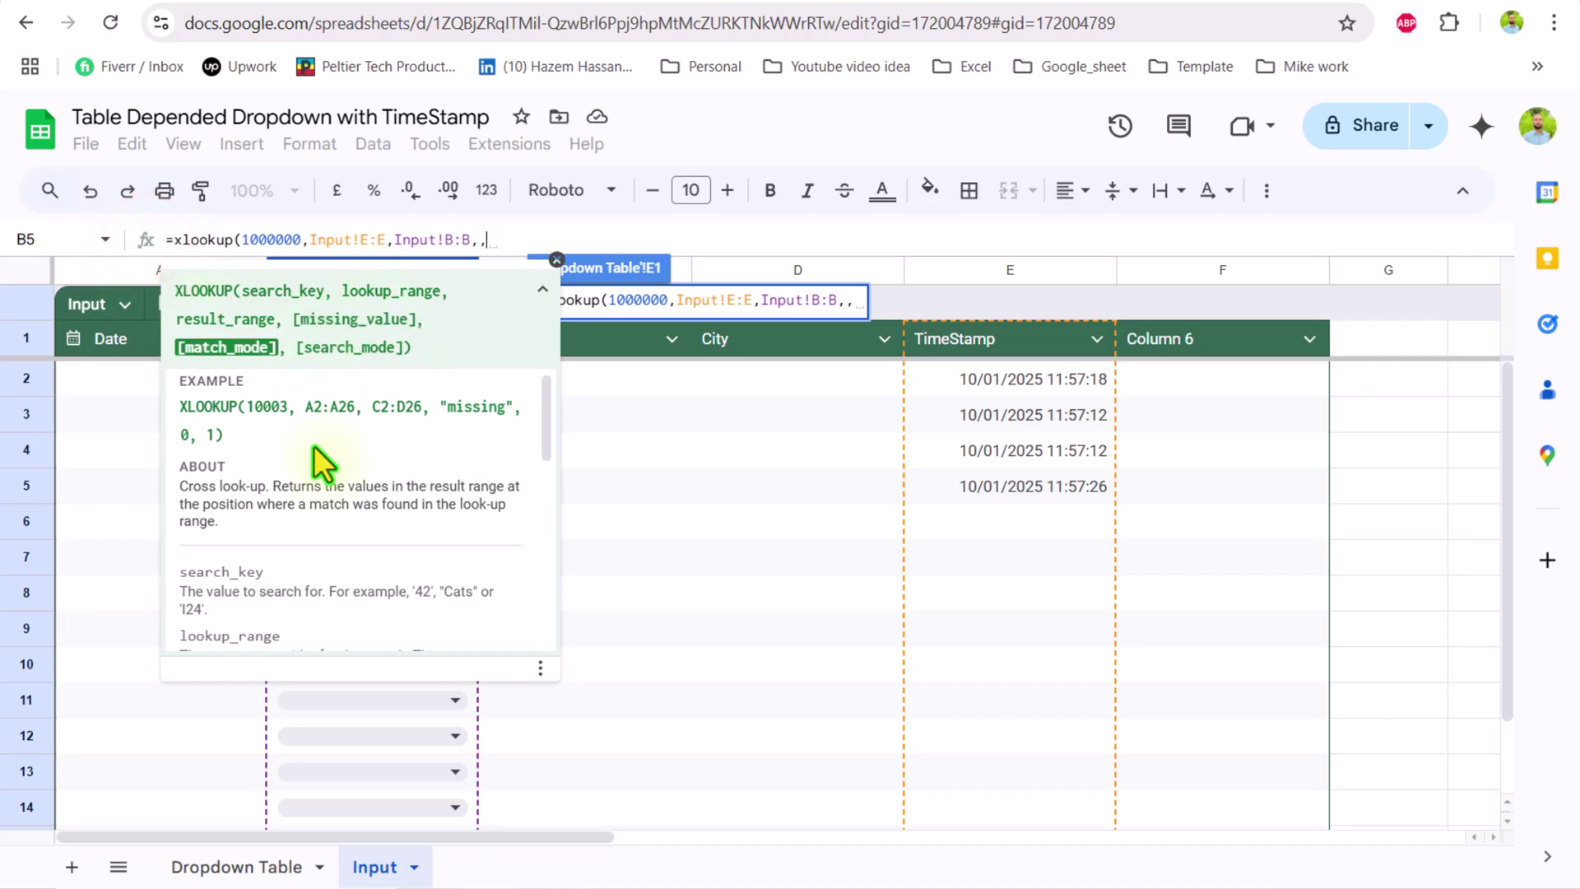
{"action": "scroll", "coordinate": [313, 446], "scroll_direction": "down", "scroll_amount": 3}
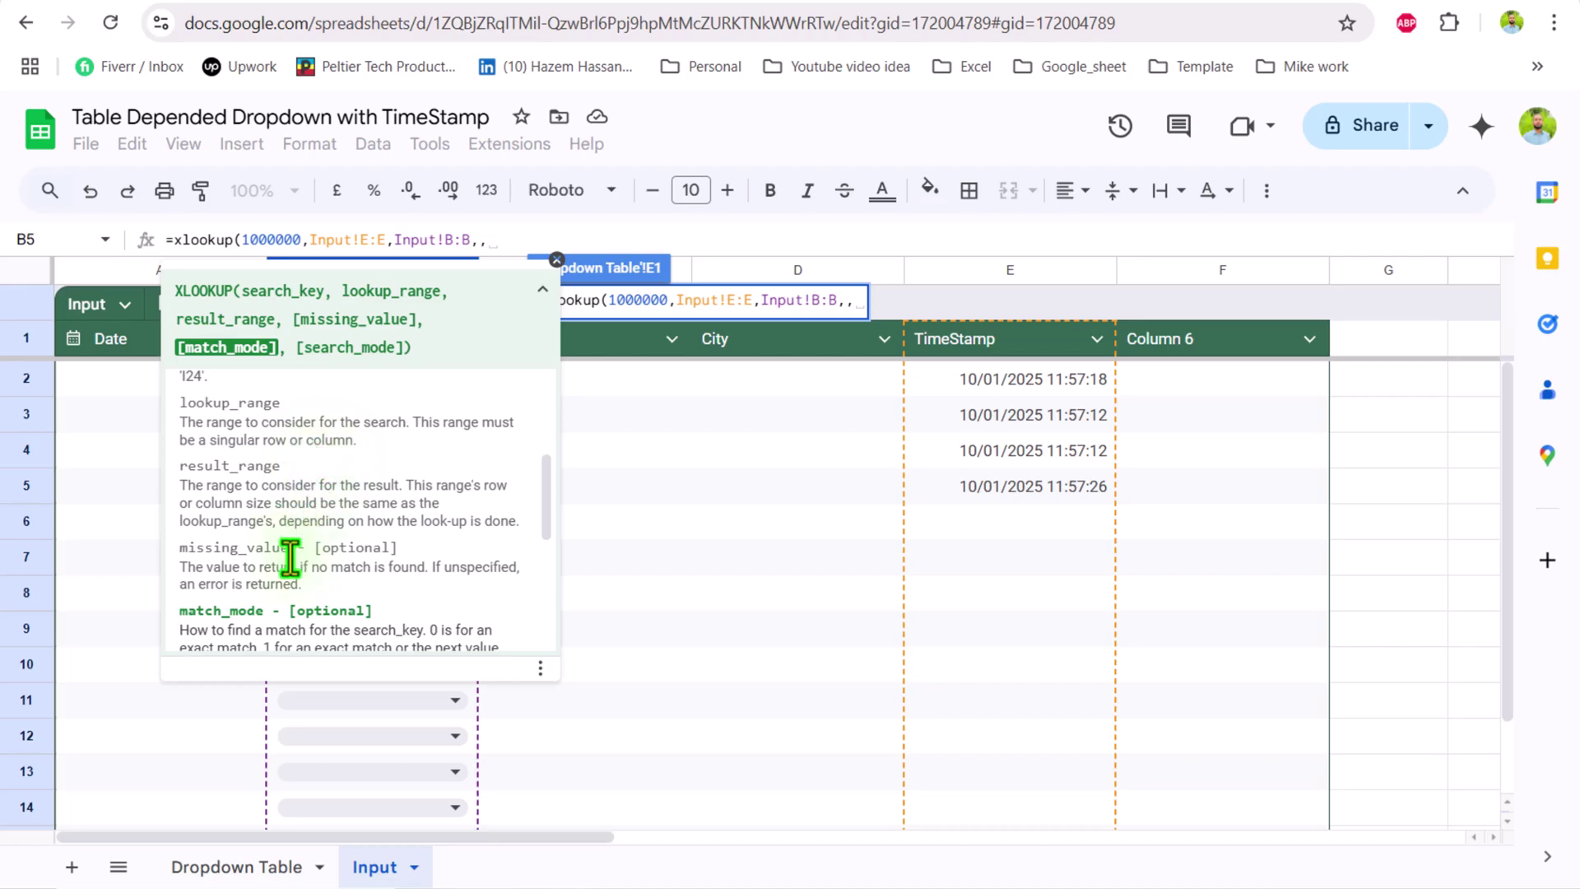
{"action": "scroll", "coordinate": [296, 567], "scroll_direction": "down", "scroll_amount": 2}
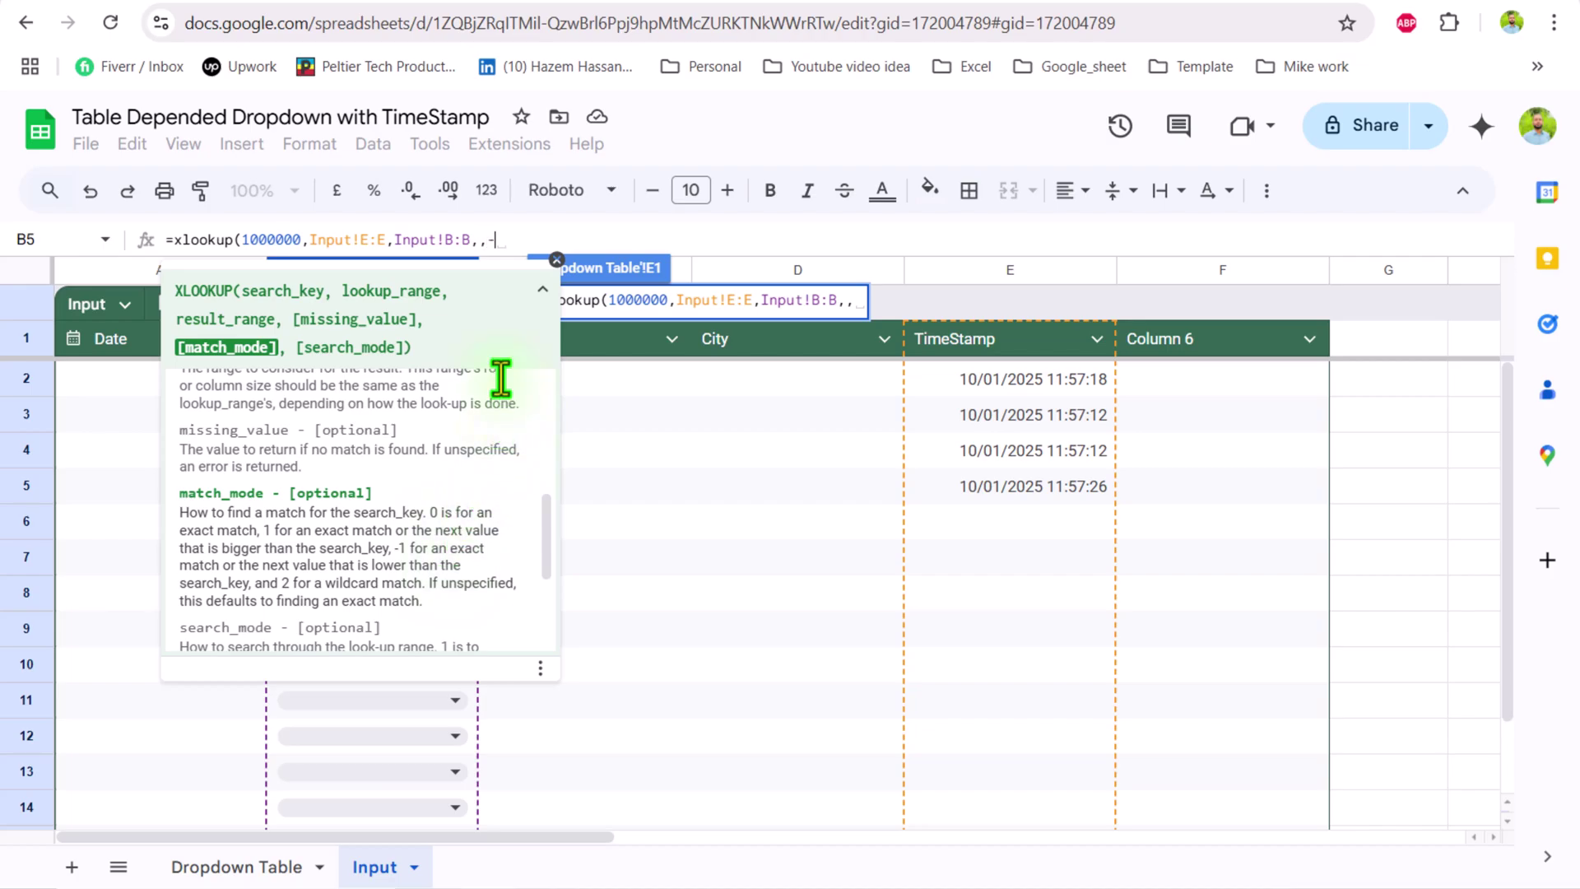
{"action": "type", "text": "1)"}
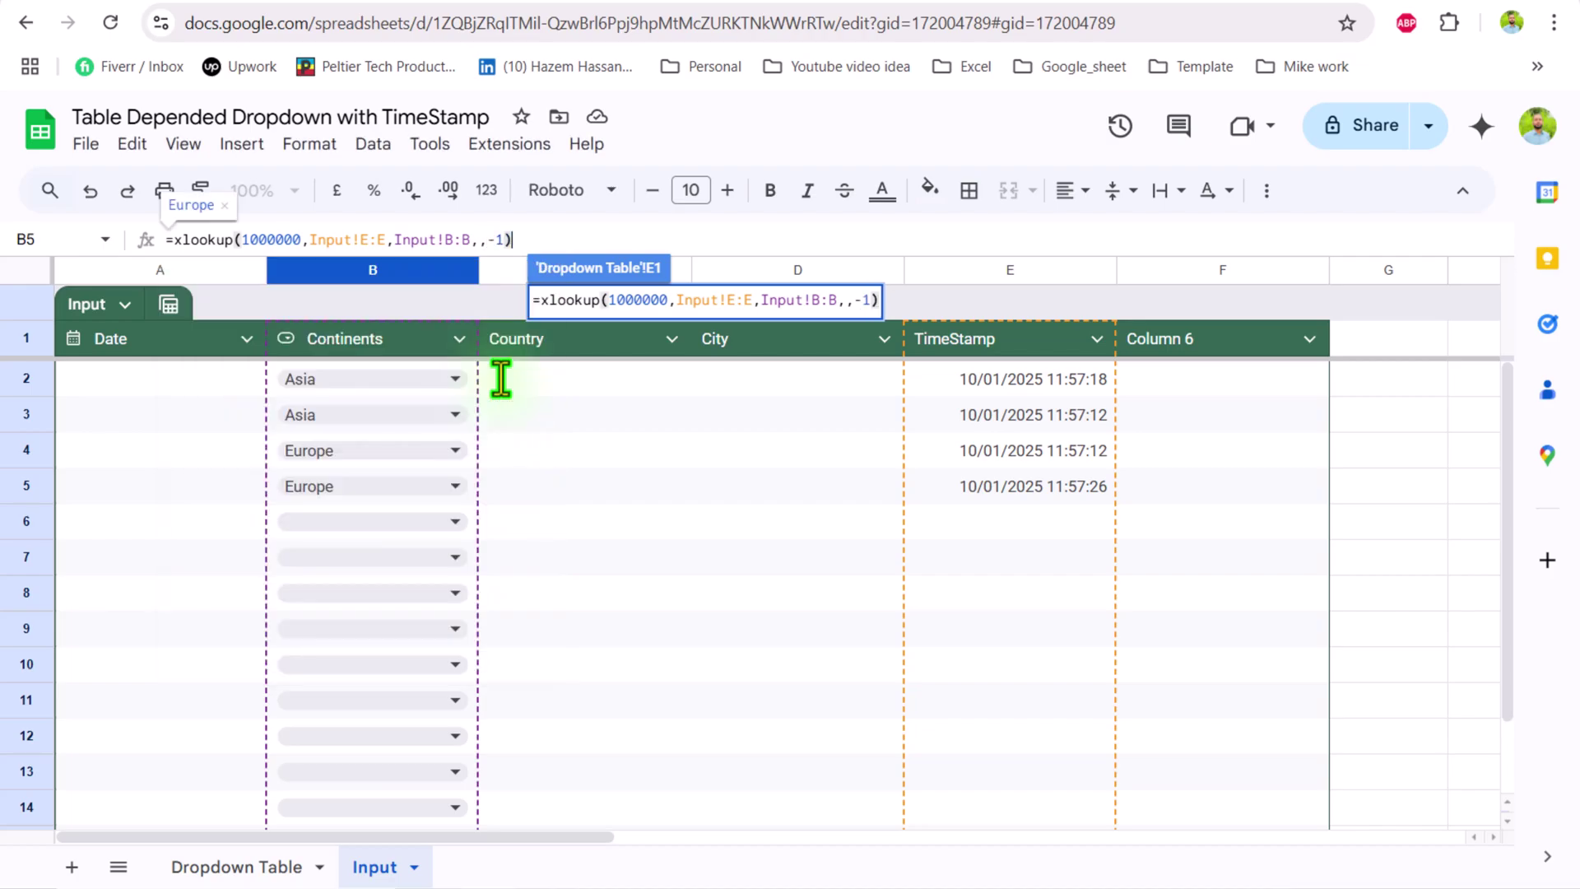
{"action": "key", "text": "Return"}
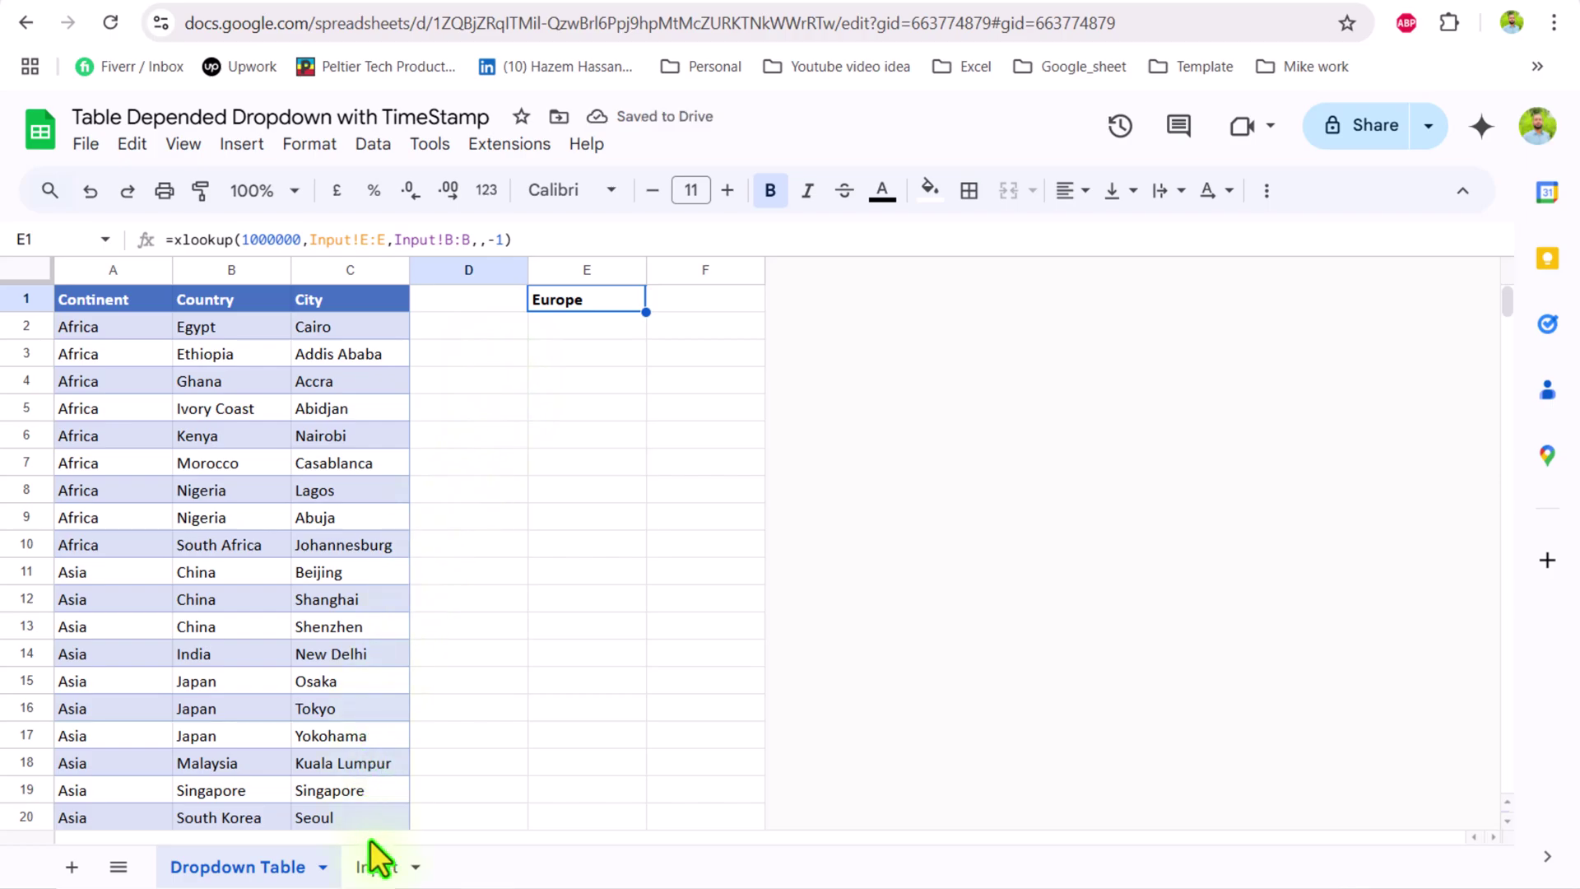
Set row 6's continent to North America and check E1 on Dropdown Table.
{"action": "left_click", "coordinate": [379, 866]}
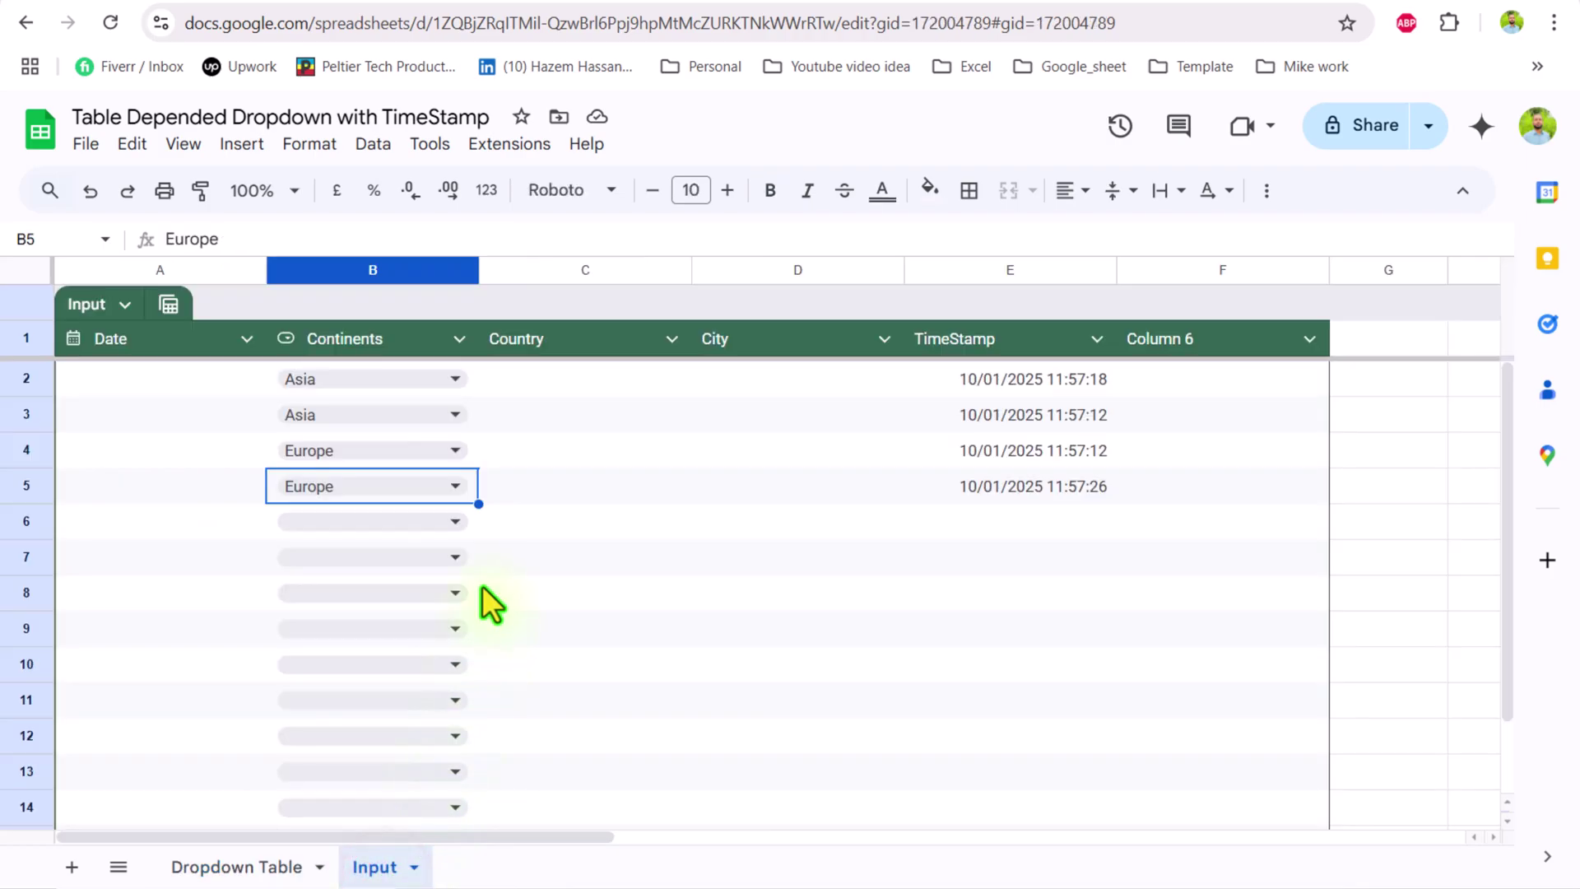
{"action": "left_click", "coordinate": [453, 517]}
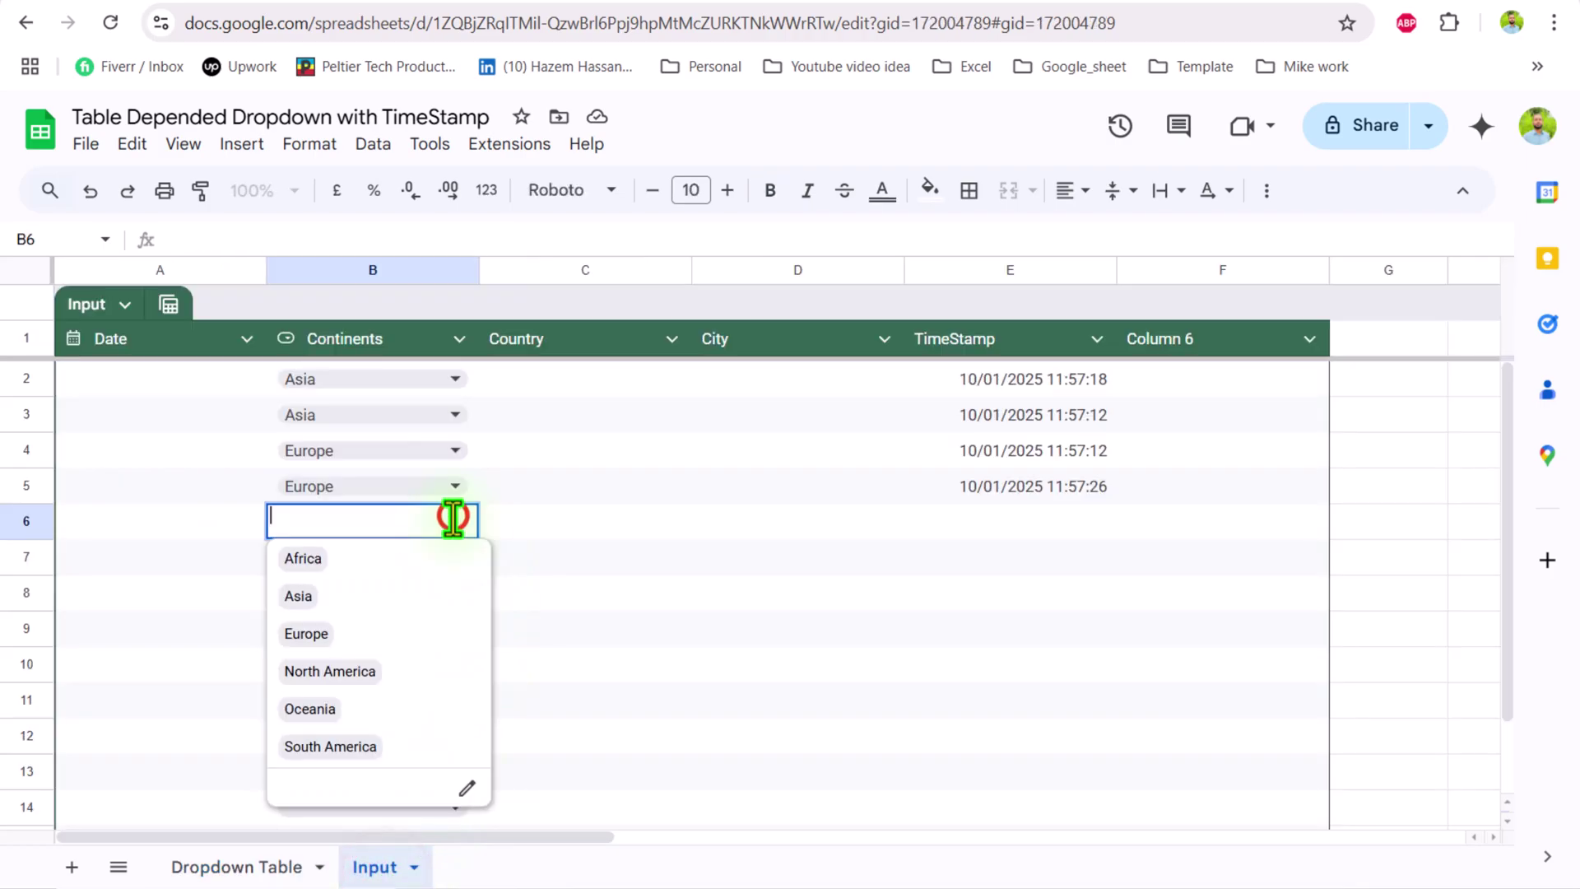
{"action": "left_click", "coordinate": [393, 671]}
{"action": "left_click", "coordinate": [309, 865]}
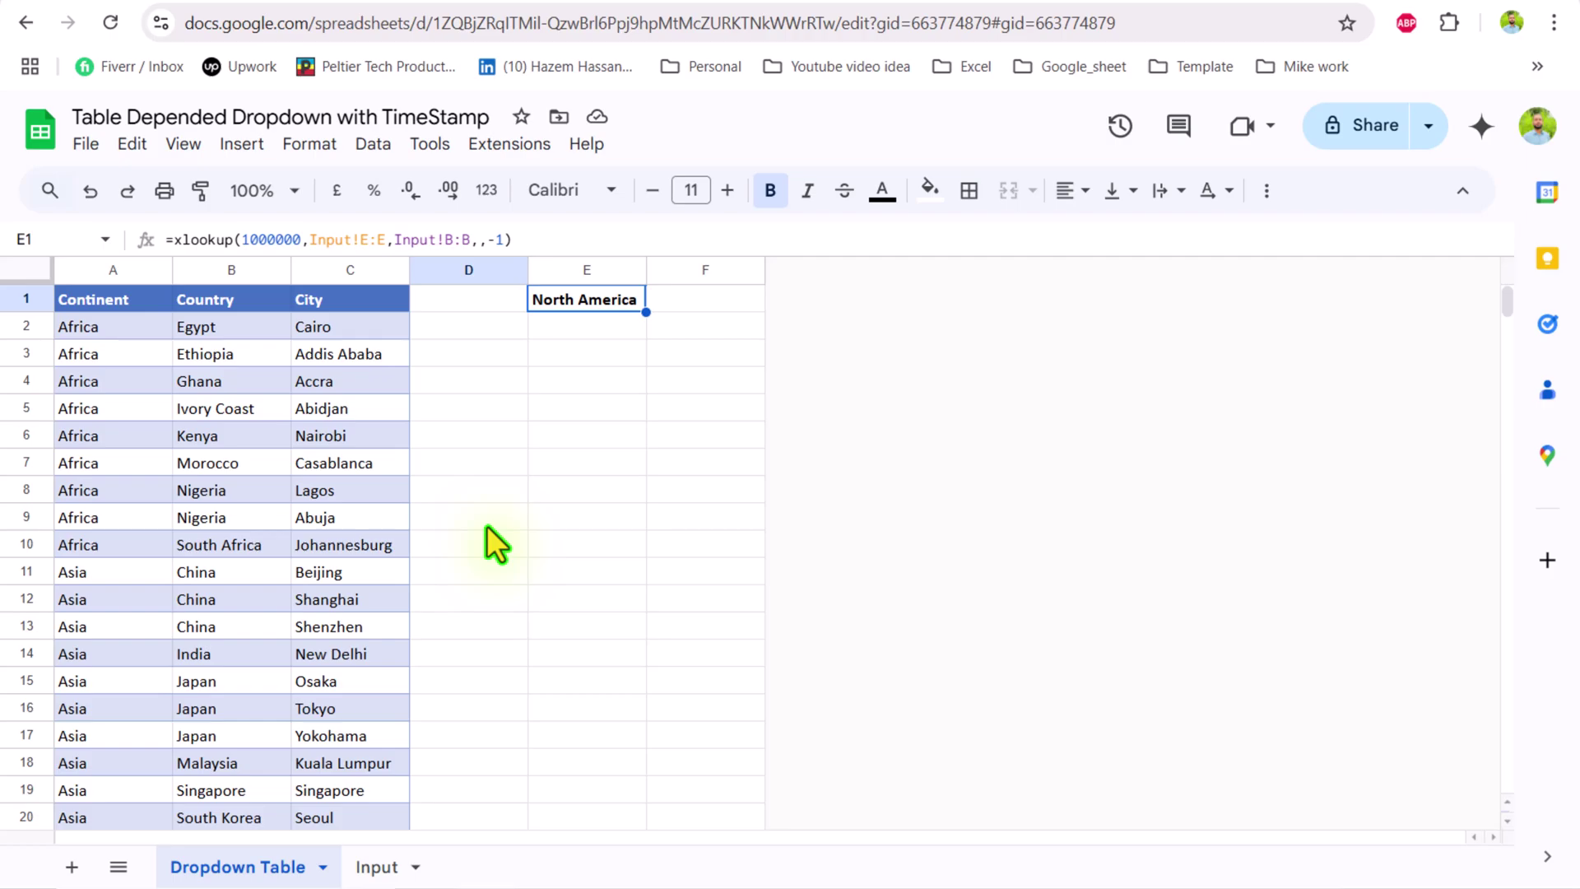
Change row 2's continent to Africa and confirm E1 now returns Africa.
{"action": "left_click", "coordinate": [368, 870]}
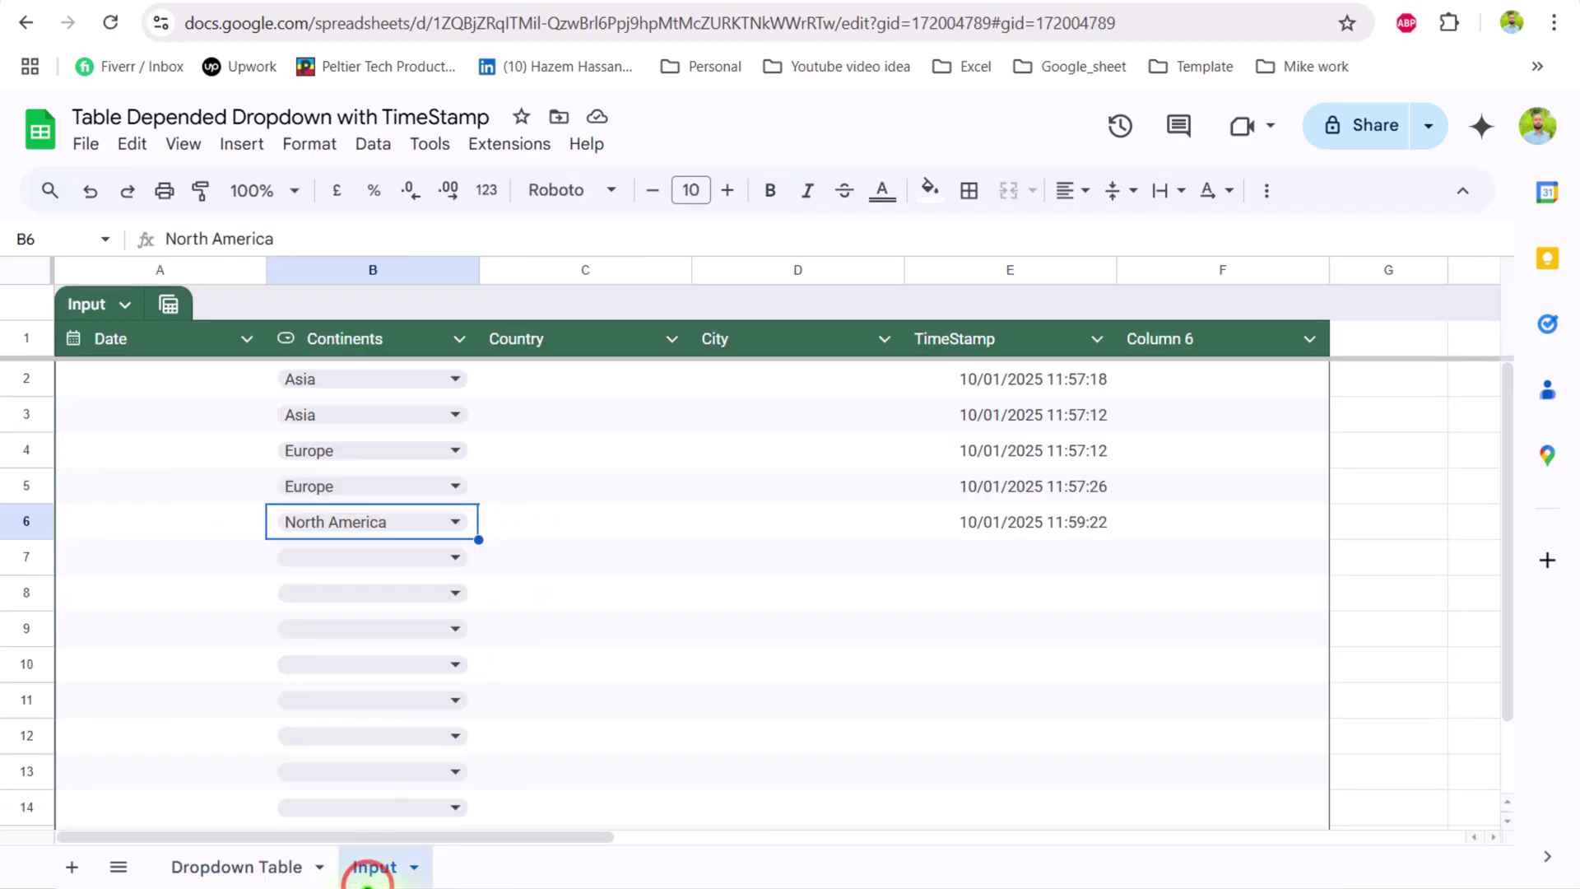
{"action": "left_click", "coordinate": [484, 450]}
{"action": "left_click", "coordinate": [452, 378]}
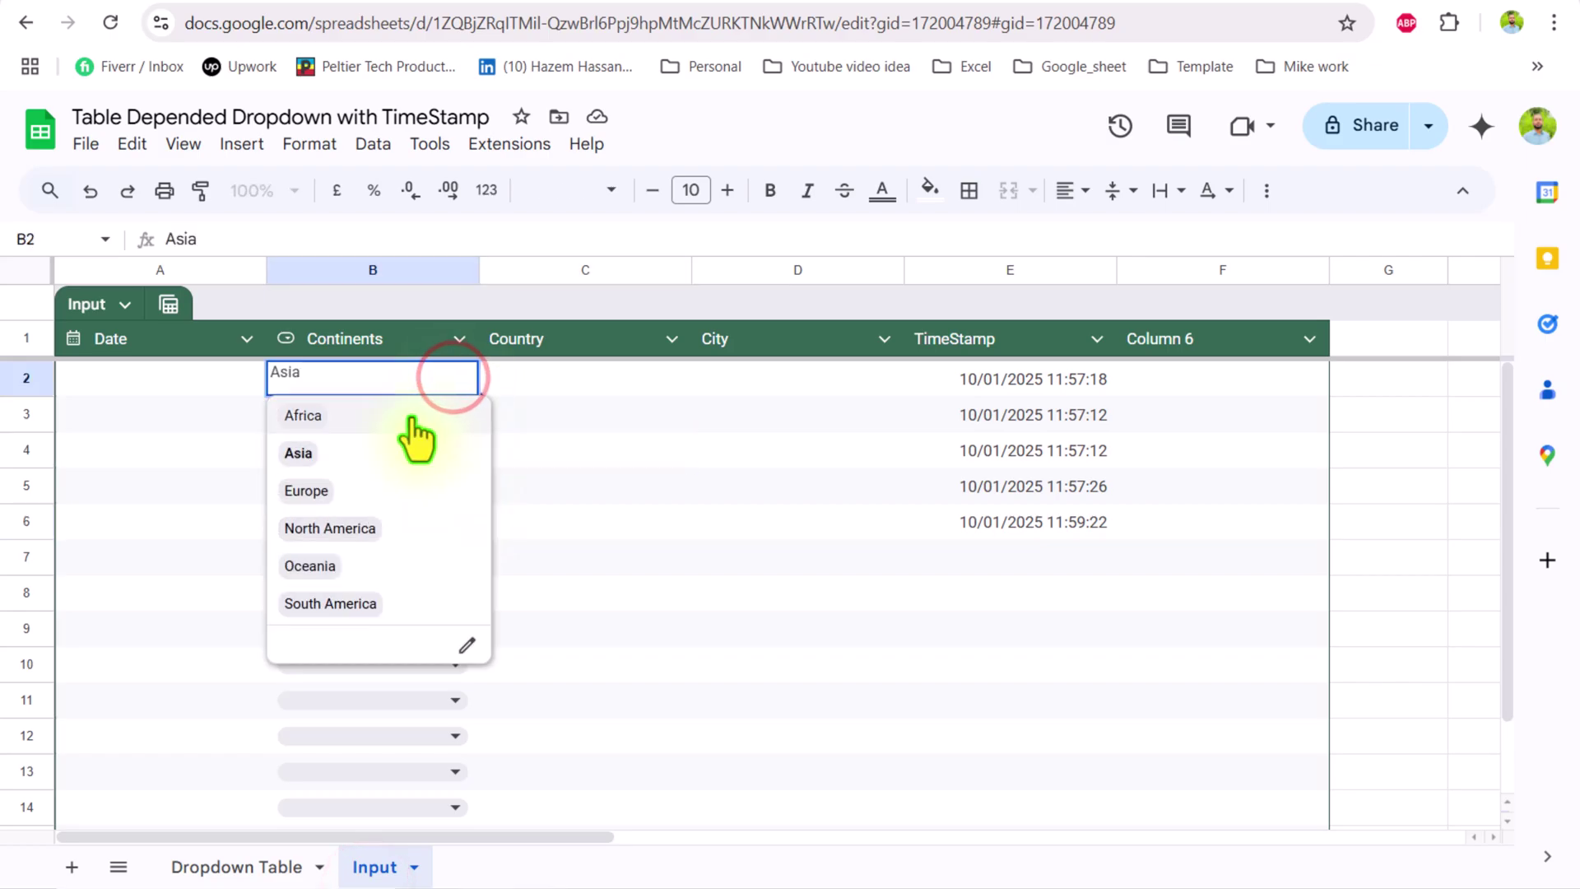
{"action": "left_click", "coordinate": [413, 416]}
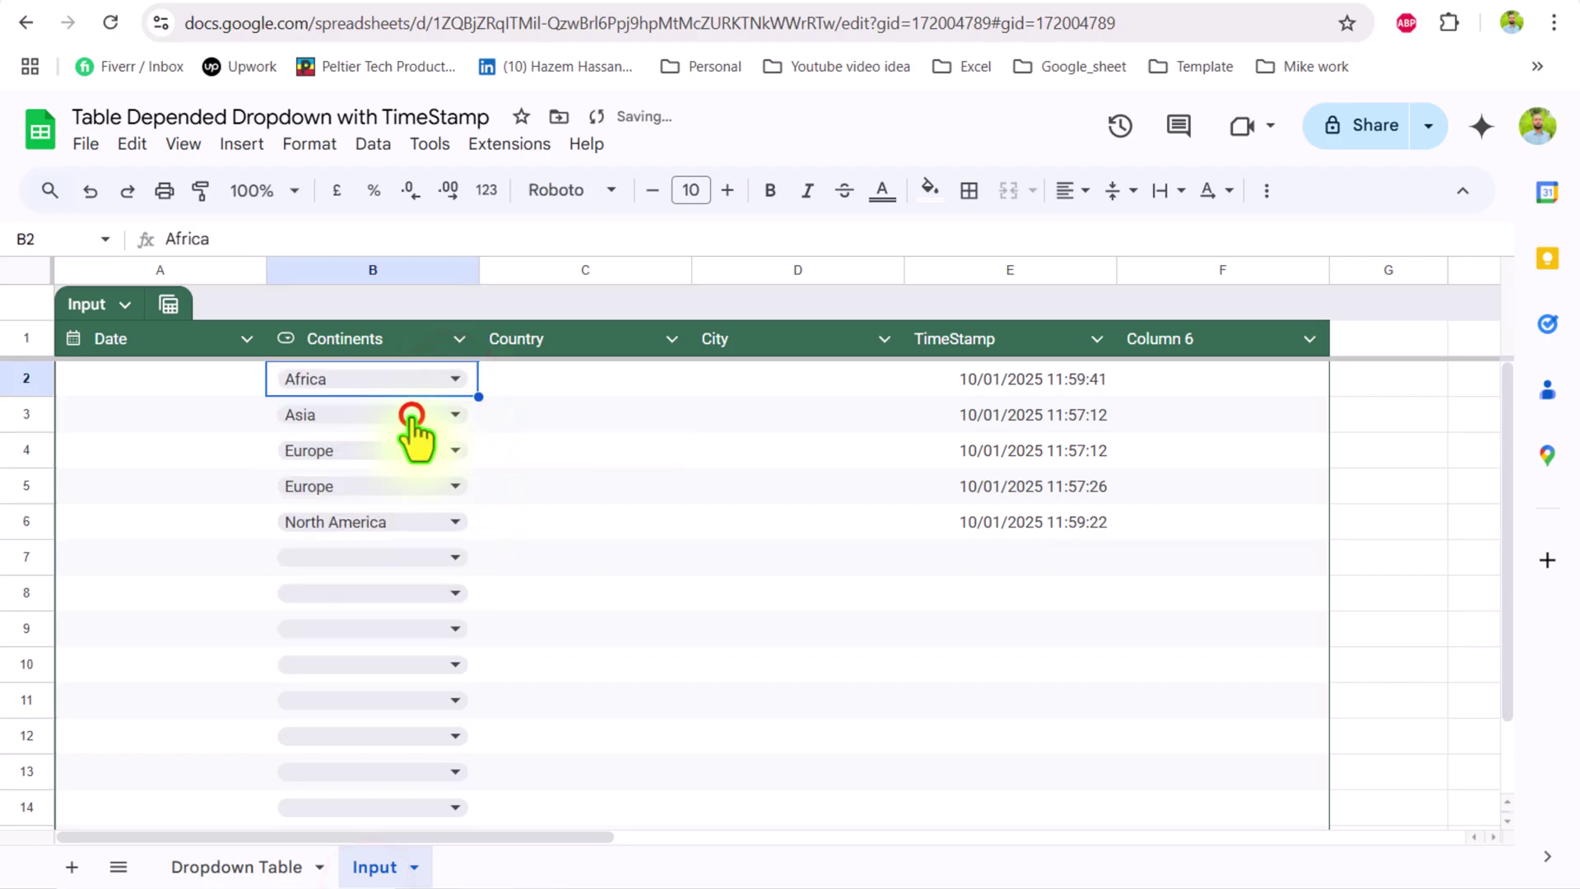
{"action": "left_click", "coordinate": [280, 871]}
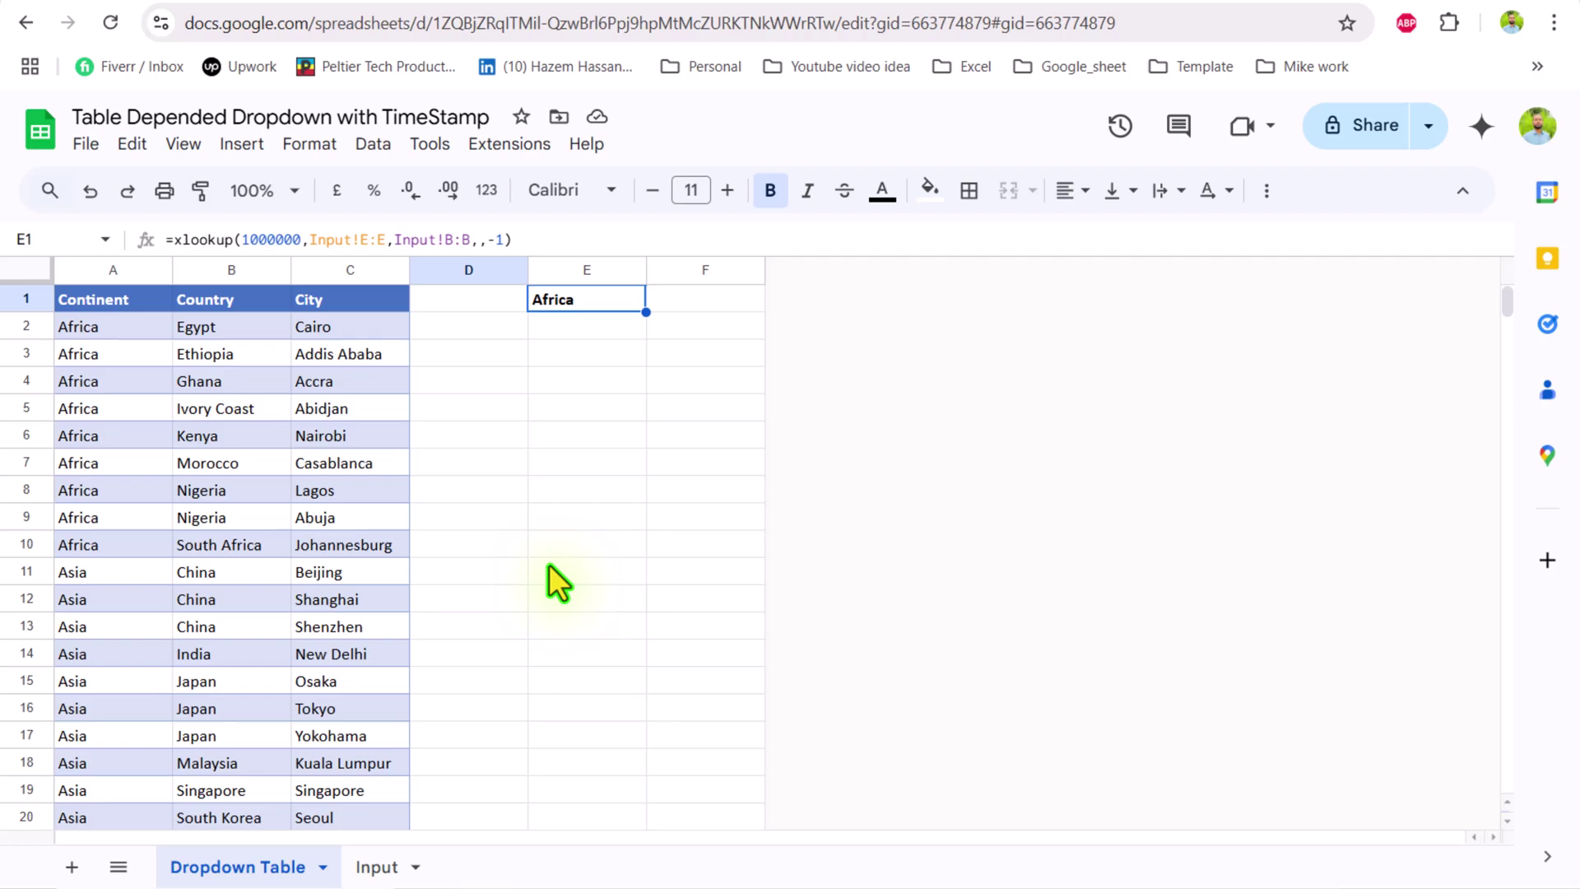
Enter =FILTER(B:B,A:A=E1) in Dropdown Table E2 to list the chosen continent's countries.
{"action": "left_click", "coordinate": [570, 323]}
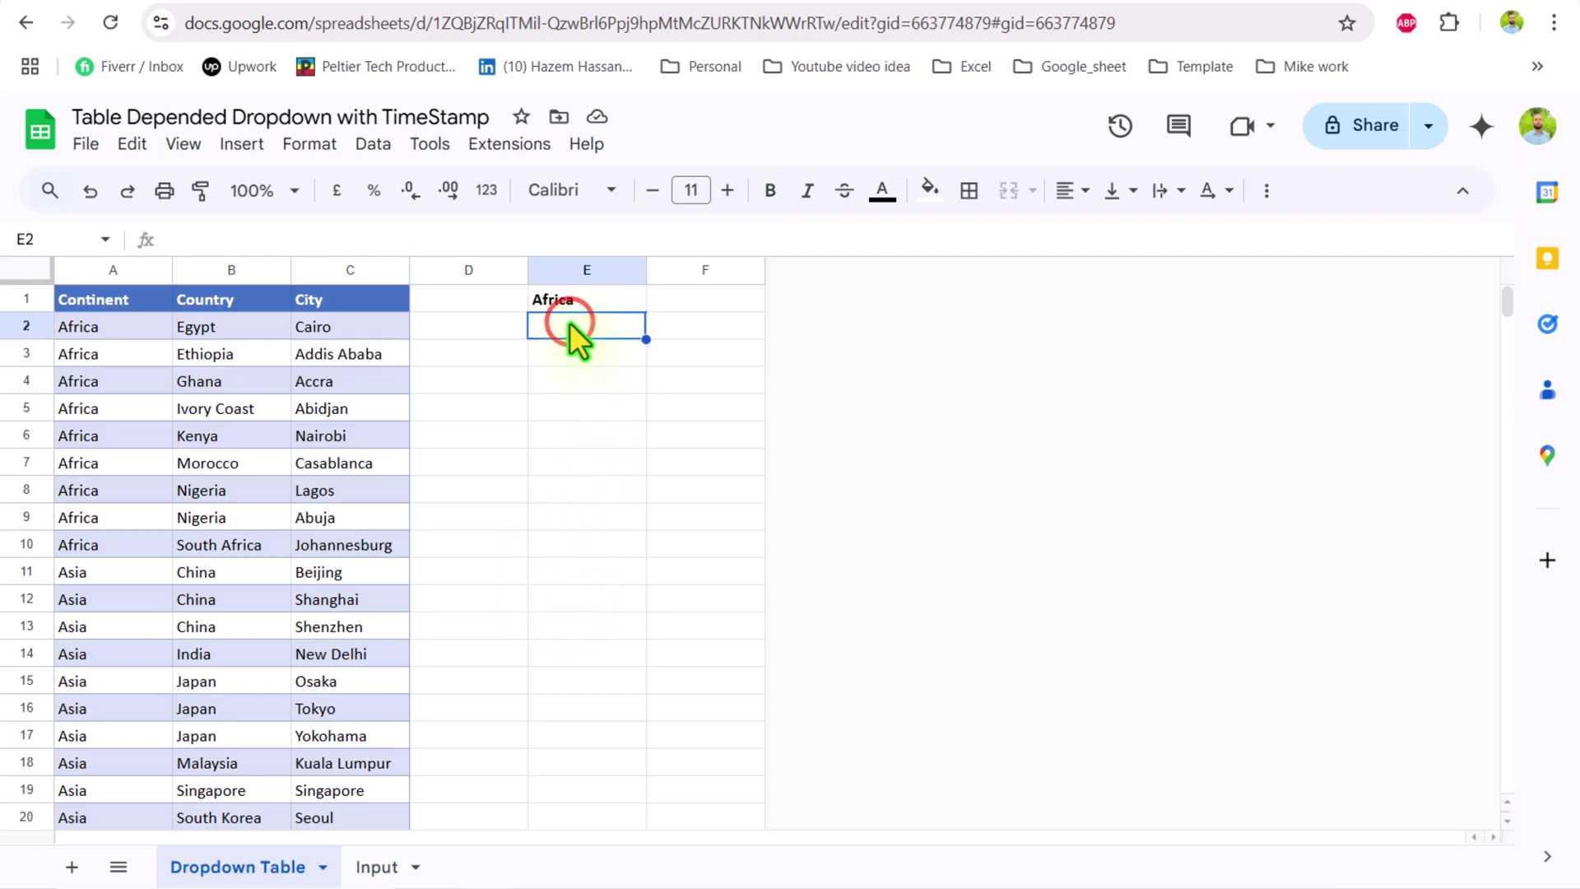
{"action": "type", "text": "=filter("}
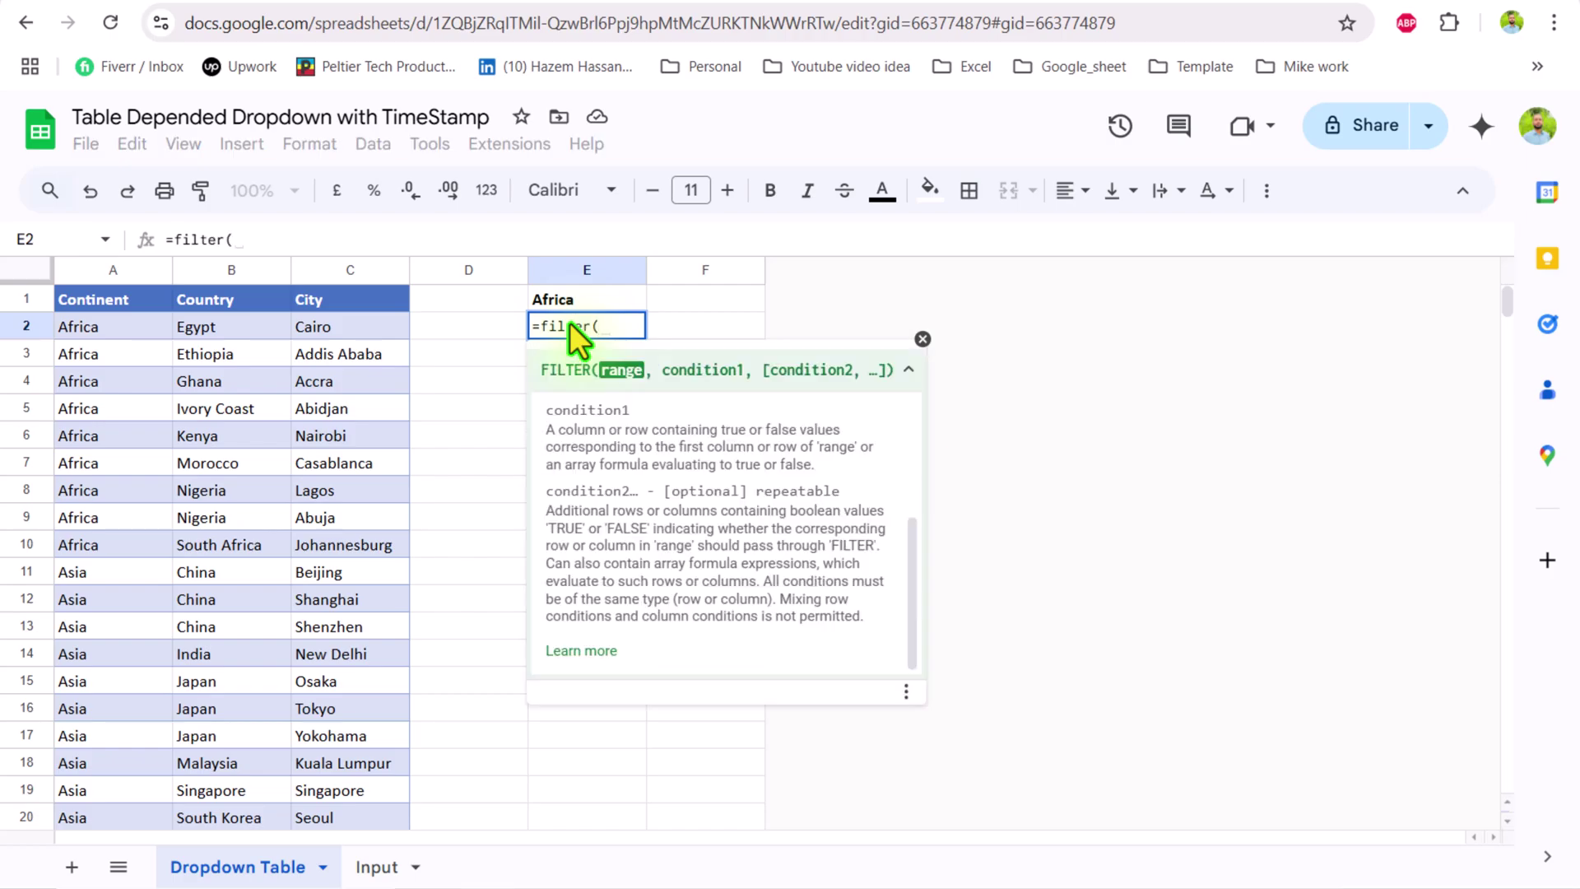
{"action": "left_click", "coordinate": [226, 272]}
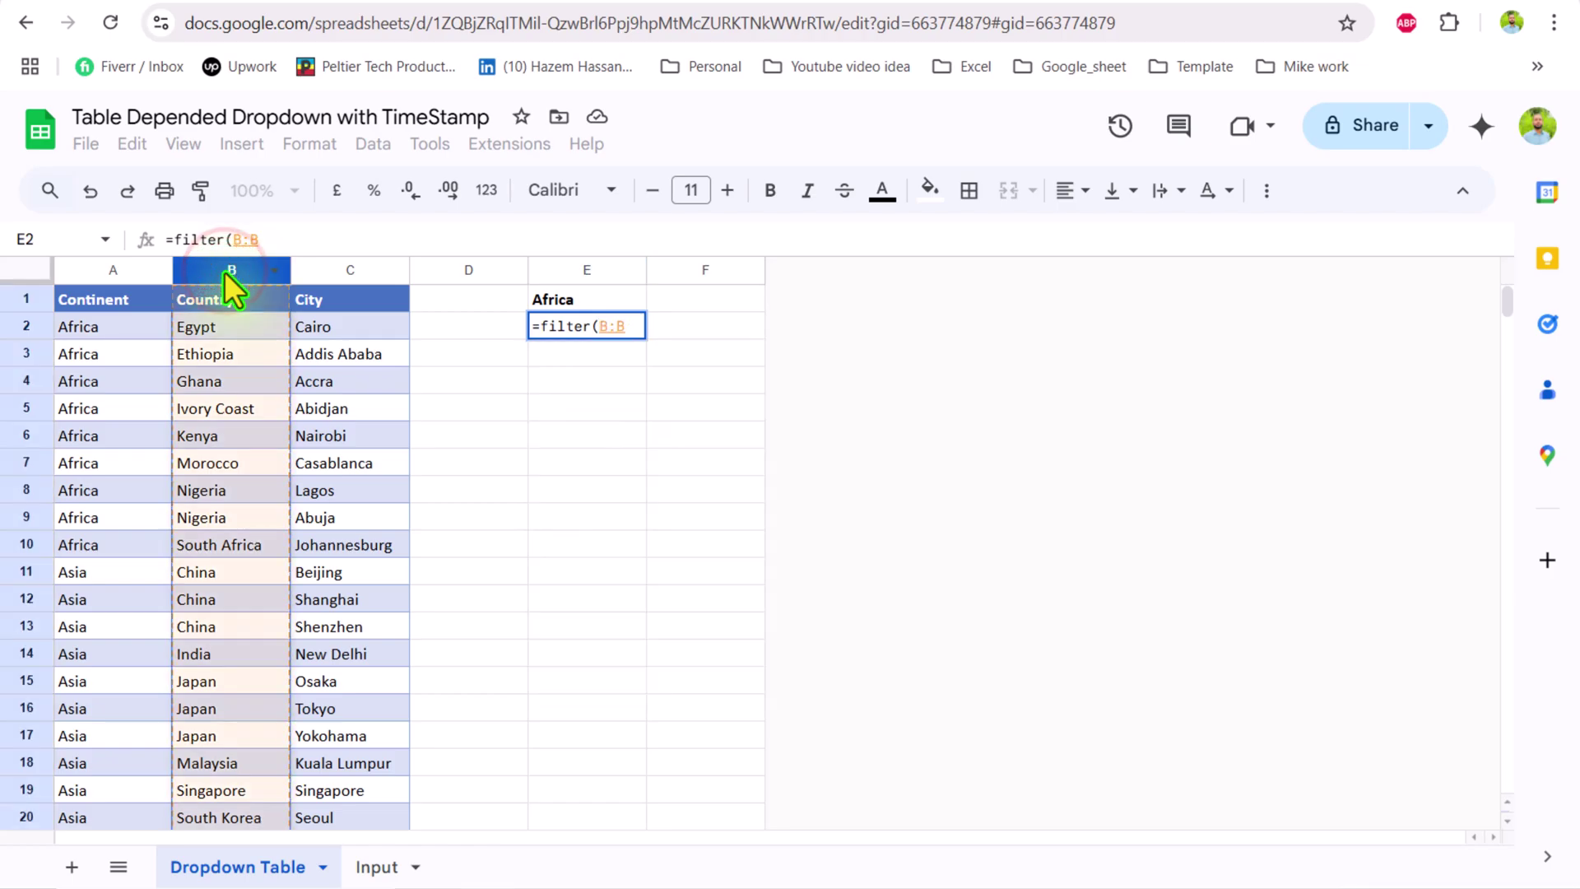
{"action": "type", "text": ","}
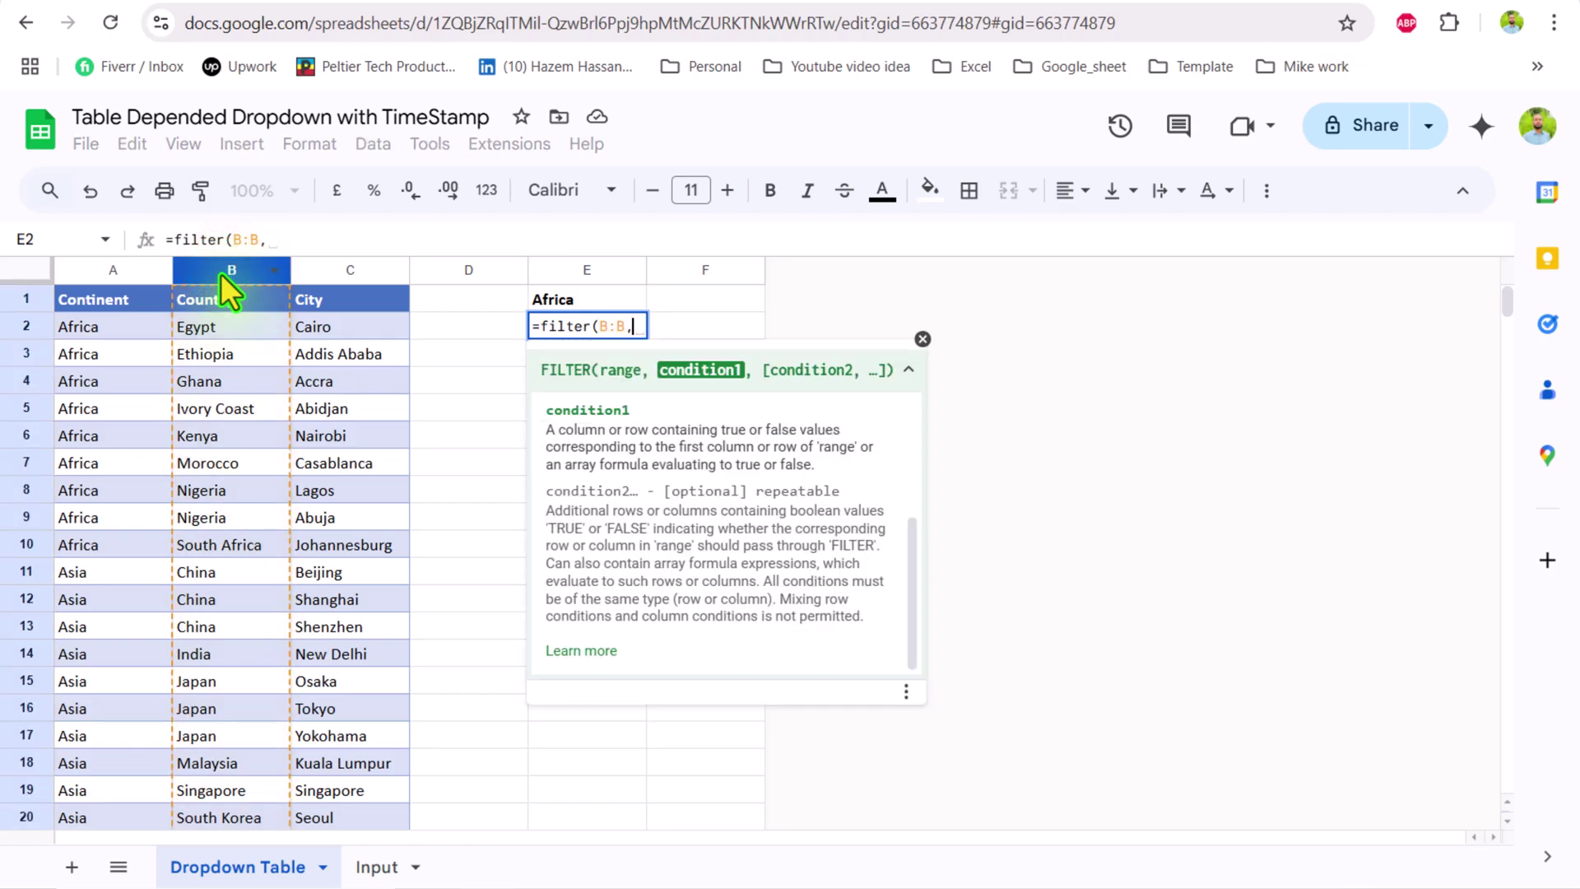
{"action": "left_click", "coordinate": [127, 270]}
{"action": "type", "text": "="}
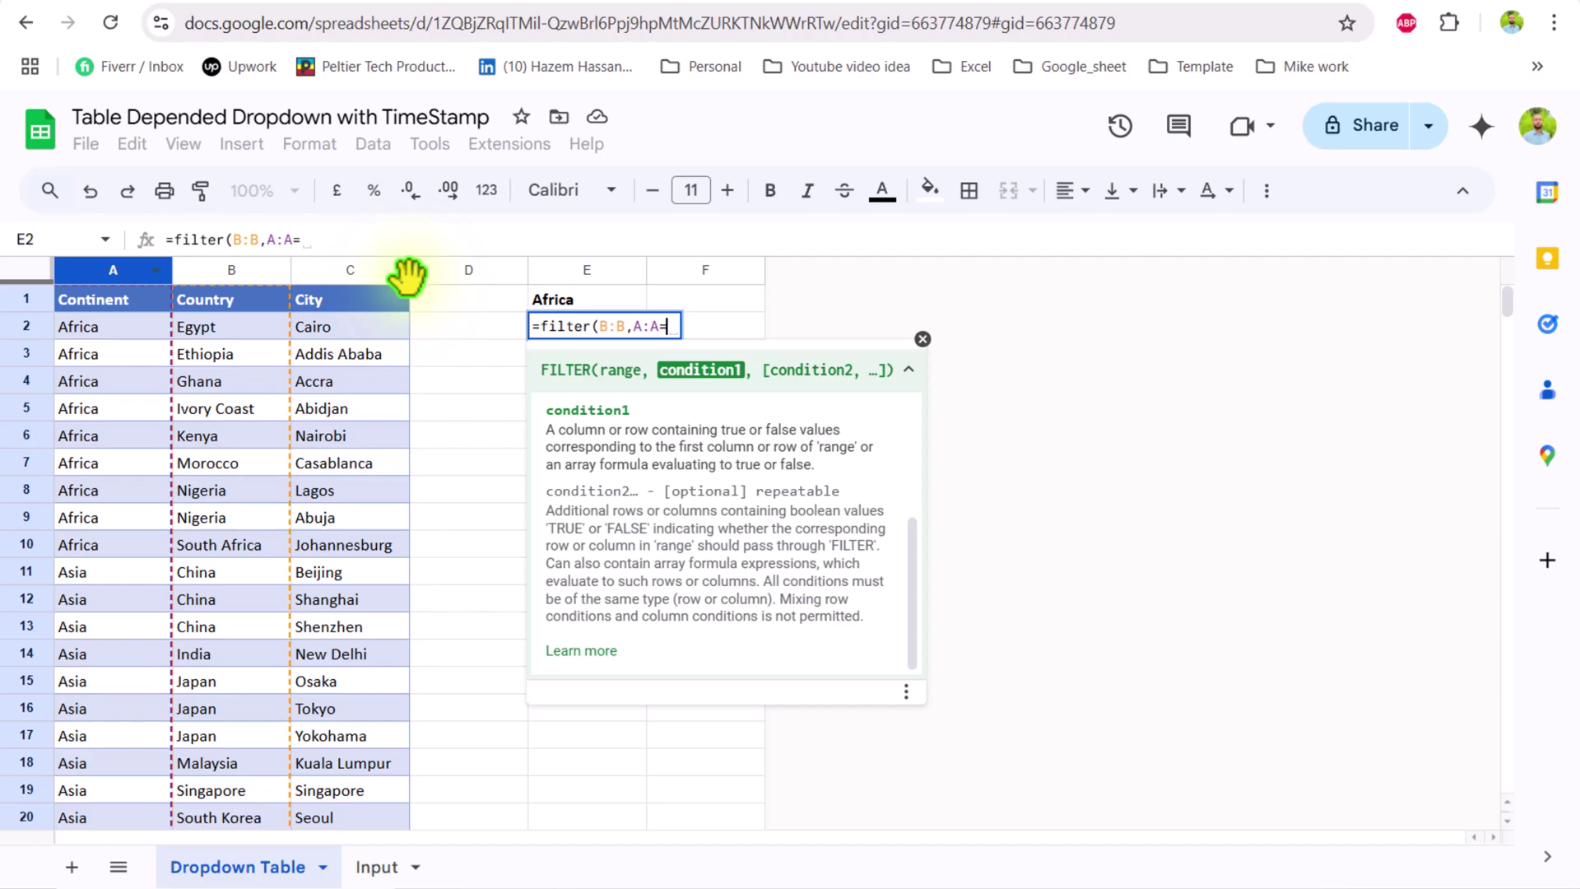
{"action": "left_click", "coordinate": [555, 298]}
{"action": "type", "text": ")"}
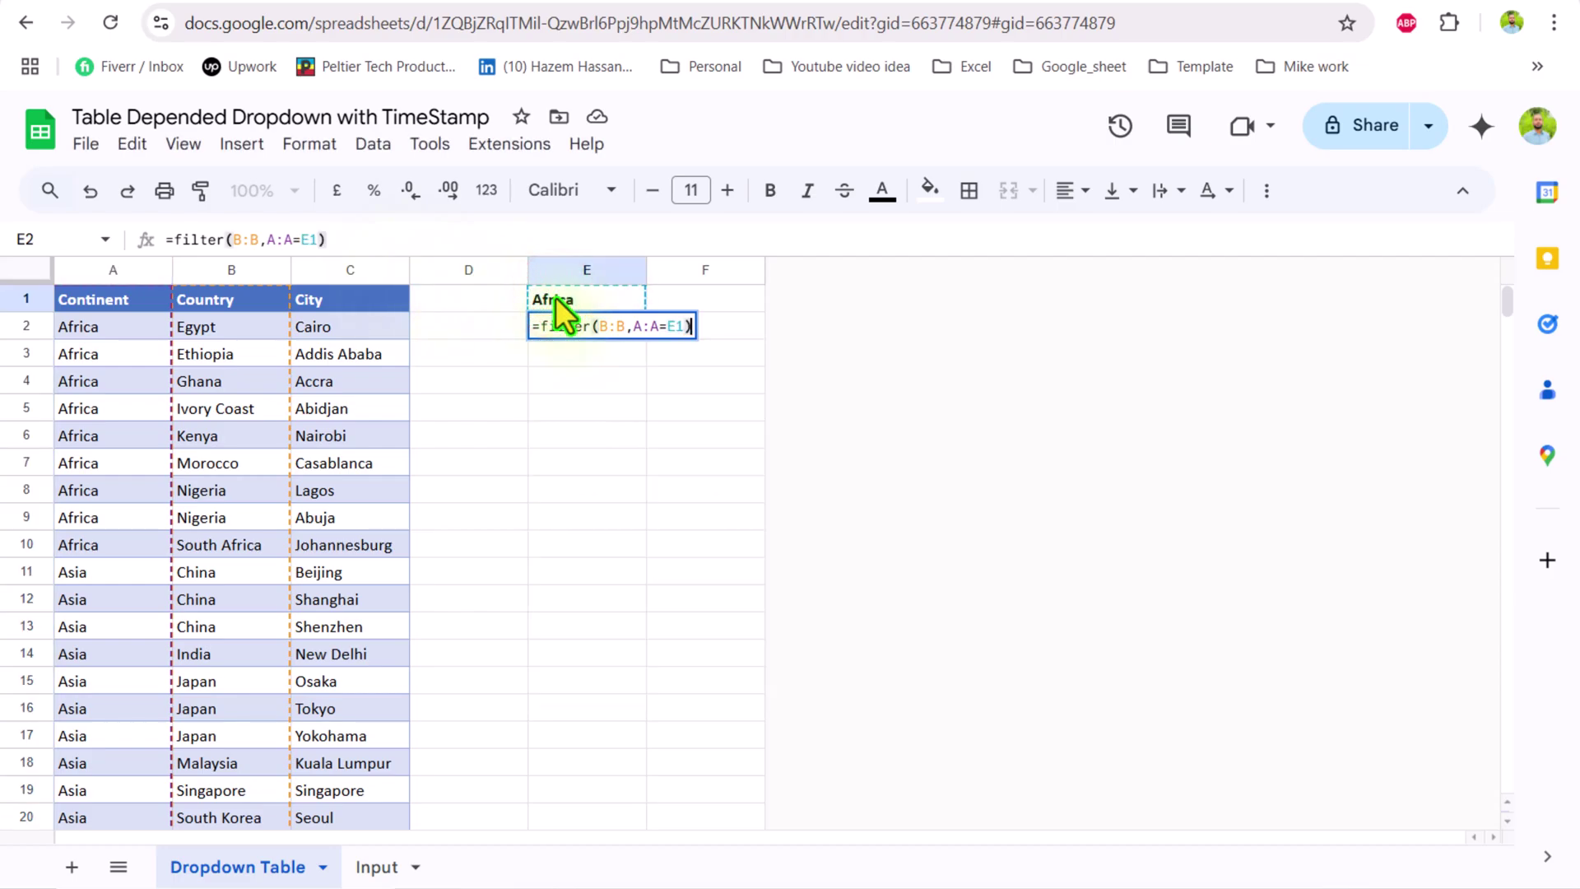
{"action": "key", "text": "Return"}
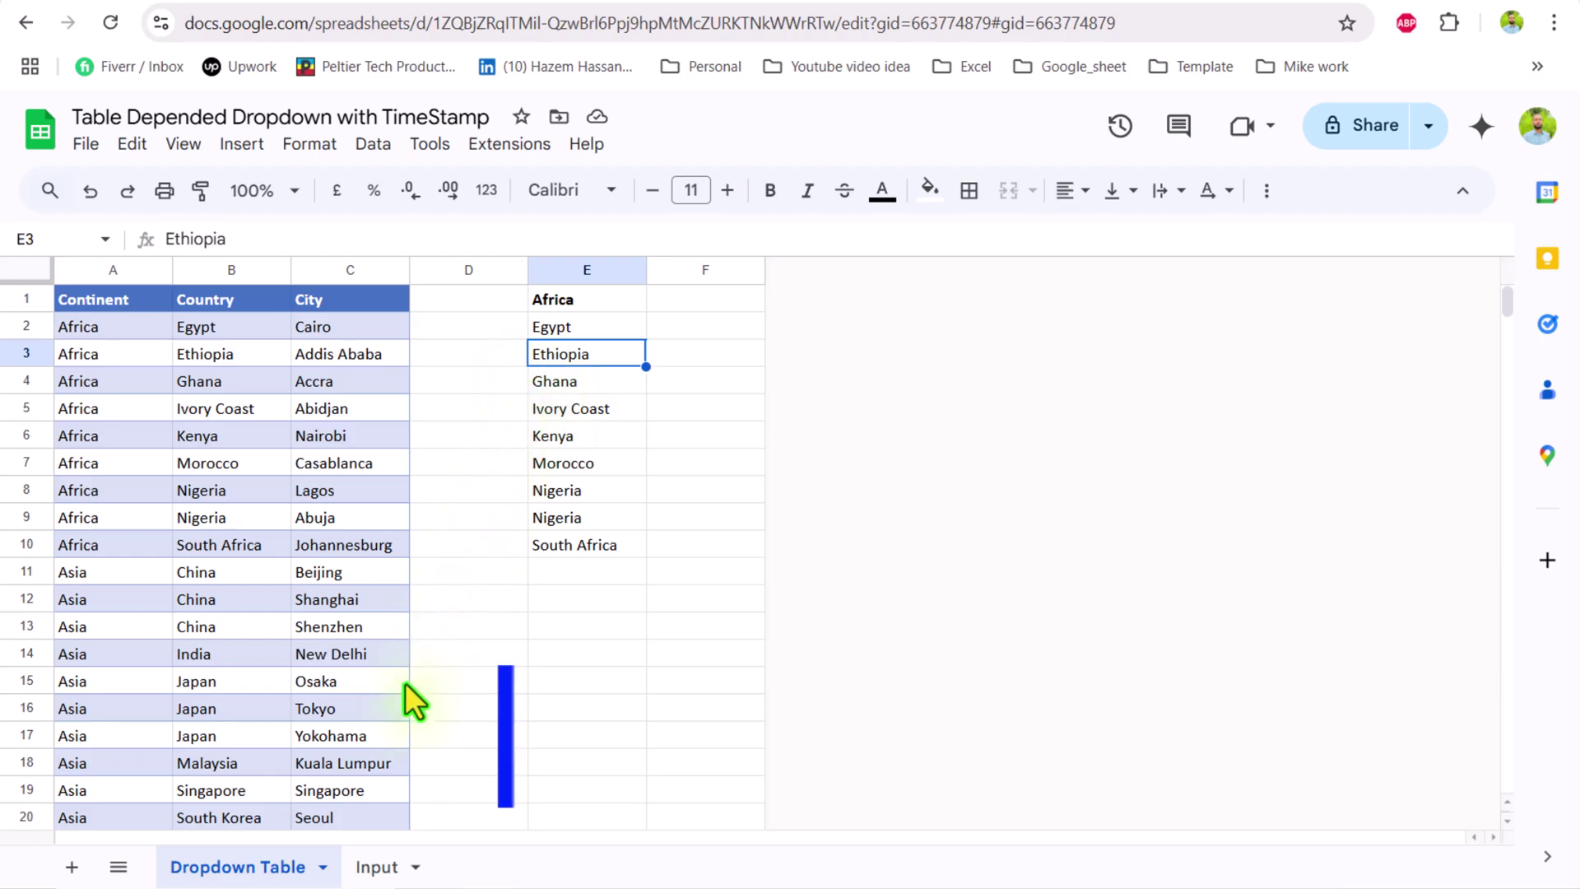
{"action": "left_click", "coordinate": [378, 867]}
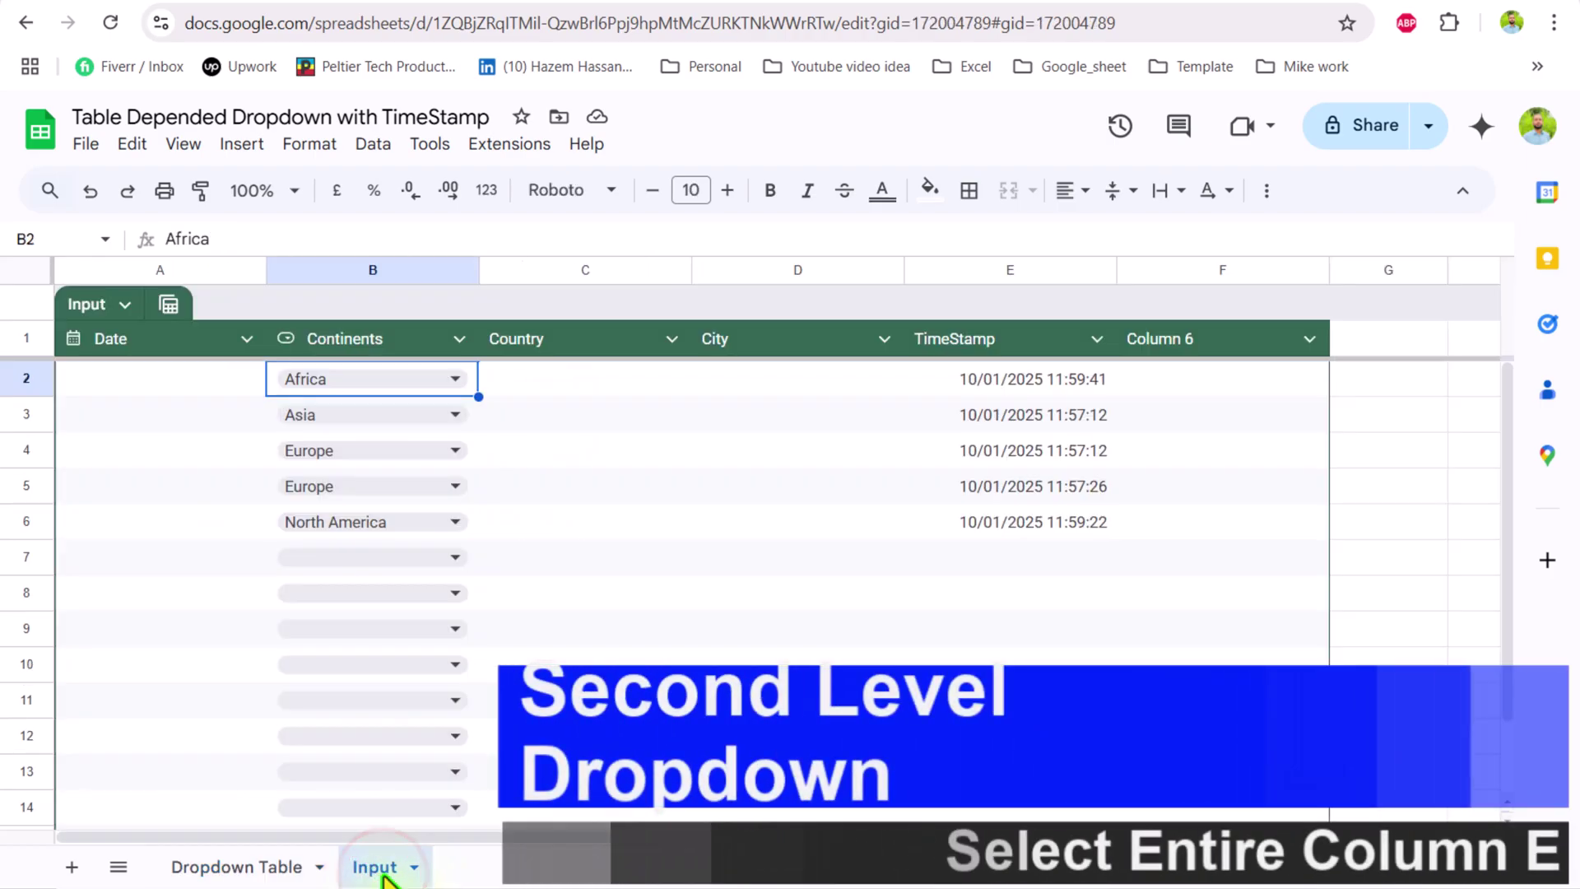
Turn the Input table's Country column into a drop-down sourced from a range.
{"action": "left_click", "coordinate": [671, 338]}
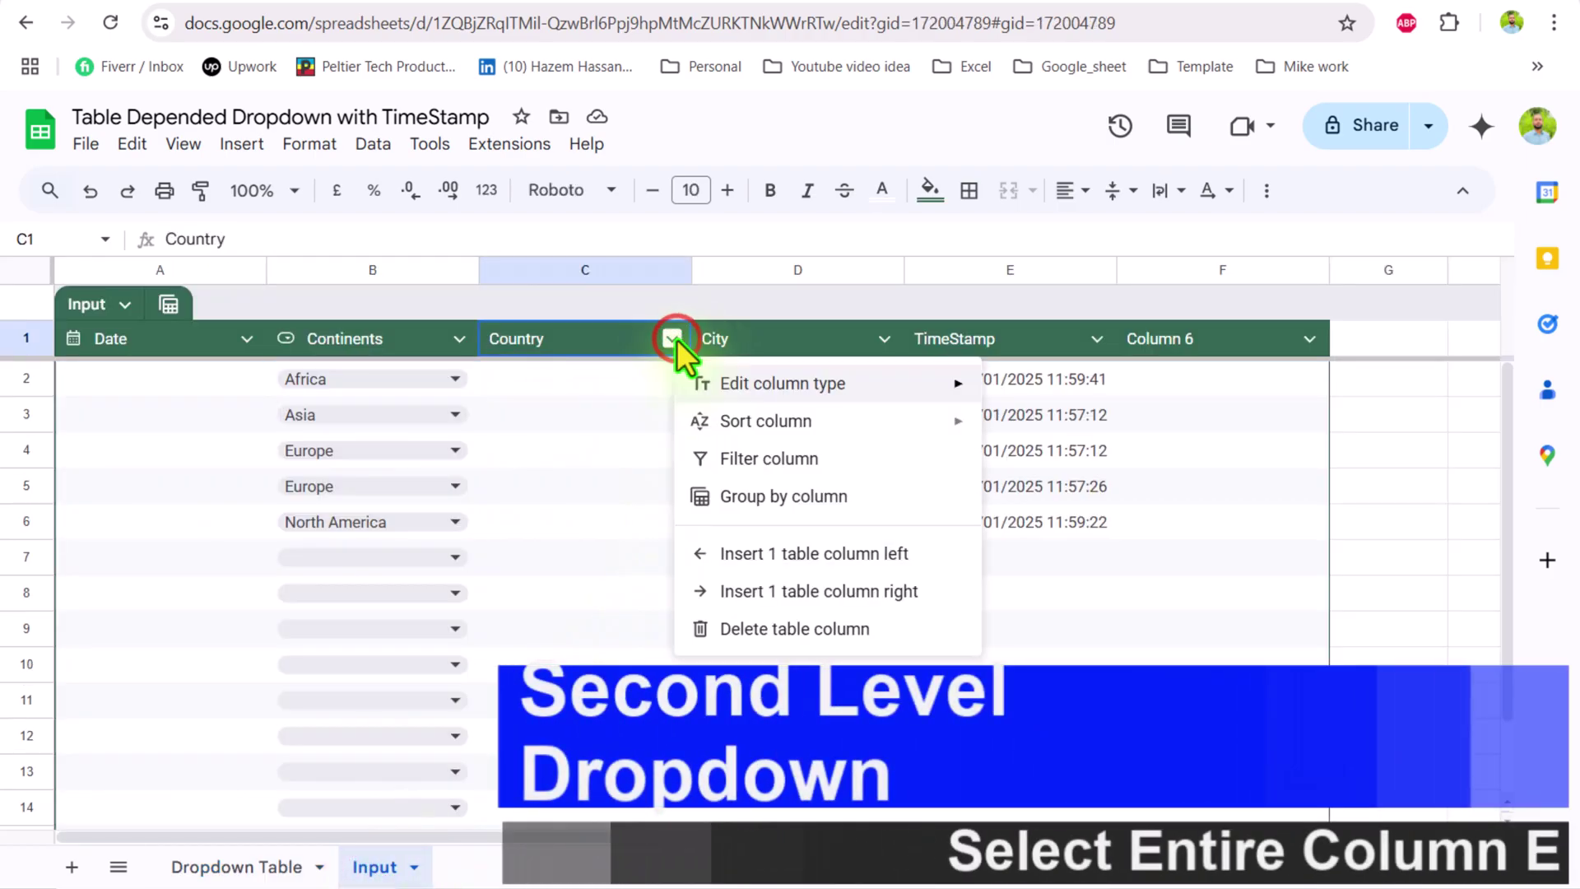
{"action": "mouse_move", "coordinate": [769, 387]}
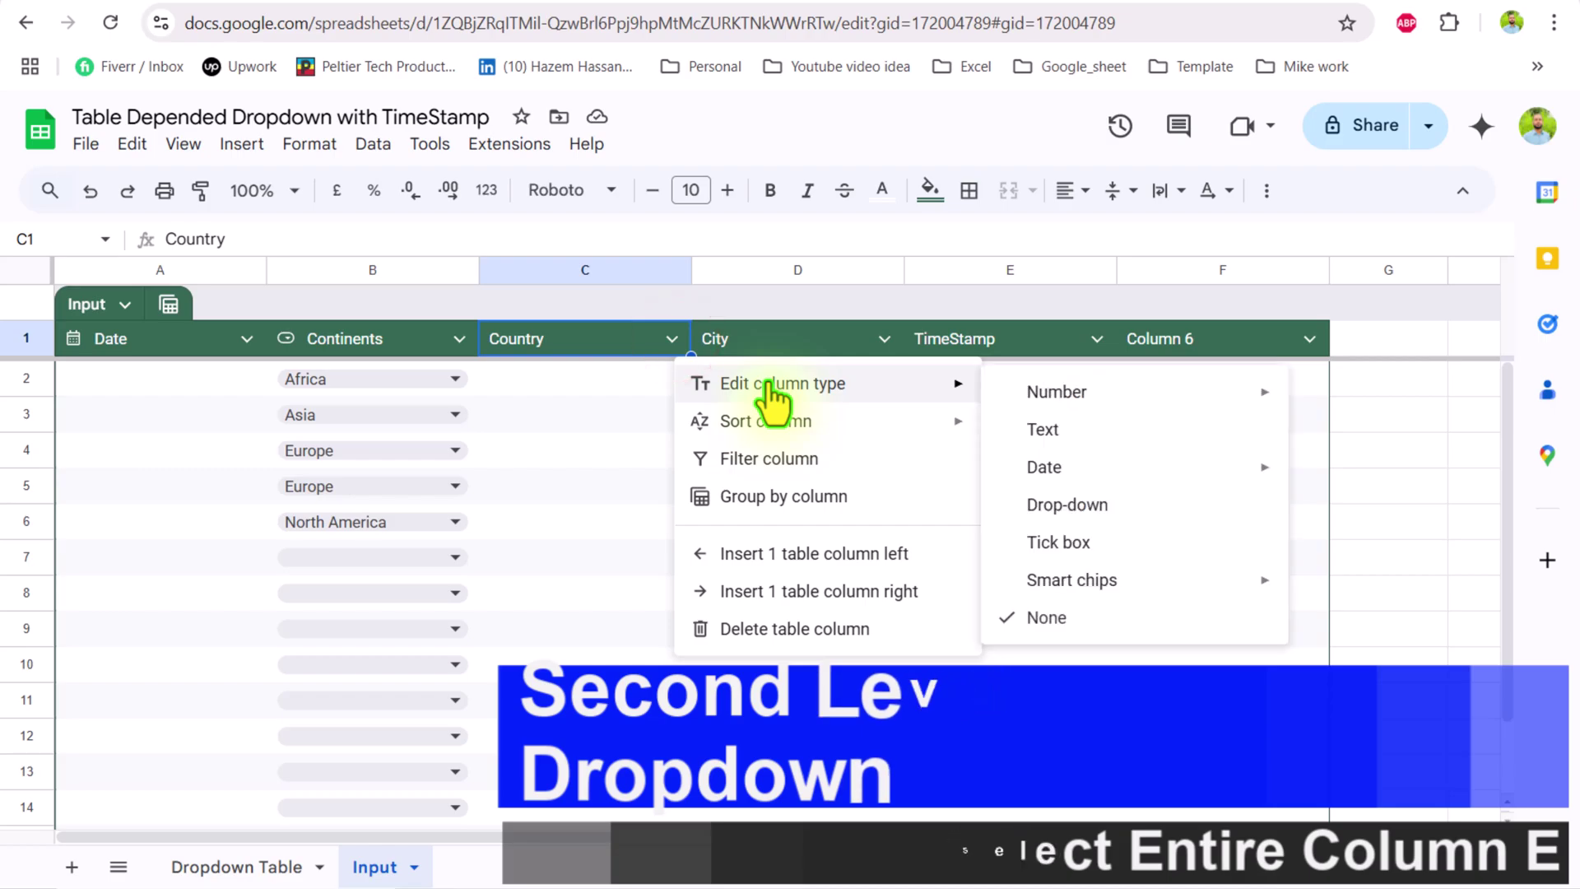
{"action": "left_click", "coordinate": [1133, 504]}
{"action": "left_click", "coordinate": [1434, 409]}
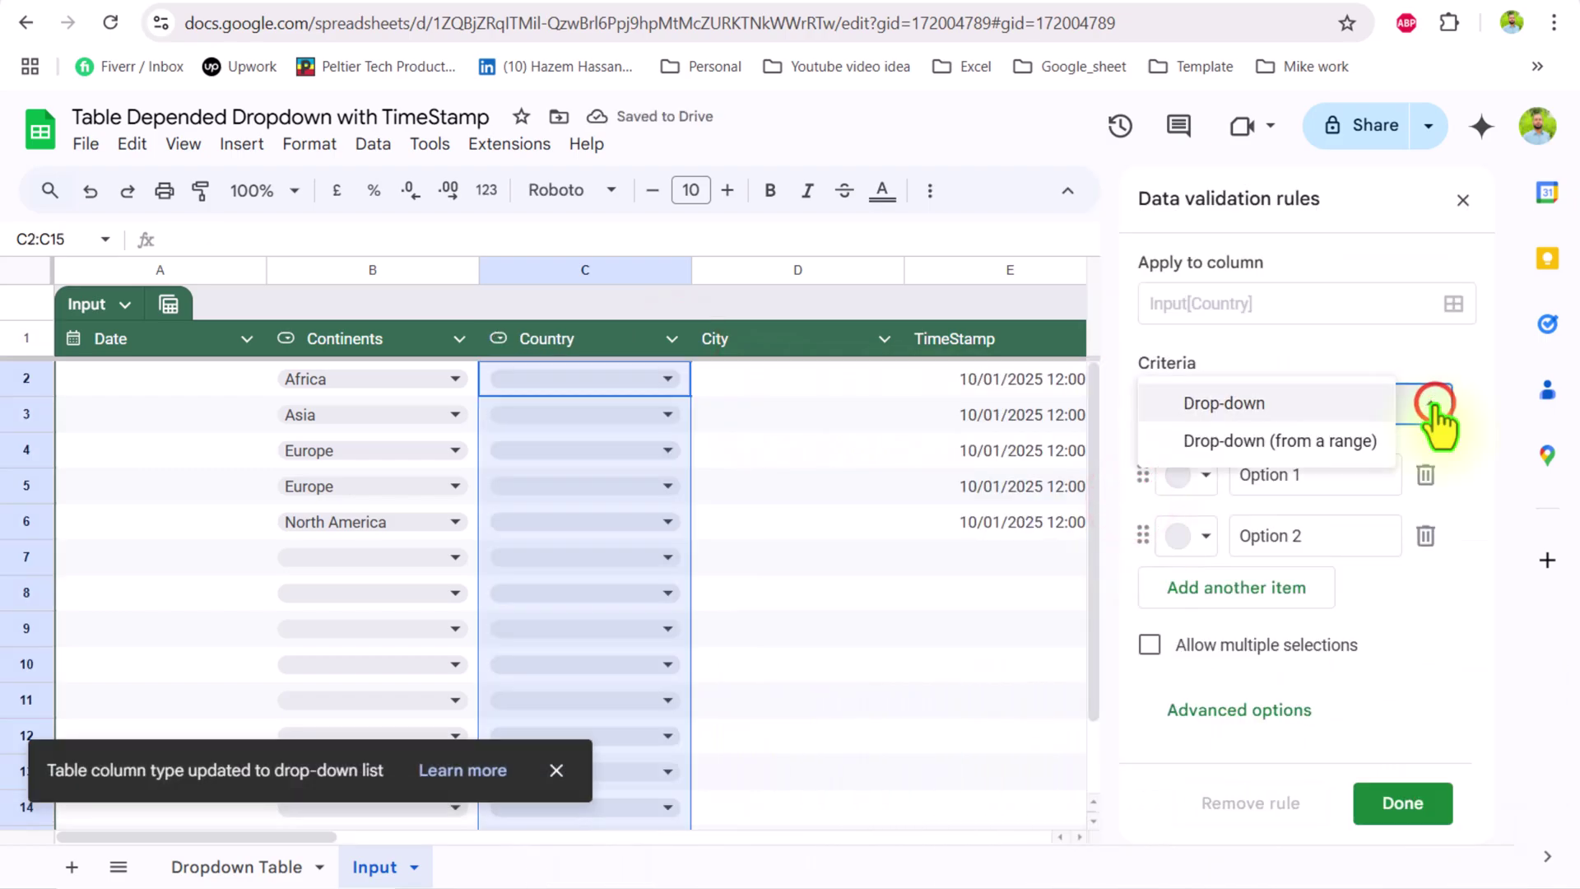
{"action": "left_click", "coordinate": [1337, 442]}
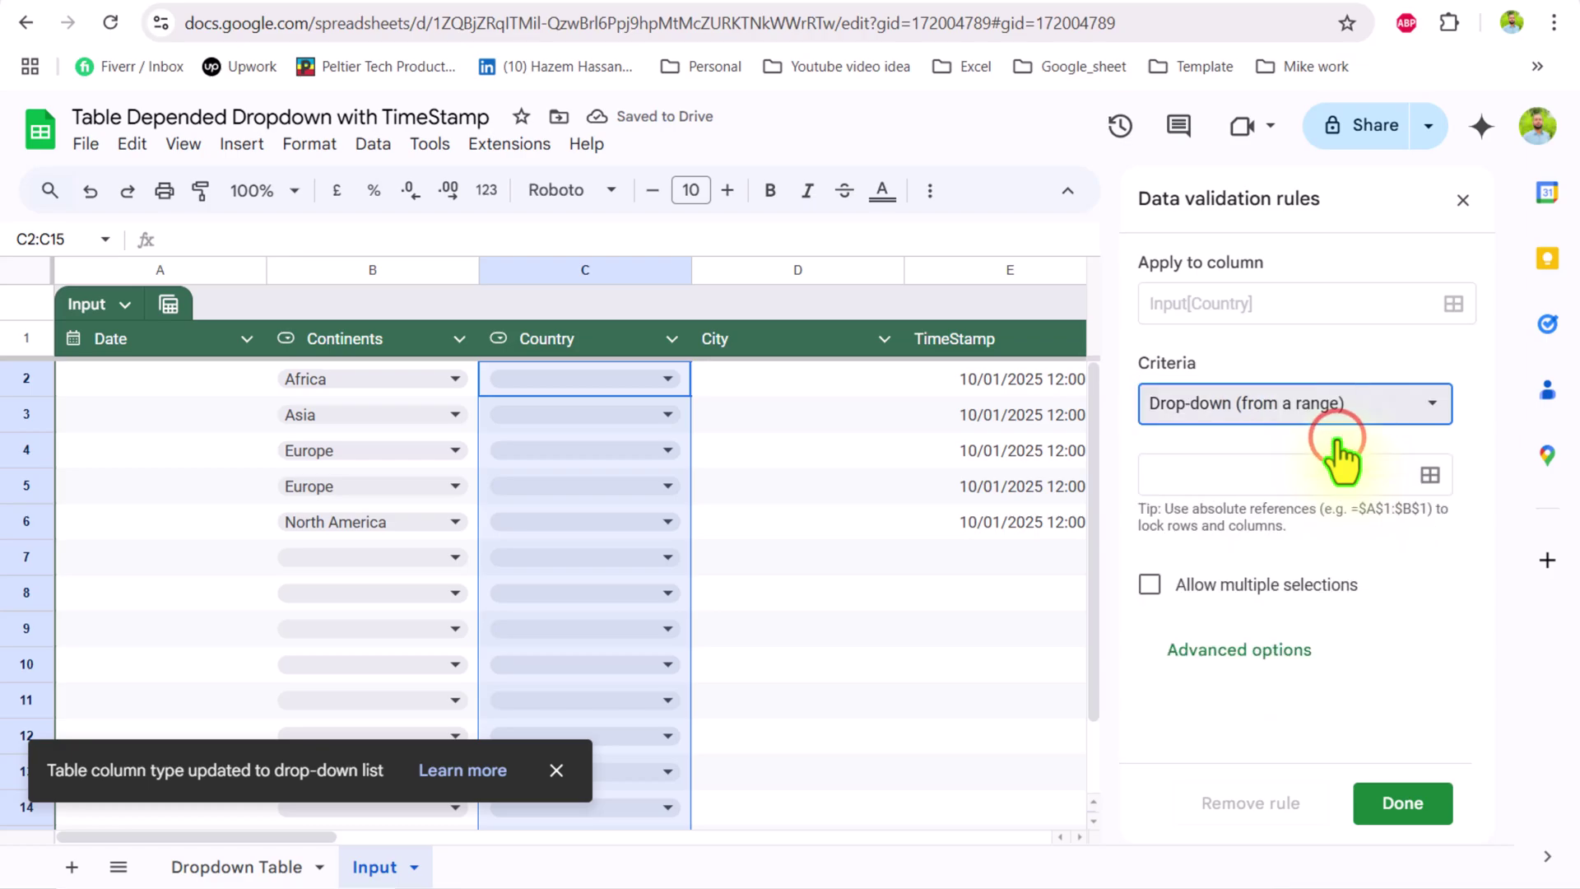
Set the Country drop-down's source to 'Dropdown Table'!E2:E and save the rule.
{"action": "left_click", "coordinate": [1436, 477]}
{"action": "left_click", "coordinate": [819, 484]}
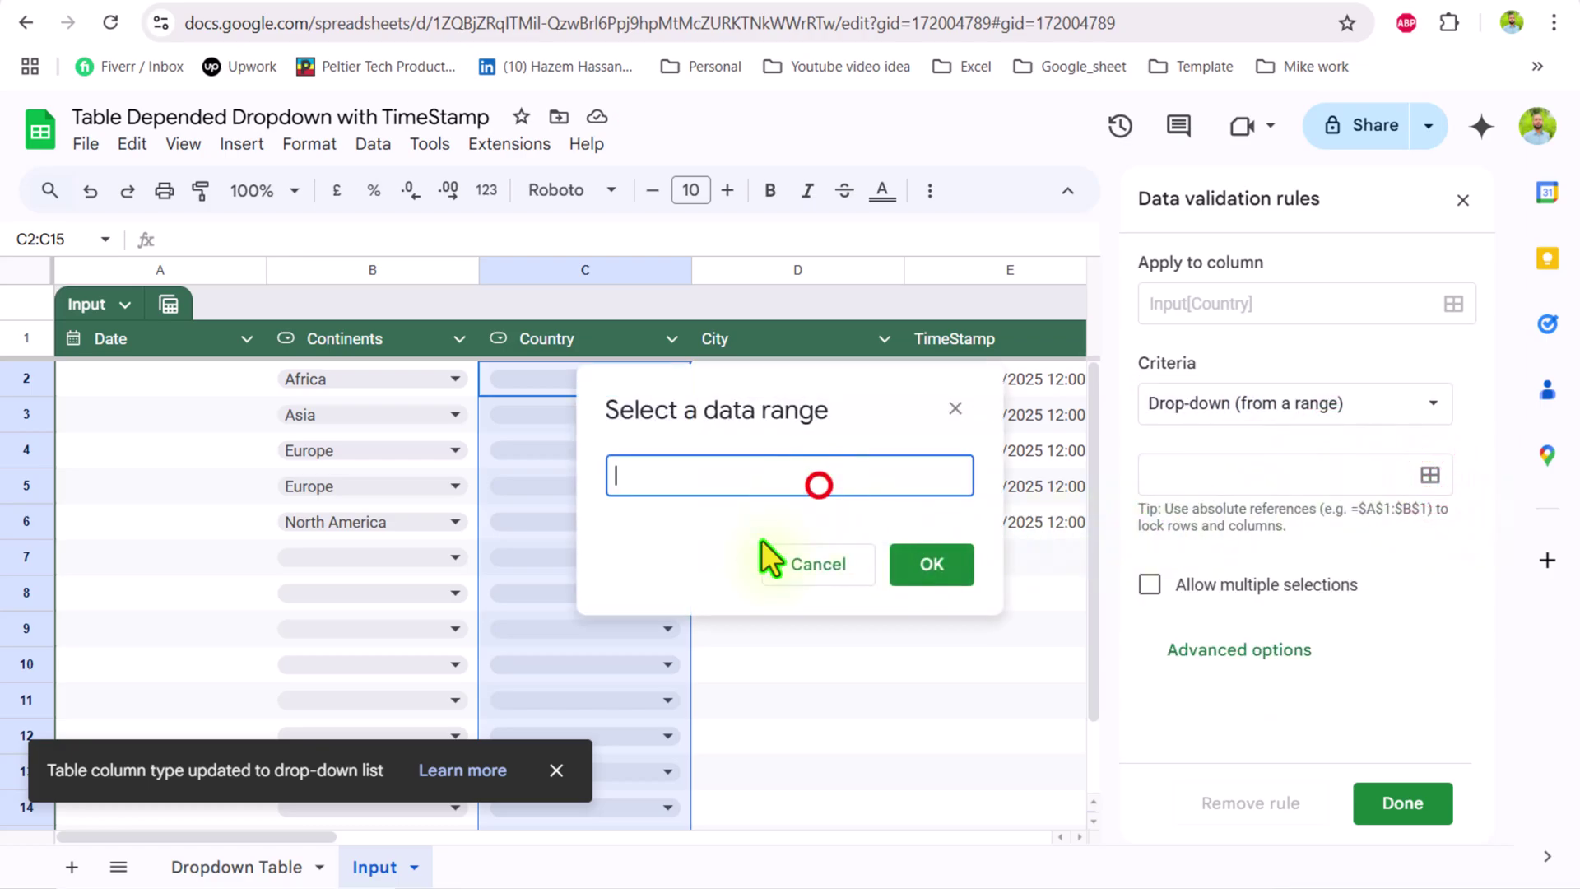
{"action": "left_click", "coordinate": [238, 871]}
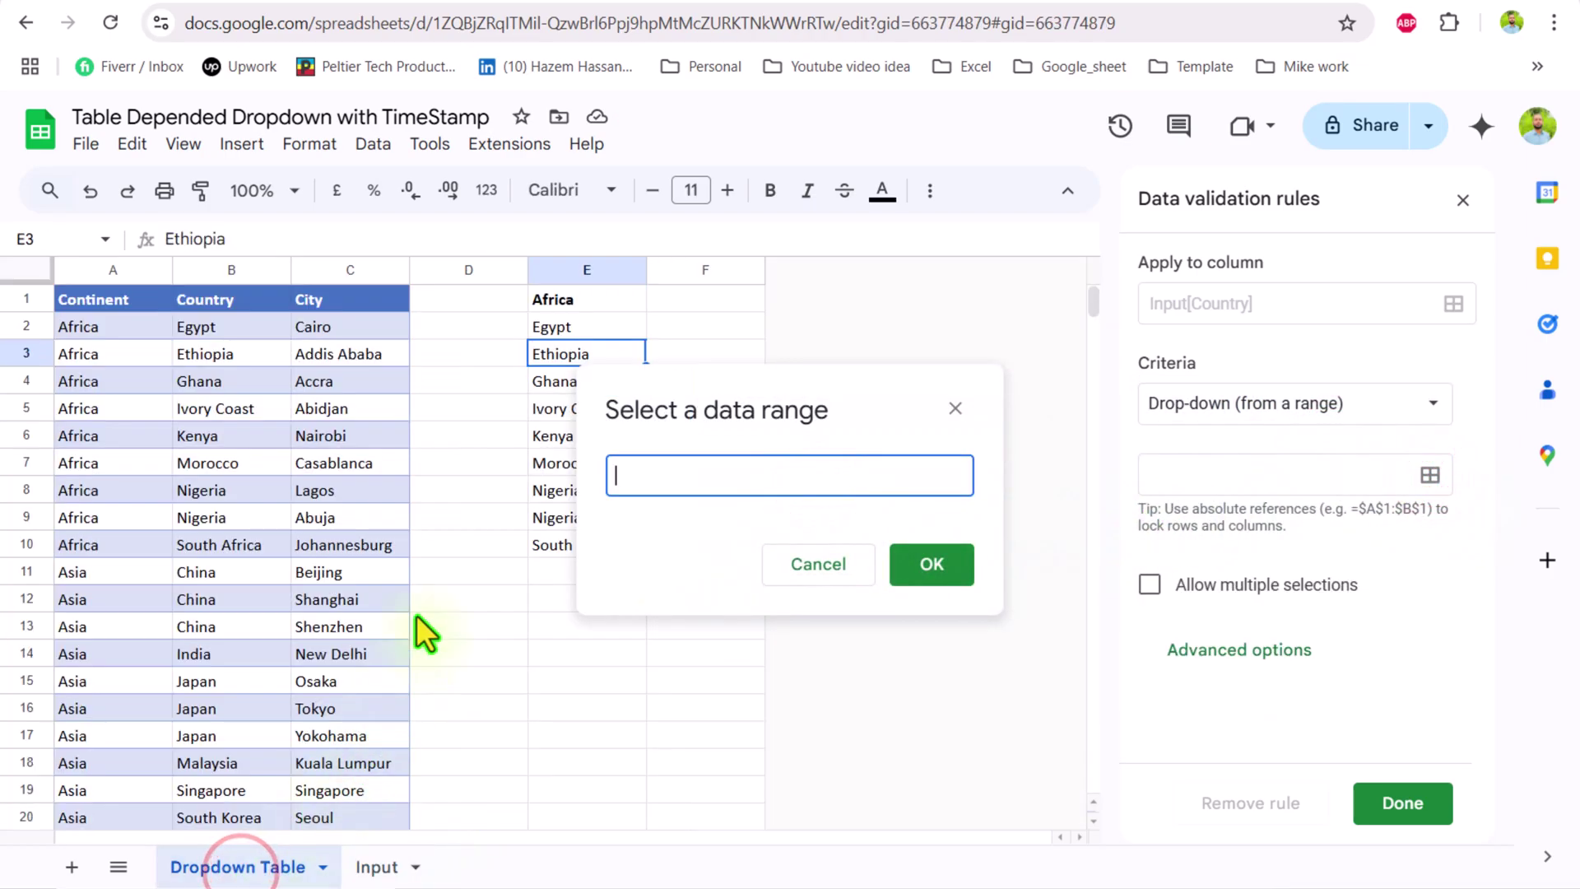
{"action": "left_click_drag", "start_coordinate": [556, 328], "coordinate": [575, 432]}
{"action": "left_click", "coordinate": [850, 484]}
{"action": "key", "text": "BackSpace"}
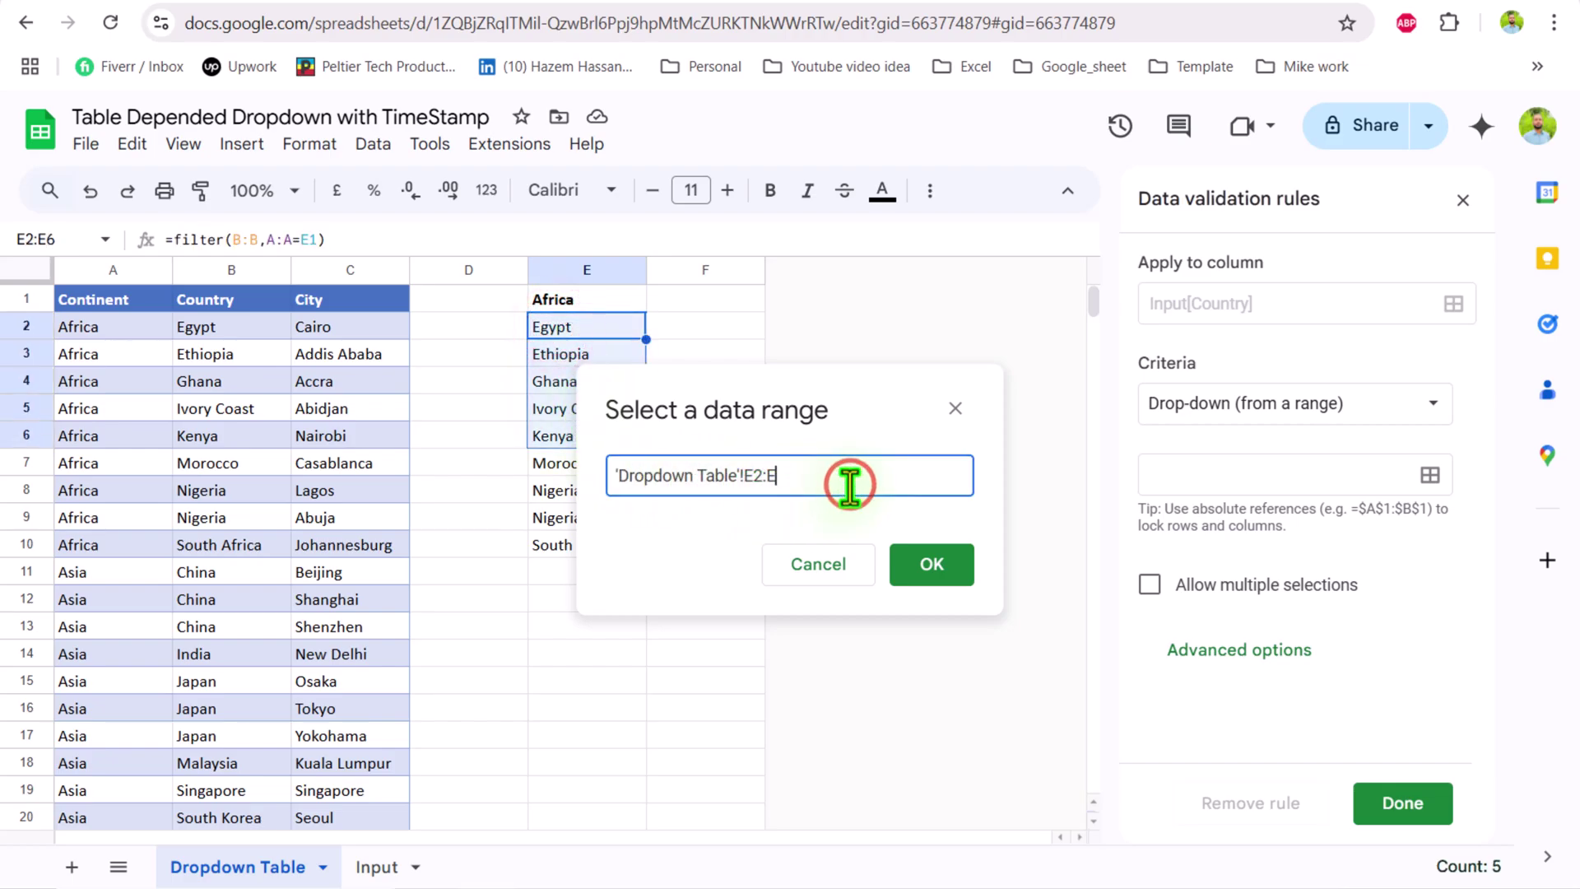
{"action": "left_click", "coordinate": [955, 566]}
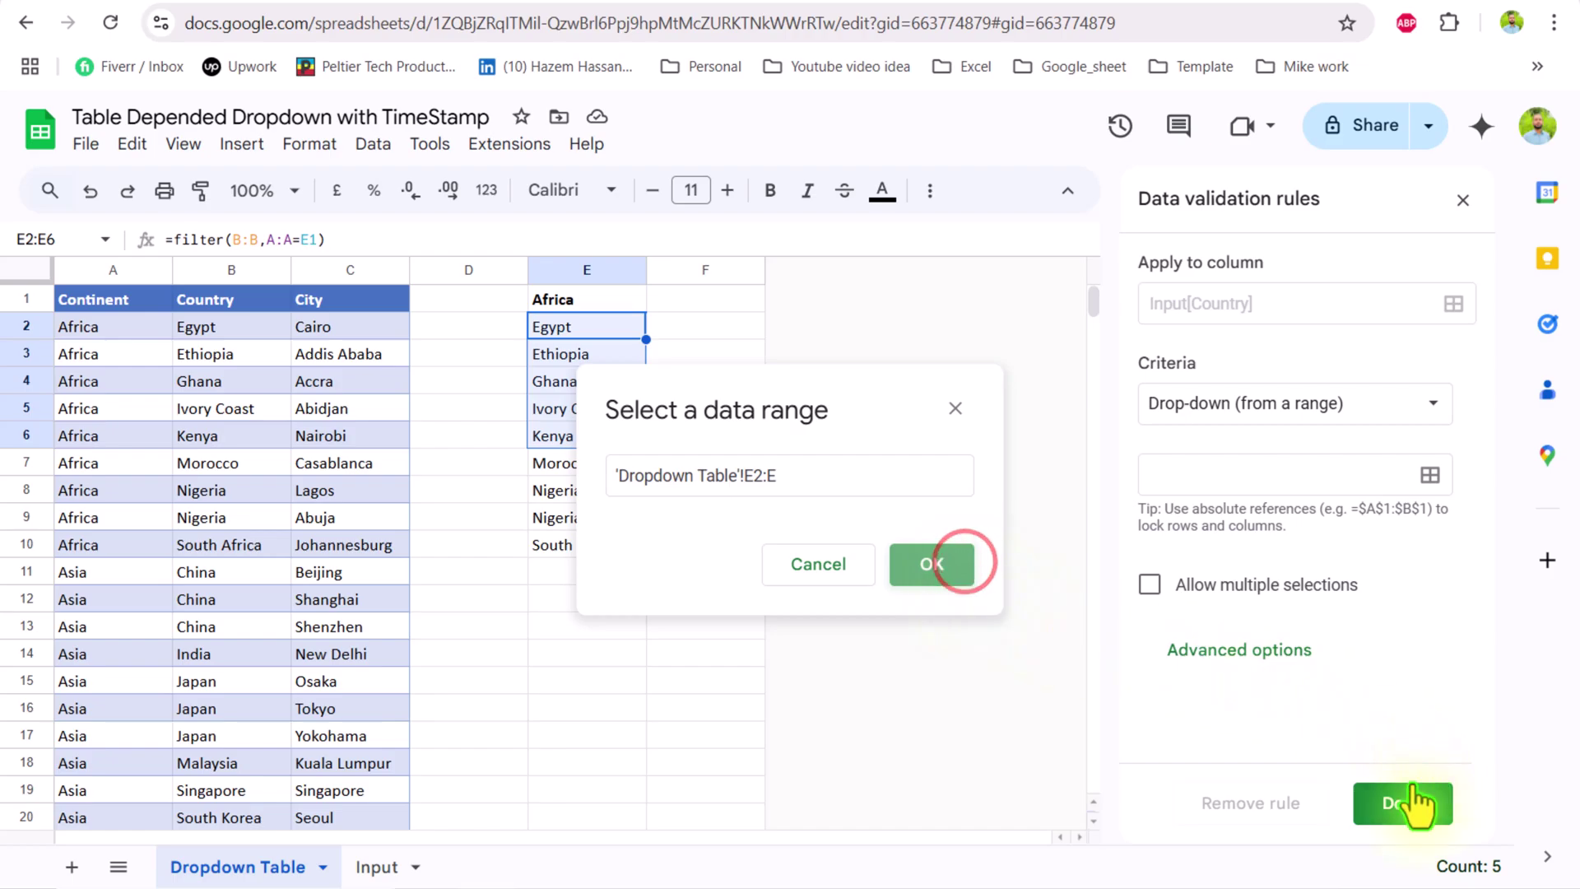
{"action": "left_click", "coordinate": [1403, 803]}
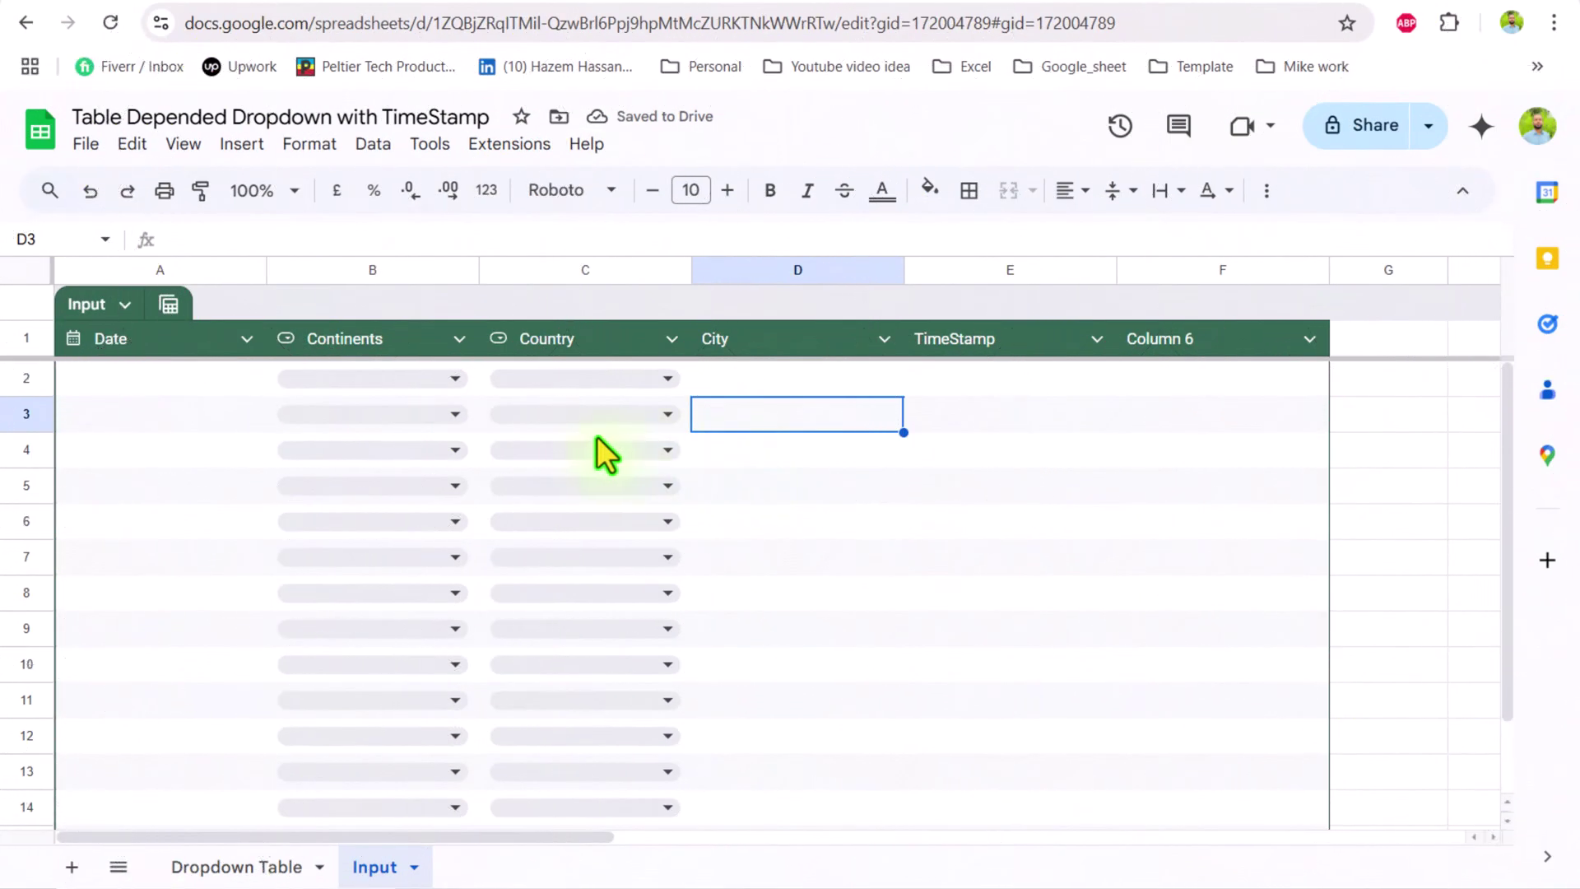
Pick Africa/Ethiopia, Asia/Malaysia and Europe/Netherlands as continent and country in rows 2–4.
{"action": "left_click", "coordinate": [454, 380]}
{"action": "left_click", "coordinate": [416, 418]}
{"action": "left_click", "coordinate": [668, 378]}
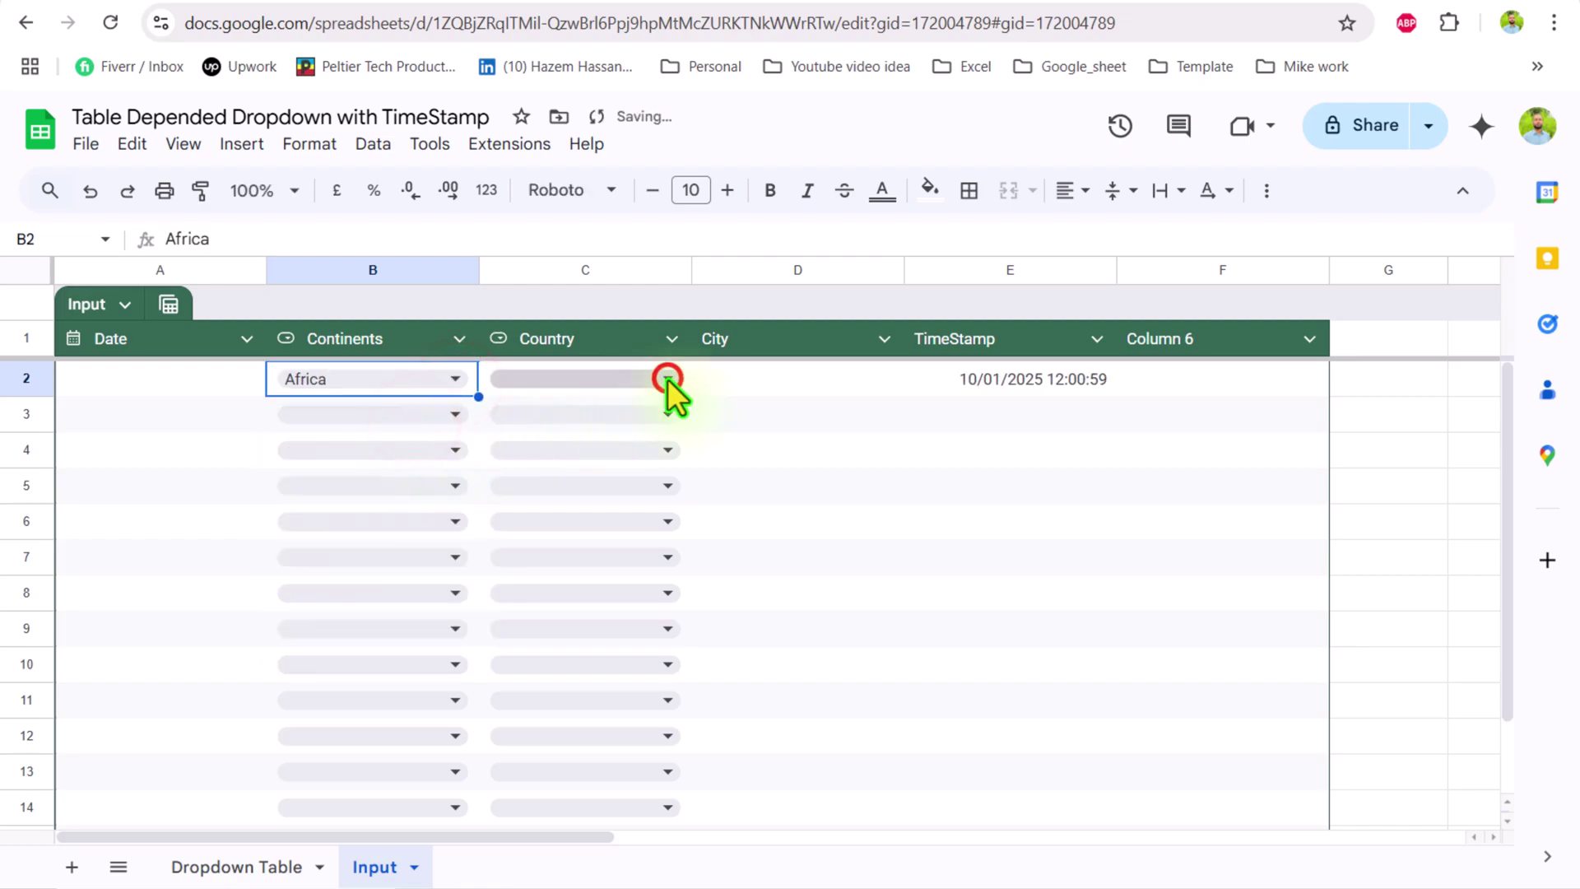
{"action": "left_click", "coordinate": [605, 451]}
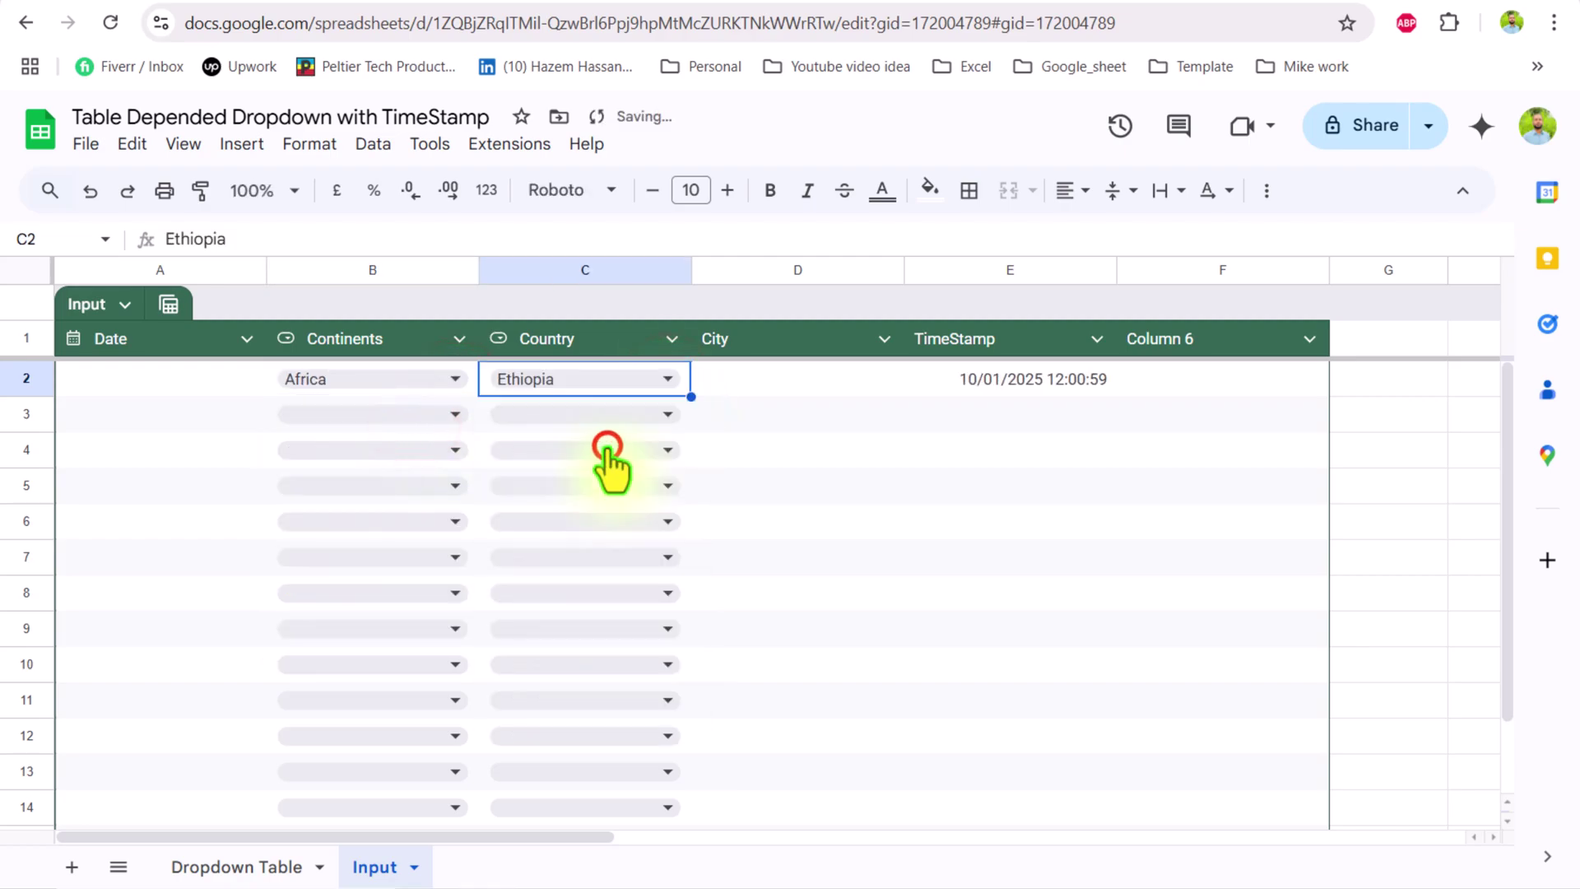
{"action": "left_click", "coordinate": [457, 414]}
{"action": "left_click", "coordinate": [403, 491]}
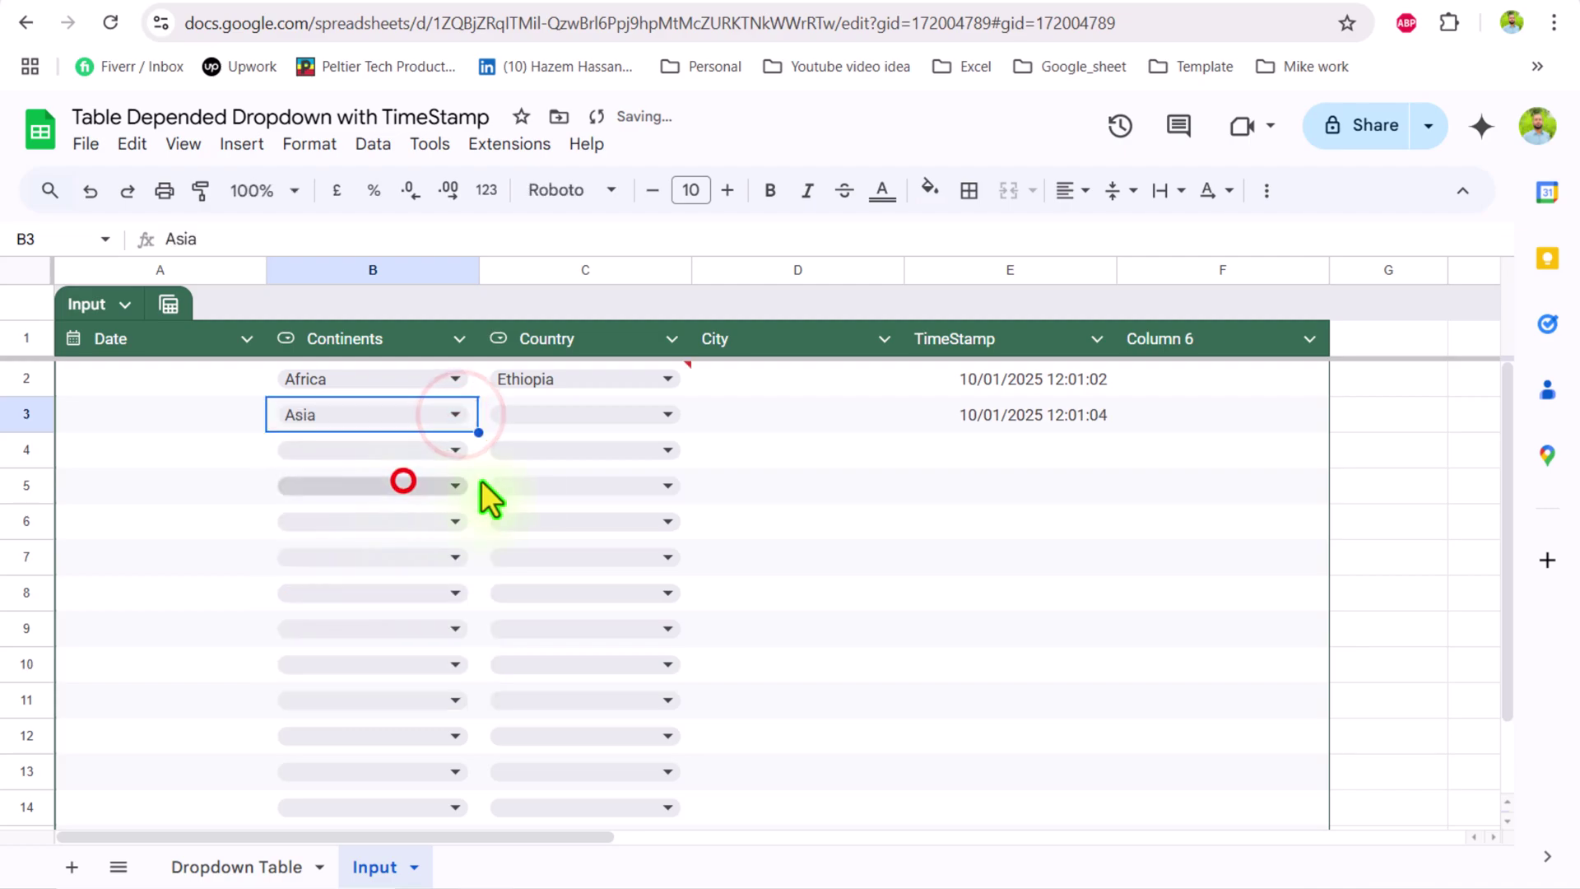
{"action": "left_click", "coordinate": [659, 416]}
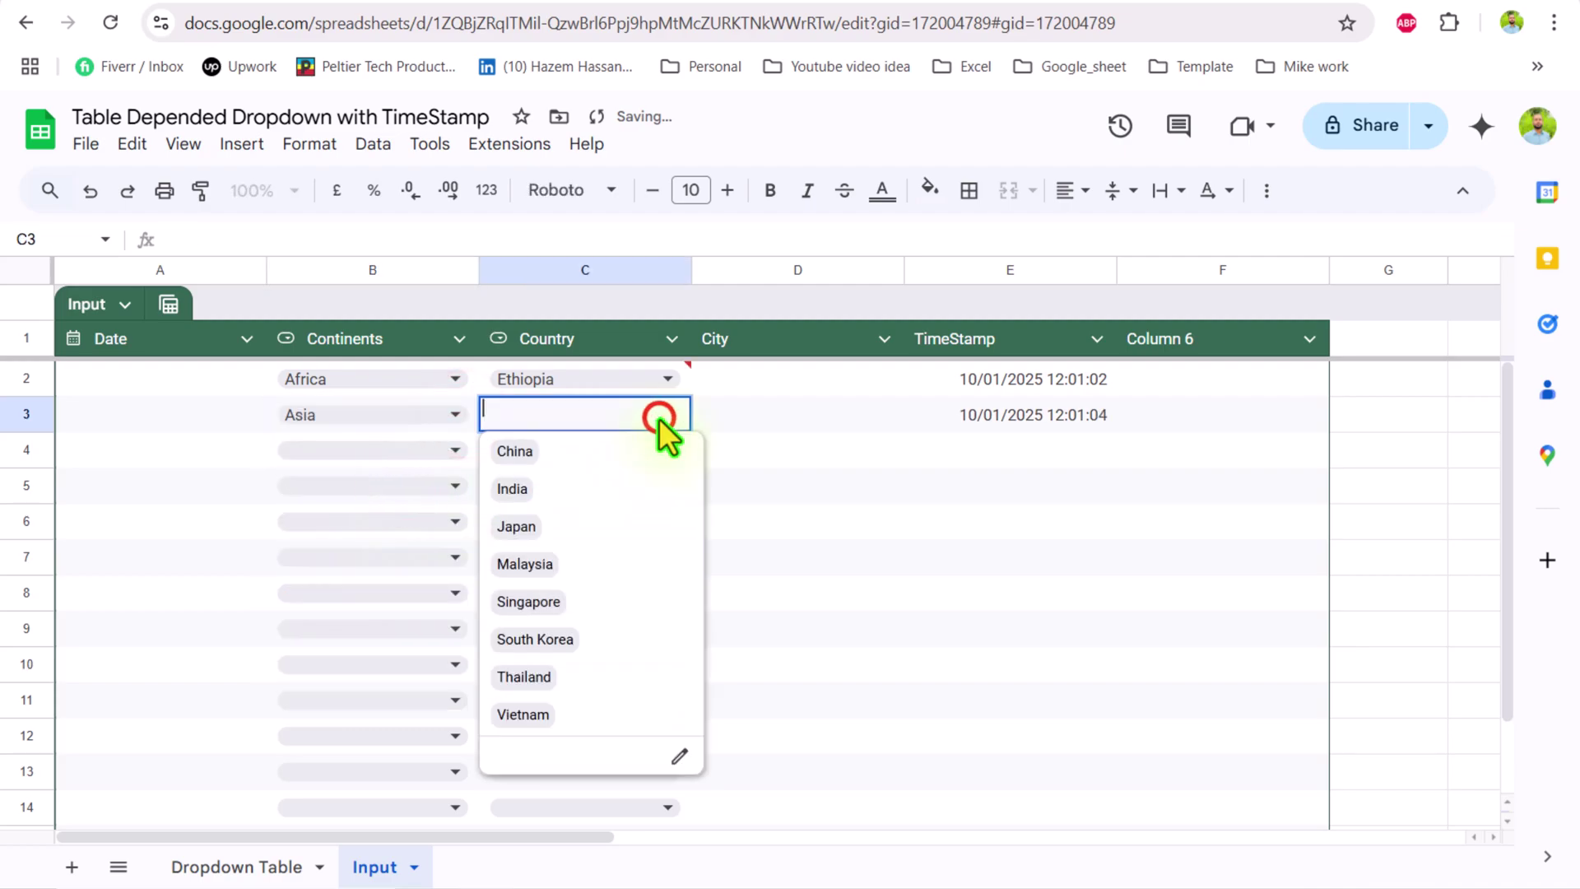
{"action": "left_click", "coordinate": [556, 570]}
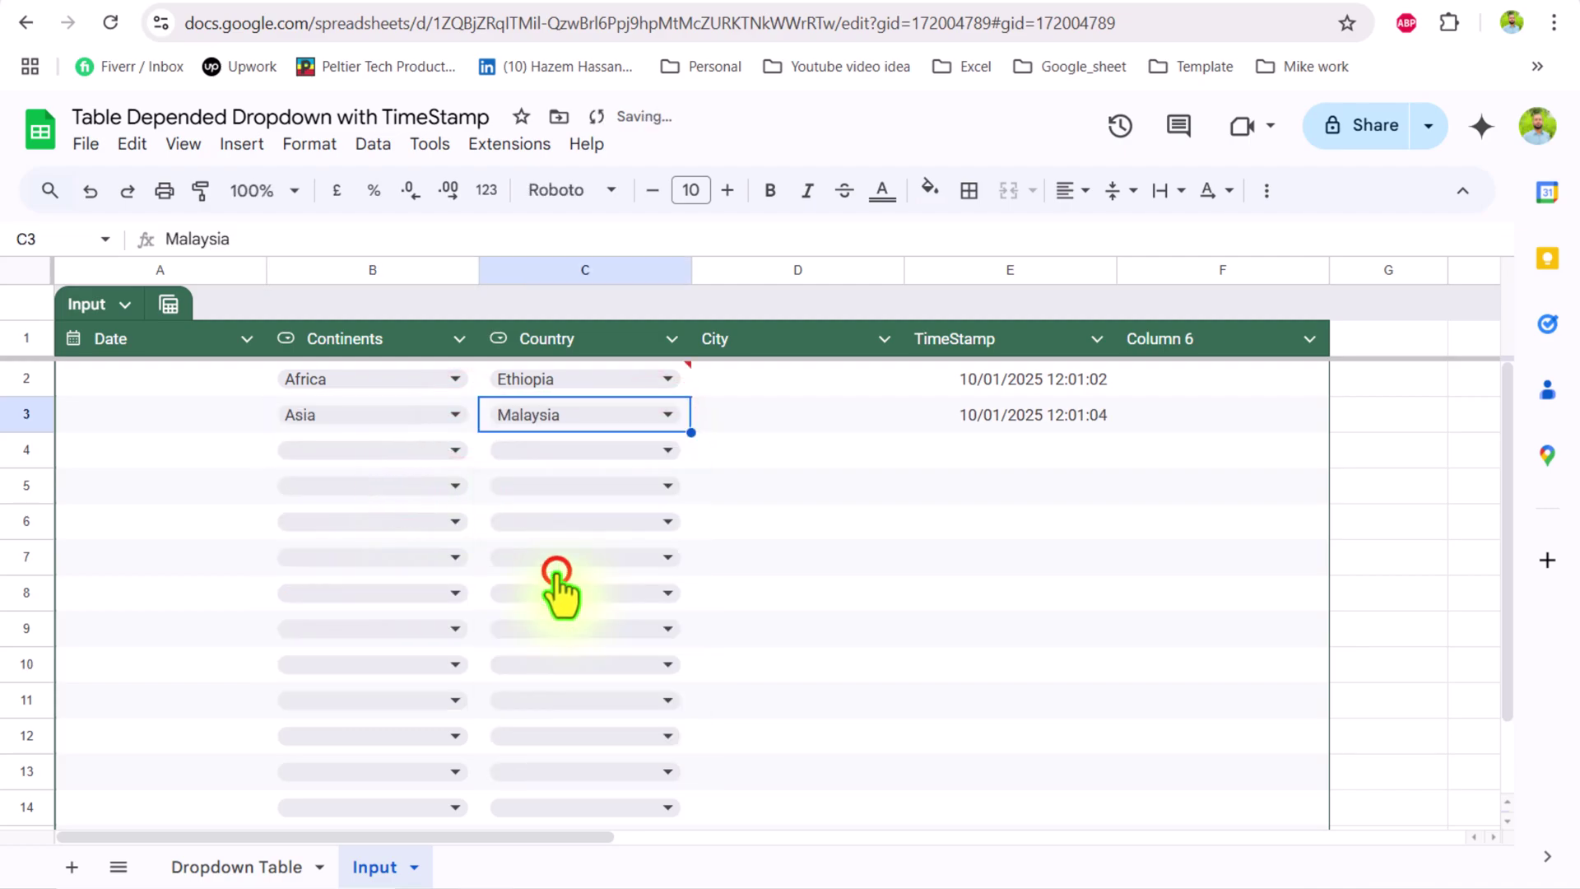
{"action": "left_click", "coordinate": [451, 450]}
{"action": "left_click", "coordinate": [401, 562]}
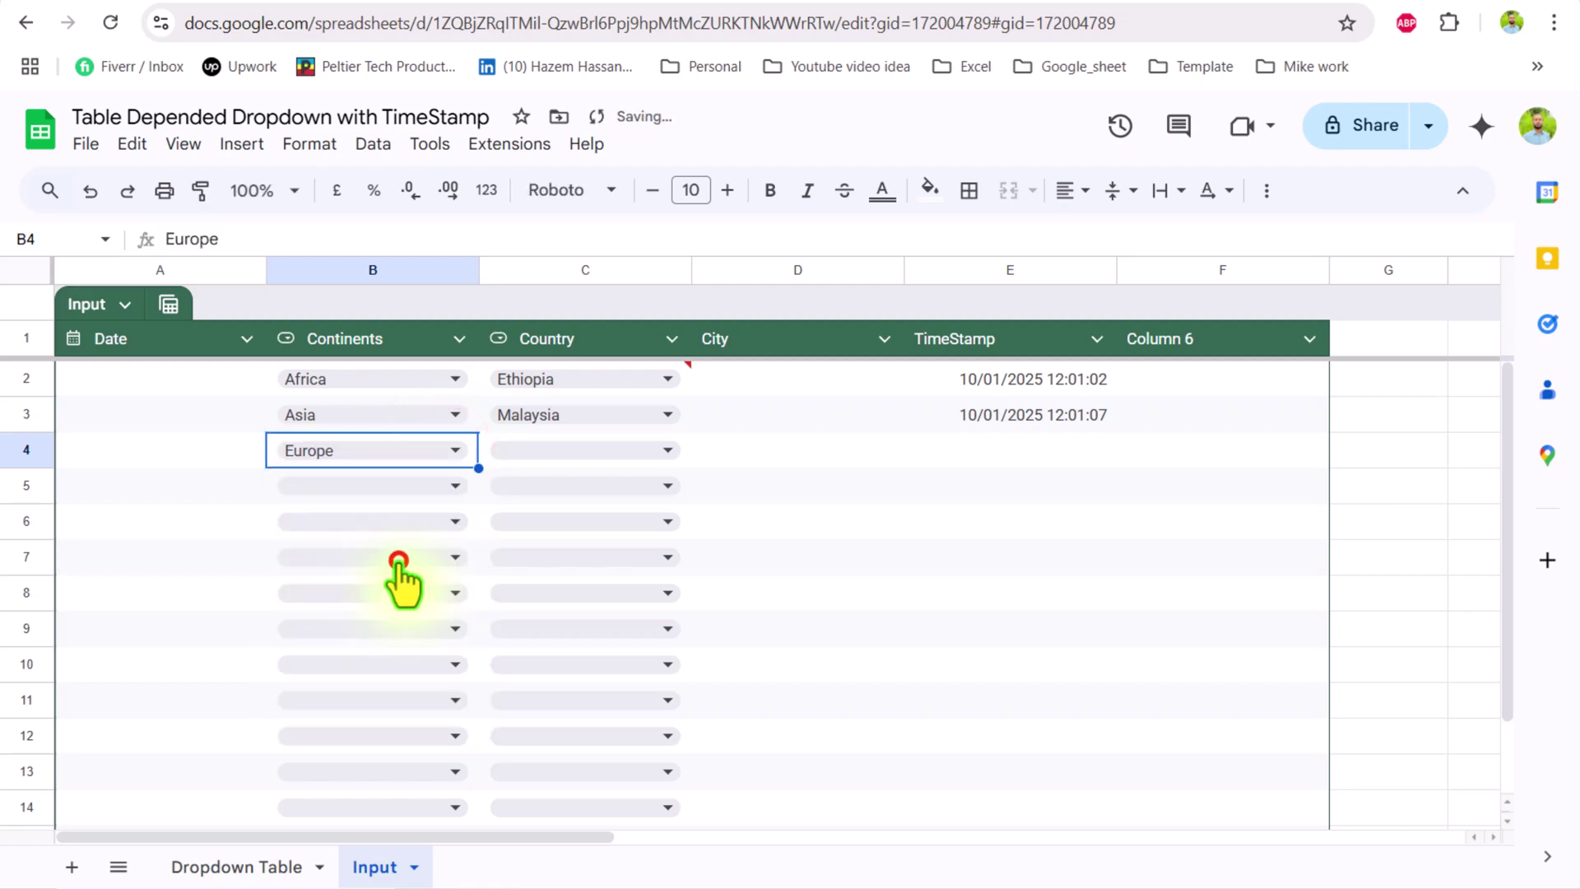
{"action": "left_click", "coordinate": [670, 451]}
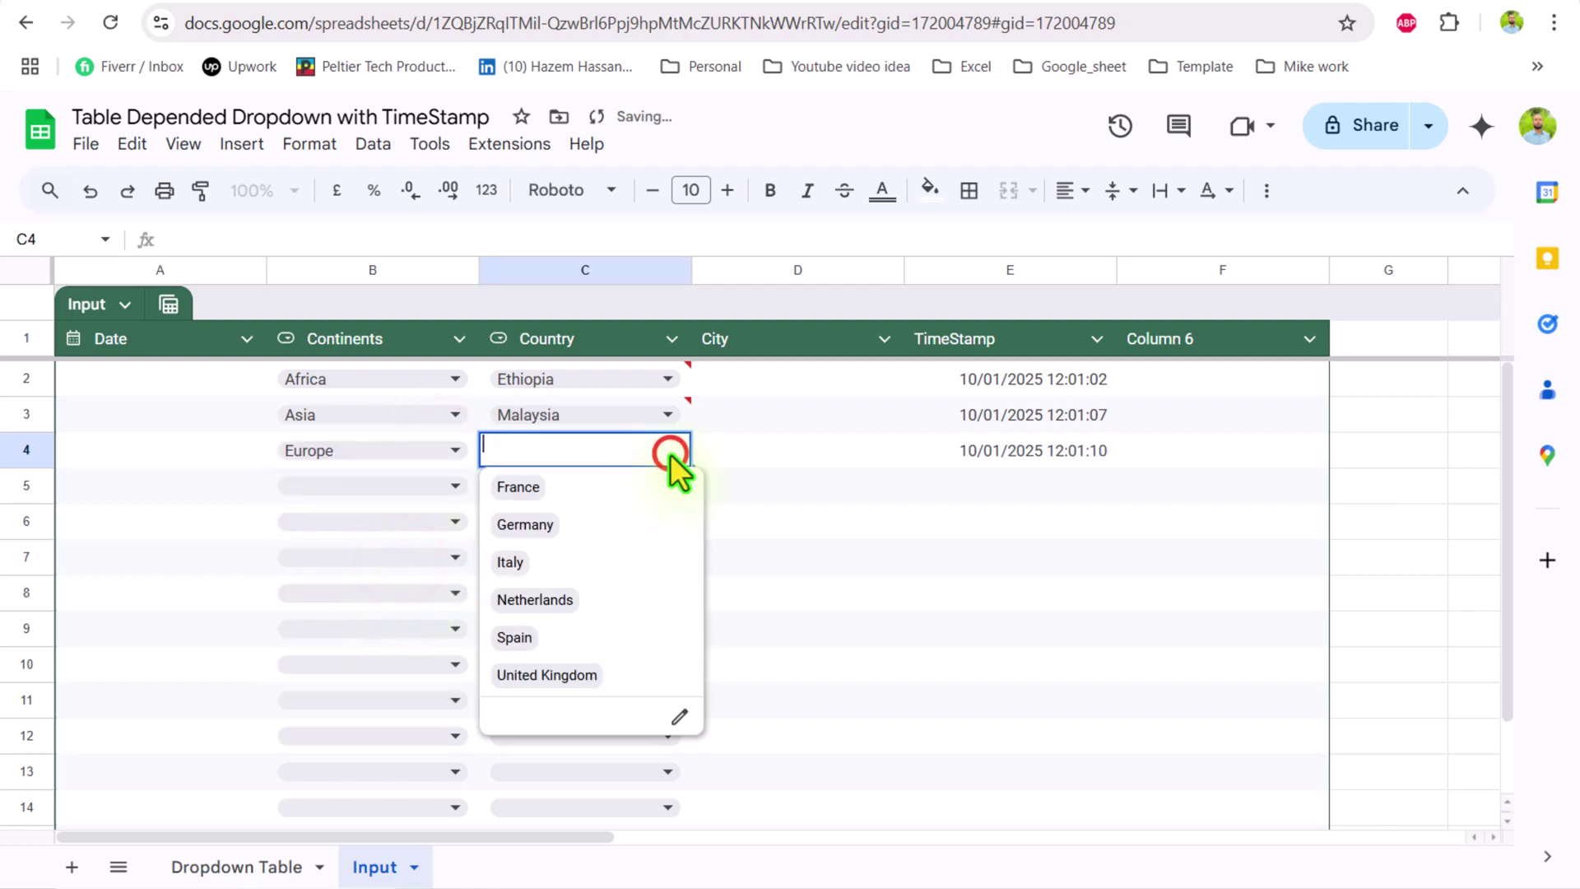
{"action": "left_click", "coordinate": [586, 599]}
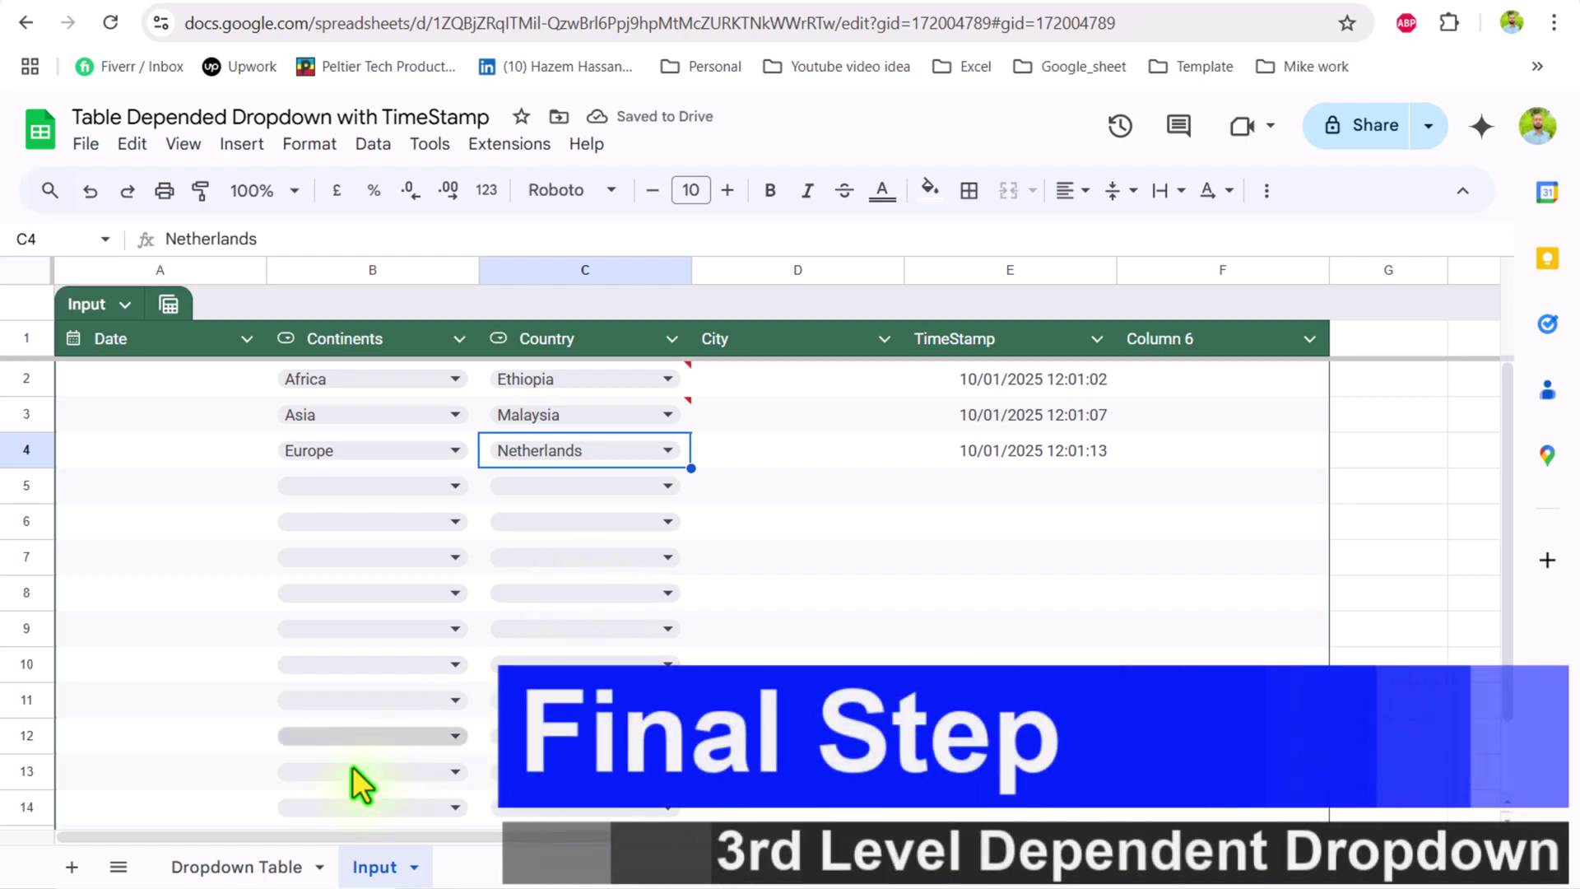
Copy E1's XLOOKUP into F1 with return column C, so F1 shows Netherlands.
{"action": "left_click", "coordinate": [241, 869]}
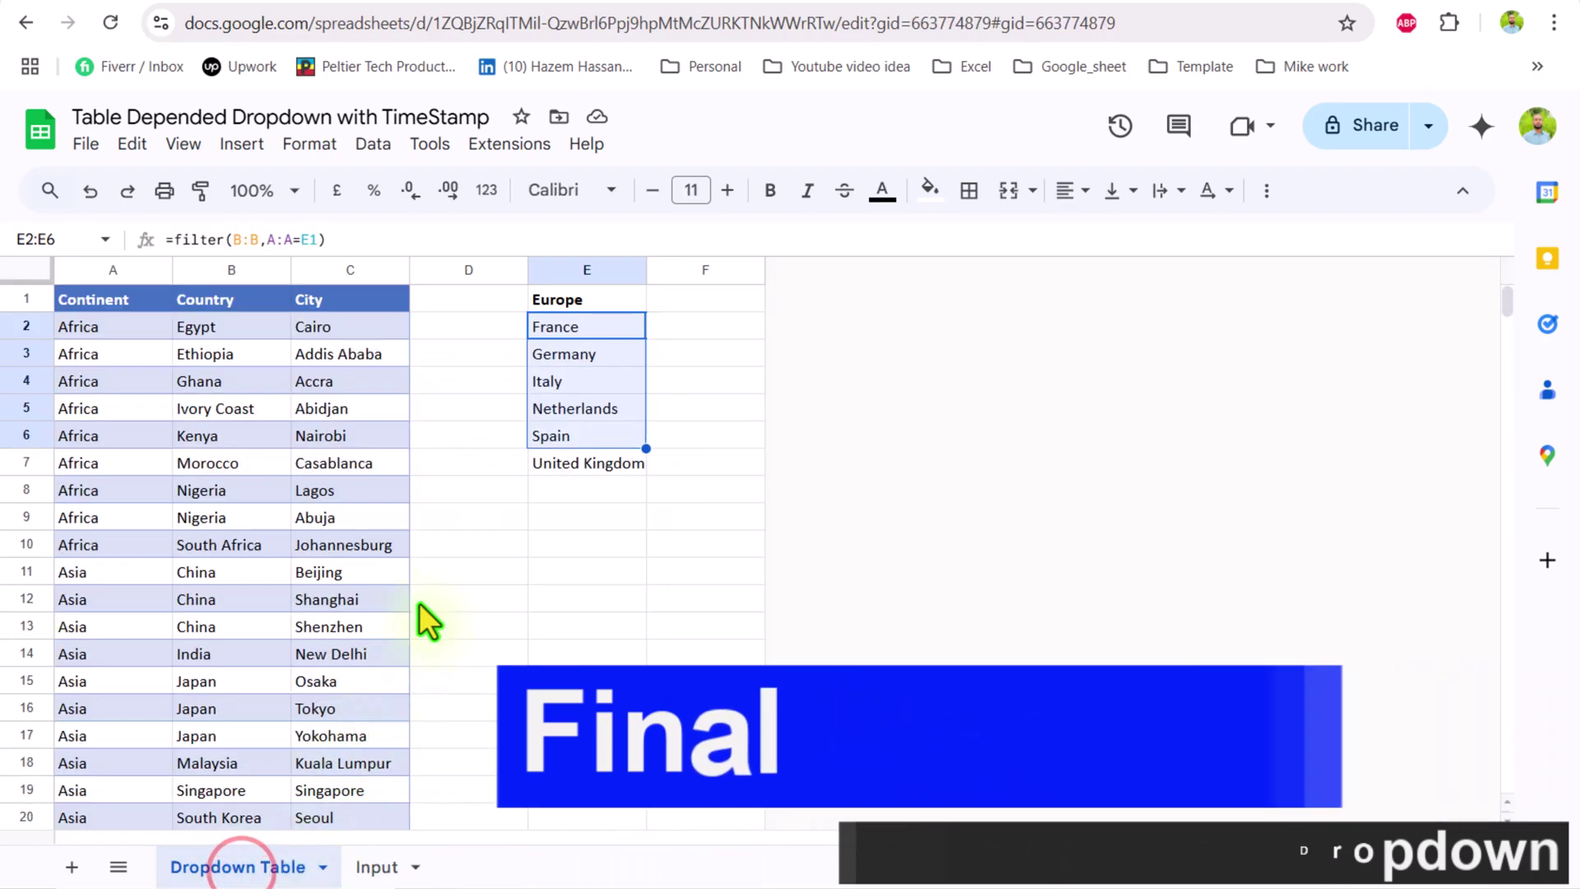
{"action": "left_click", "coordinate": [576, 300]}
{"action": "left_click_drag", "start_coordinate": [575, 239], "coordinate": [102, 242]}
{"action": "key", "text": "ctrl+c"}
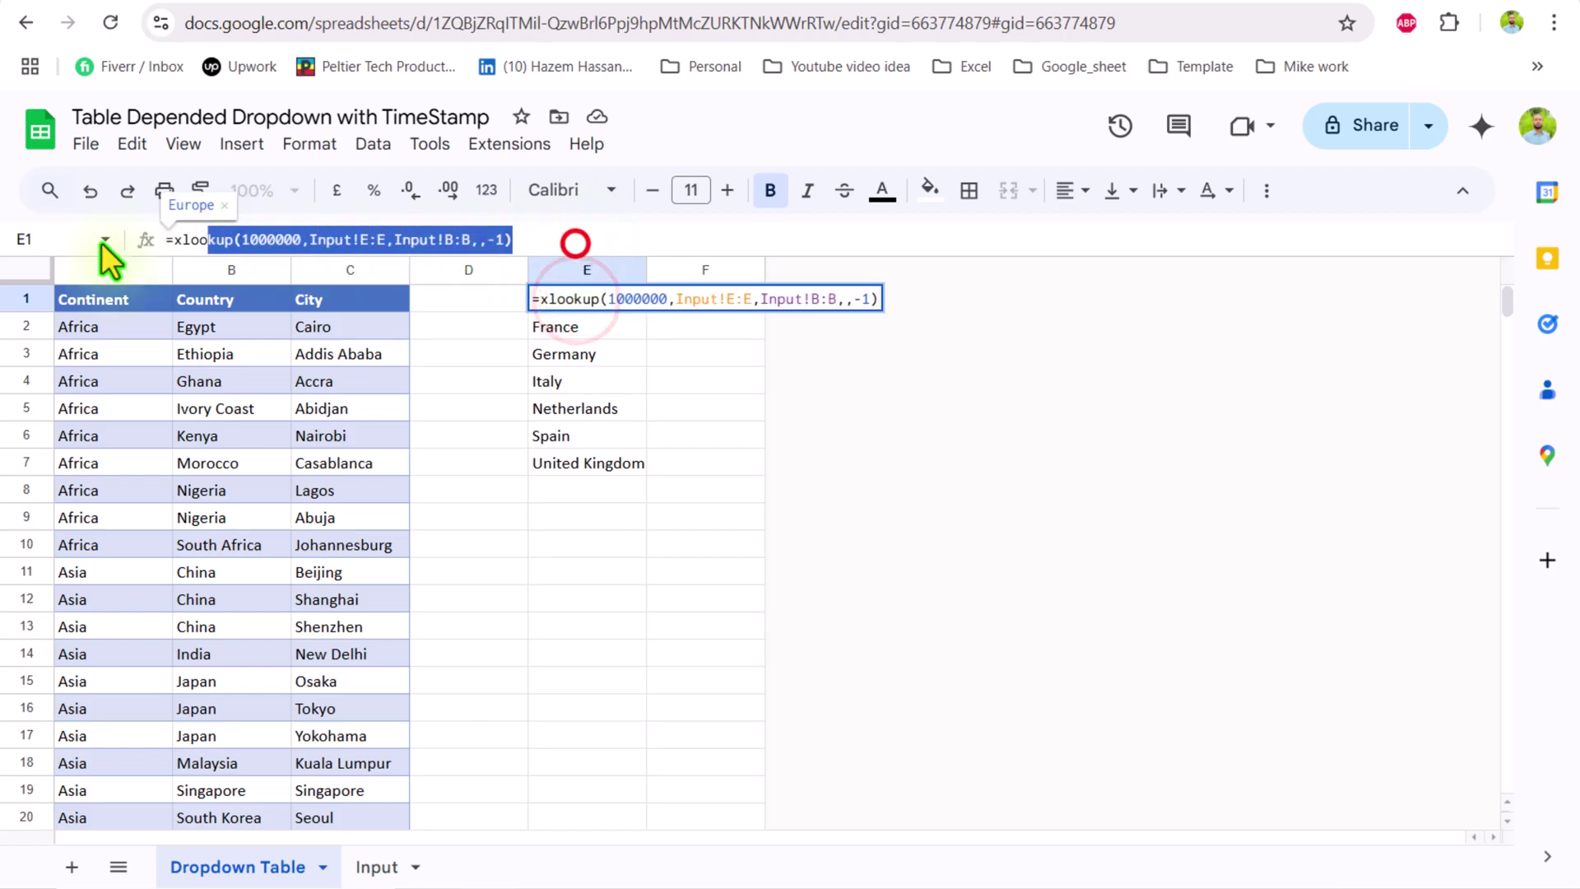
{"action": "key", "text": "Escape"}
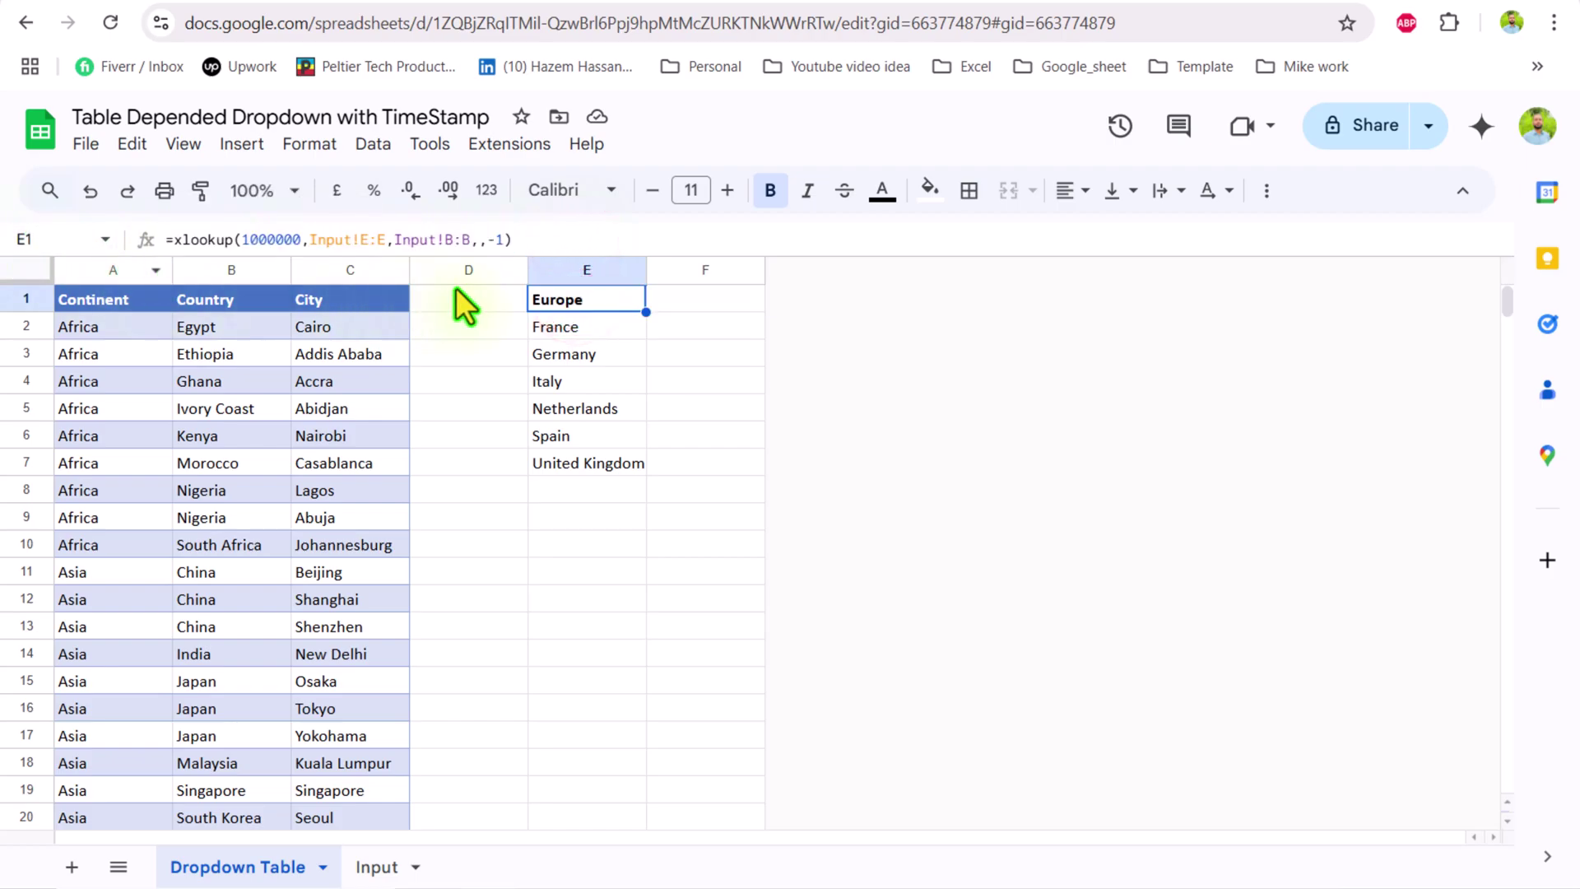
{"action": "key", "text": "Right"}
{"action": "double_click", "coordinate": [664, 301]}
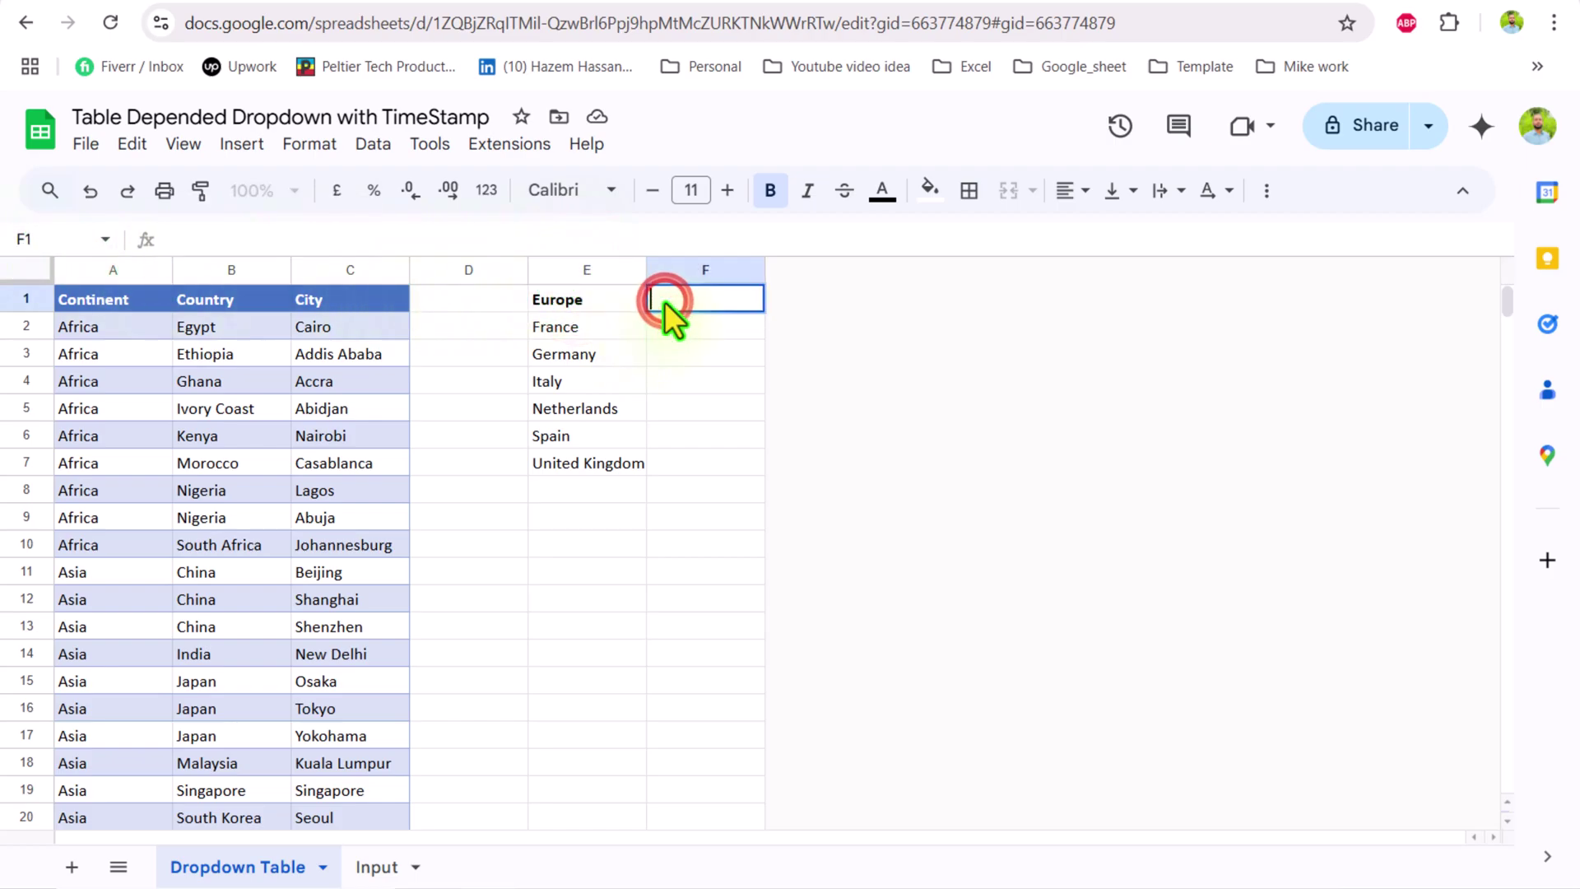
{"action": "key", "text": "ctrl+v"}
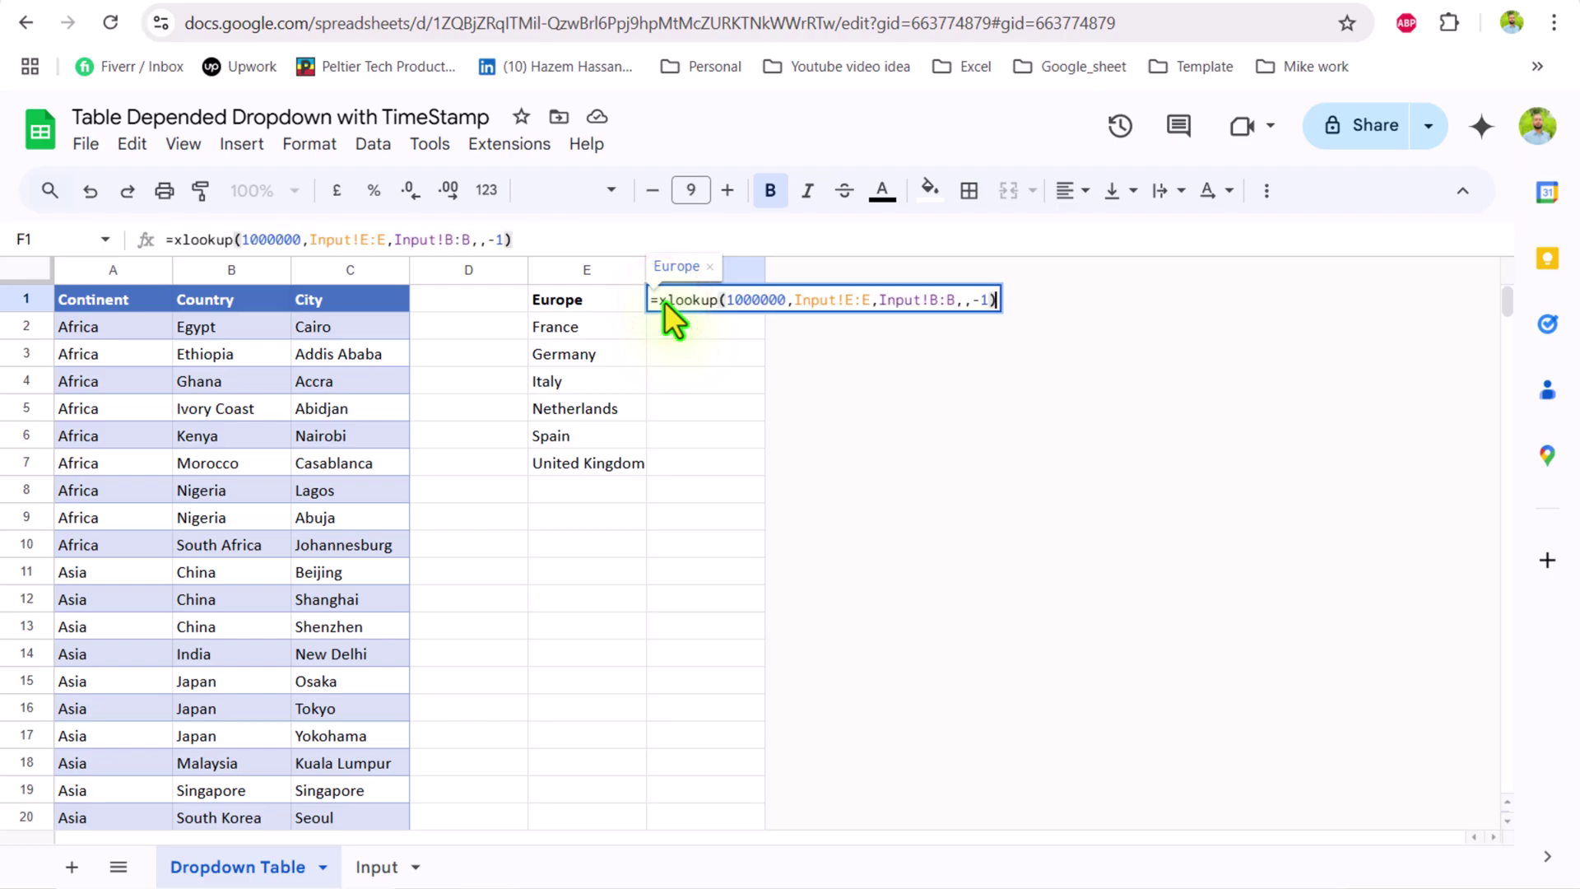
{"action": "left_click", "coordinate": [939, 299]}
{"action": "key", "text": "BackSpace"}
{"action": "type", "text": "C"}
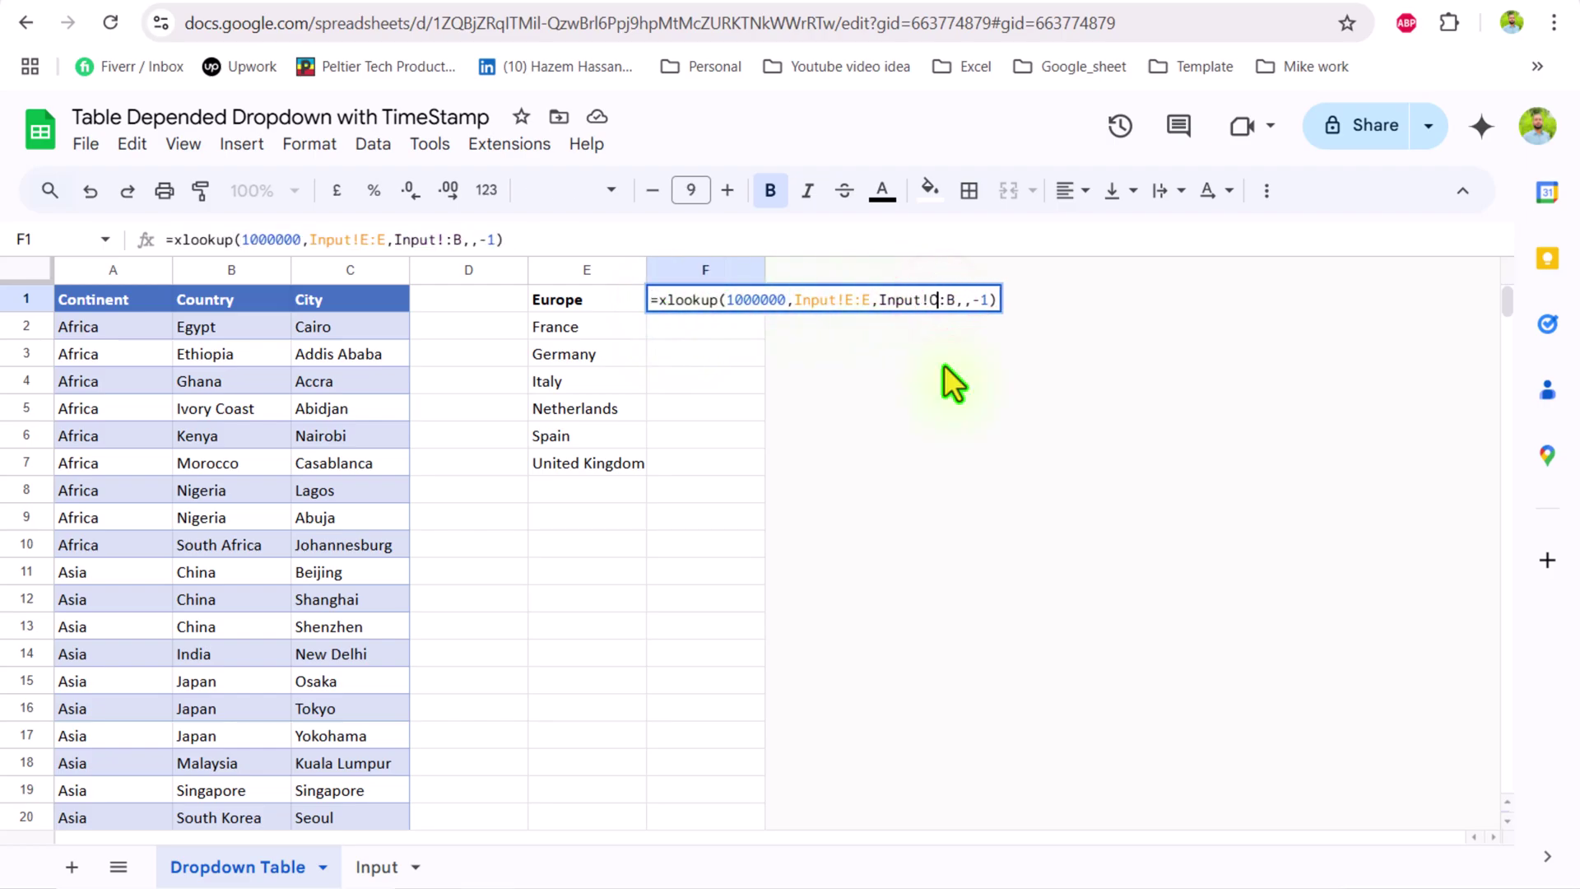
{"action": "key", "text": "Return"}
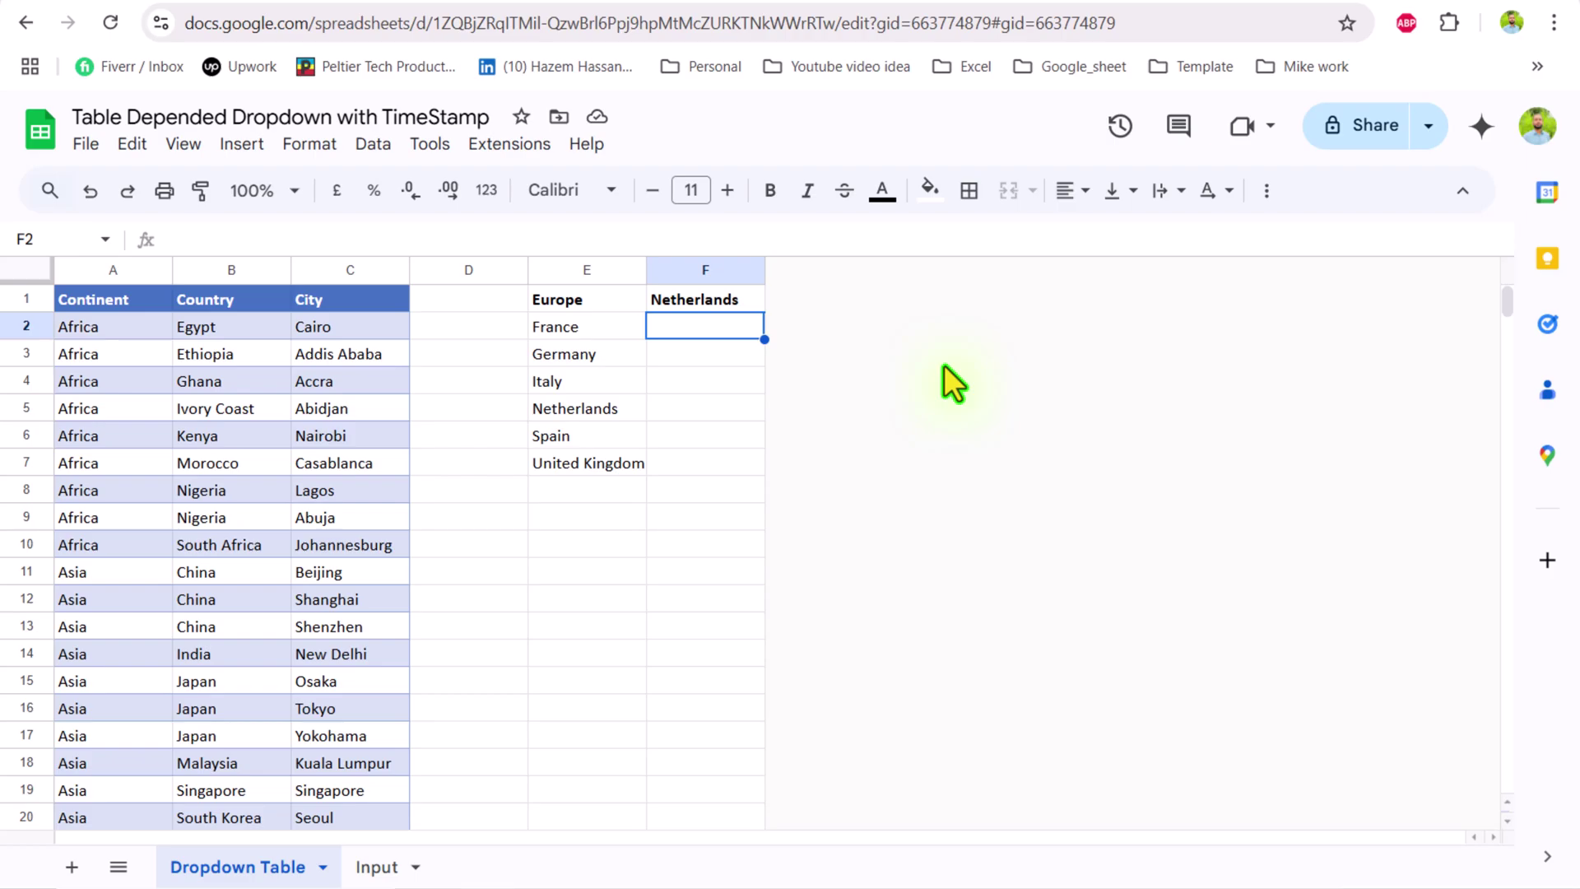
Enter =FILTER(C:C,B:B=F1) in F2 to list the country's cities, returning Amsterdam.
{"action": "type", "text": "=filter"}
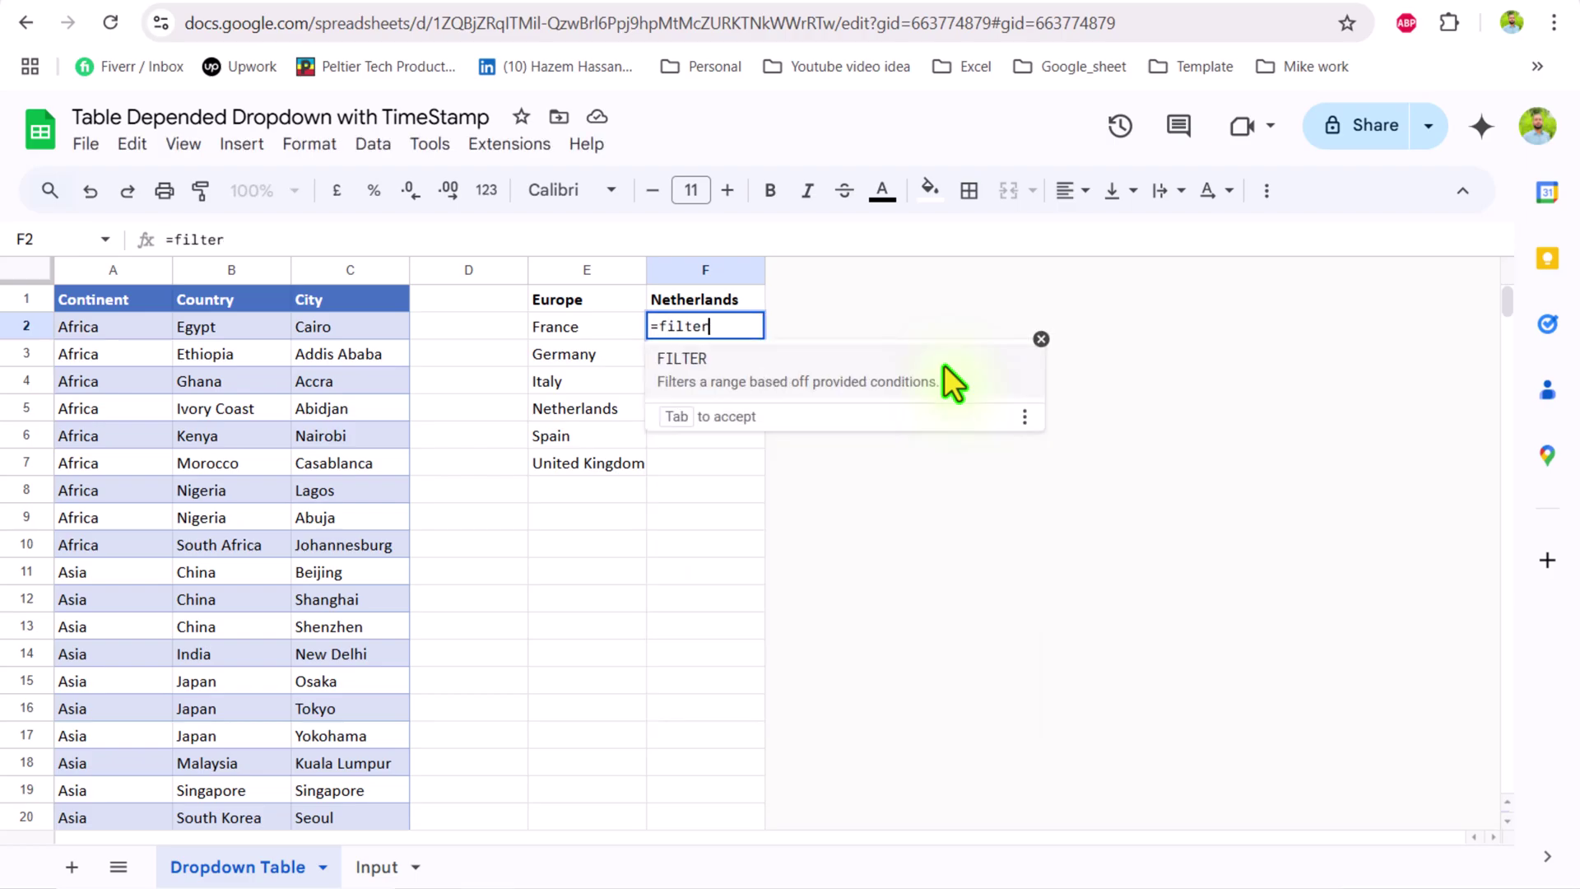
{"action": "type", "text": "("}
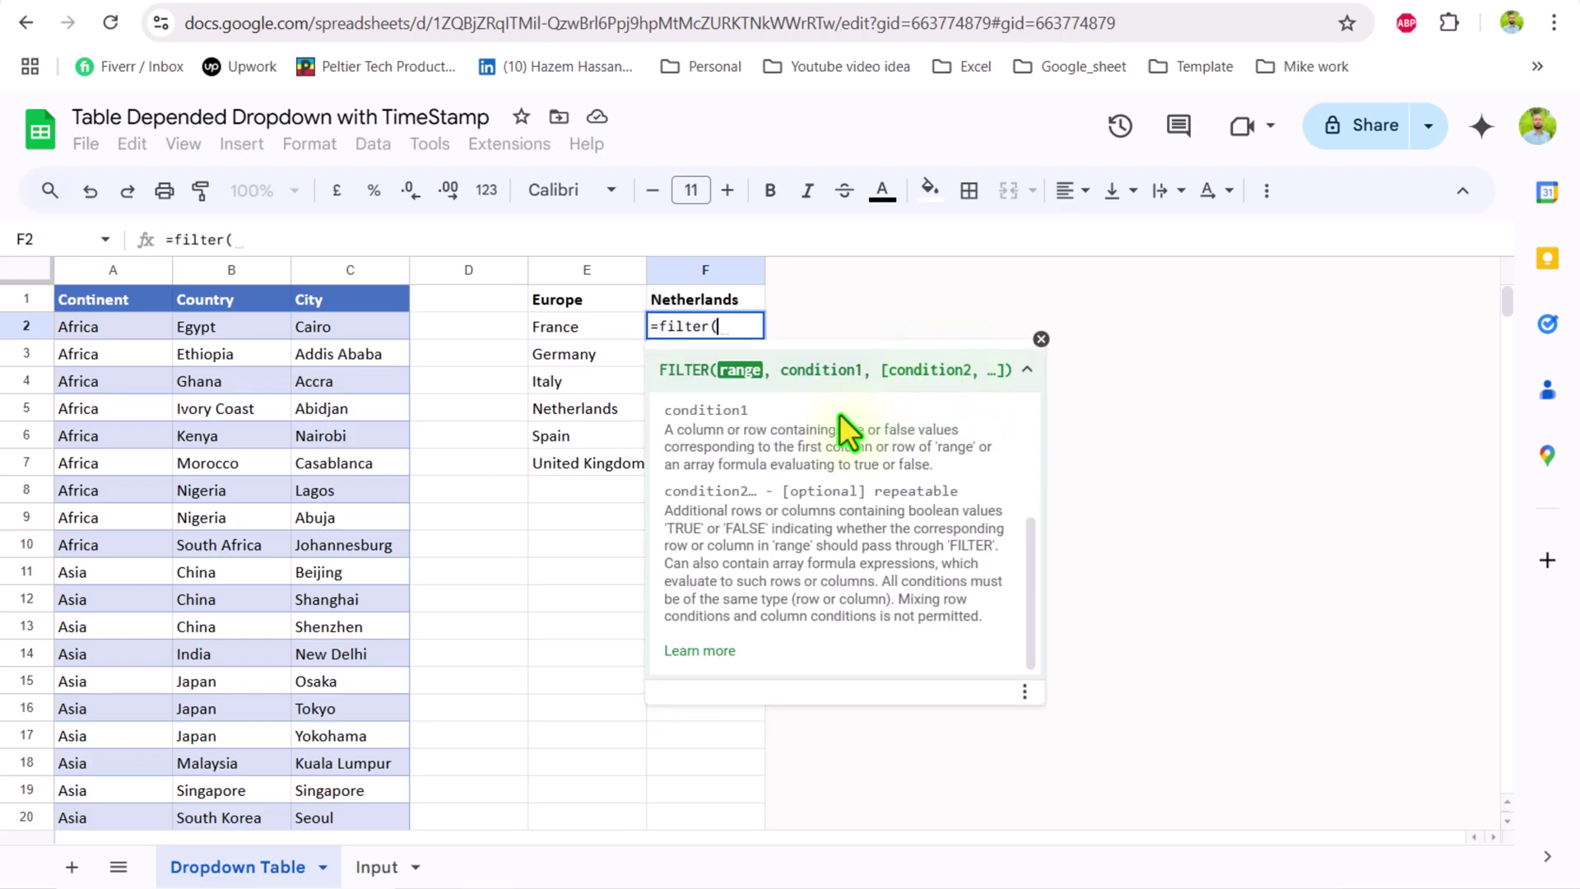
{"action": "left_click", "coordinate": [333, 269]}
{"action": "type", "text": ","}
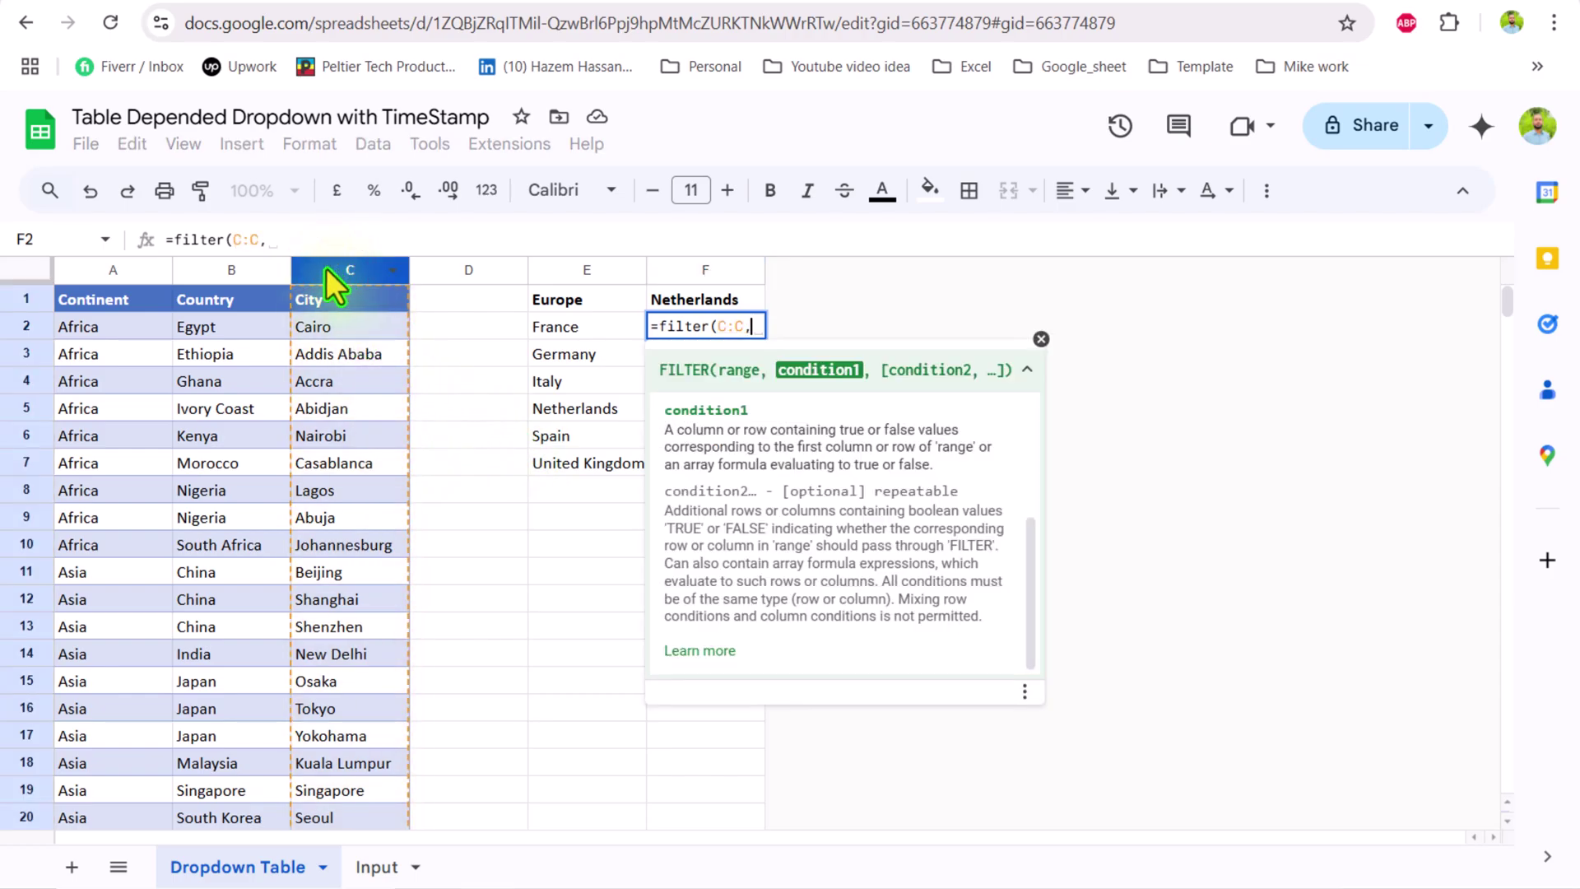
{"action": "left_click", "coordinate": [234, 277]}
{"action": "type", "text": "="}
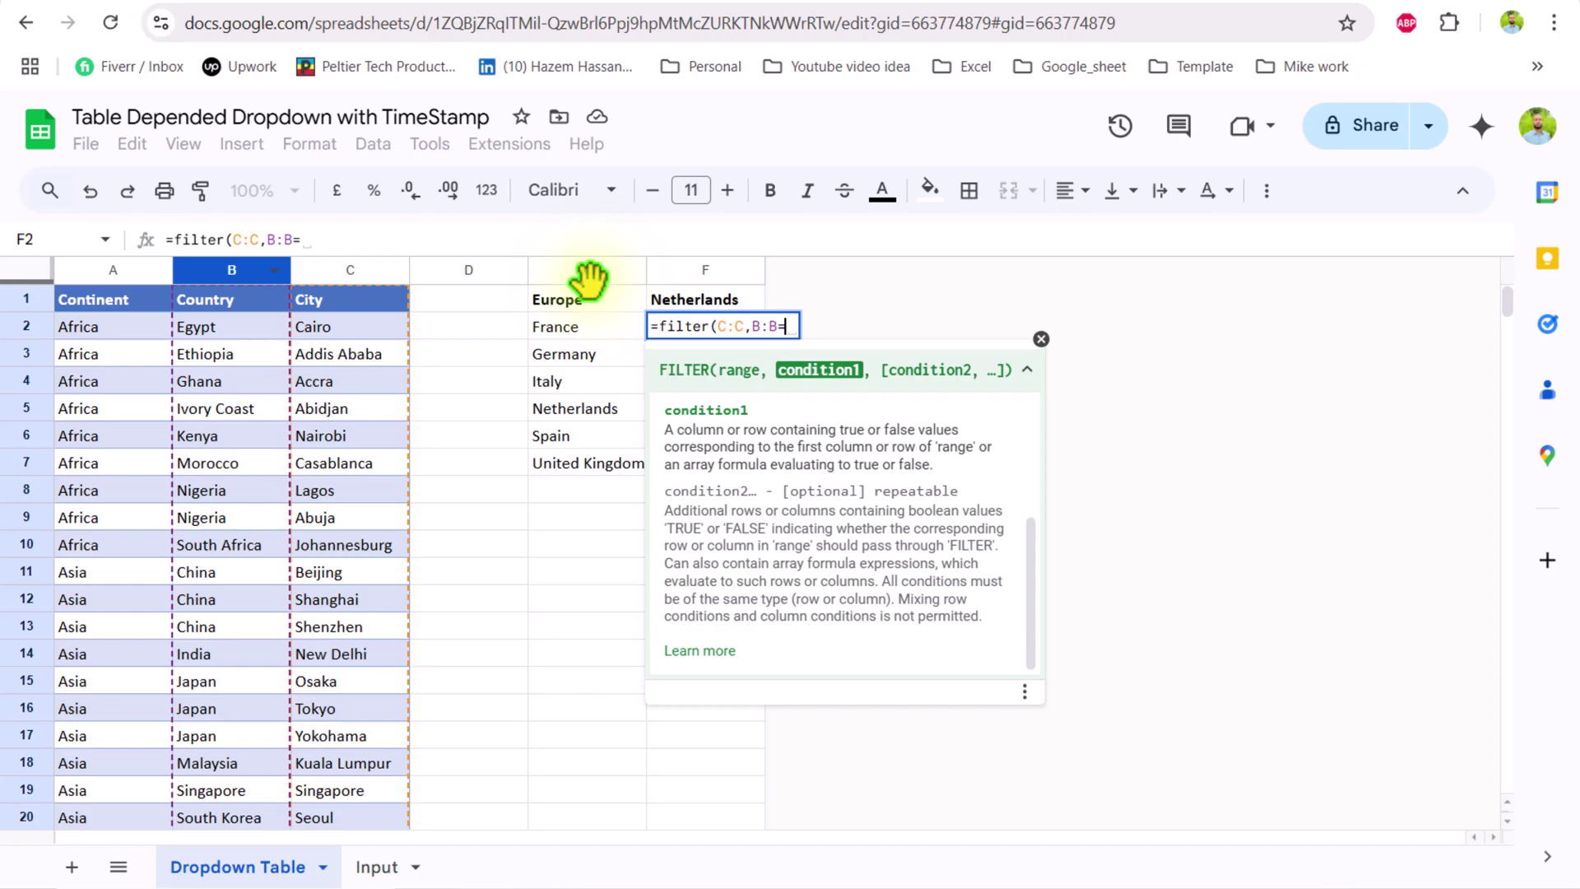
{"action": "left_click", "coordinate": [678, 296]}
{"action": "type", "text": ")"}
{"action": "key", "text": "Return"}
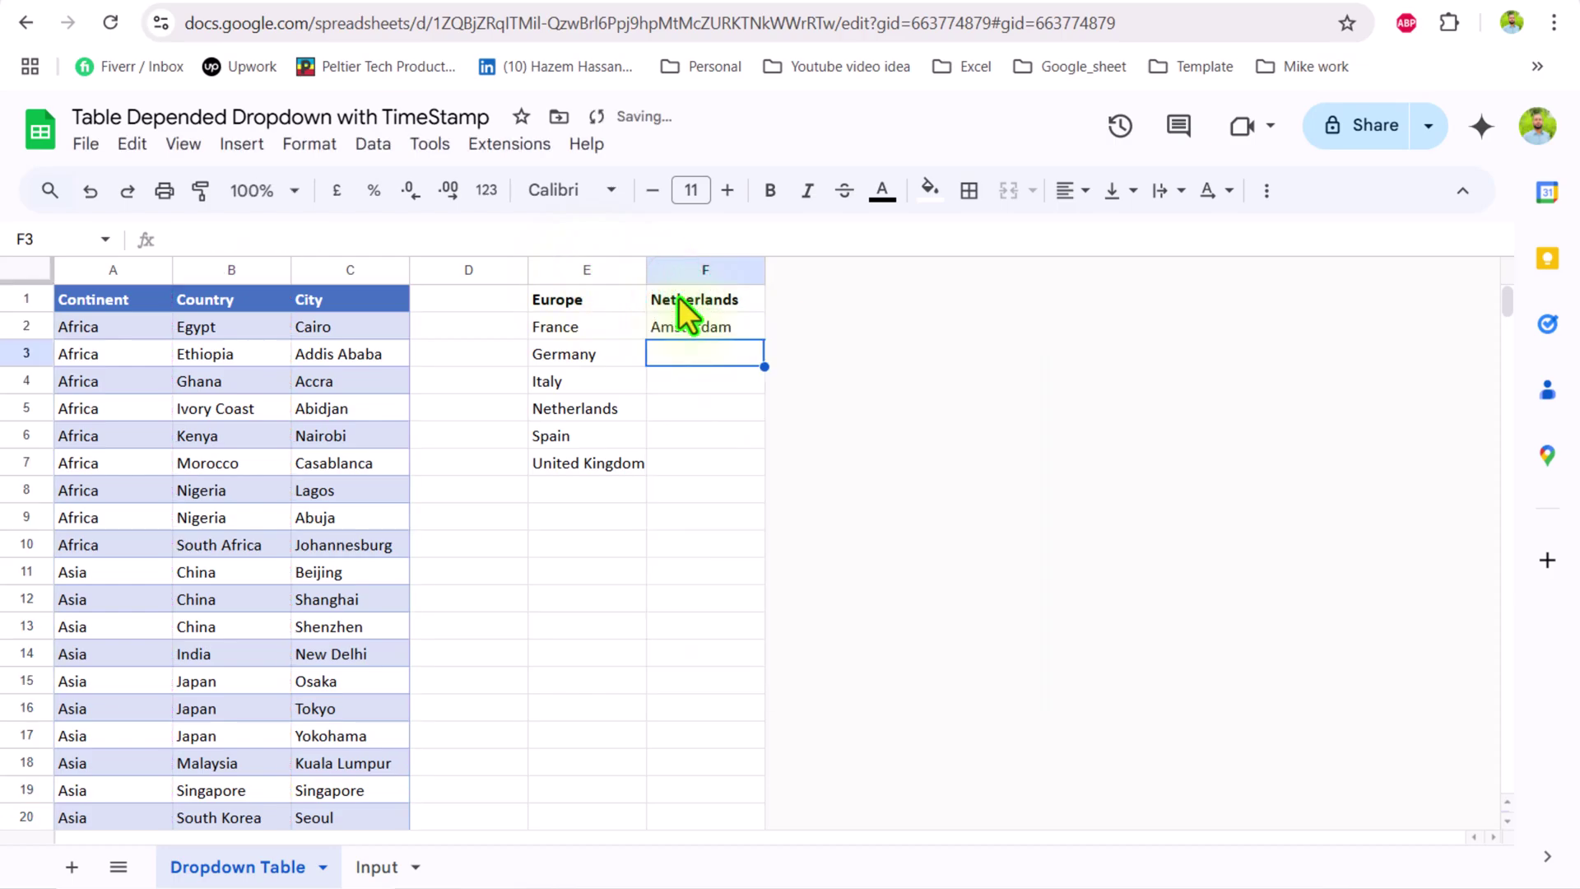
On the Input sheet, make the City column a drop-down sourced from a range.
{"action": "left_click", "coordinate": [377, 871]}
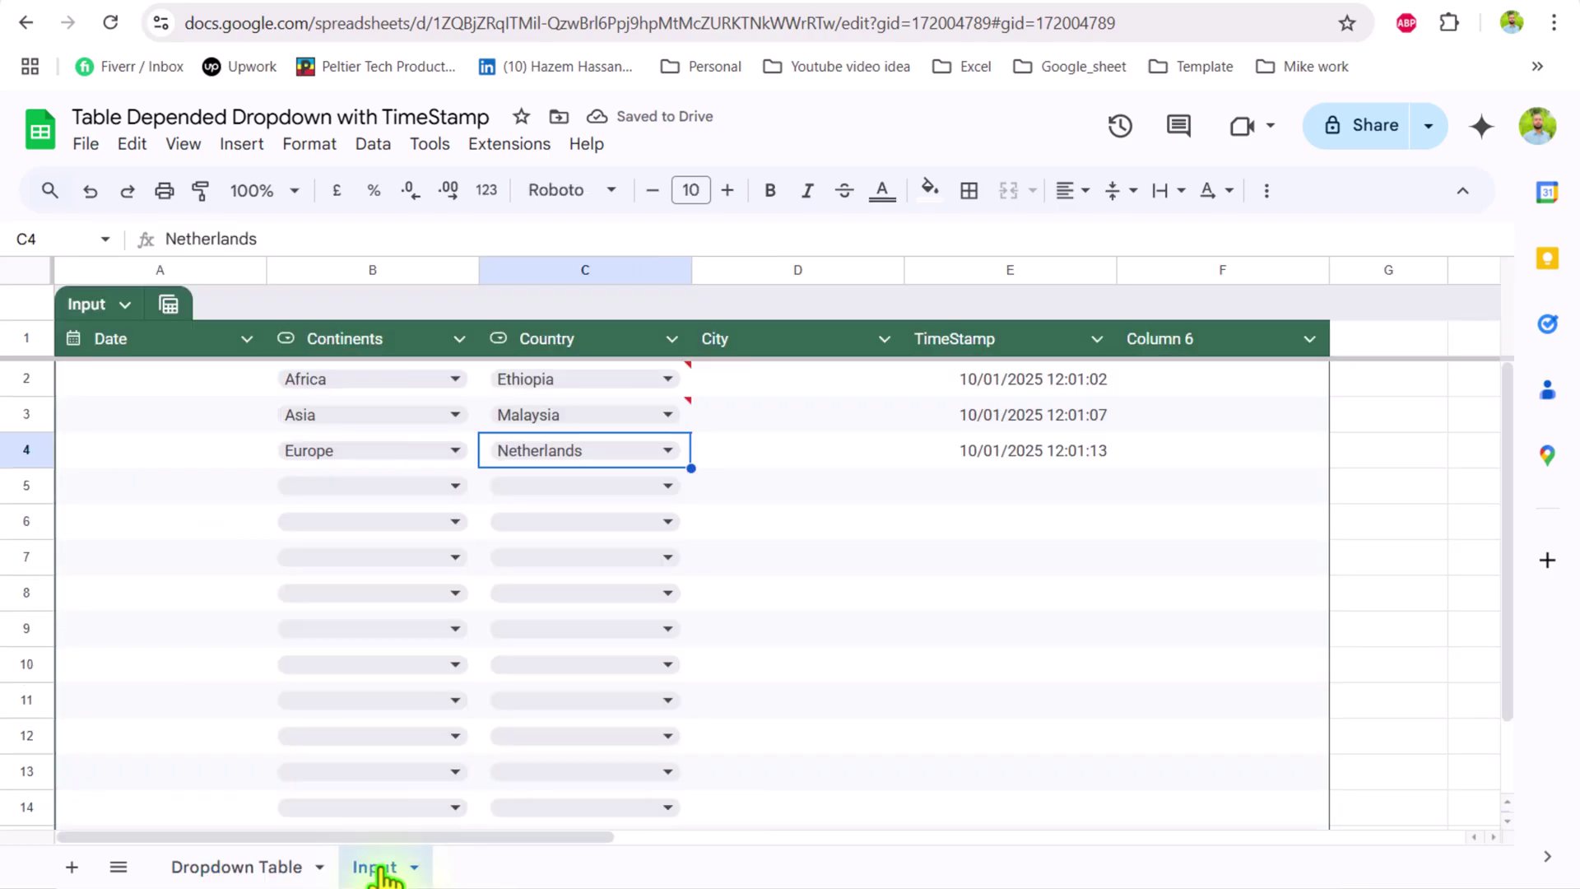
{"action": "left_click", "coordinate": [886, 339]}
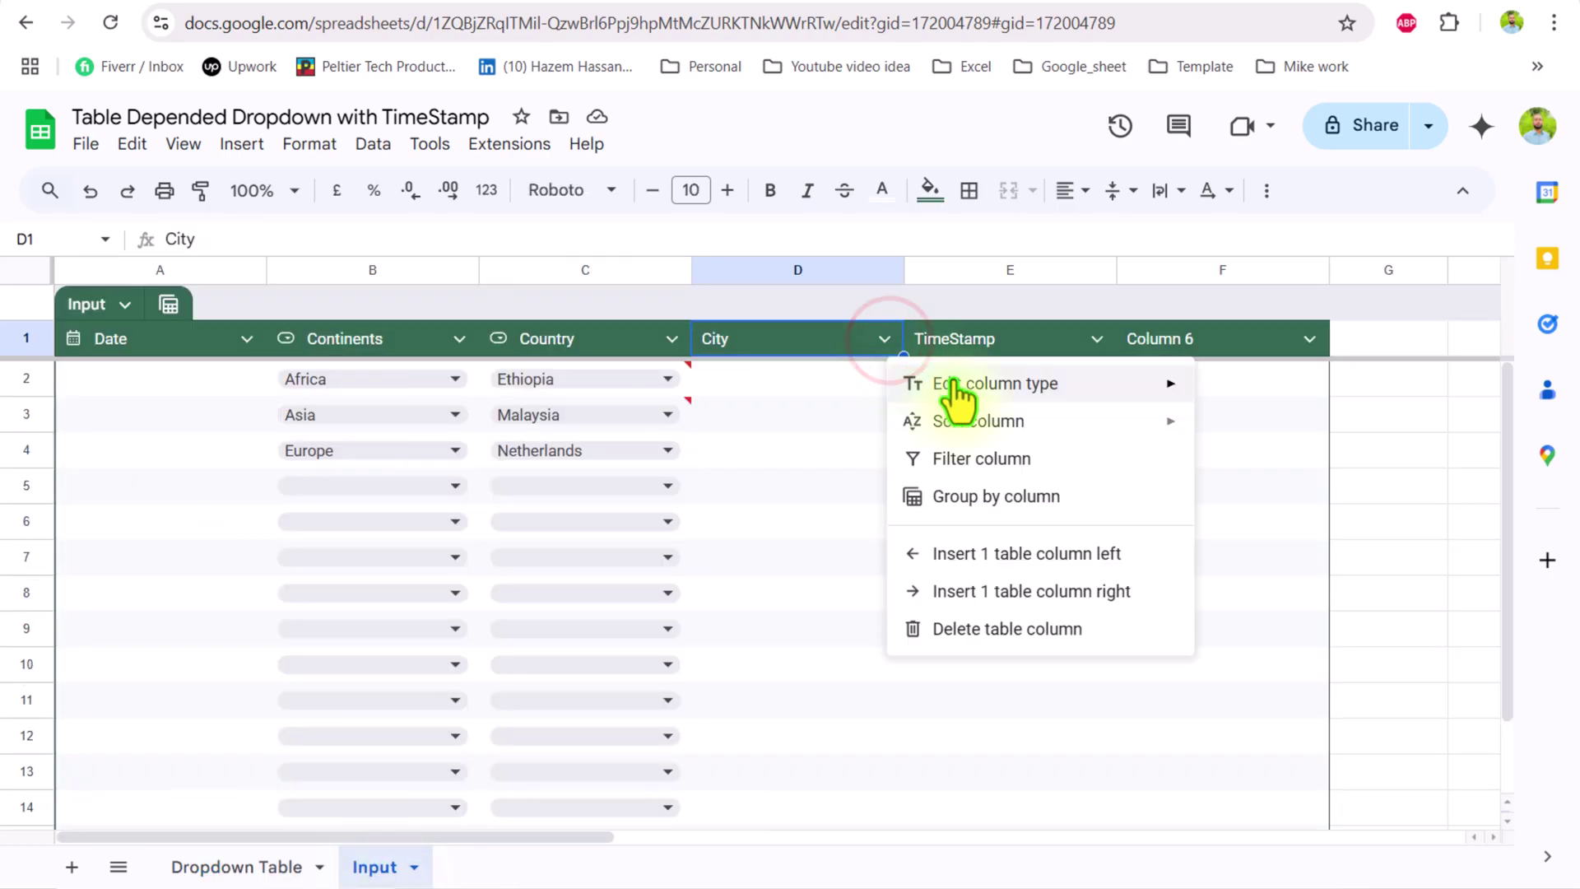
{"action": "mouse_move", "coordinate": [951, 390]}
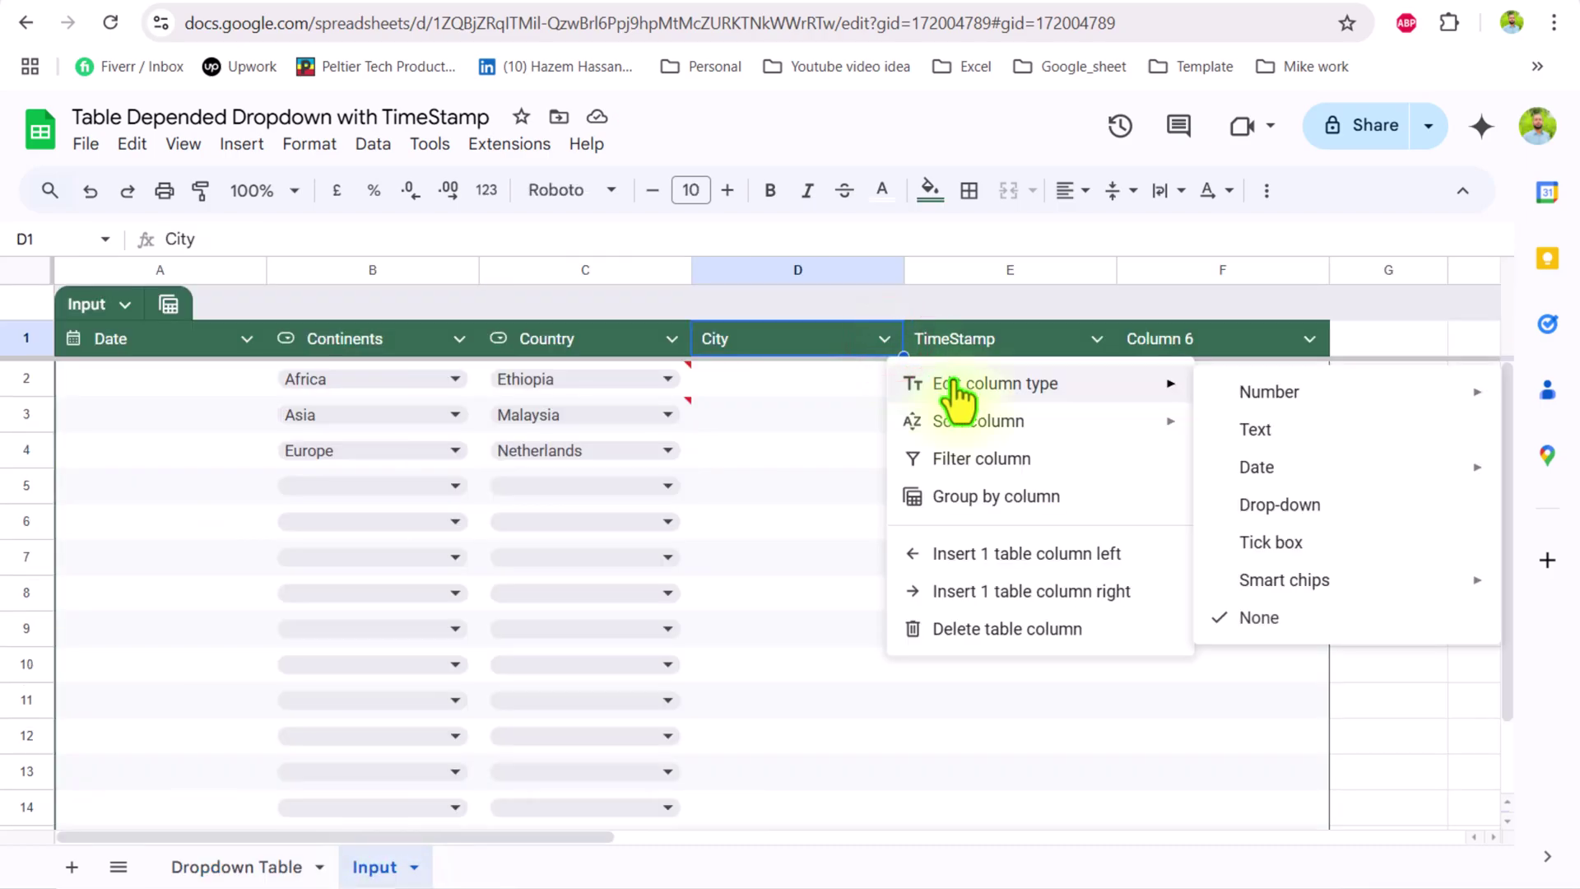
{"action": "left_click", "coordinate": [1347, 502]}
{"action": "left_click", "coordinate": [1436, 411]}
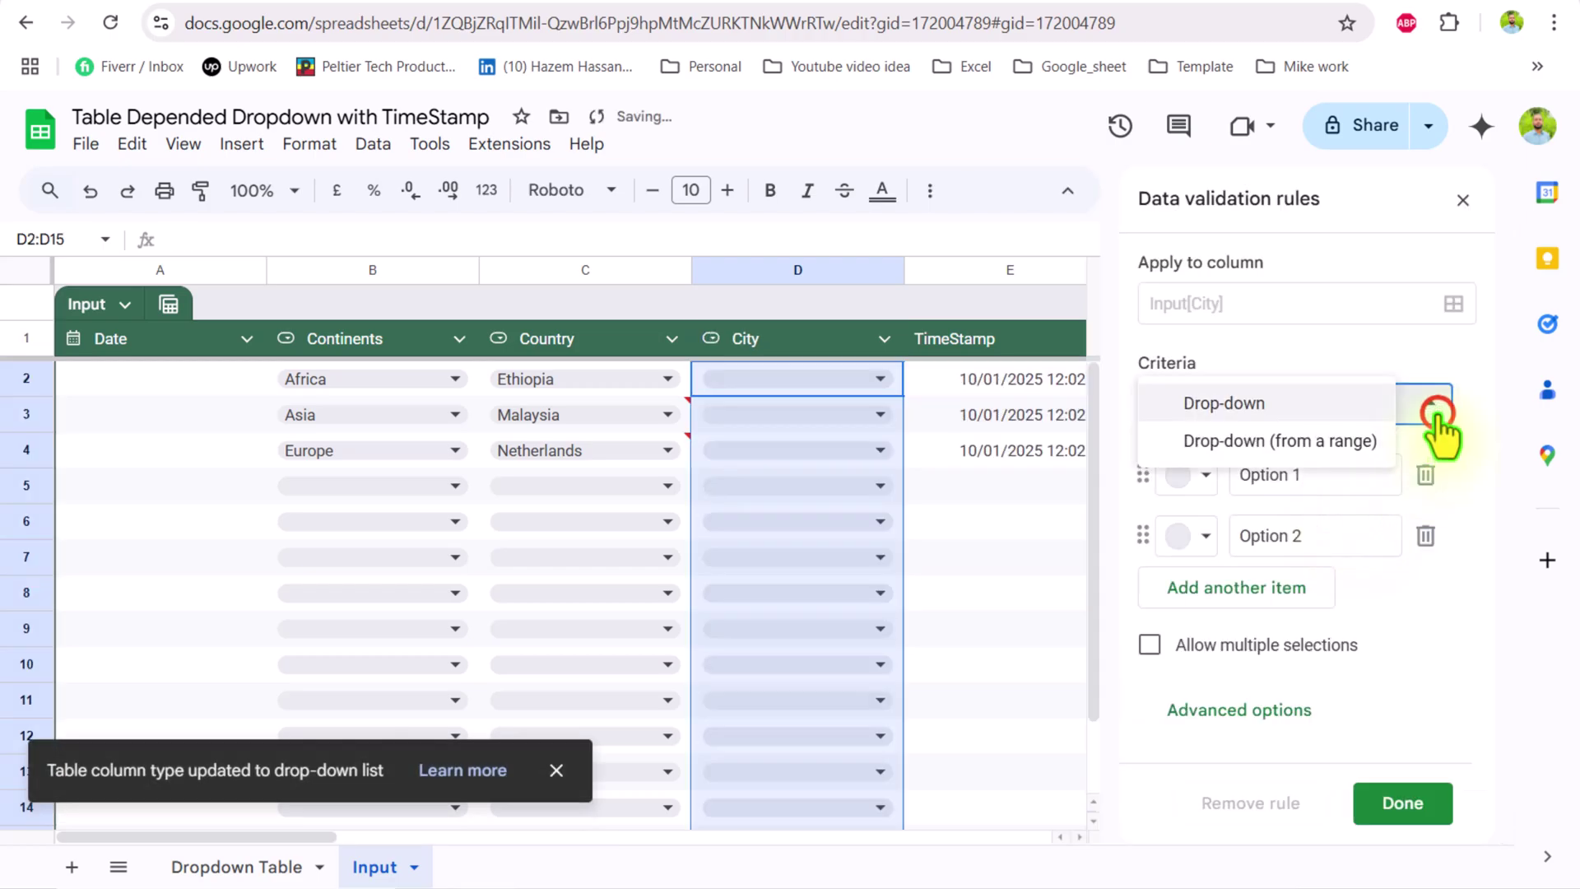
{"action": "left_click", "coordinate": [1349, 442]}
Set the City drop-down's source to 'Dropdown Table'!F2:F and save the rule.
{"action": "left_click", "coordinate": [1430, 475]}
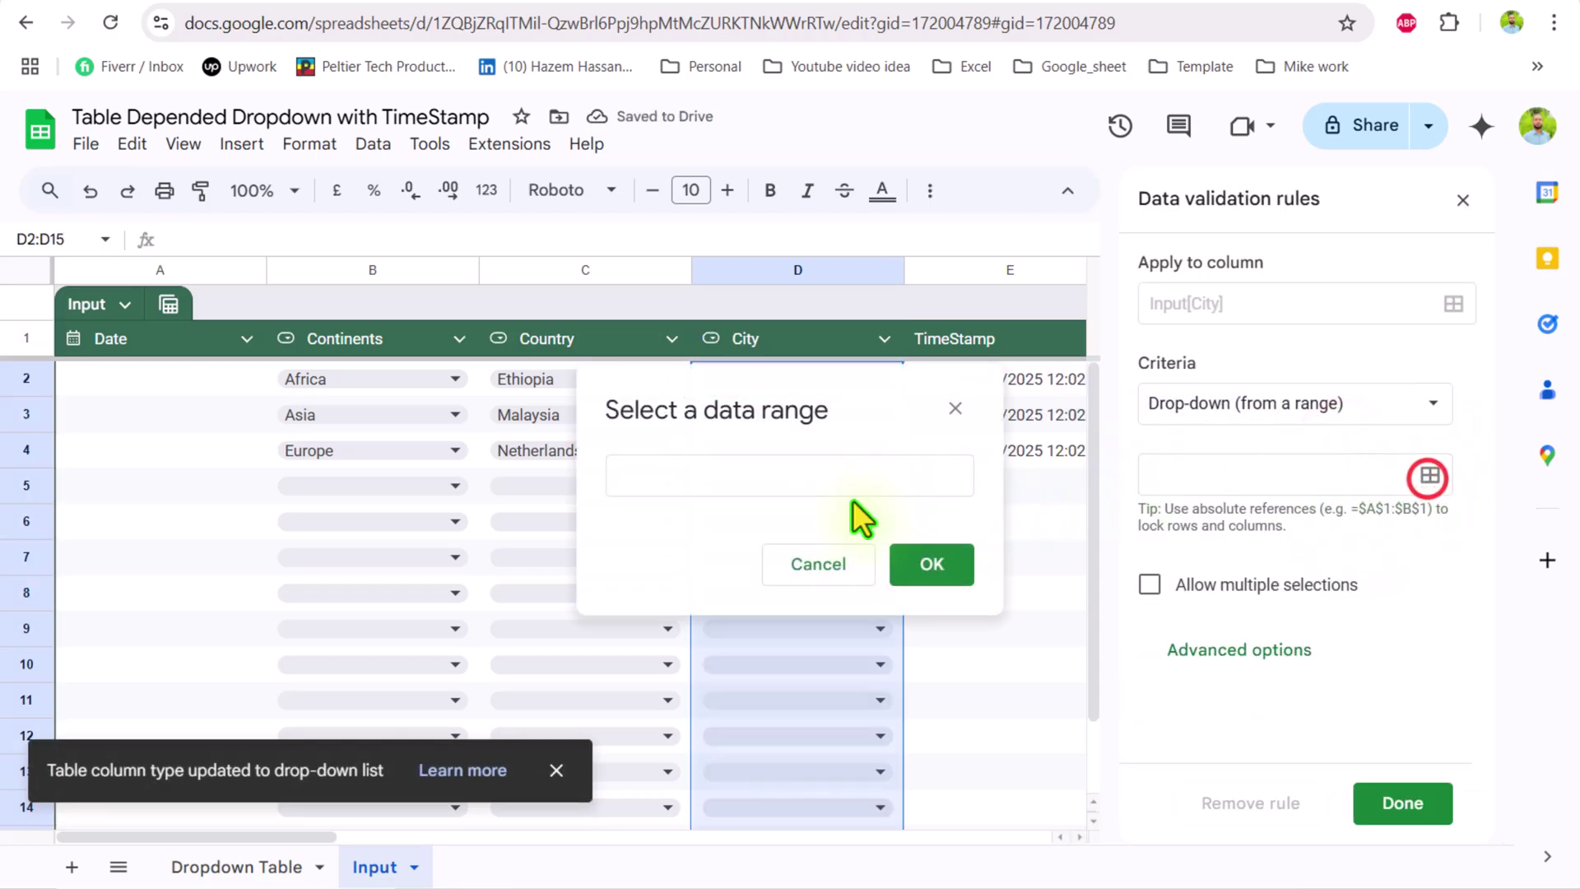
{"action": "left_click", "coordinate": [747, 469]}
{"action": "left_click", "coordinate": [197, 871]}
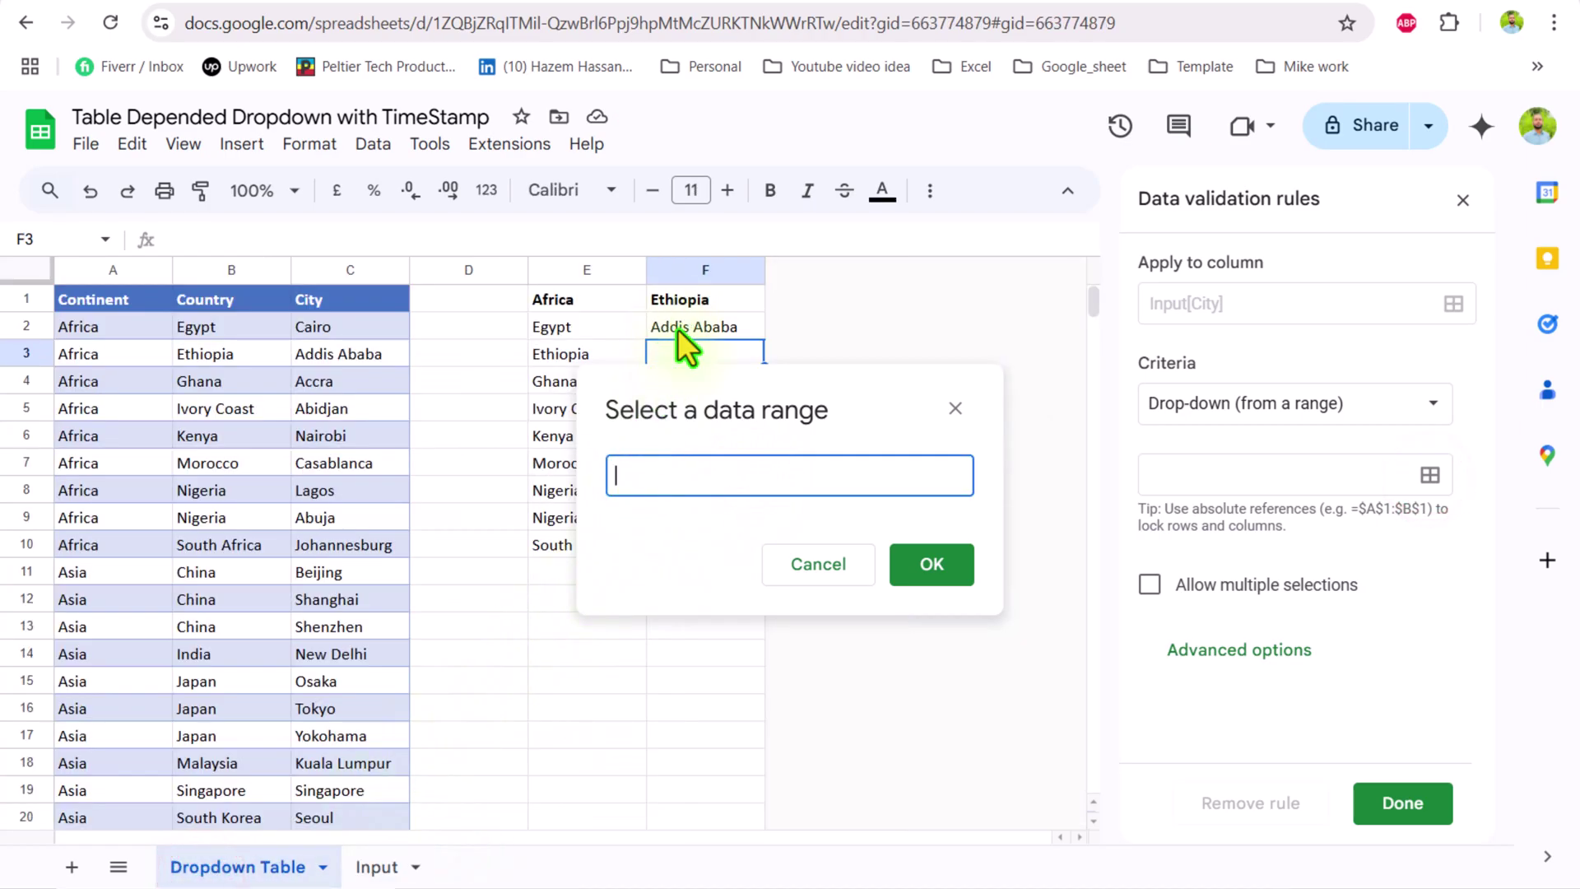
{"action": "left_click_drag", "start_coordinate": [678, 329], "coordinate": [692, 709]}
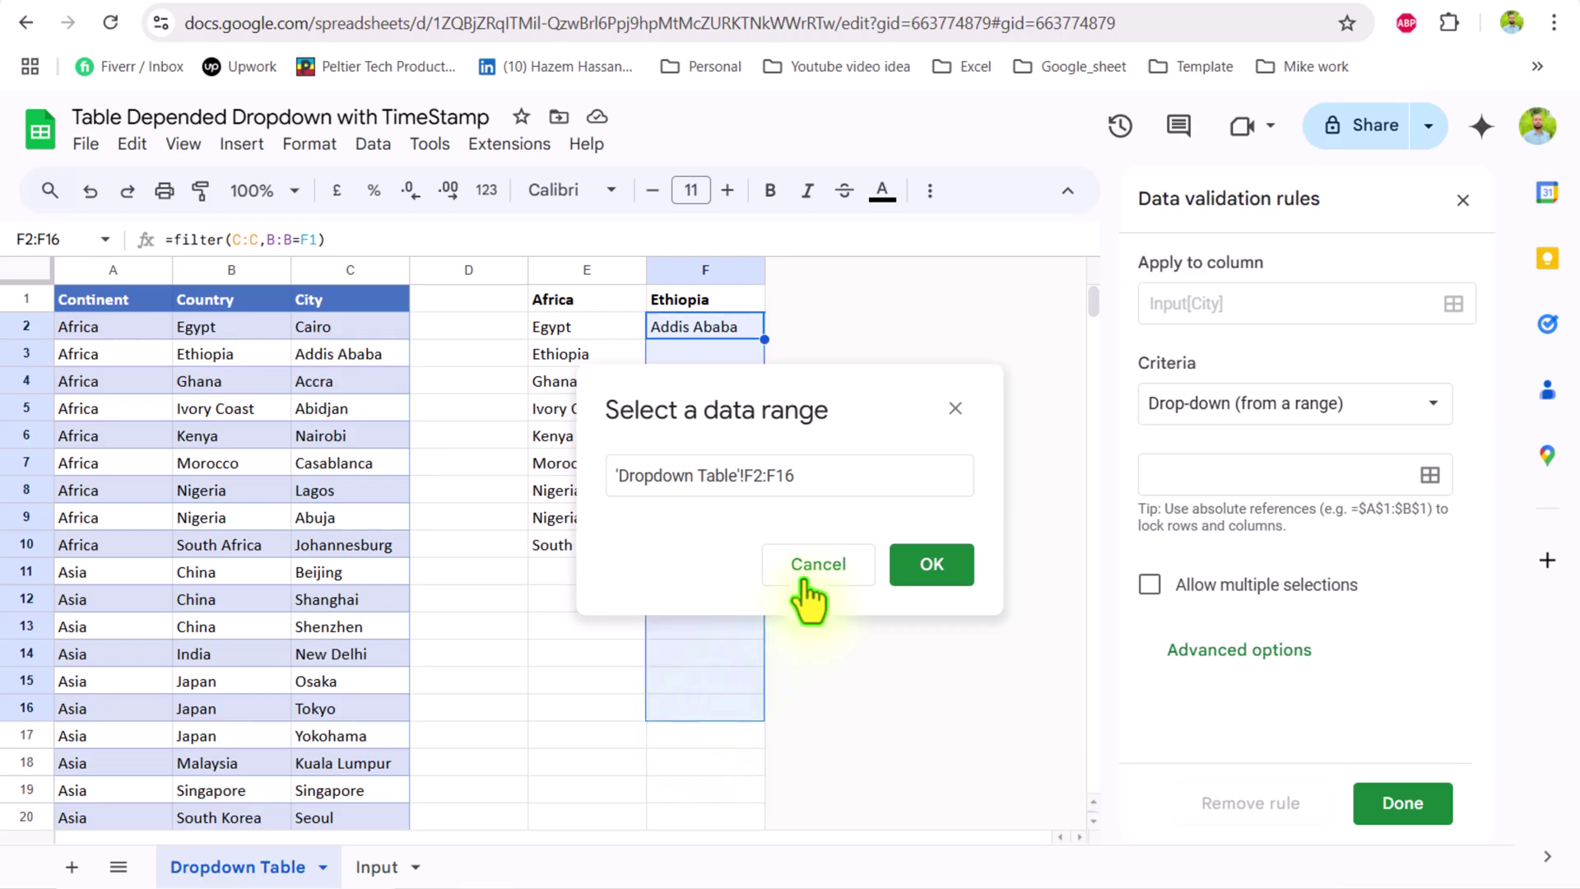
{"action": "left_click", "coordinate": [836, 471]}
{"action": "key", "text": "BackSpace"}
{"action": "key", "text": "BackSpace"}
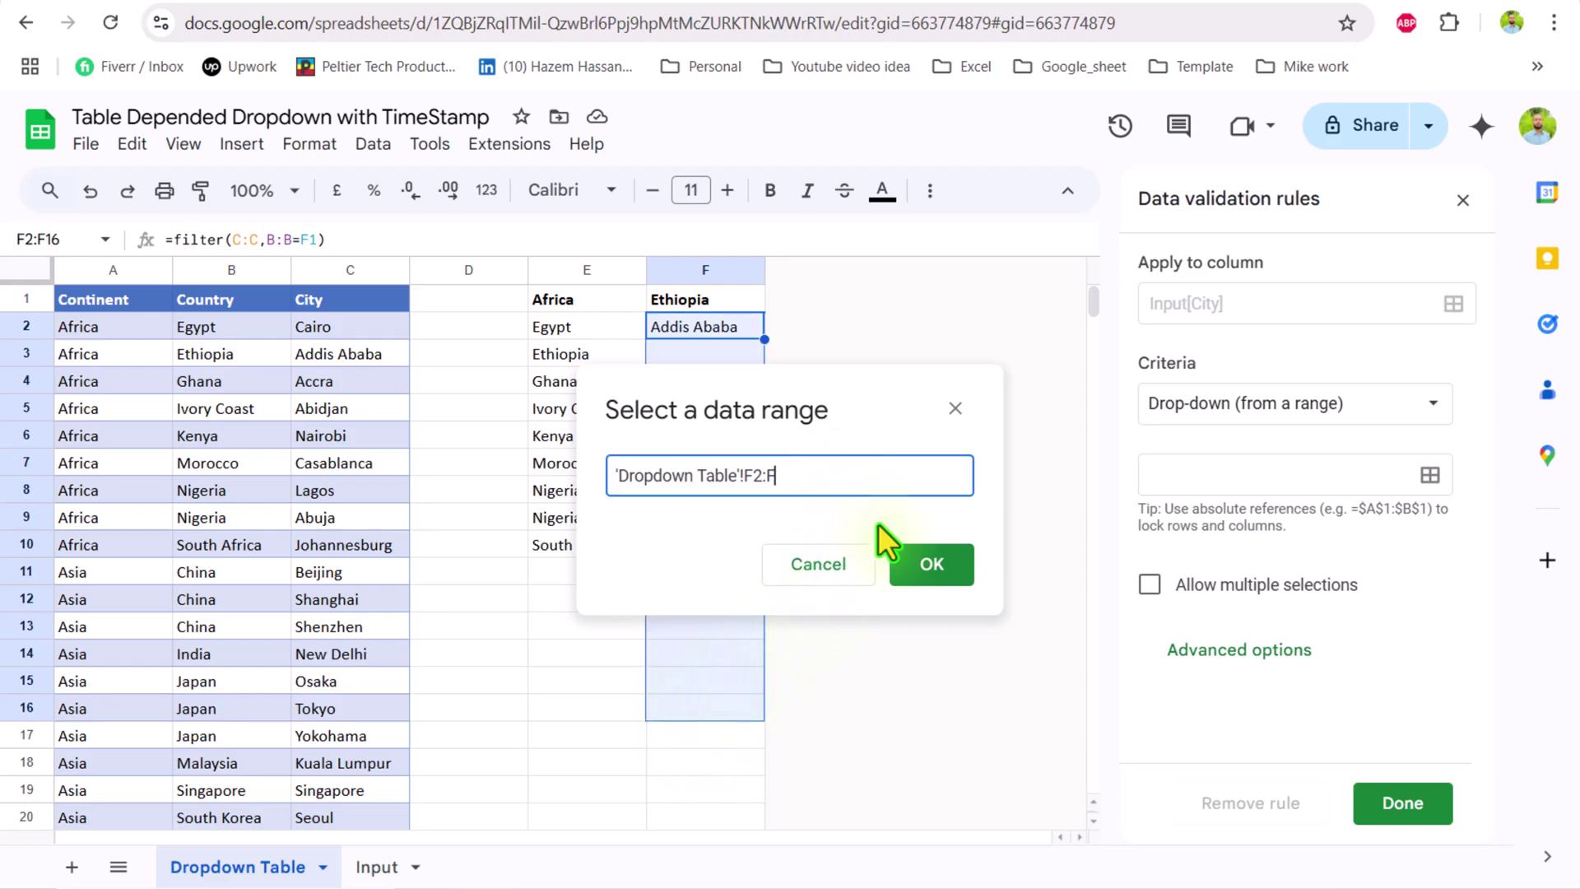
{"action": "left_click", "coordinate": [925, 568]}
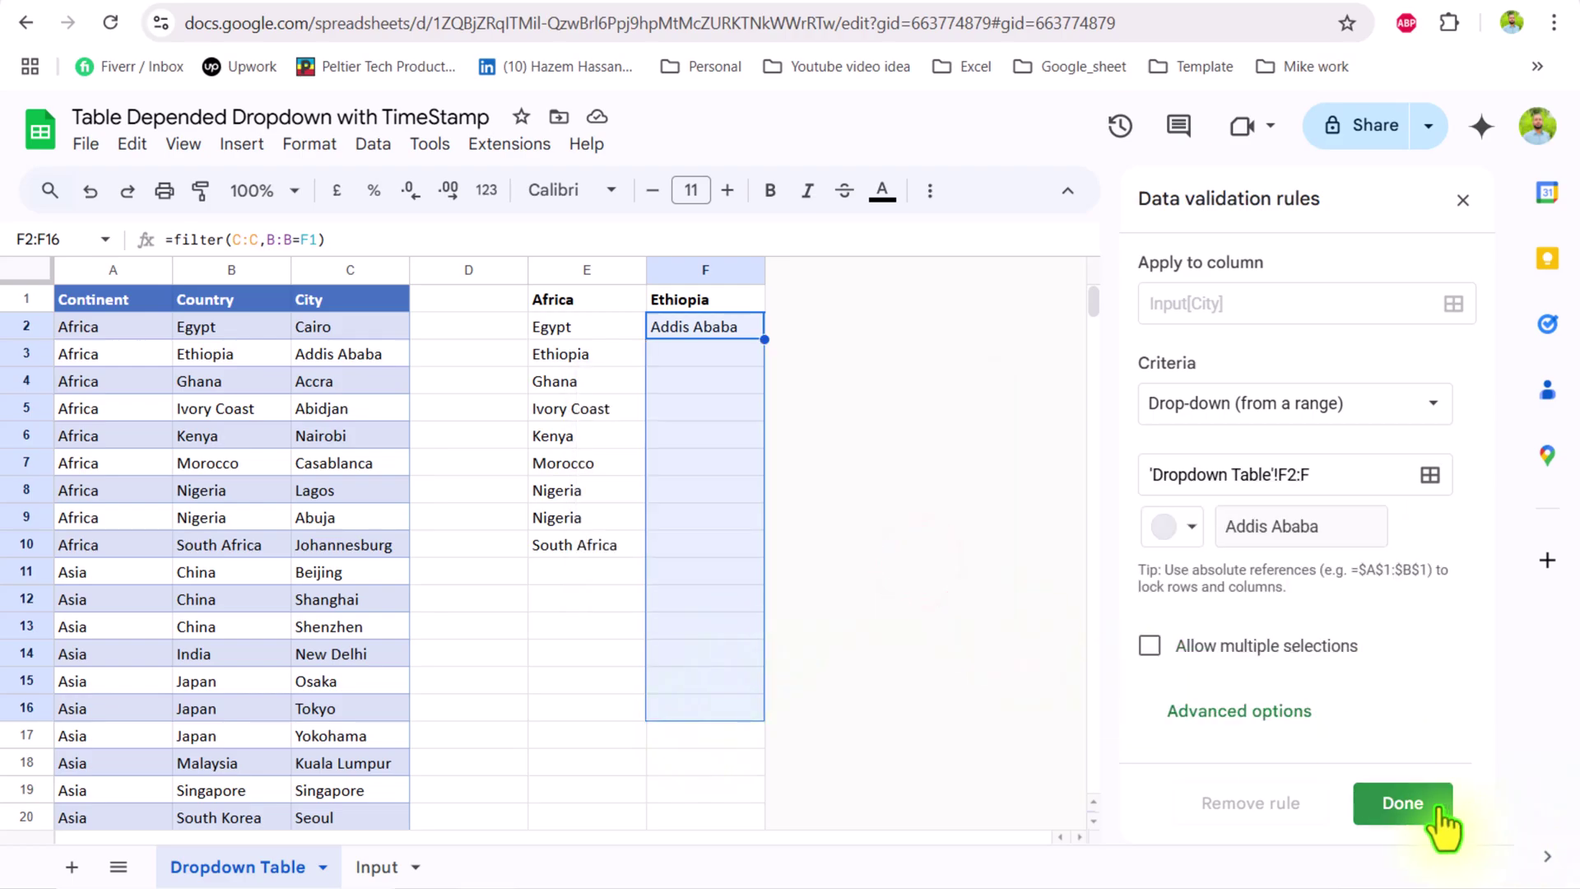
{"action": "left_click", "coordinate": [1403, 803]}
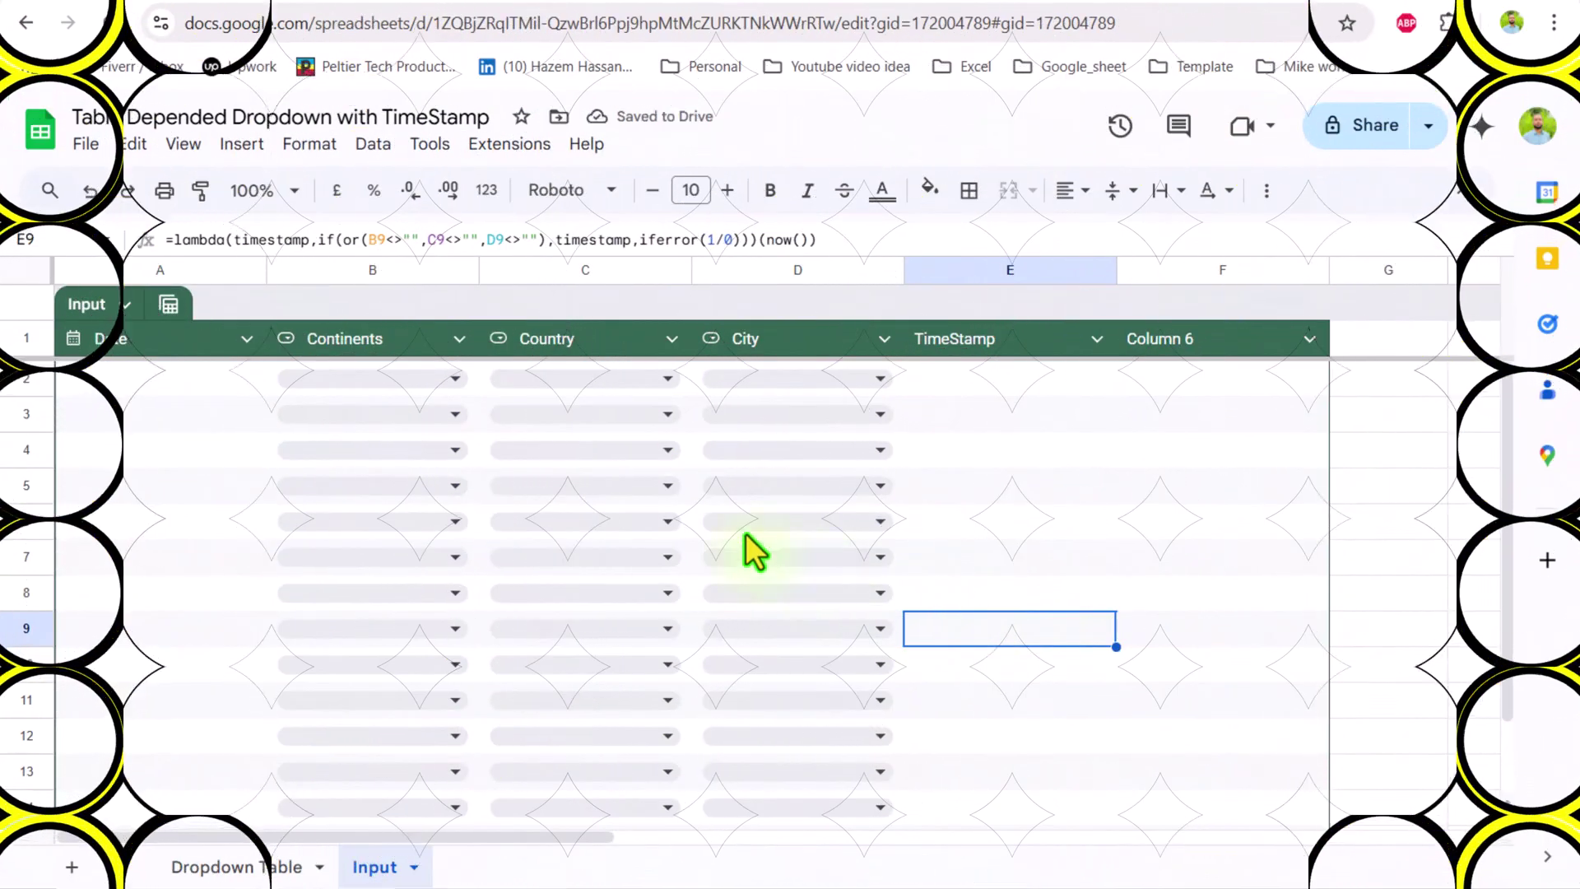
Fill row 2 with North America, Mexico and Mexico City.
{"action": "left_click", "coordinate": [457, 379]}
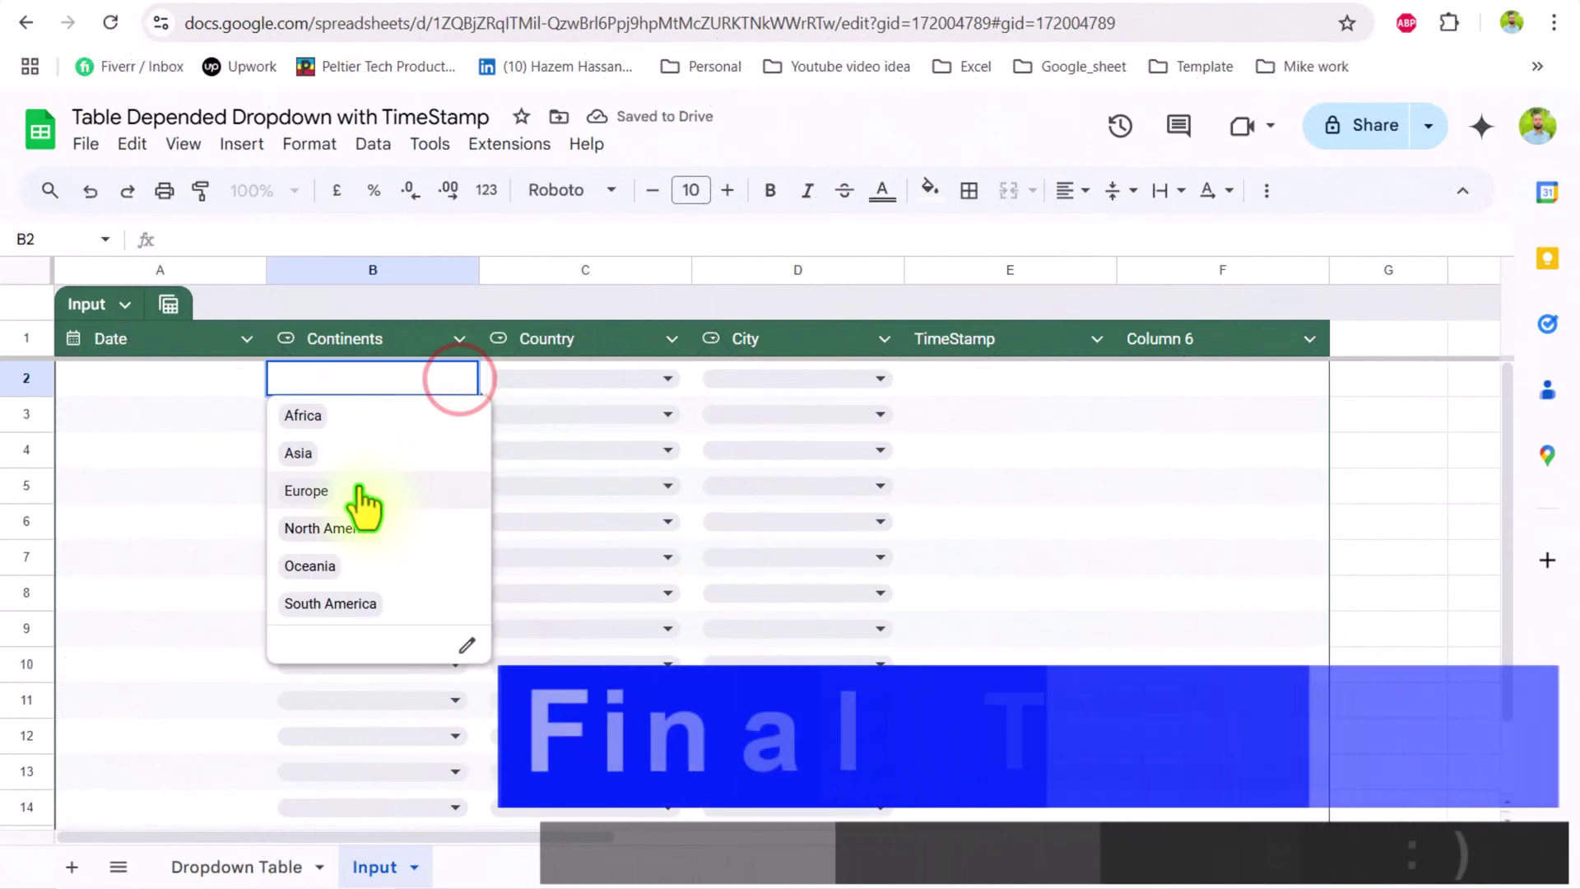
{"action": "left_click", "coordinate": [356, 527]}
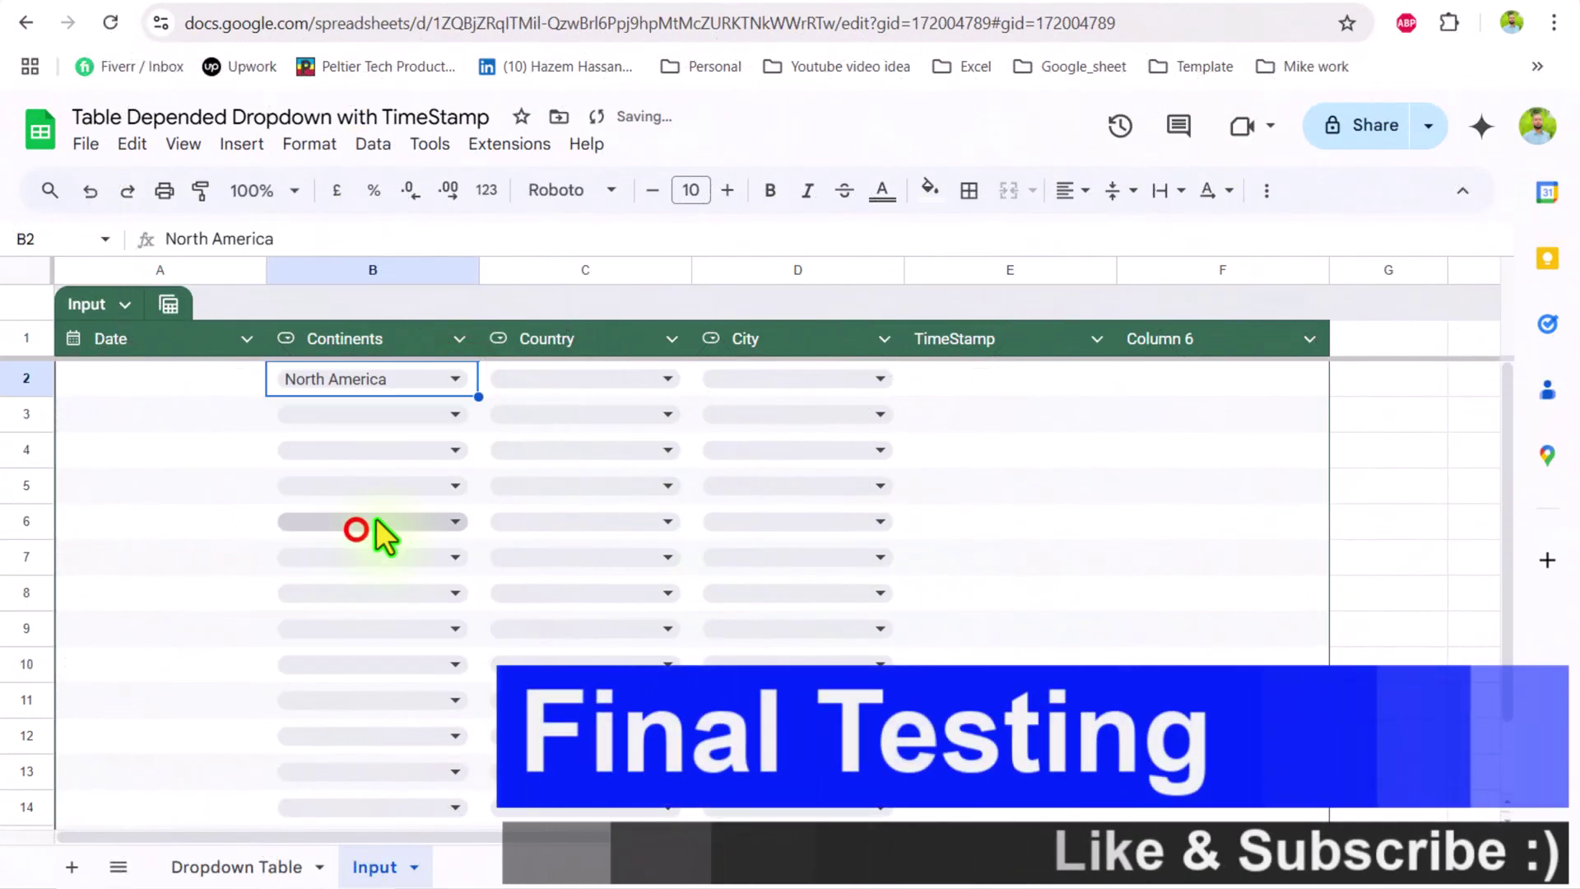
{"action": "left_click", "coordinate": [668, 379]}
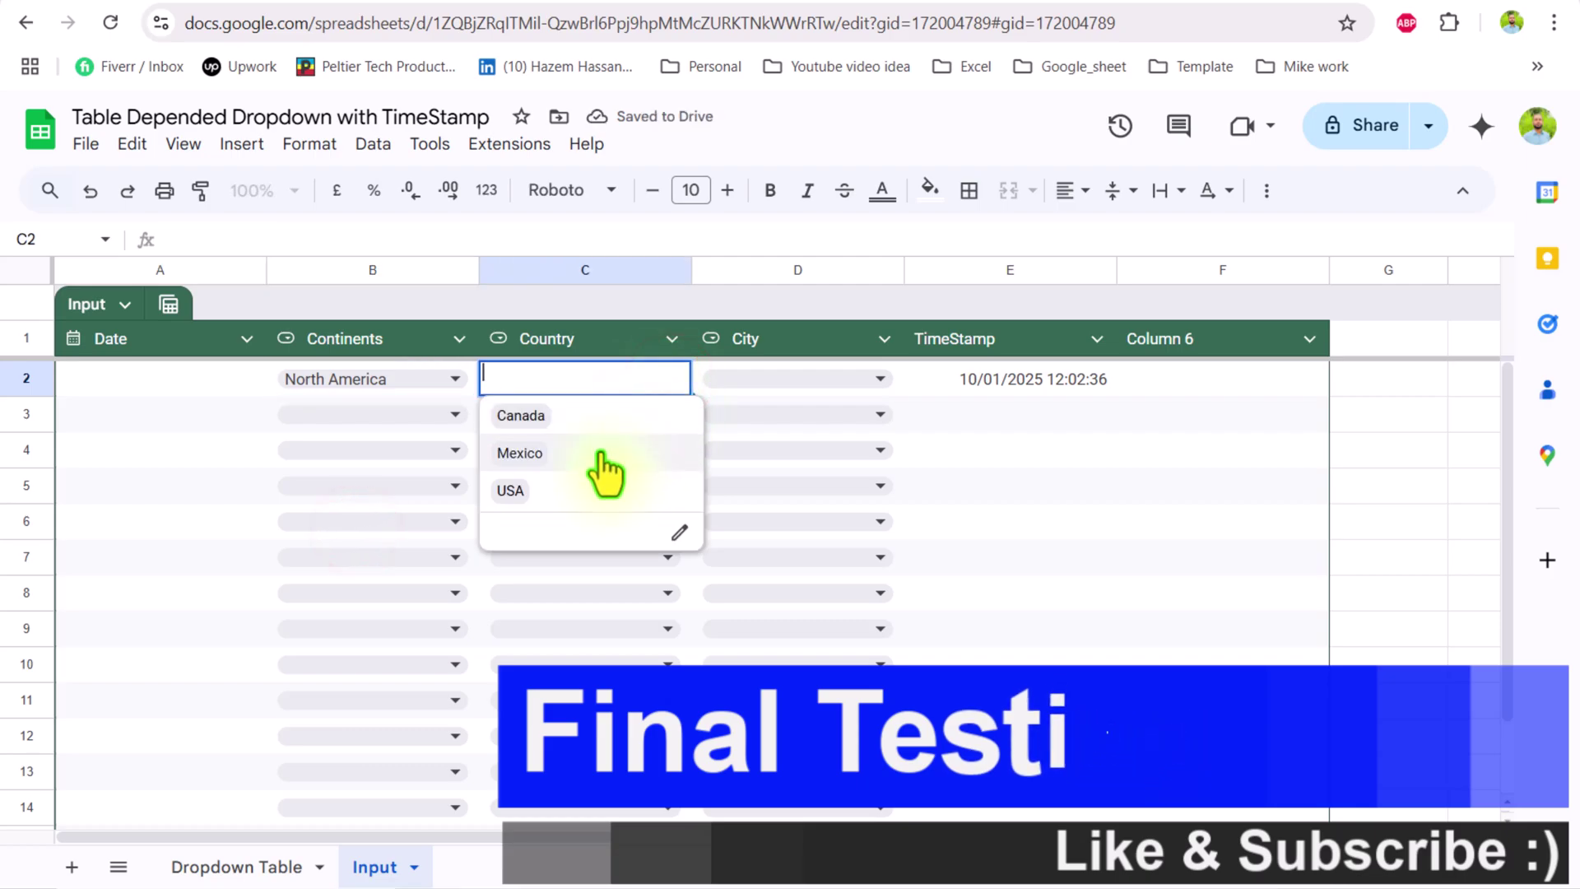
{"action": "left_click", "coordinate": [603, 455]}
{"action": "left_click", "coordinate": [882, 379]}
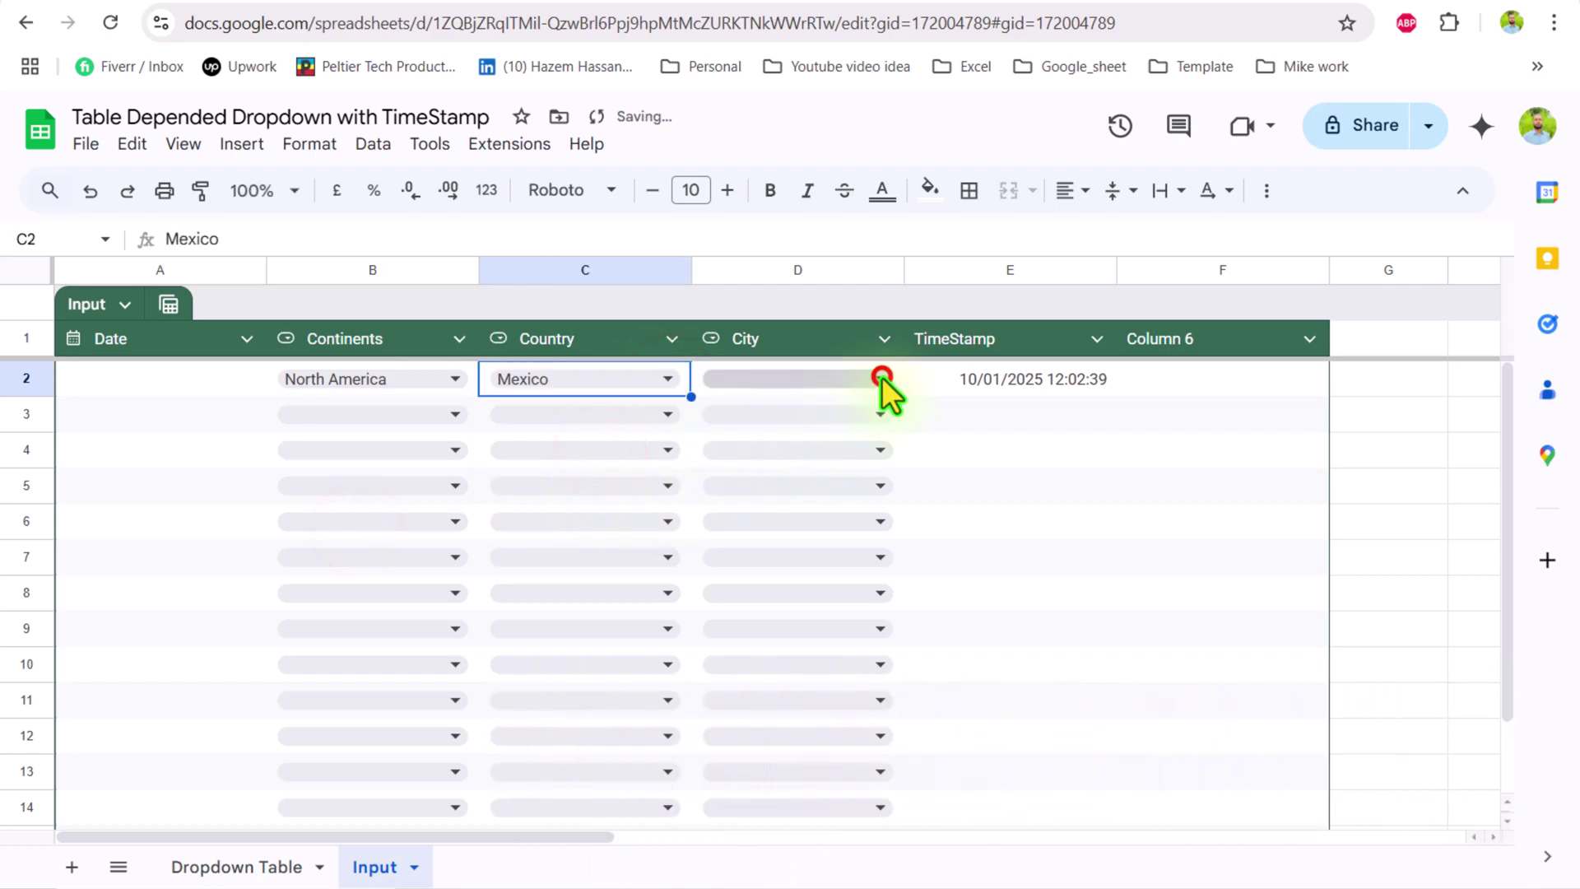
{"action": "left_click", "coordinate": [851, 424]}
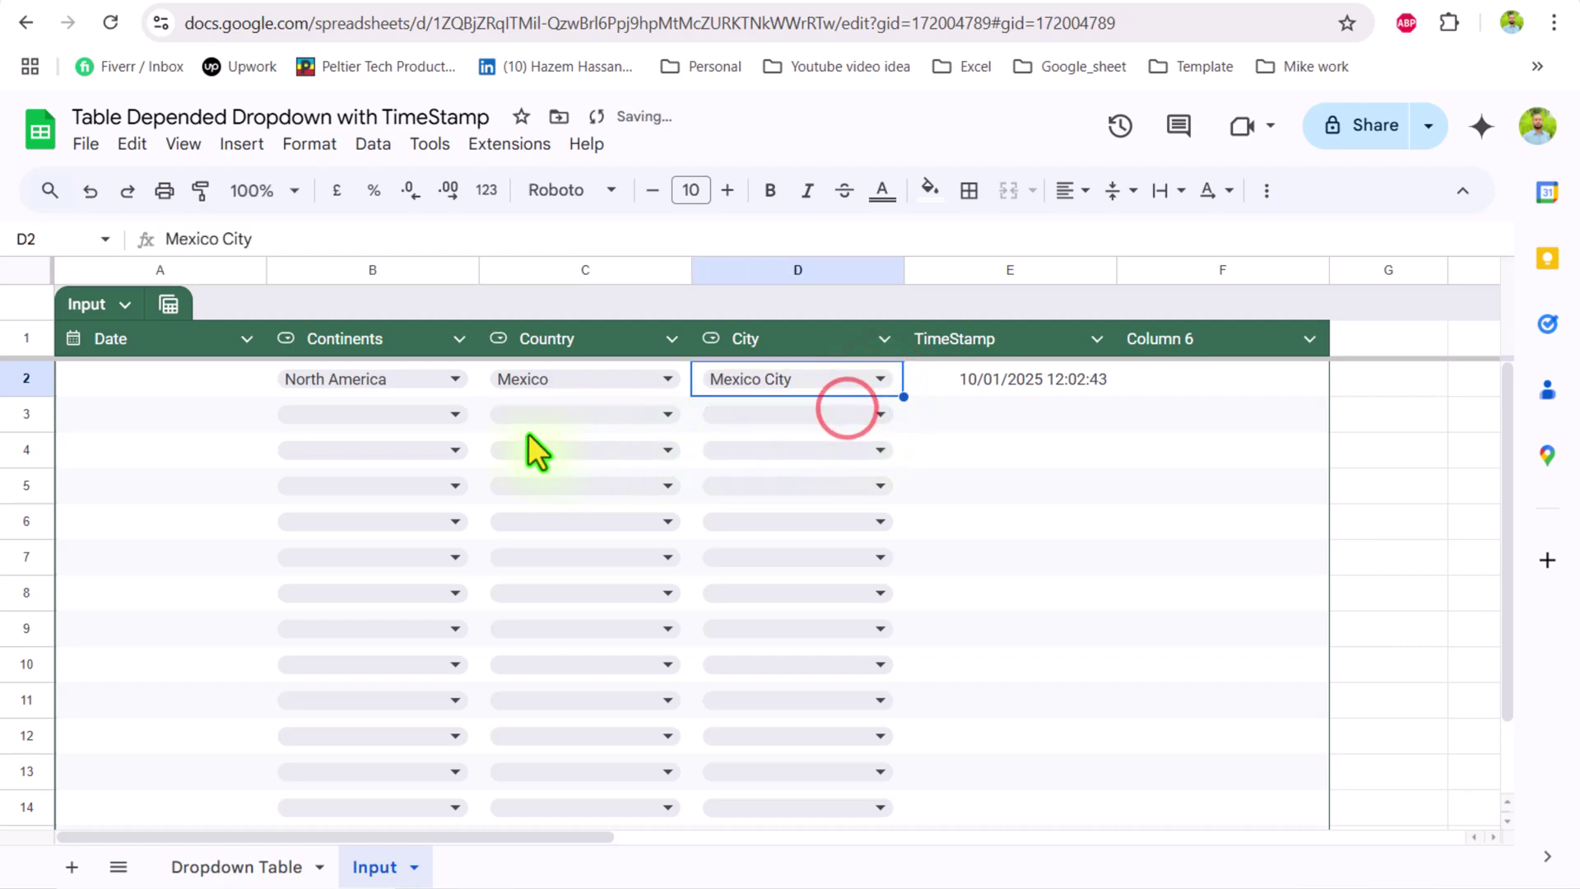
Fill row 3 with Asia, China and Shanghai.
{"action": "left_click", "coordinate": [450, 414]}
{"action": "left_click", "coordinate": [384, 491]}
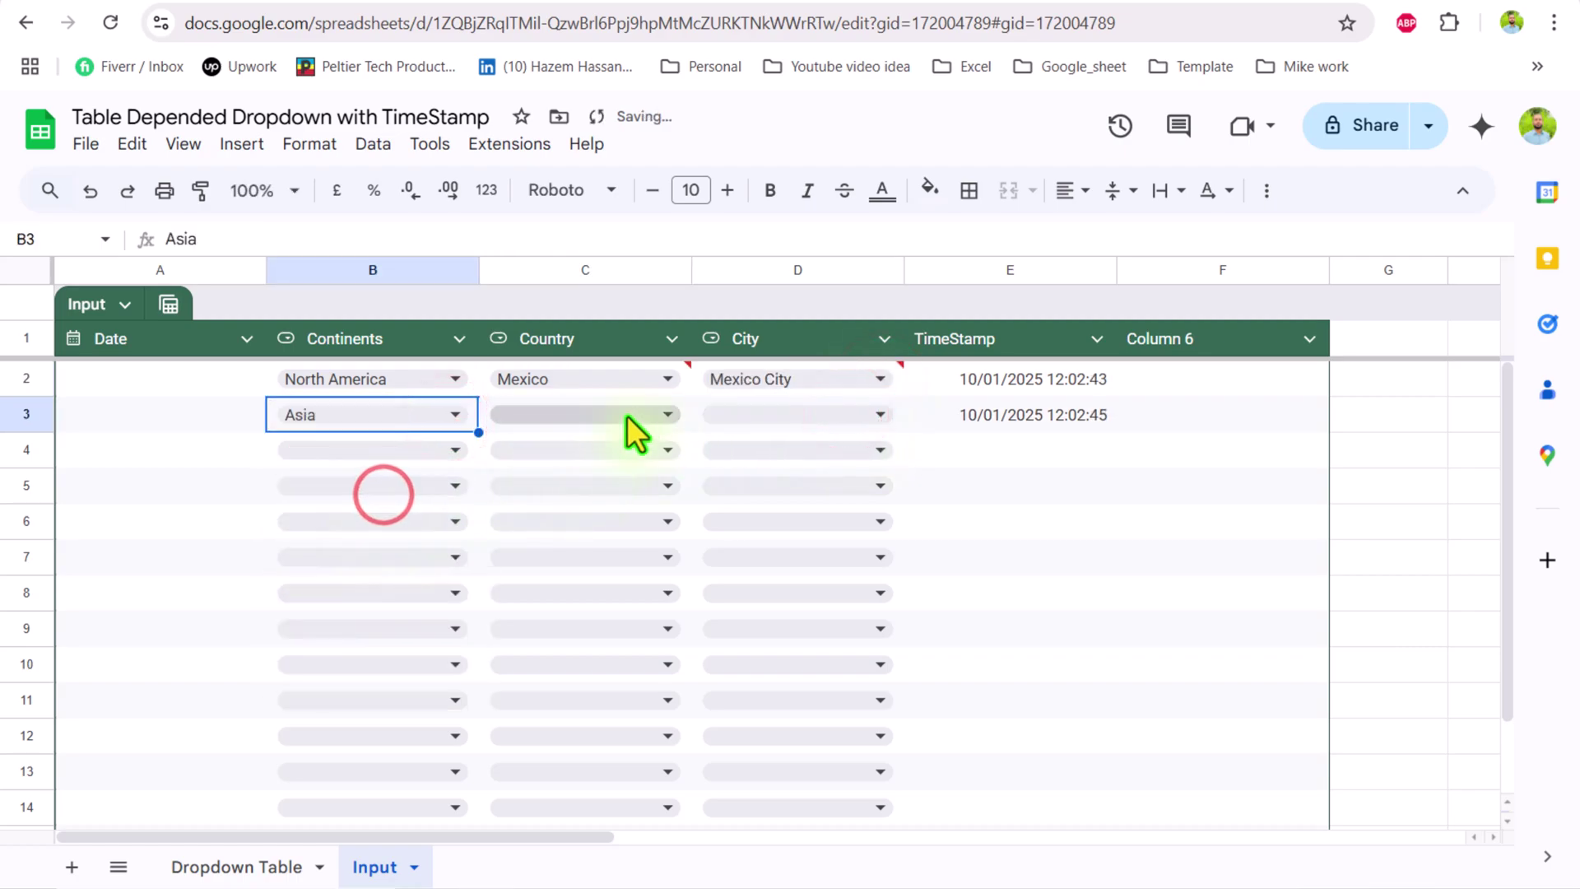
{"action": "left_click", "coordinate": [662, 414]}
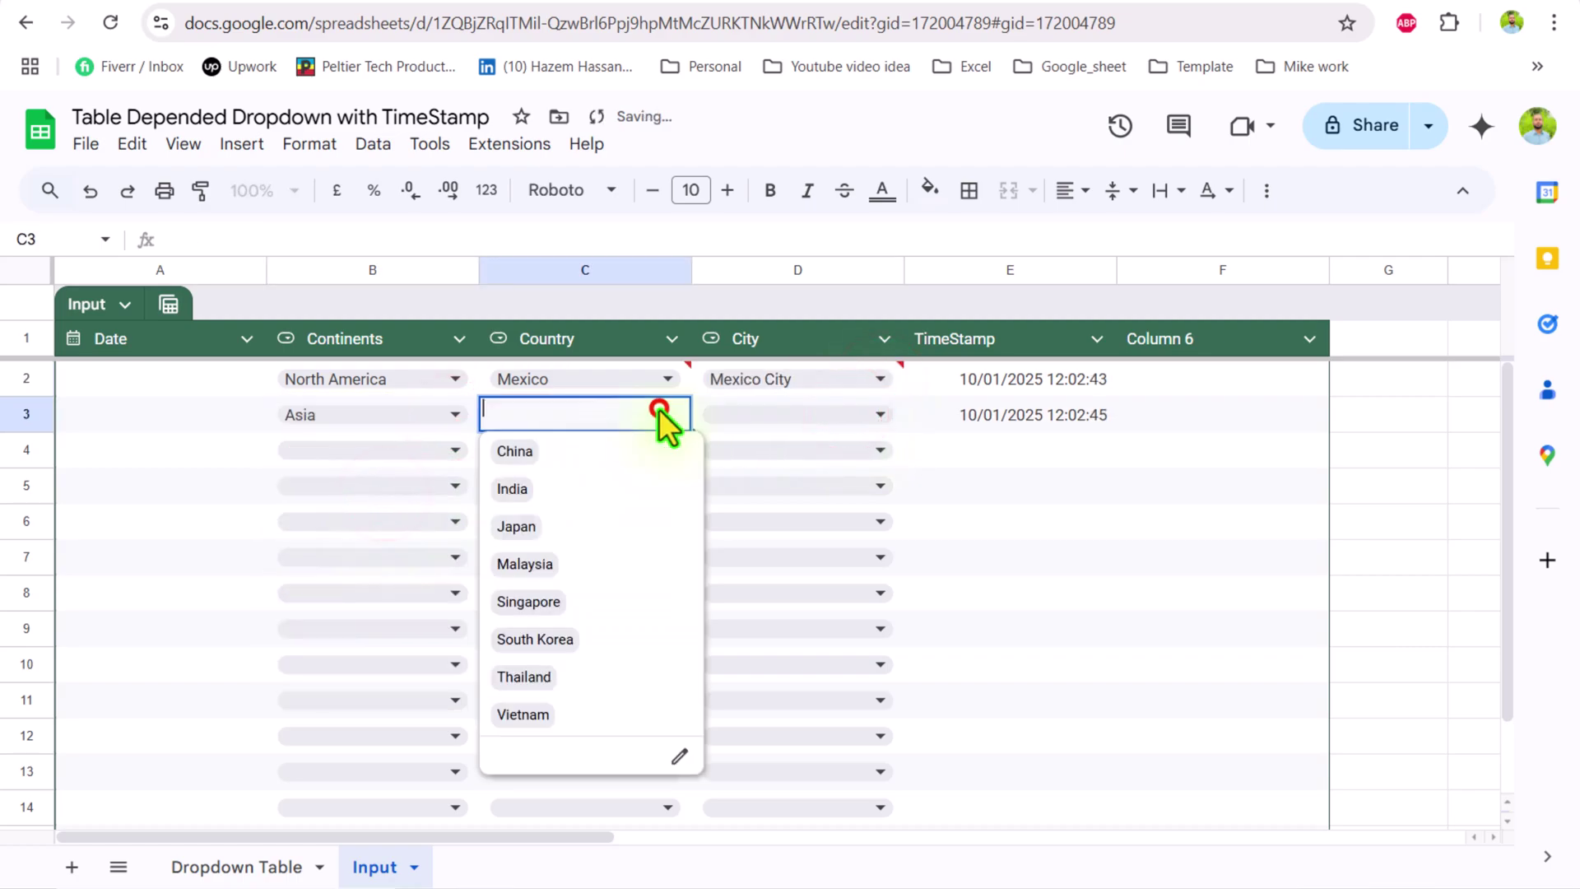
{"action": "left_click", "coordinate": [576, 454]}
{"action": "left_click", "coordinate": [908, 427]}
{"action": "left_click", "coordinate": [880, 414]}
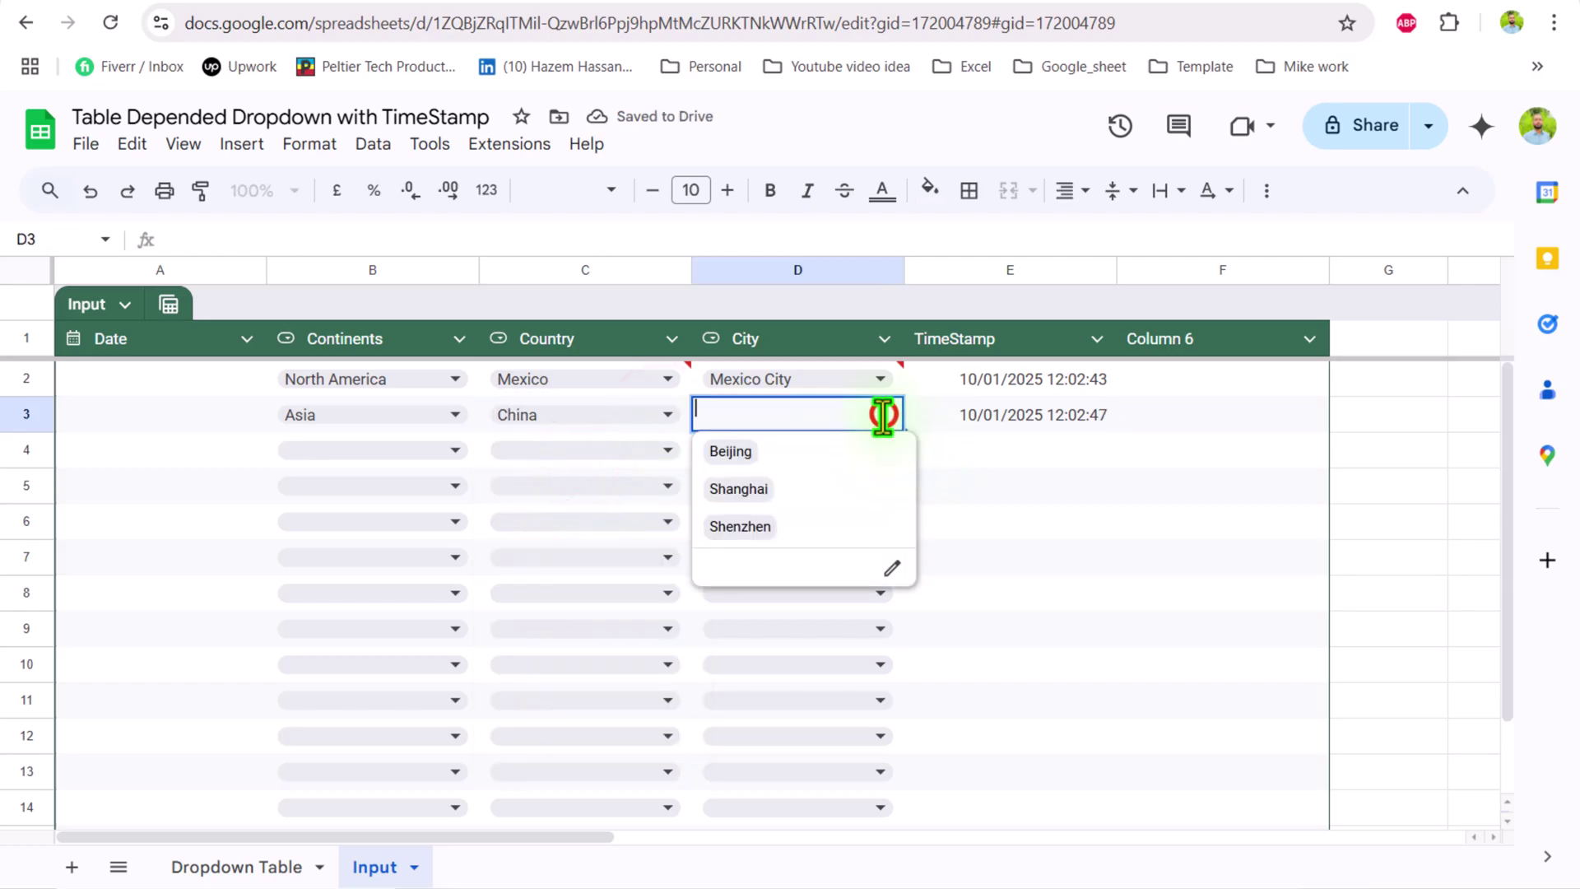
{"action": "left_click", "coordinate": [792, 494]}
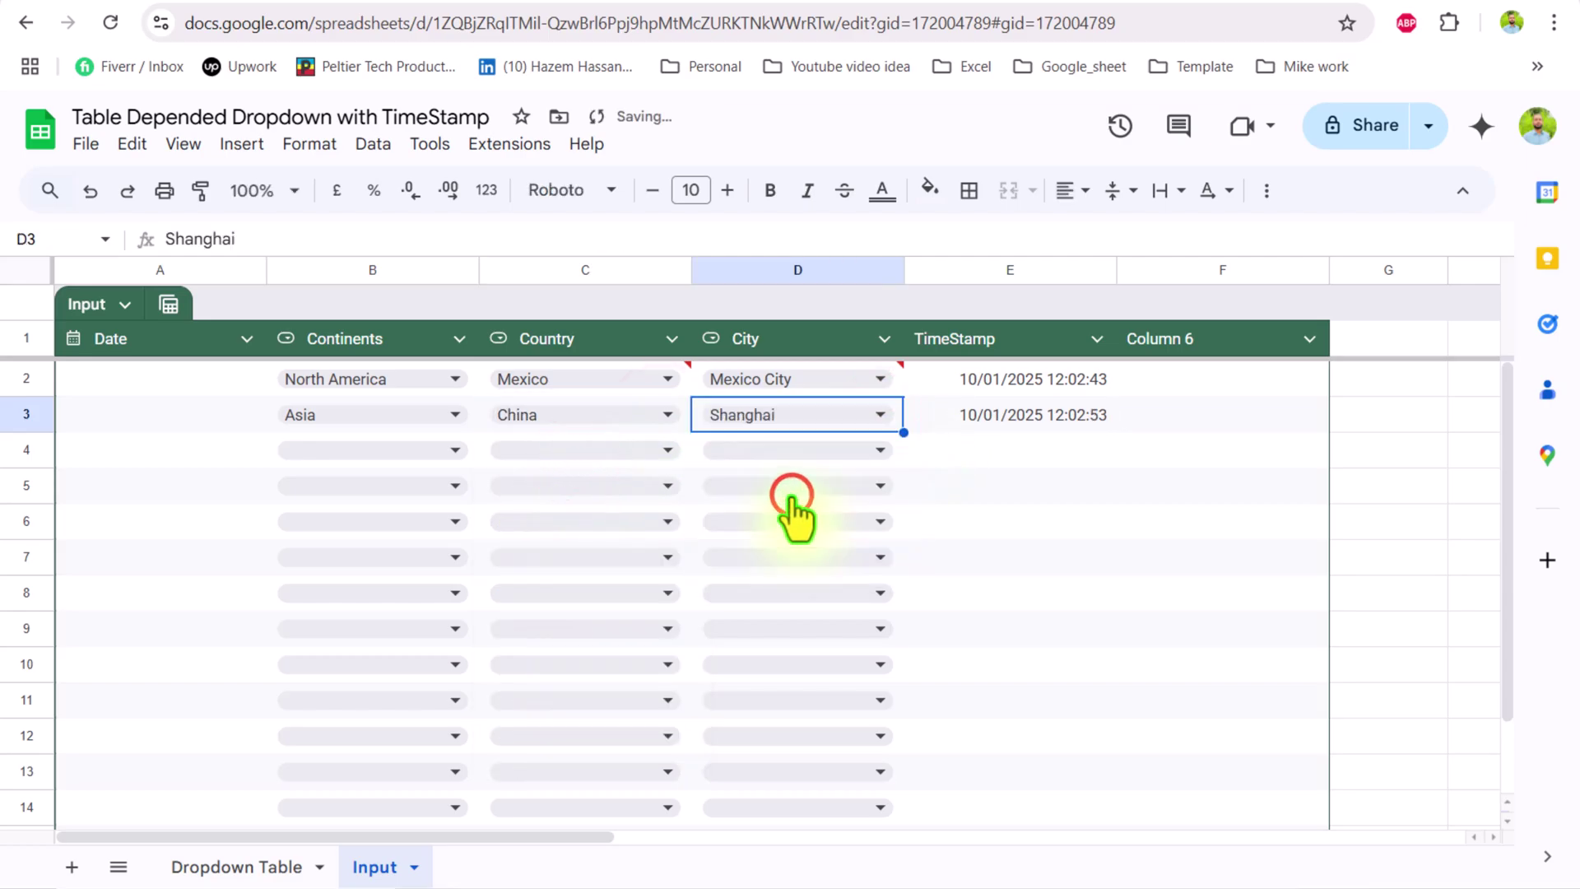
Fill row 8 with South America, Chile and Santiago.
{"action": "left_click", "coordinate": [457, 592]}
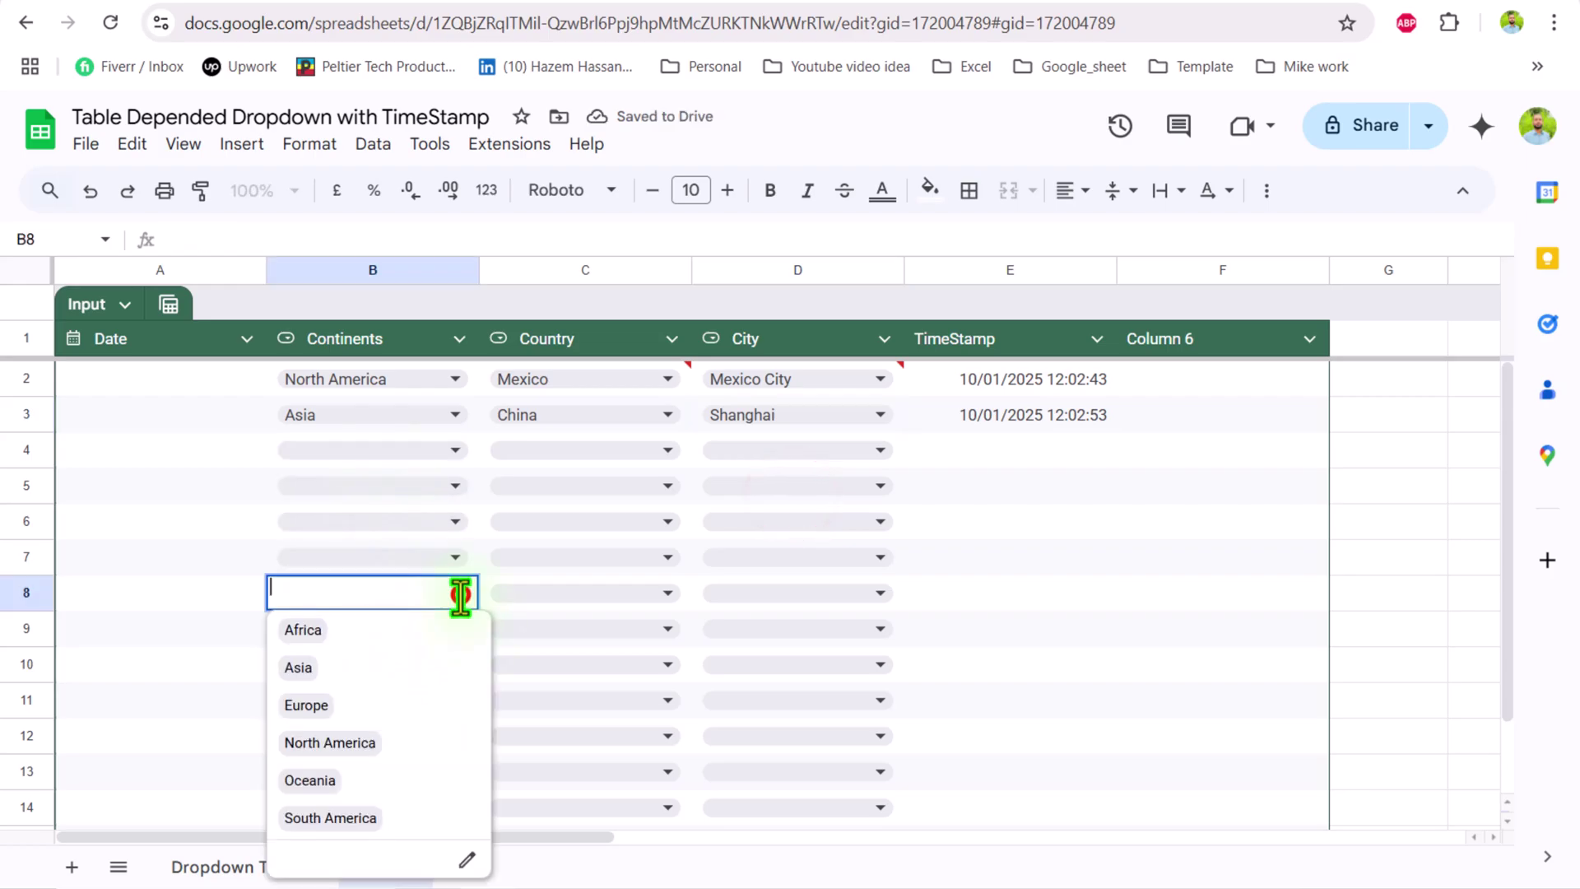
{"action": "left_click", "coordinate": [352, 815]}
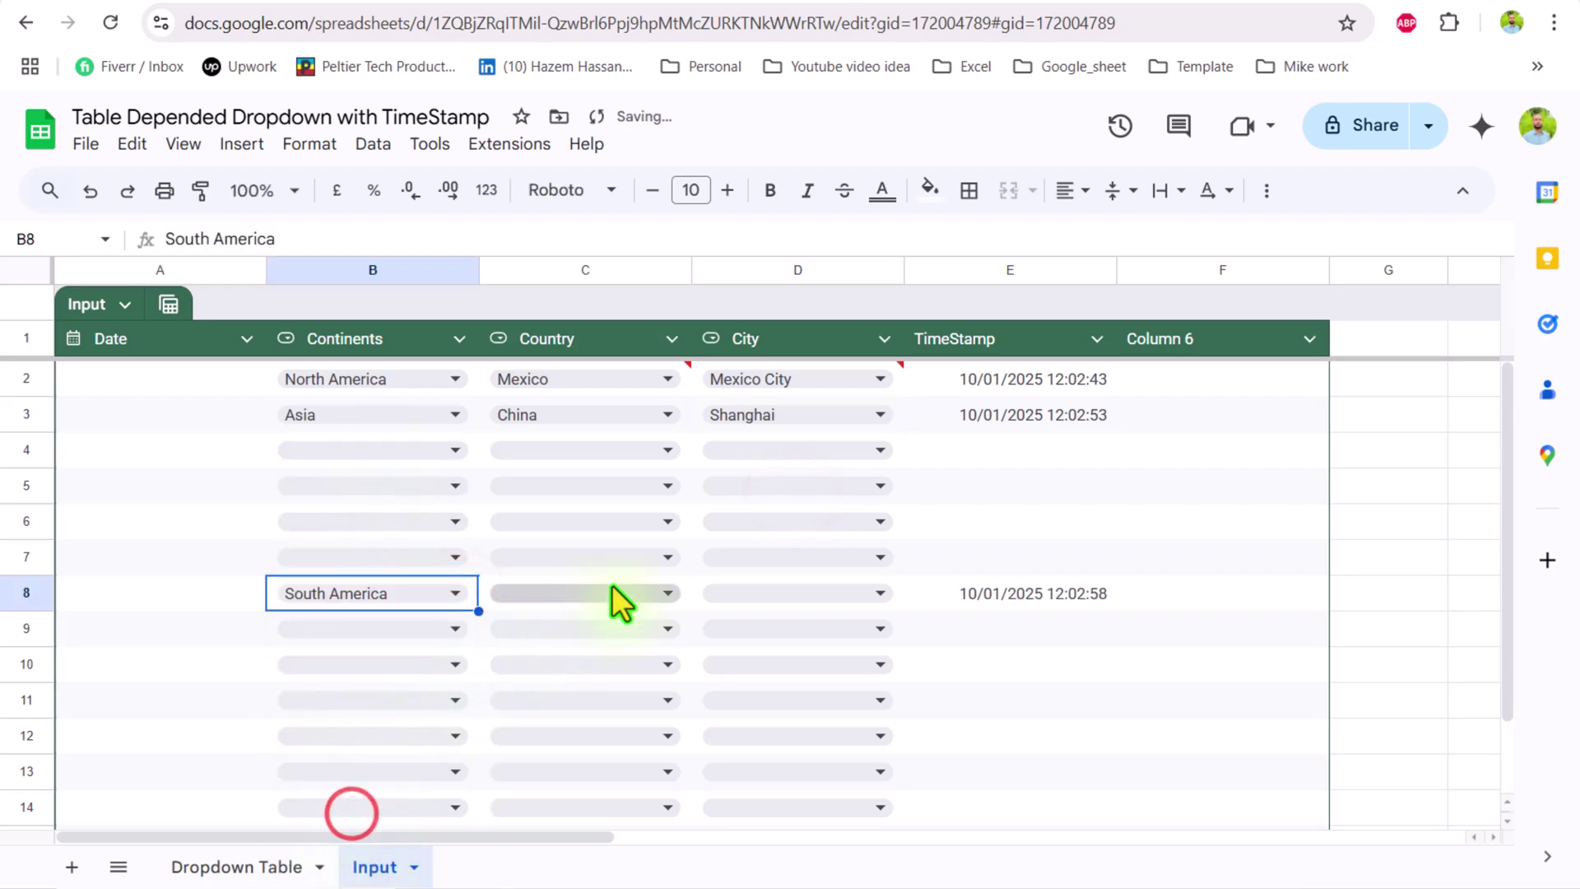
{"action": "left_click", "coordinate": [664, 593]}
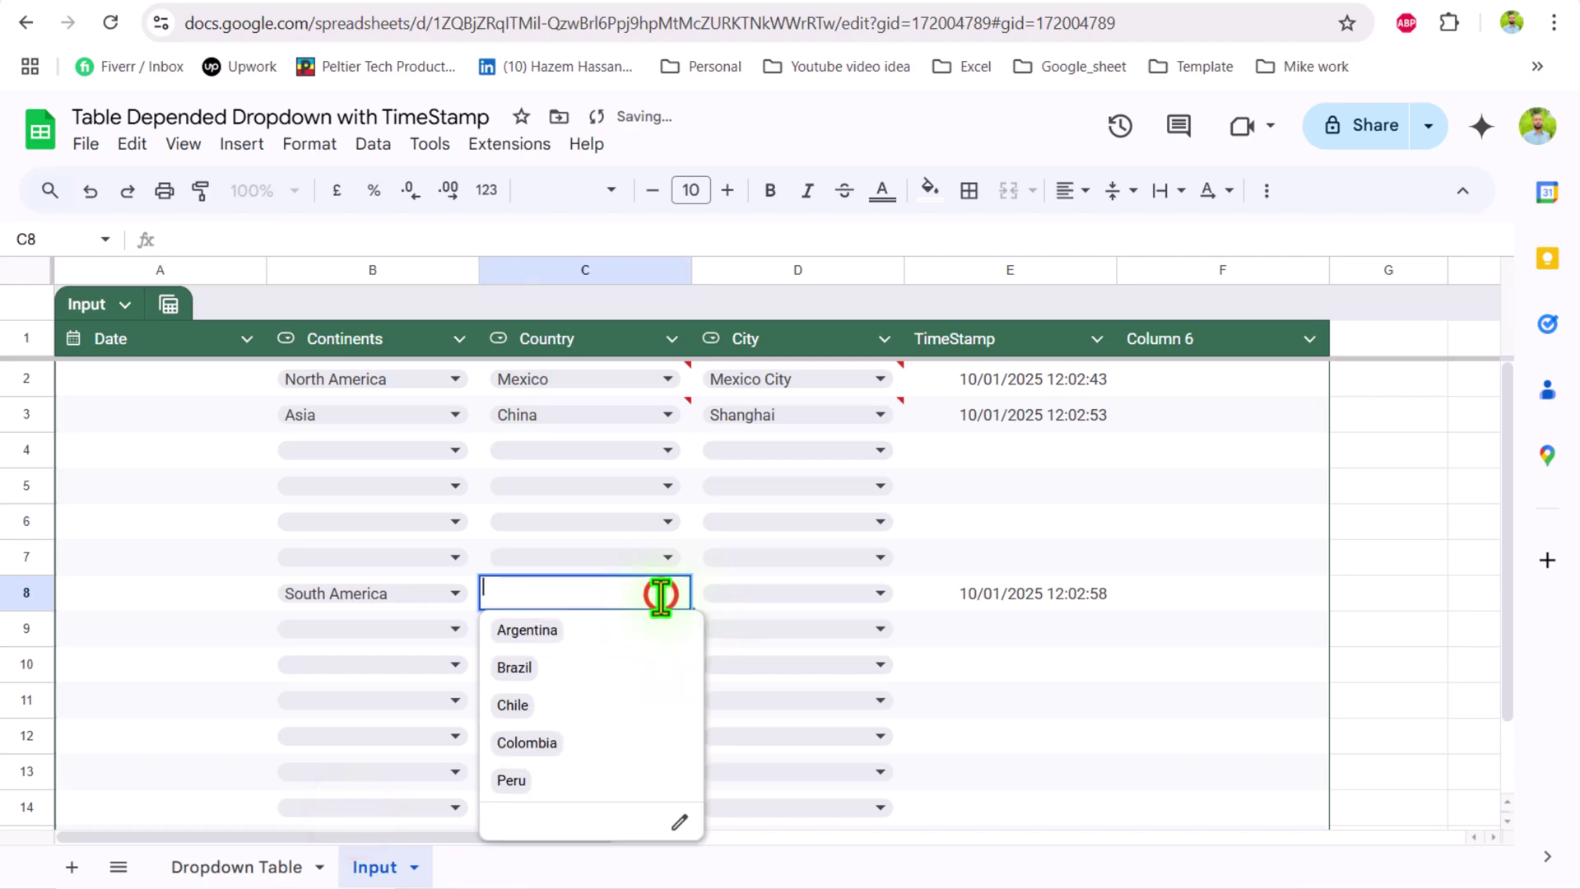
{"action": "left_click", "coordinate": [630, 709]}
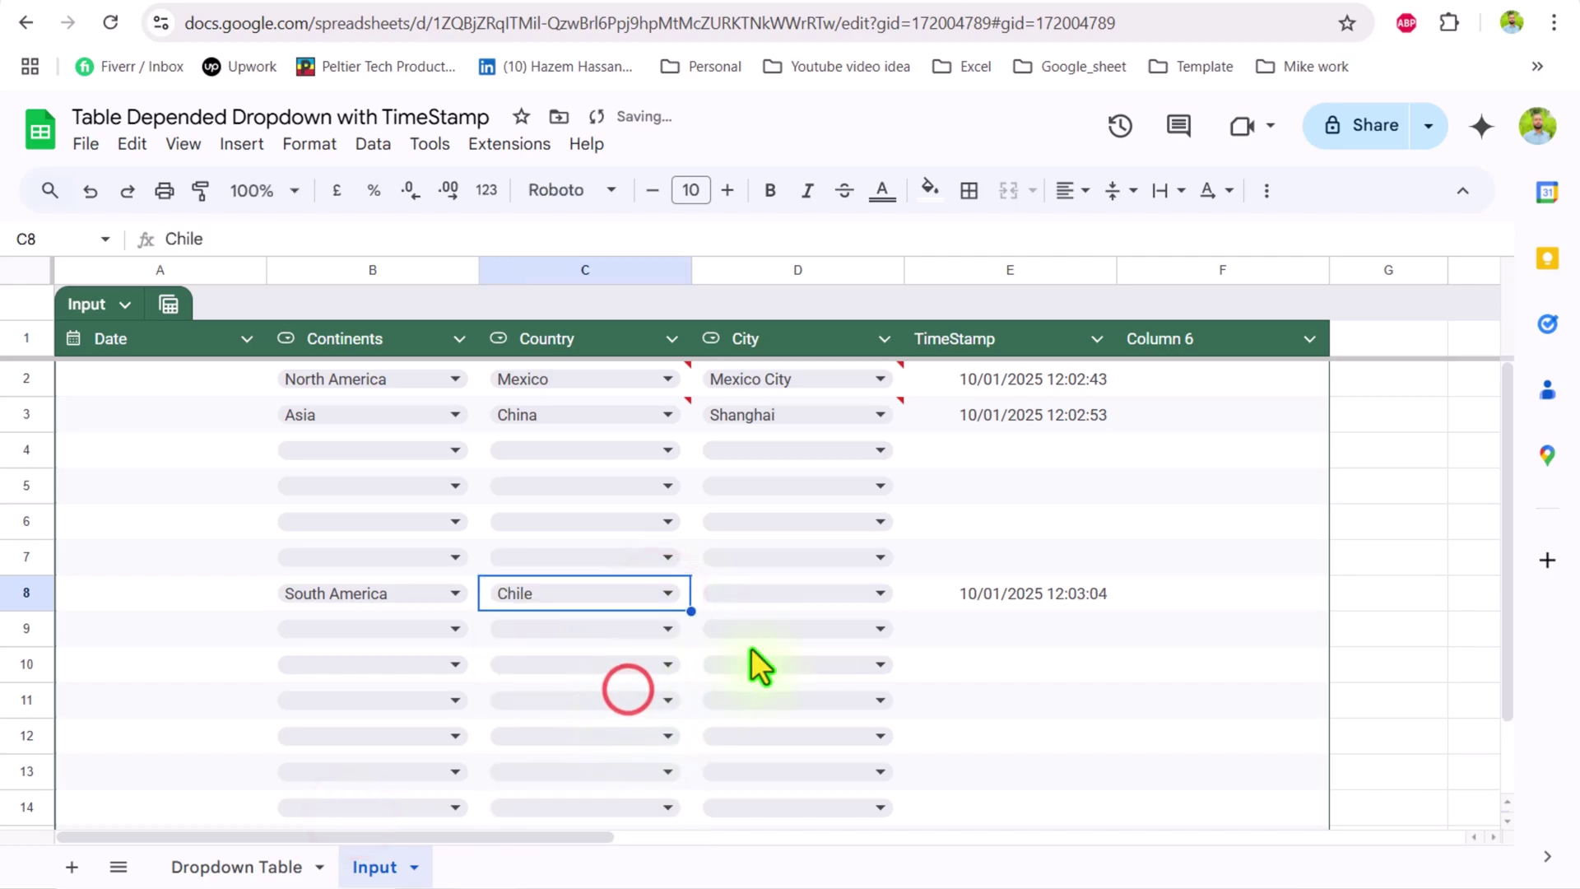
{"action": "left_click", "coordinate": [885, 590]}
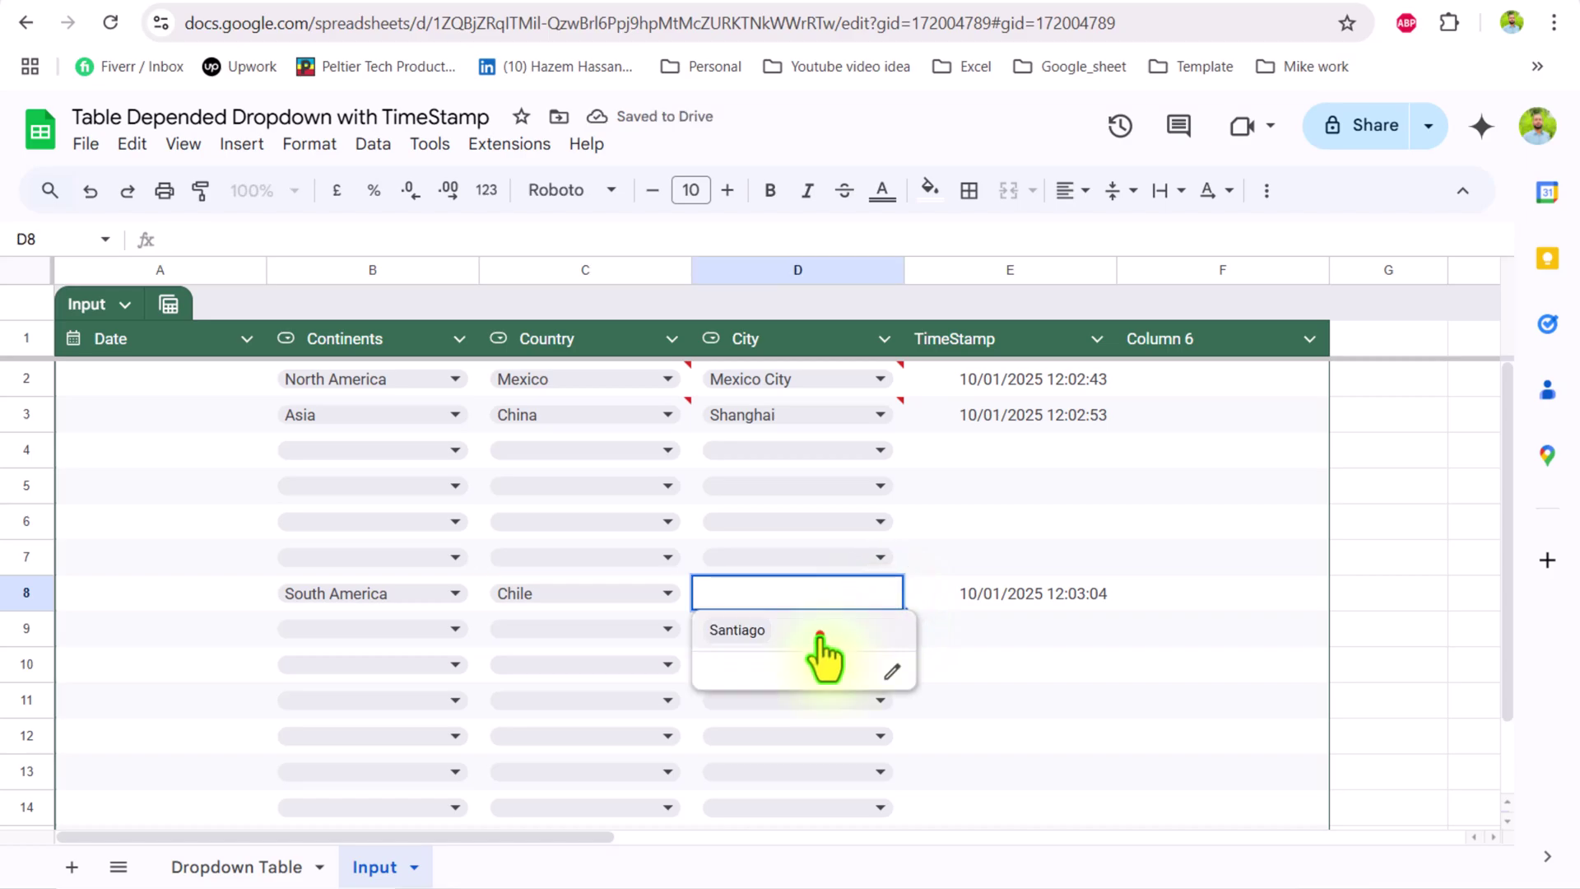
{"action": "left_click", "coordinate": [819, 635]}
{"action": "left_click", "coordinate": [133, 656]}
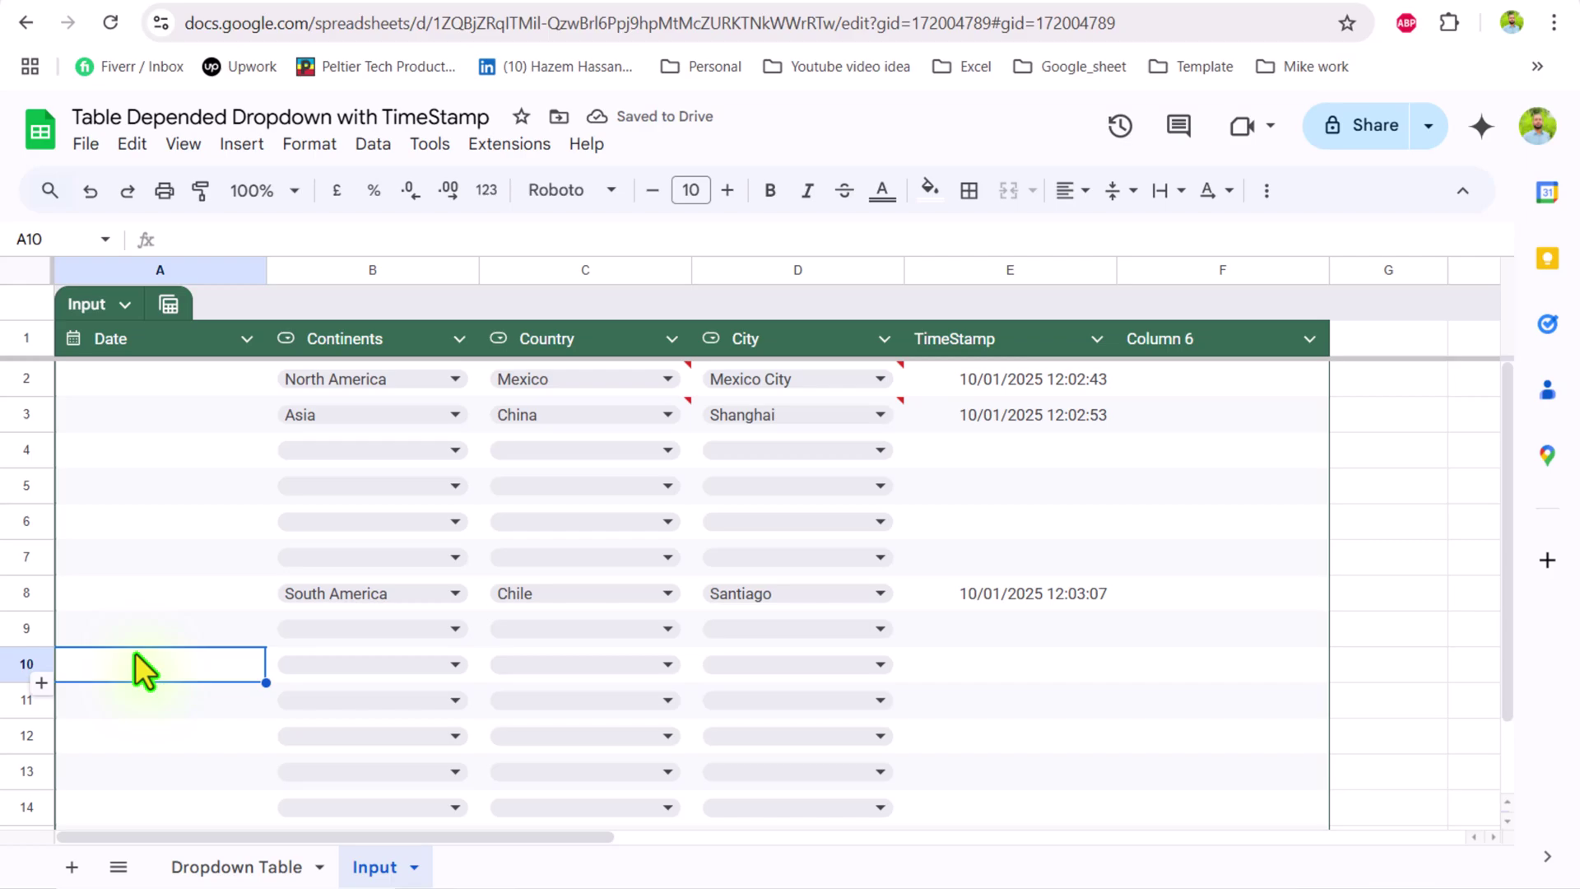
Delete the empty Column 6 (column F) from the Input table.
{"action": "left_click", "coordinate": [1163, 267]}
{"action": "right_click", "coordinate": [1164, 268]}
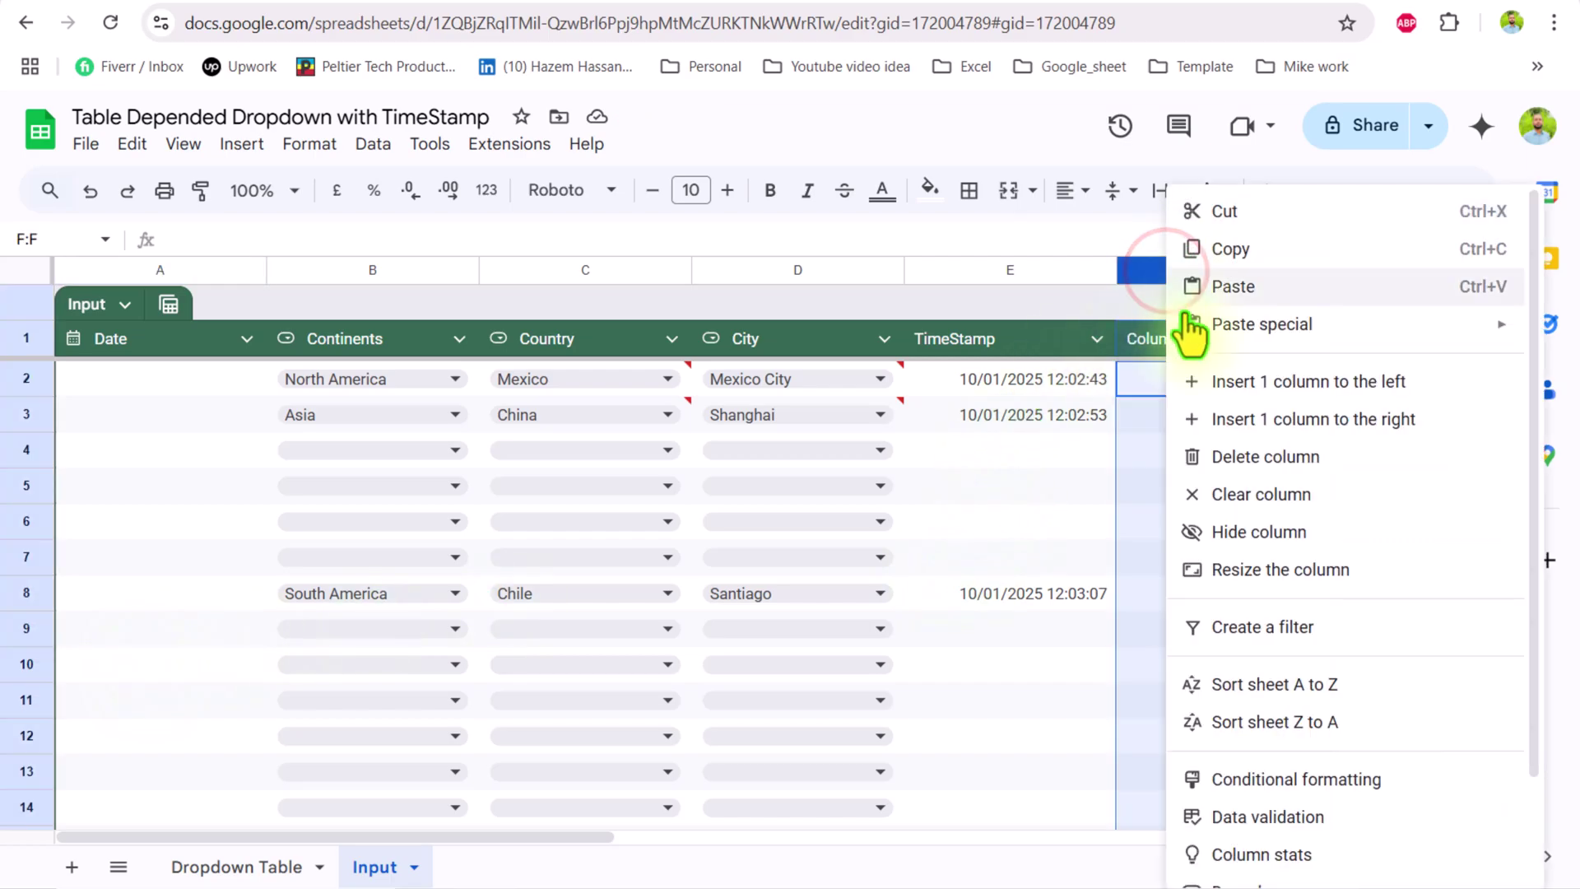
{"action": "left_click", "coordinate": [1235, 457]}
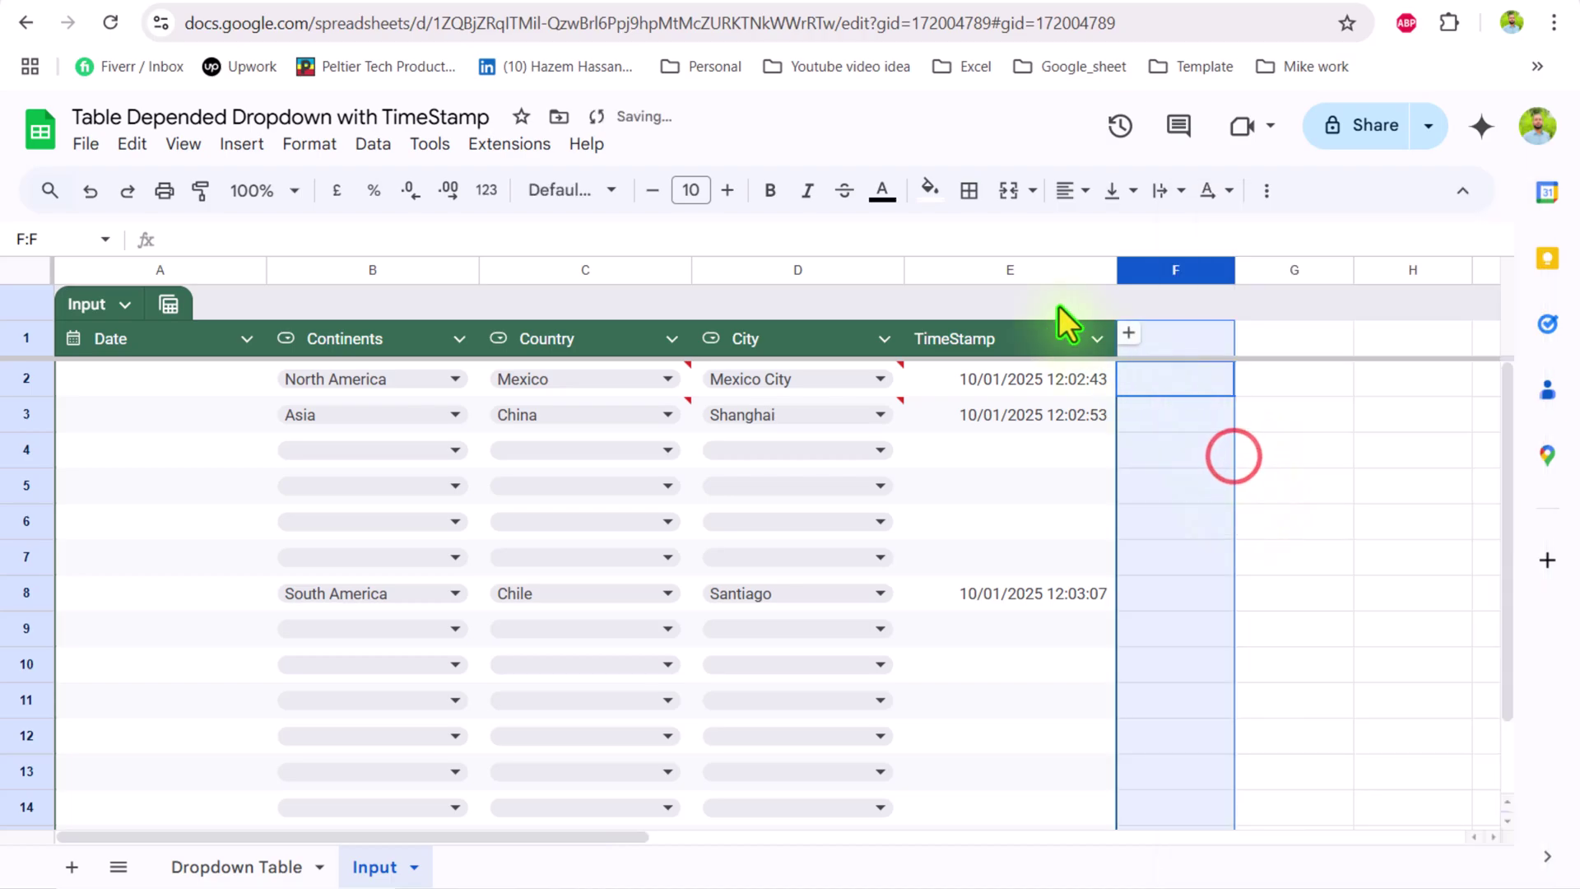
Hide the TimeStamp column E.
{"action": "left_click", "coordinate": [1038, 265]}
{"action": "right_click", "coordinate": [1038, 264]}
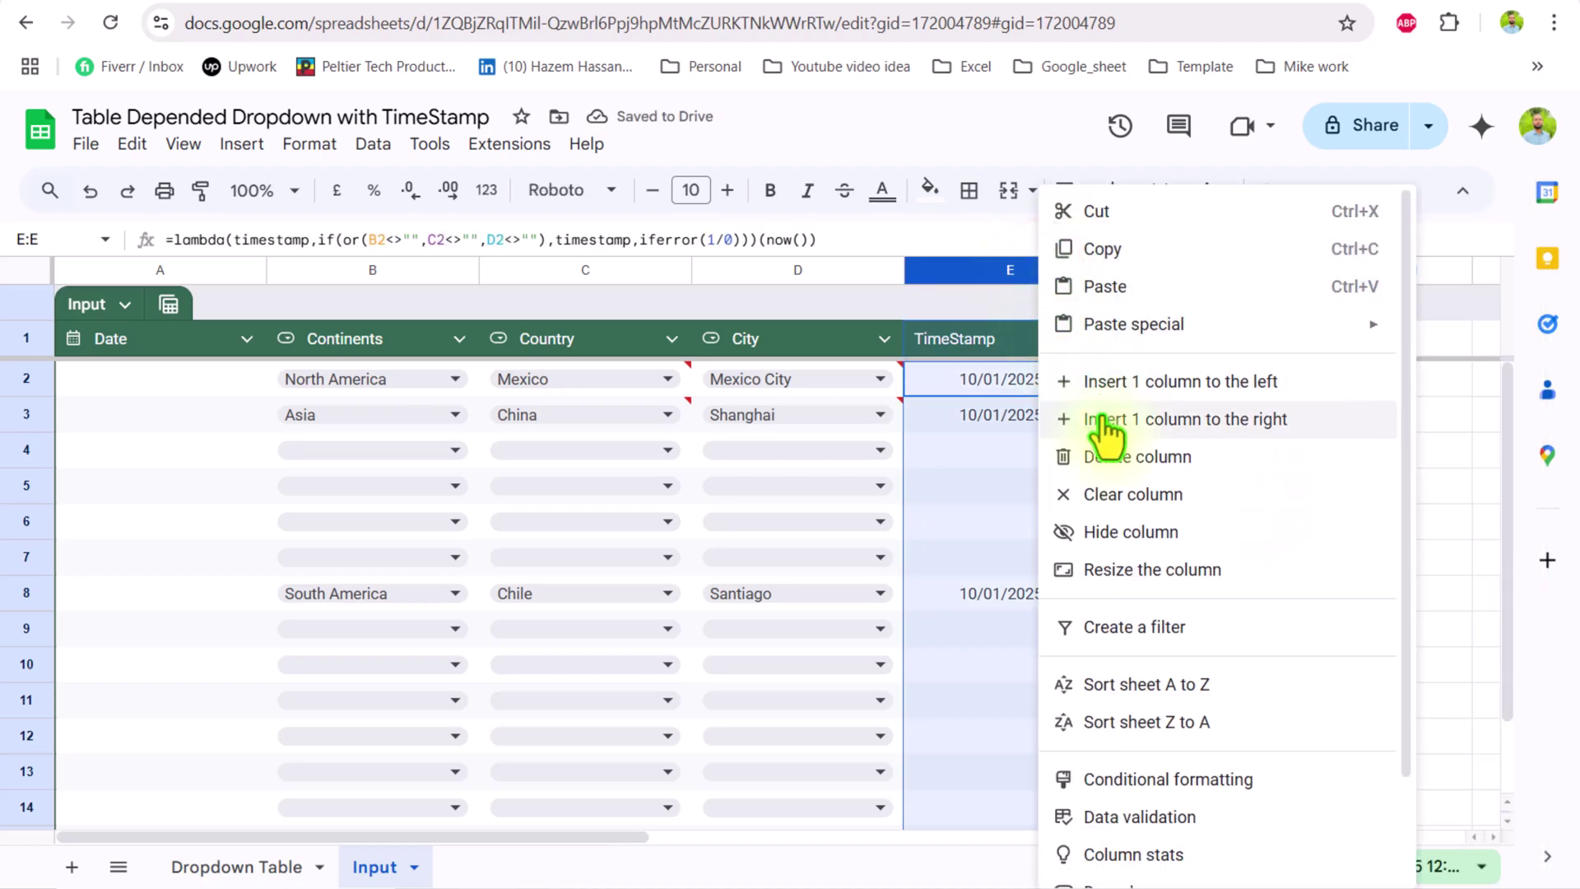
{"action": "left_click", "coordinate": [1112, 533]}
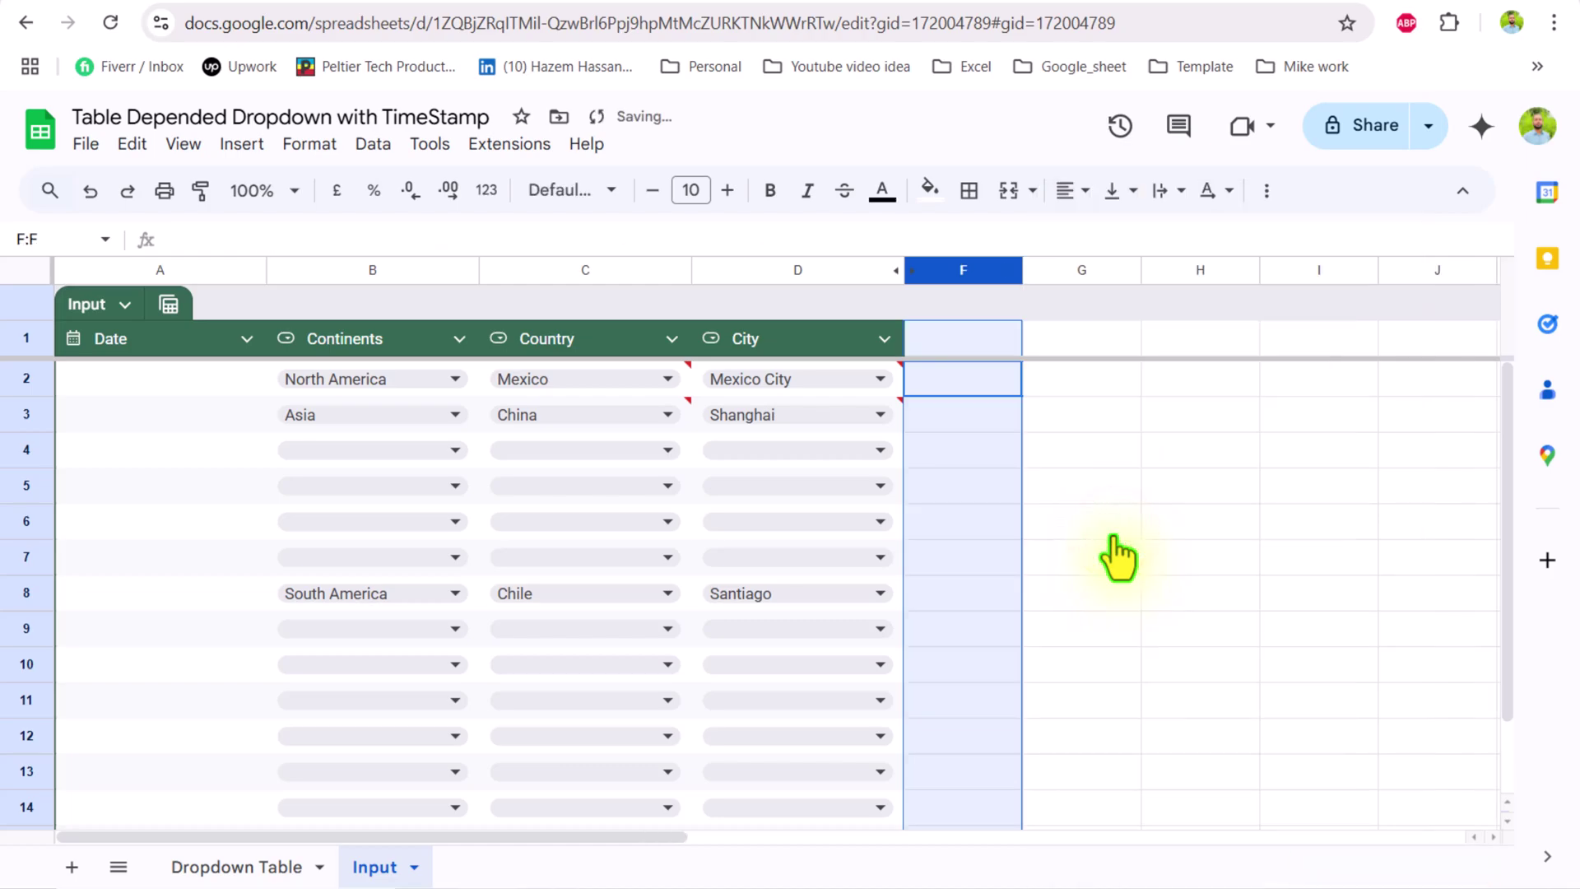